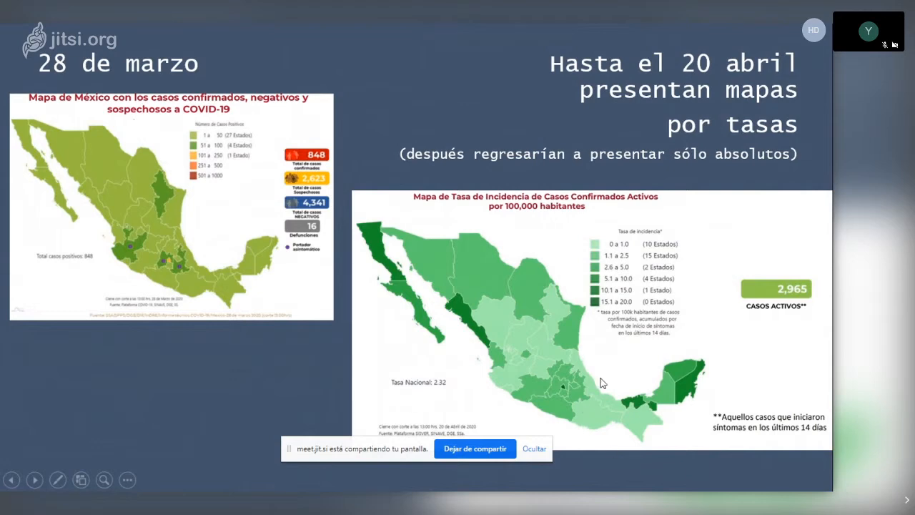
- Advance the slideshow to the COVID19 en Latinoamérica slide and adjust the system volume
key(Right)
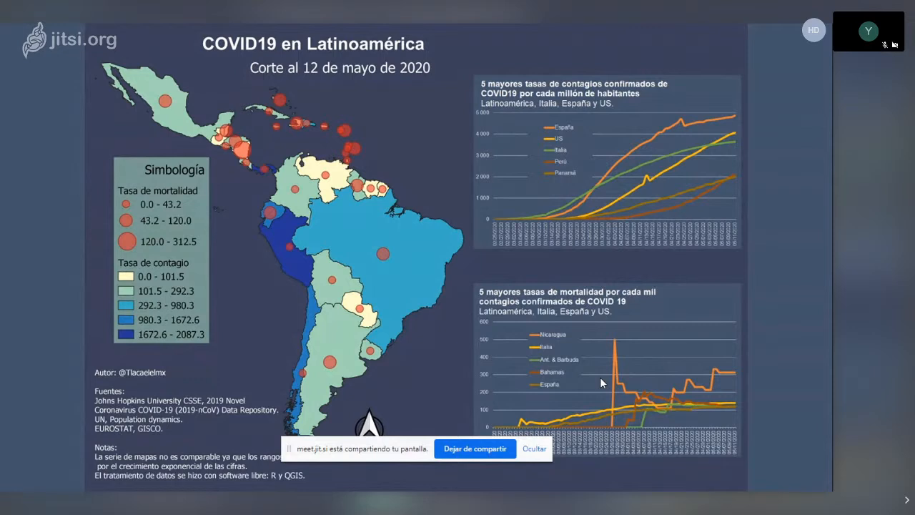
key(XF86AudioLowerVolume)
key(XF86AudioLowerVolume)
key(XF86AudioLowerVolume)
key(XF86AudioLowerVolume)
key(XF86AudioLowerVolume)
key(XF86AudioLowerVolume)
key(XF86AudioLowerVolume)
key(XF86AudioLowerVolume)
key(XF86AudioLowerVolume)
key(XF86AudioLowerVolume)
key(XF86AudioLowerVolume)
key(XF86AudioLowerVolume)
key(XF86AudioLowerVolume)
key(XF86AudioLowerVolume)
key(XF86AudioLowerVolume)
key(XF86AudioLowerVolume)
key(XF86AudioLowerVolume)
key(XF86AudioLowerVolume)
key(XF86AudioLowerVolume)
key(XF86AudioLowerVolume)
key(XF86AudioLowerVolume)
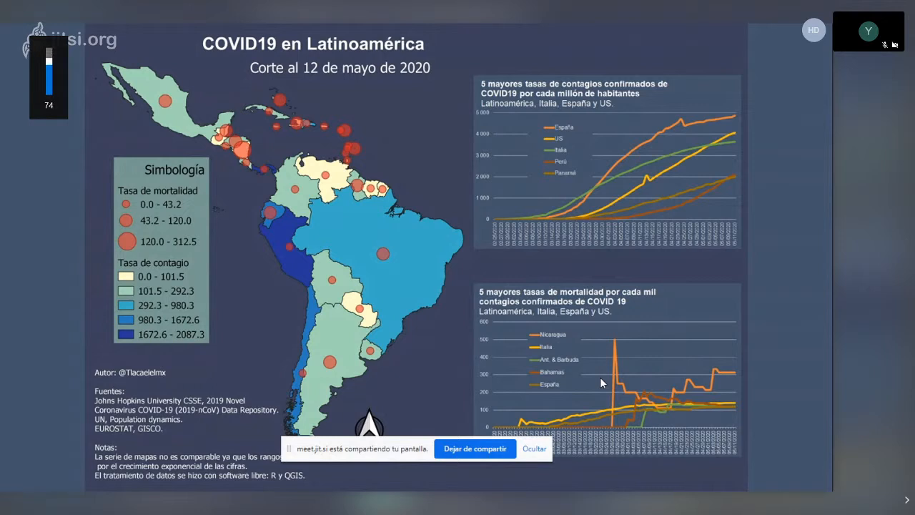
key(XF86AudioRaiseVolume)
key(XF86AudioRaiseVolume)
key(XF86AudioRaiseVolume)
key(XF86AudioRaiseVolume)
key(XF86AudioRaiseVolume)
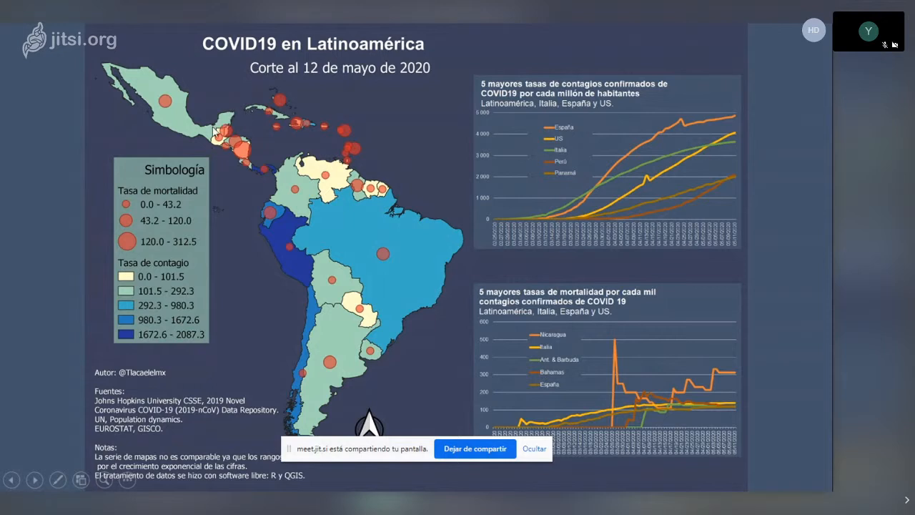
key(XF86AudioRaiseVolume)
key(XF86AudioRaiseVolume)
key(XF86AudioRaiseVolume)
key(XF86AudioRaiseVolume)
key(XF86AudioRaiseVolume)
key(XF86AudioRaiseVolume)
key(XF86AudioRaiseVolume)
key(XF86AudioRaiseVolume)
key(XF86AudioRaiseVolume)
- Present the COVID19 en México map and daily new cases slides, continue to Obtener datos, and end the slideshow
key(Right)
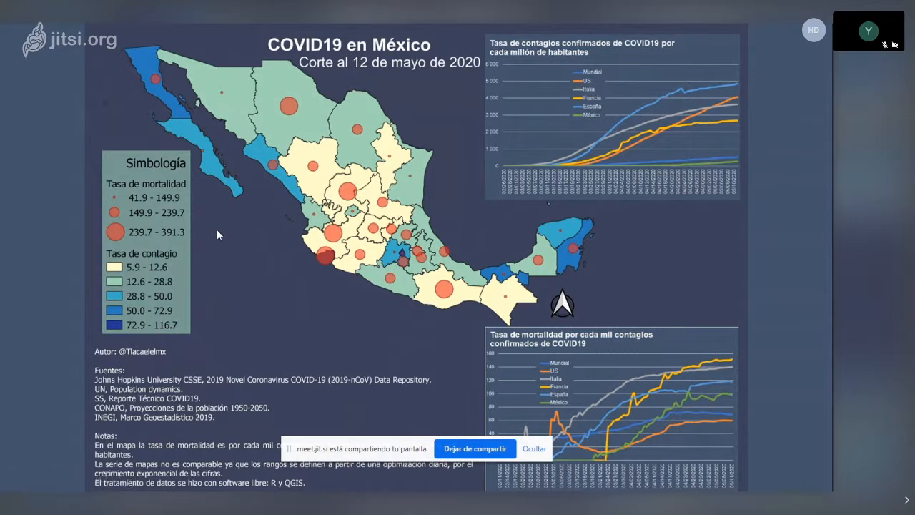
key(Right)
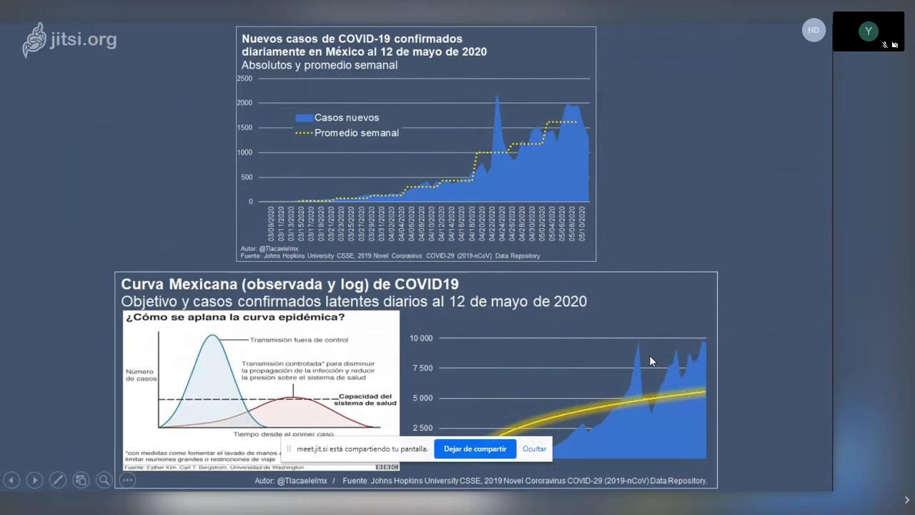
key(Right)
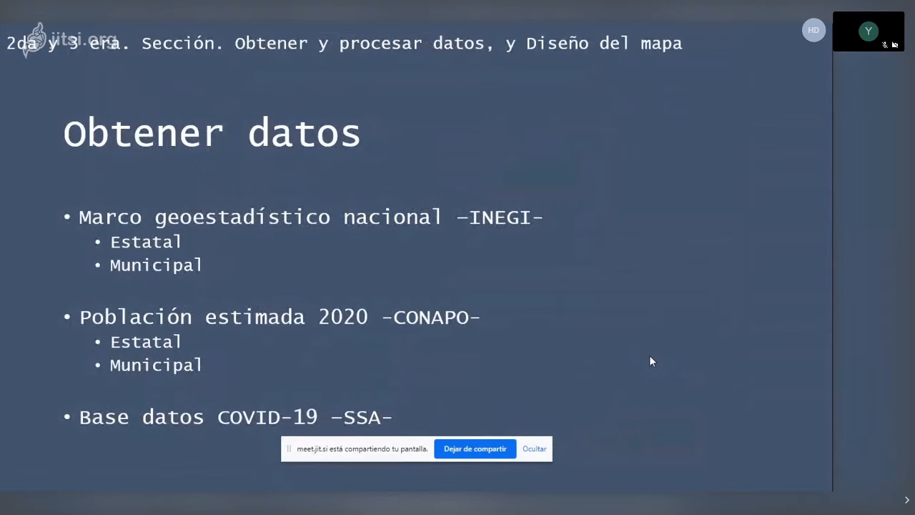
key(Escape)
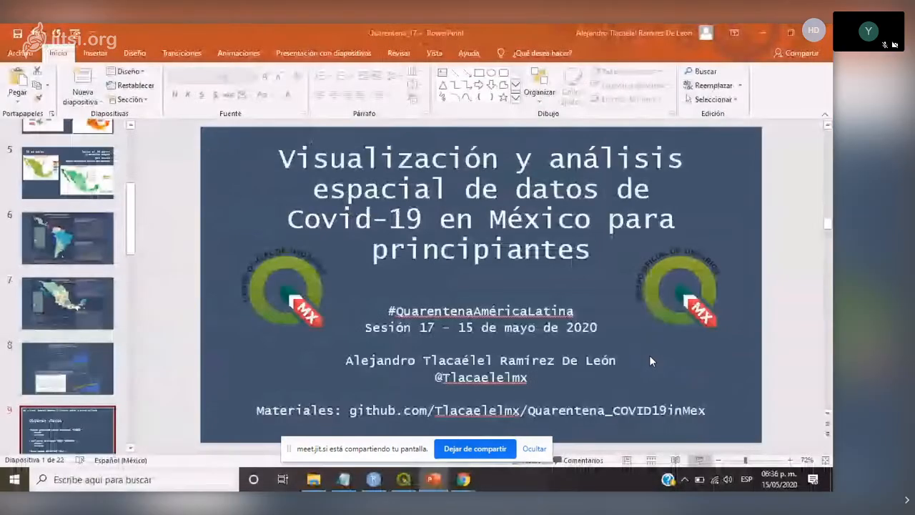
- Switch to File Explorer, open the Links text file in the Quarentena_1 folder, and highlight the municipal data layer link
click(315, 479)
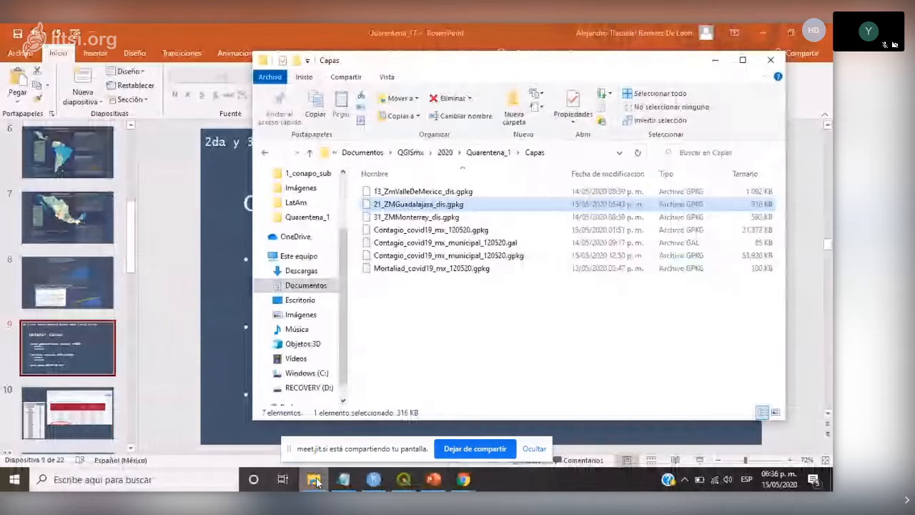
click(488, 152)
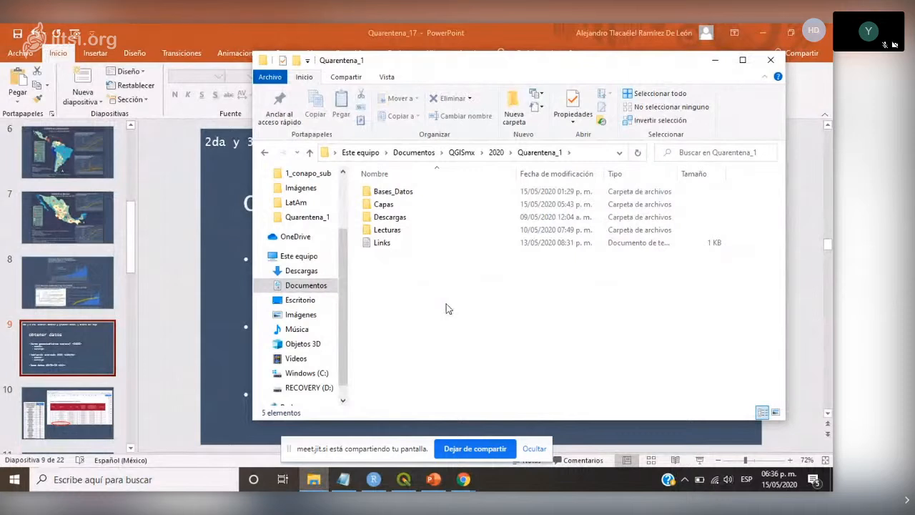
double_click(381, 243)
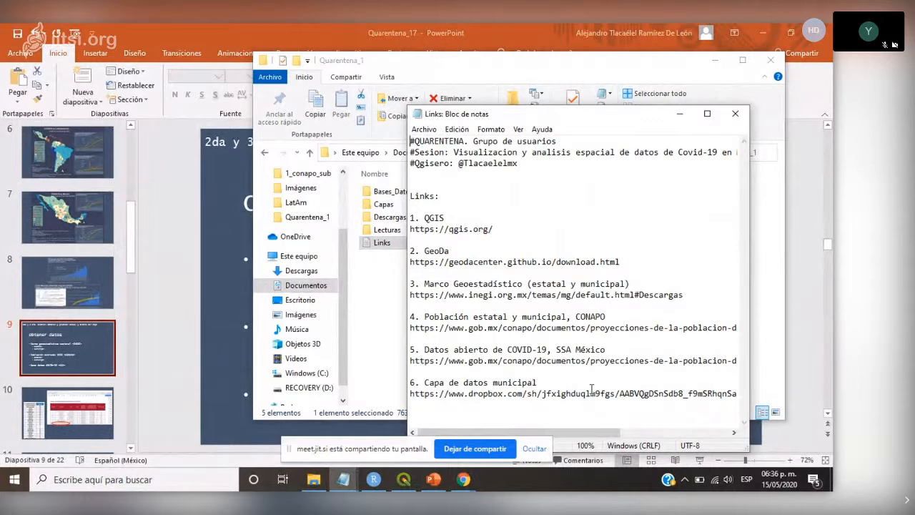
drag(738, 391, 384, 386)
click(545, 384)
click(73, 240)
click(74, 243)
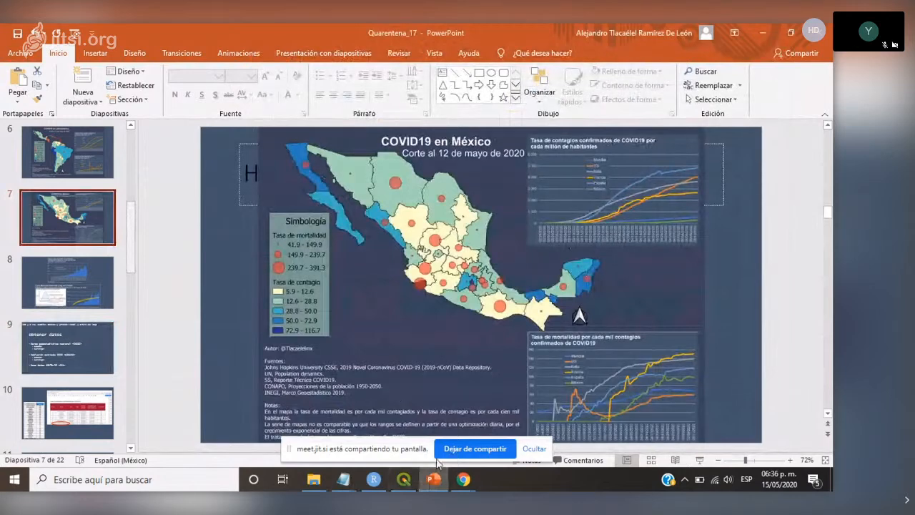
click(314, 479)
click(344, 480)
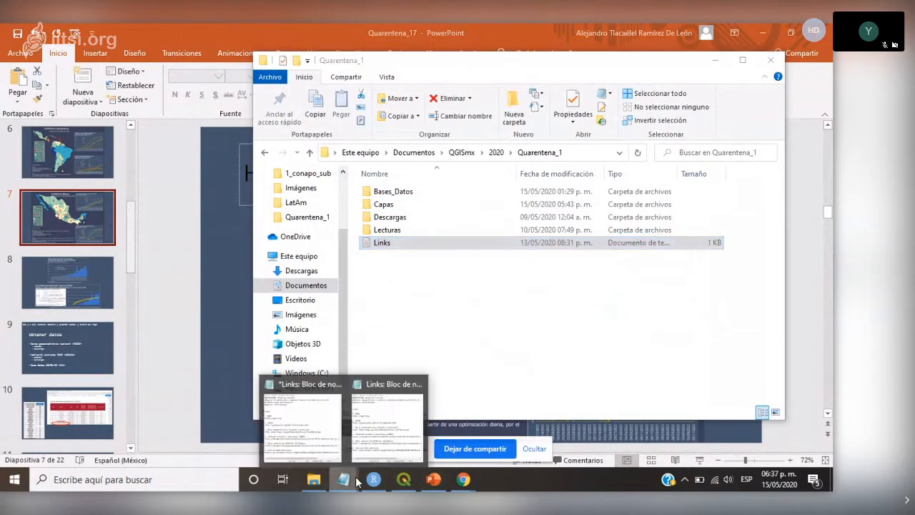
click(388, 427)
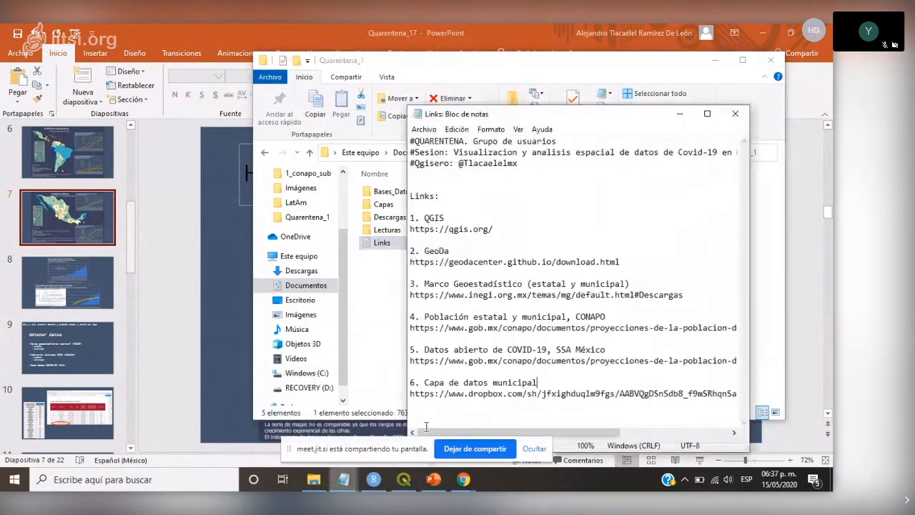
drag(491, 229, 401, 231)
drag(627, 262, 414, 224)
click(576, 238)
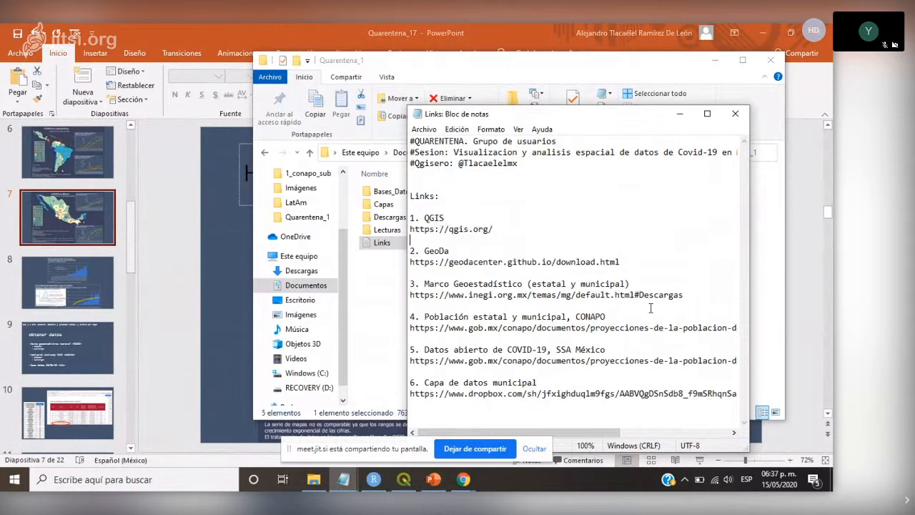
click(634, 295)
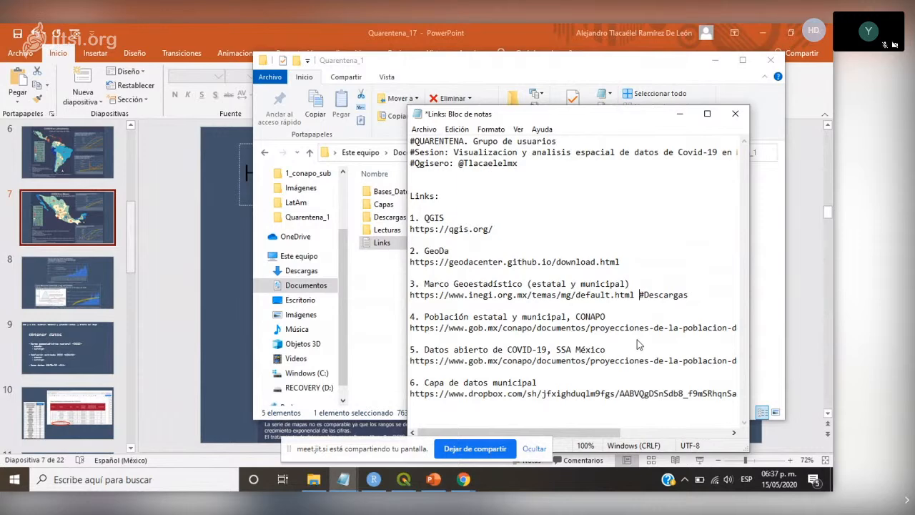
drag(634, 295, 410, 294)
key(ctrl+c)
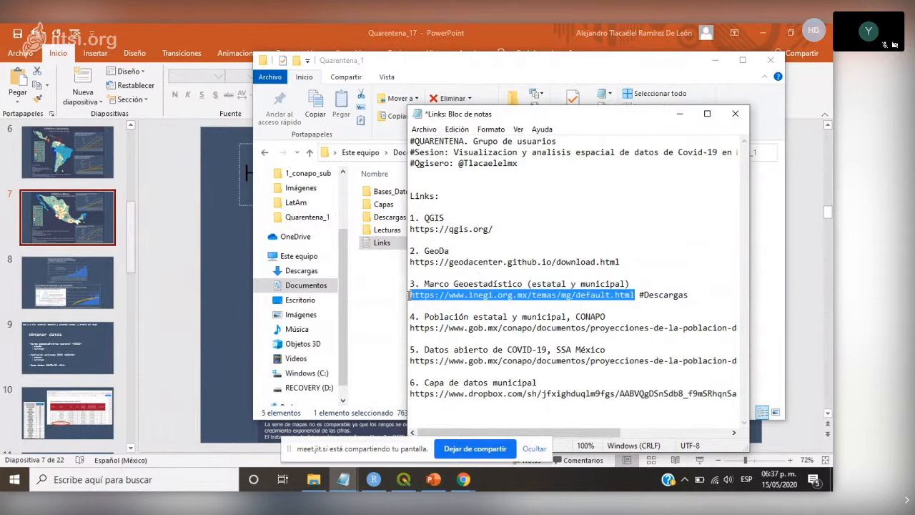
- Switch to Chrome and load the copied INEGI Marco Geoestadístico address in a new tab
click(259, 22)
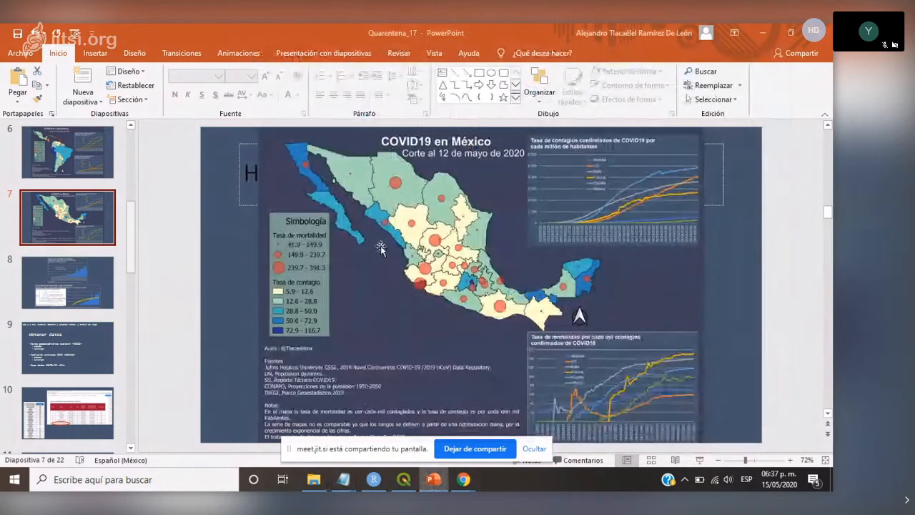
click(404, 479)
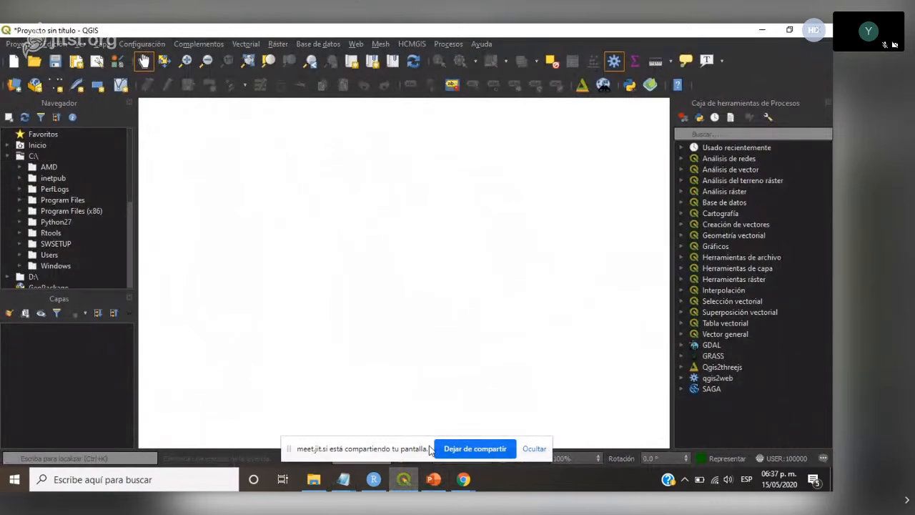
mouse_move(464, 479)
click(418, 413)
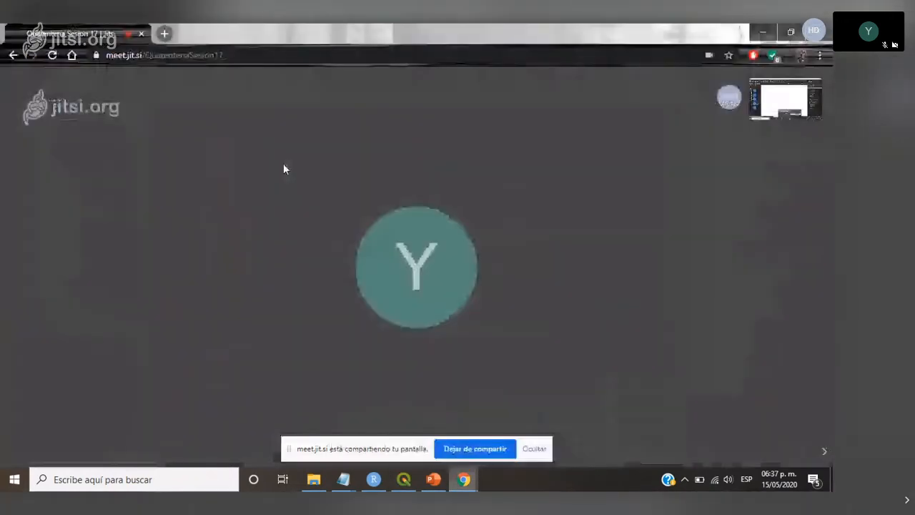
click(164, 33)
click(248, 54)
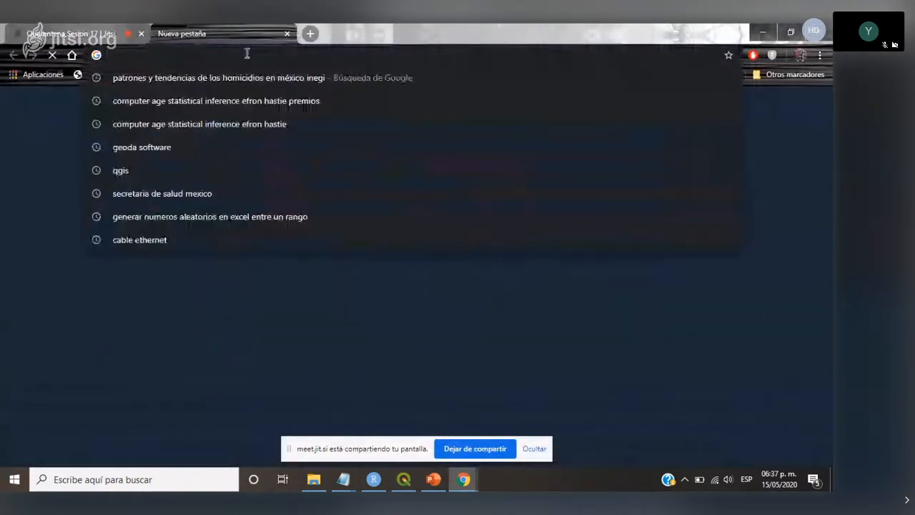
key(ctrl+v)
key(Return)
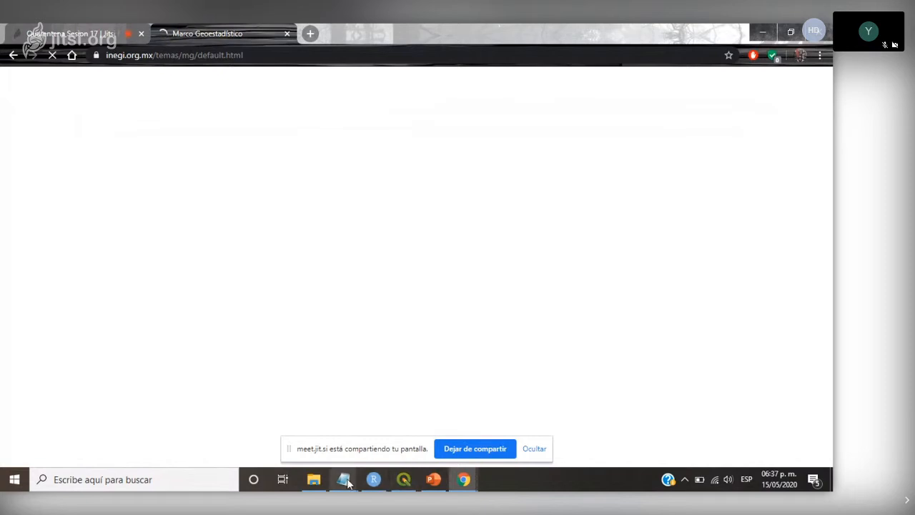
- Check the Links note, open the Descargas section of the INEGI page, and review the available Marco Geoestadístico downloads
mouse_move(343, 477)
click(372, 449)
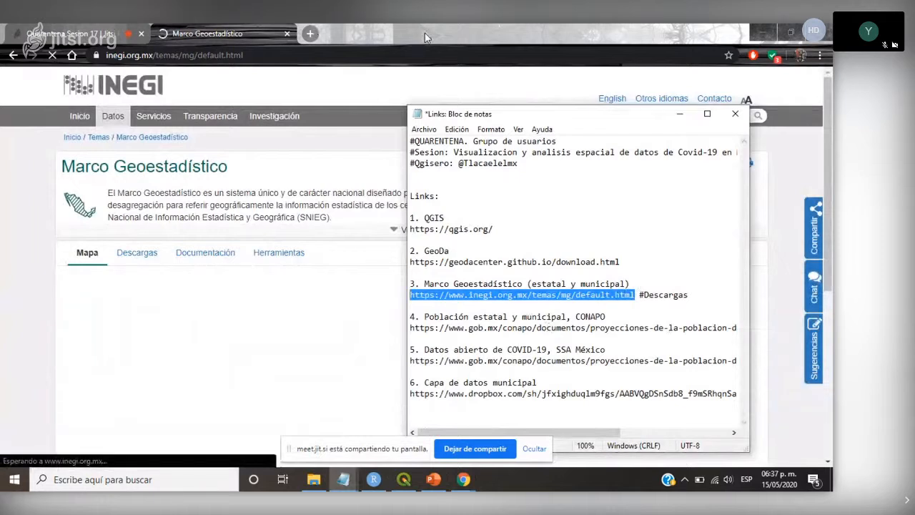
click(451, 97)
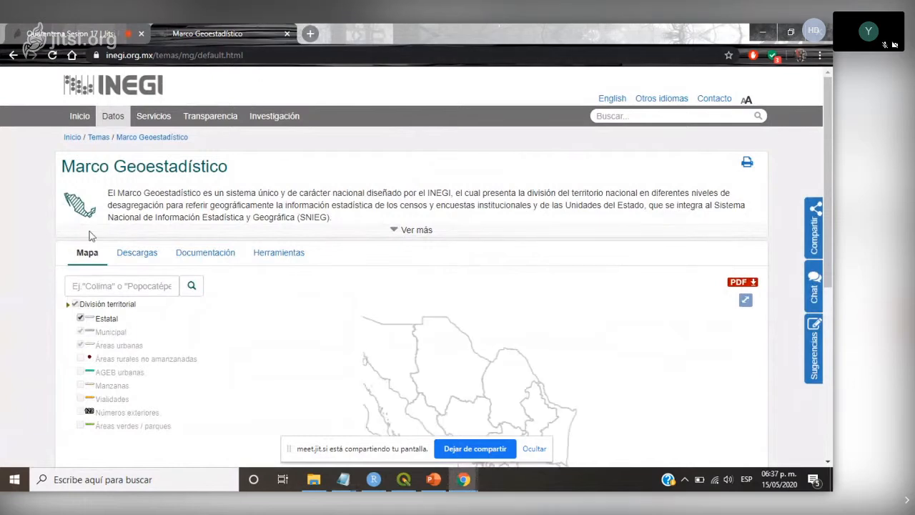
scroll(44, 247, down, 1)
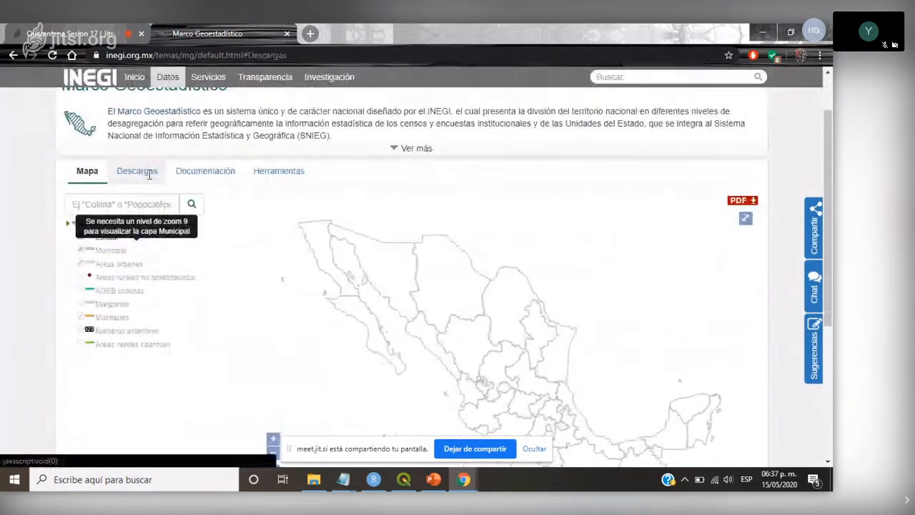
click(150, 175)
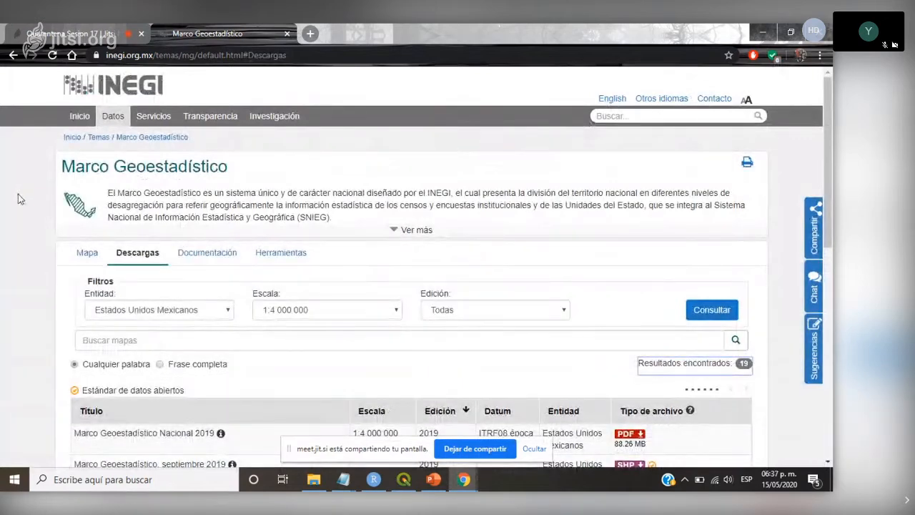
scroll(20, 195, down, 1)
scroll(17, 194, down, 2)
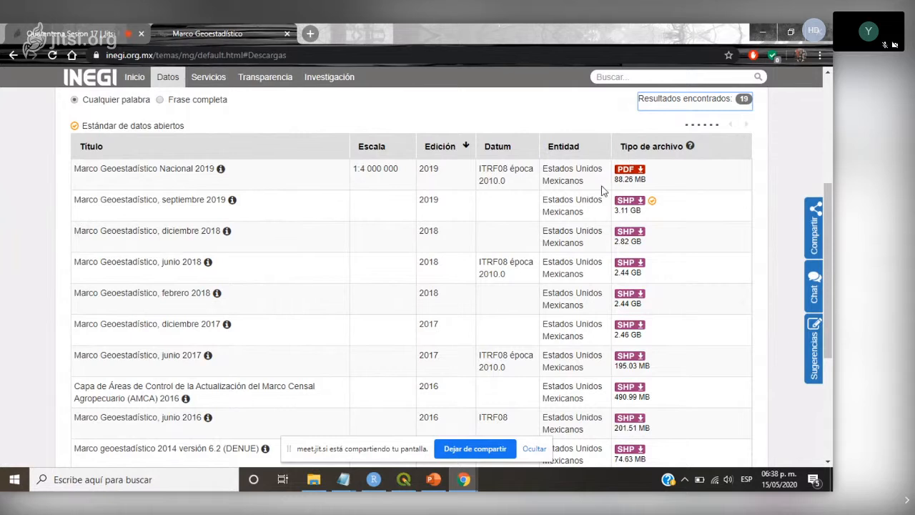
click(433, 479)
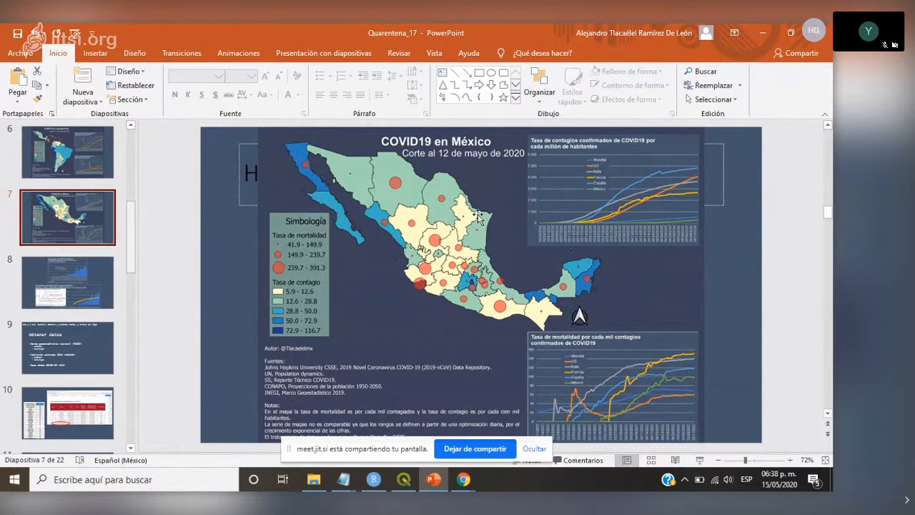
click(314, 479)
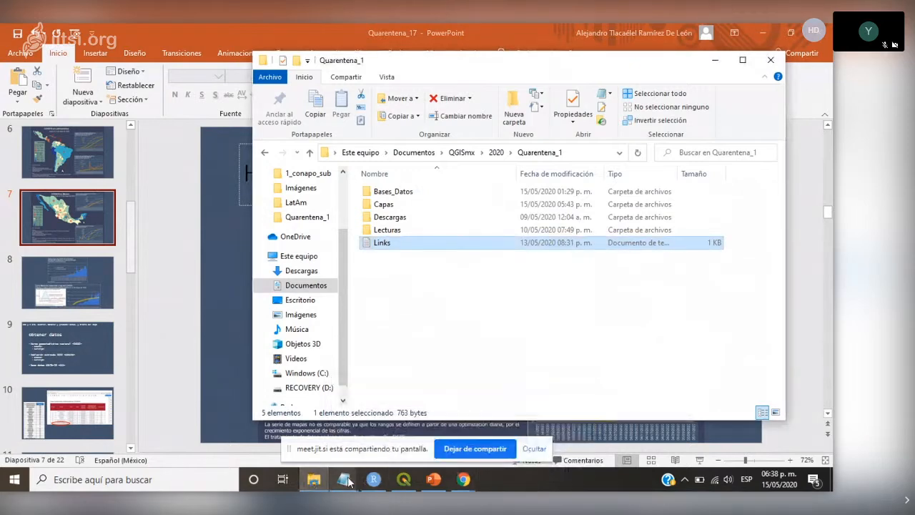
click(463, 483)
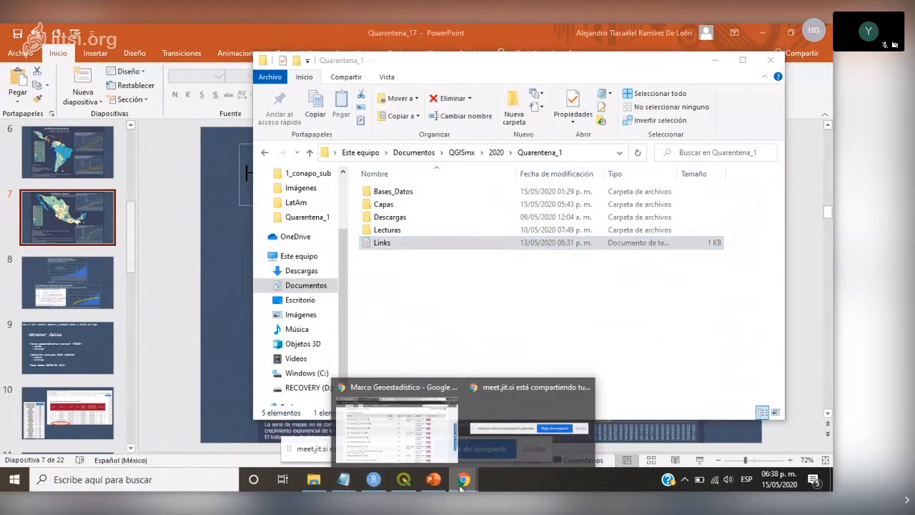
click(462, 481)
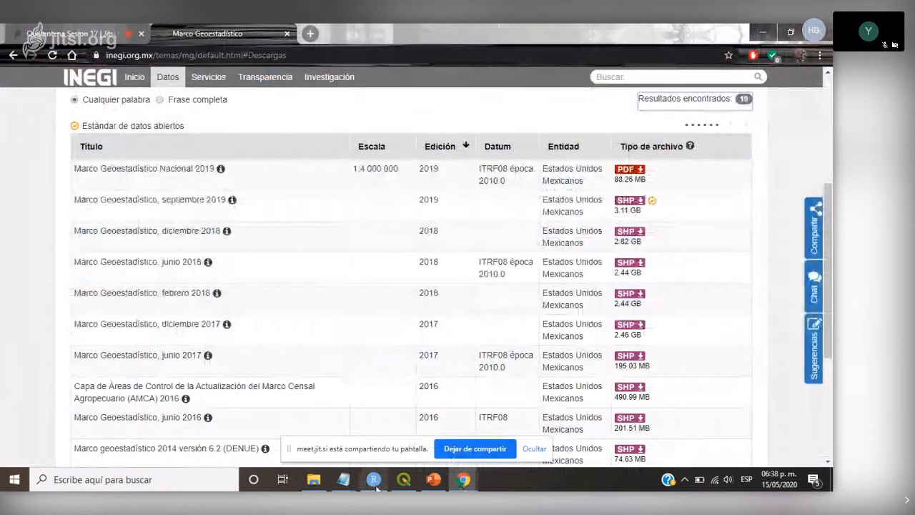
click(315, 482)
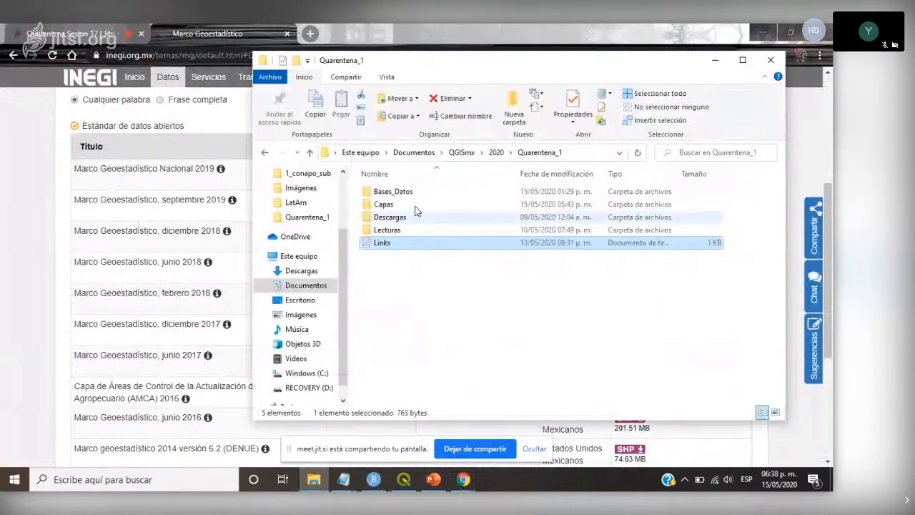
double_click(390, 217)
double_click(414, 195)
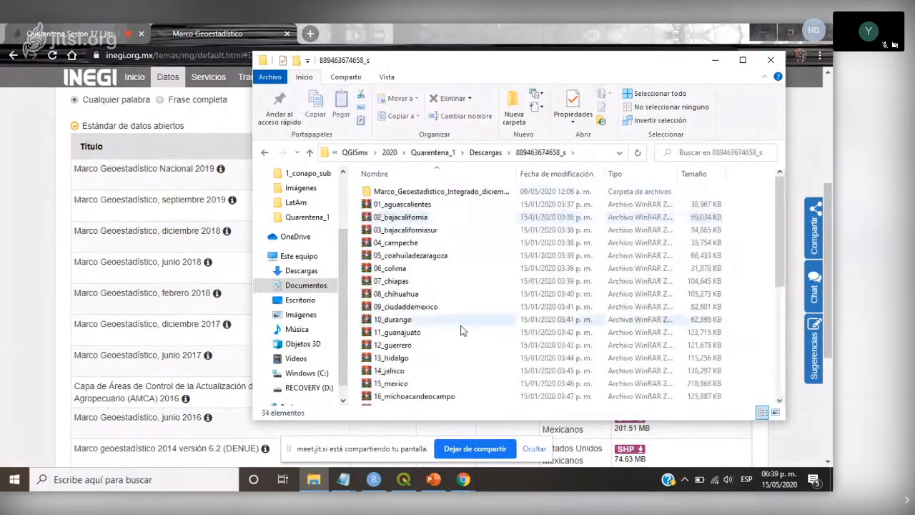
scroll(461, 330, down, 6)
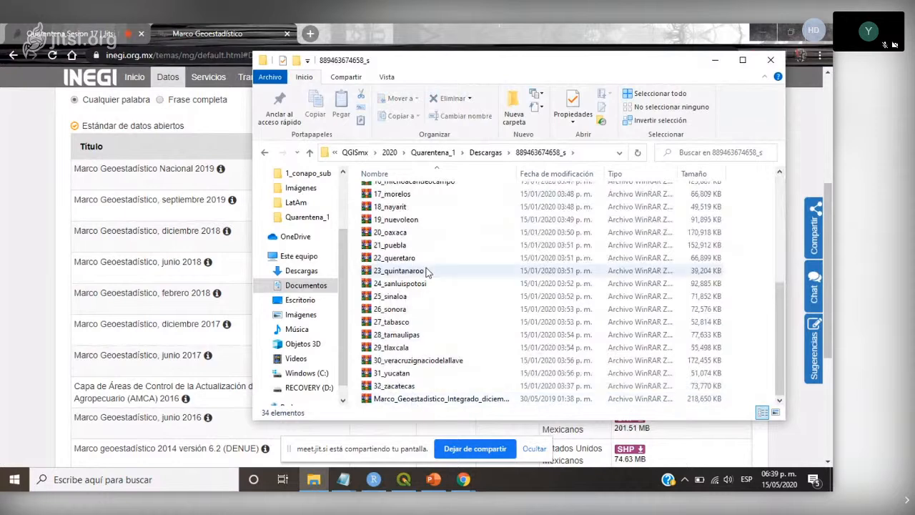
scroll(426, 270, up, 6)
- Open the conjunto de datos folder inside the Marco_Geoestadistico_Integrado_diciembre_2018 folder
click(416, 193)
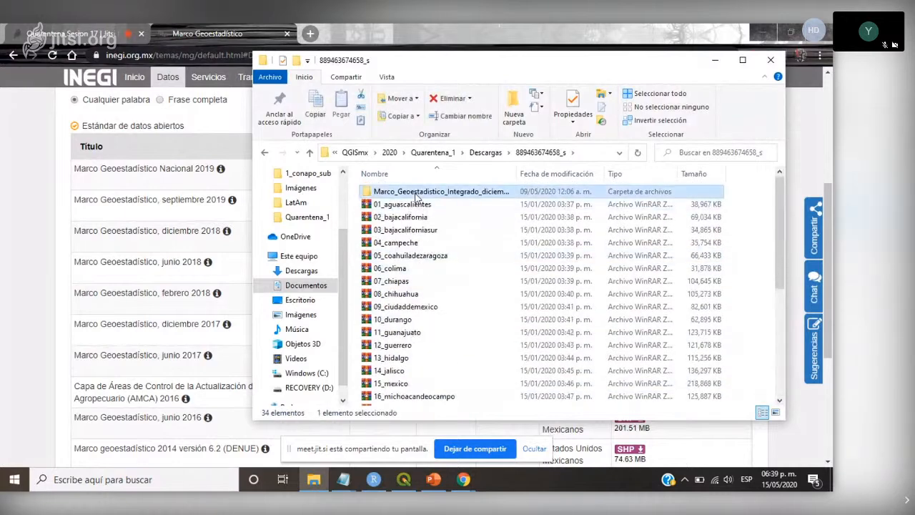
double_click(416, 193)
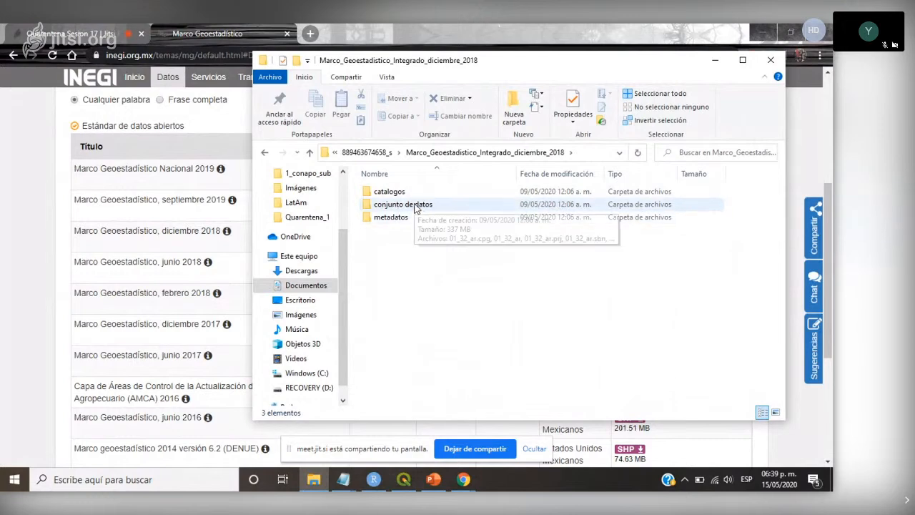
double_click(415, 205)
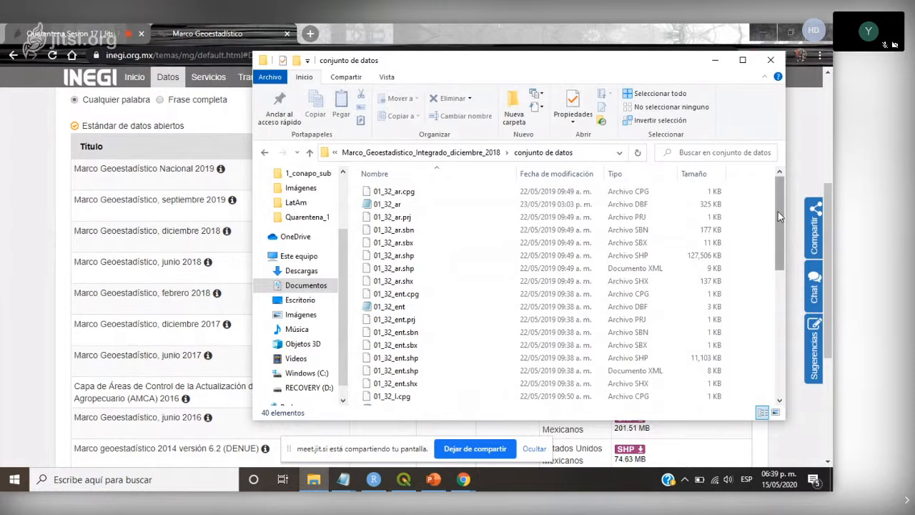
- Maximize the conjunto de datos window and highlight the 01_32_ent files that make up the state boundary shapefile
click(747, 61)
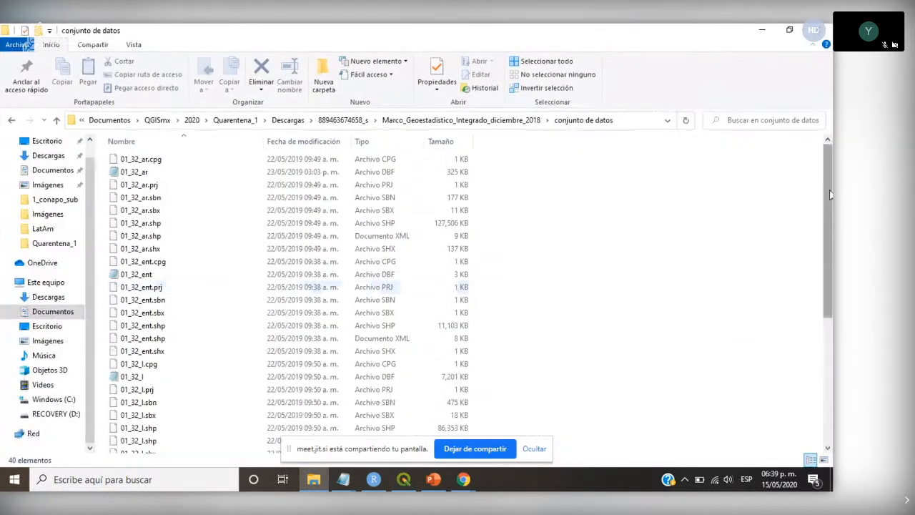
drag(828, 194, 829, 229)
drag(531, 219, 135, 288)
drag(488, 198, 112, 310)
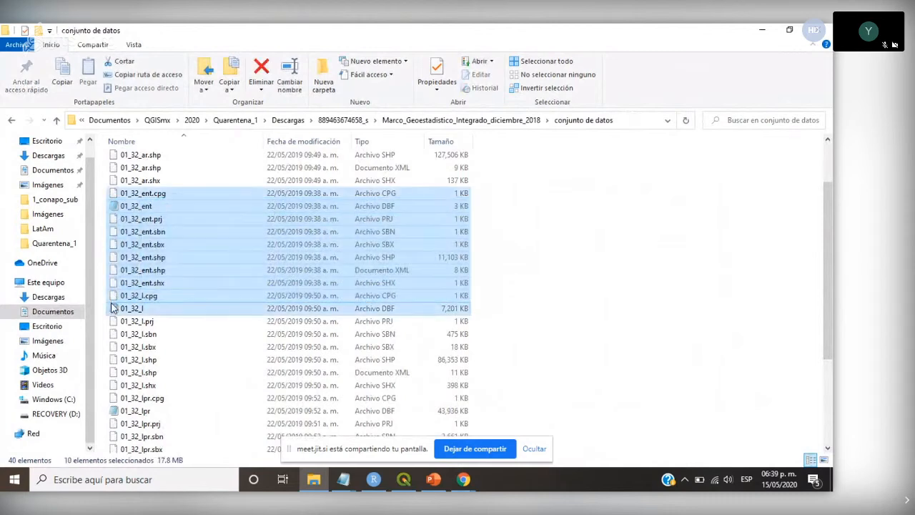
click(404, 480)
click(433, 479)
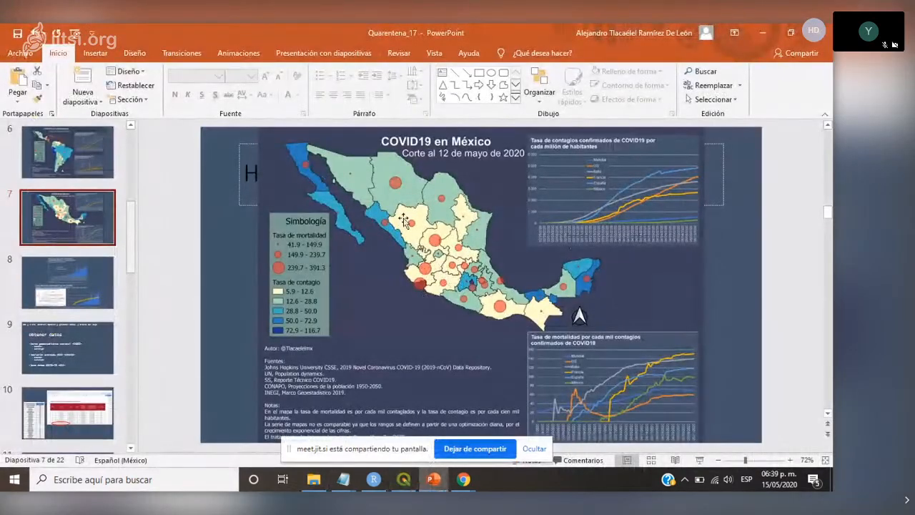
click(404, 484)
click(322, 482)
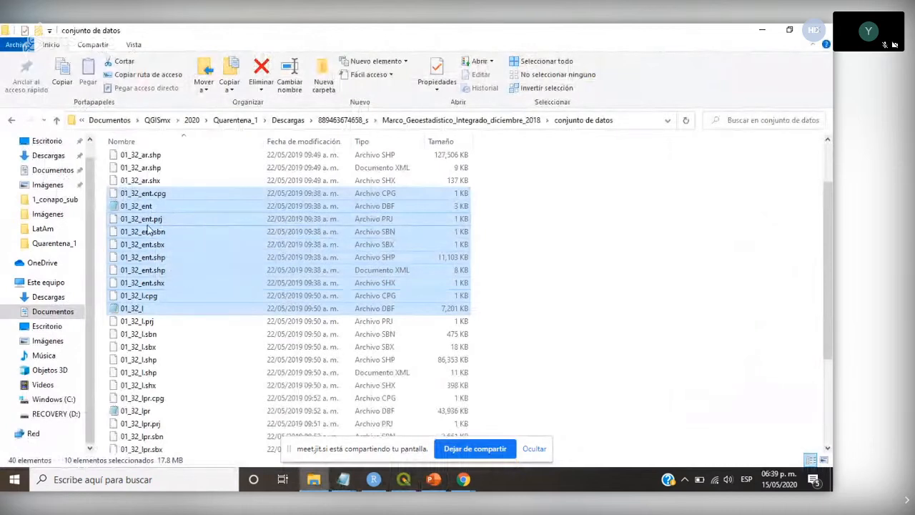
click(520, 244)
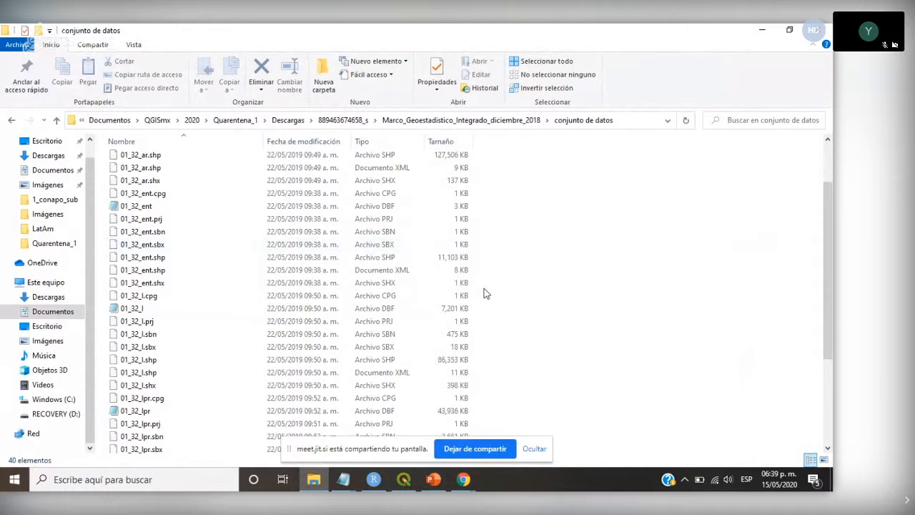
- Switch to QGIS and arrange its restored window beside the File Explorer file list so both are visible
click(404, 479)
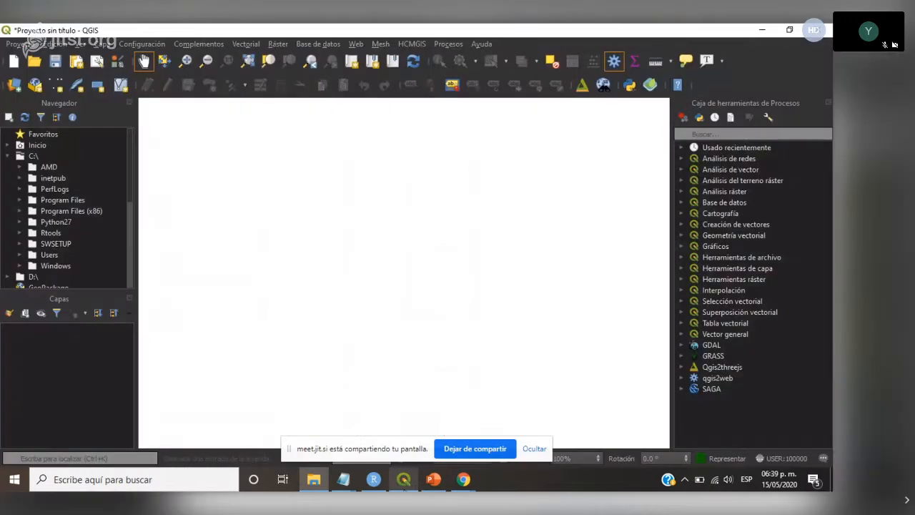
click(789, 30)
drag(516, 53, 661, 25)
click(790, 30)
drag(463, 35, 609, 26)
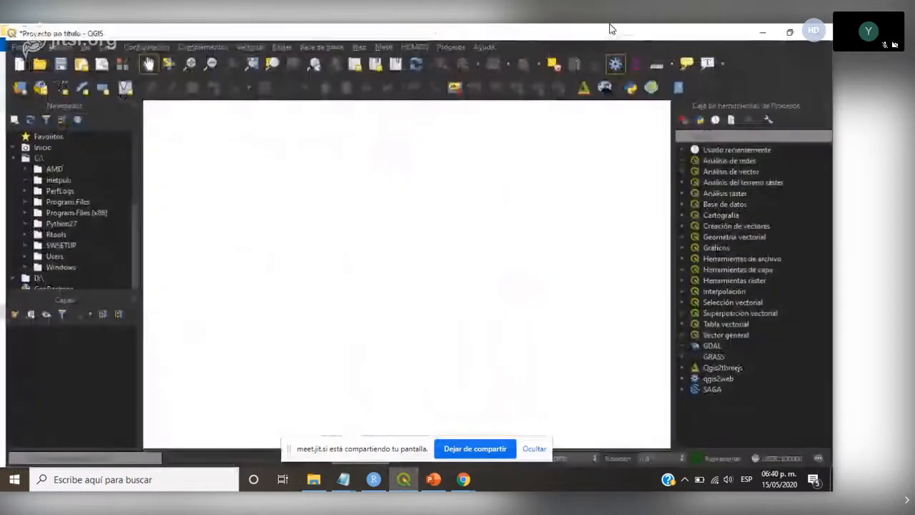
click(790, 30)
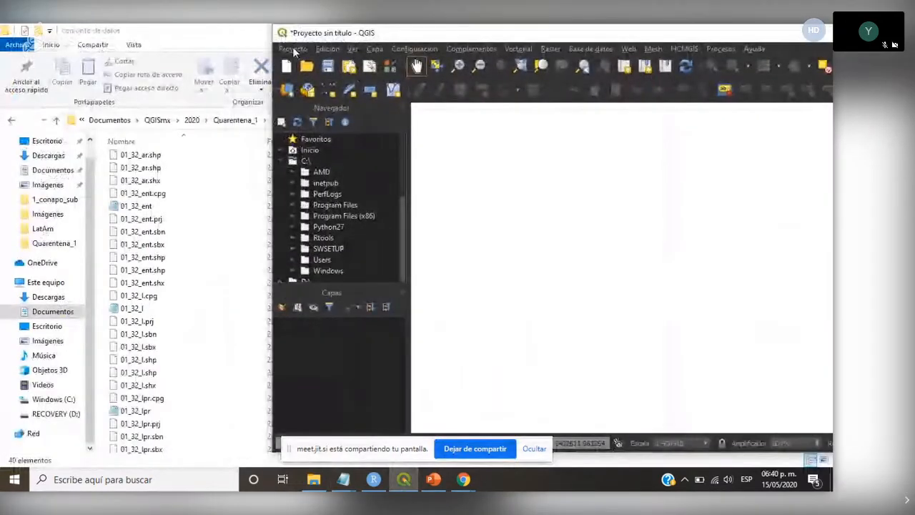
drag(315, 25, 317, 28)
drag(381, 37, 535, 40)
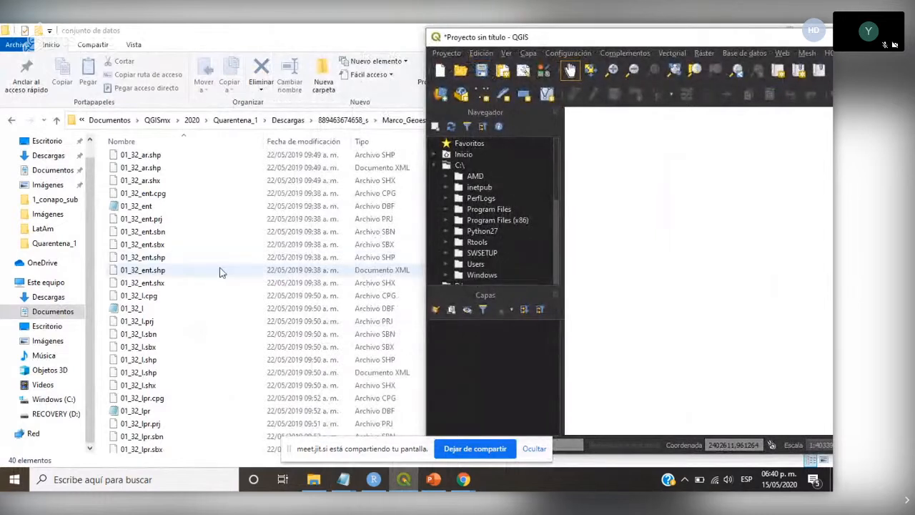
- Add the 01_32_ent.shp state boundaries from File Explorer to the empty QGIS project and maximize the QGIS window
drag(152, 263, 658, 267)
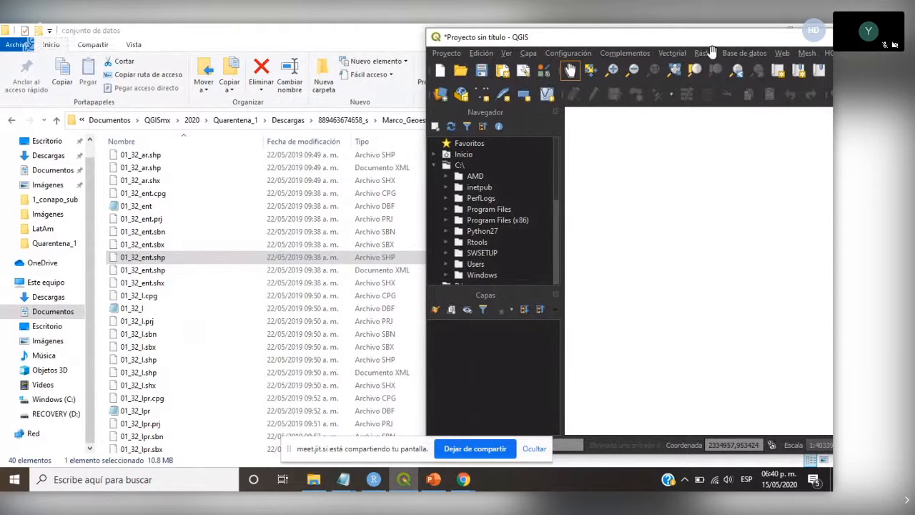
double_click(746, 43)
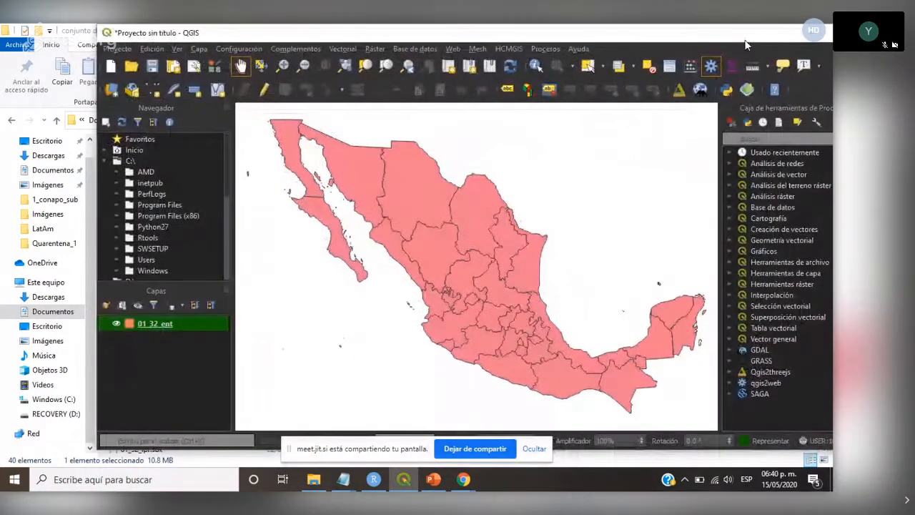
drag(717, 36, 603, 38)
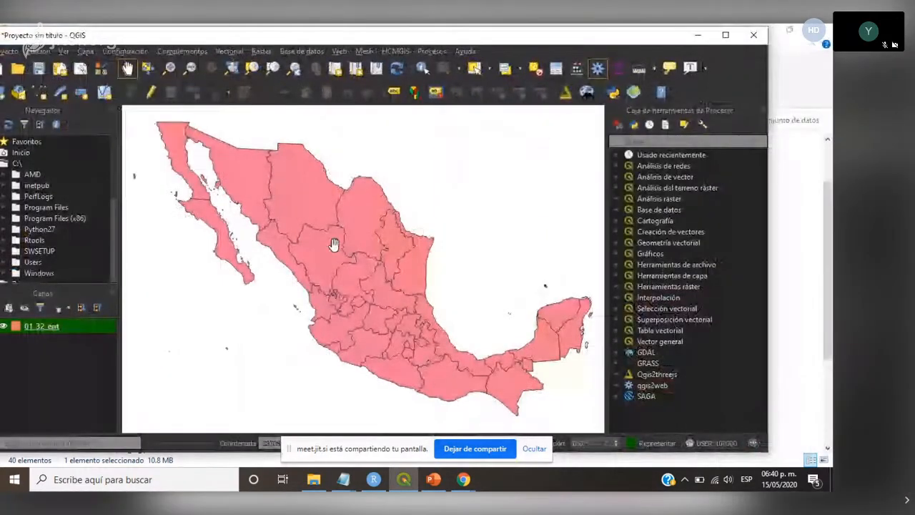
click(726, 35)
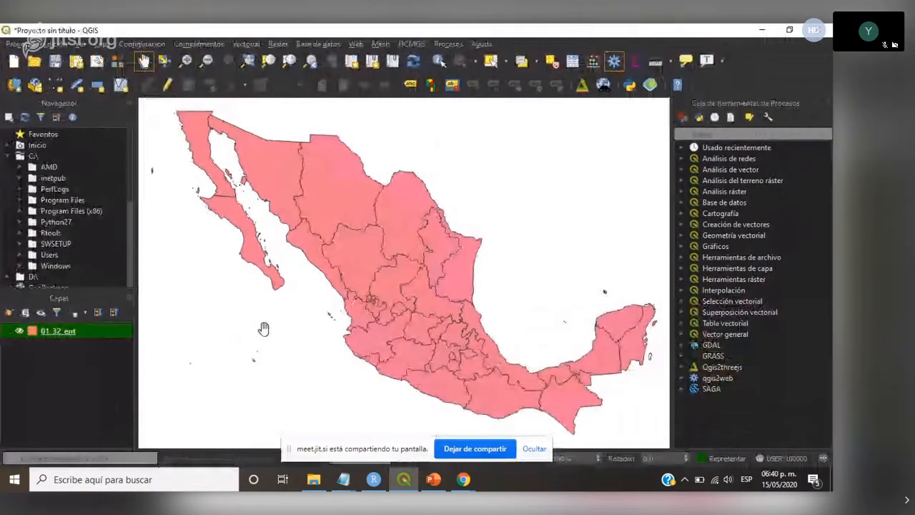
- Set up an export of the 01_32_ent layer in GeoPackage format, open the save location browser, and cancel the export
right_click(70, 334)
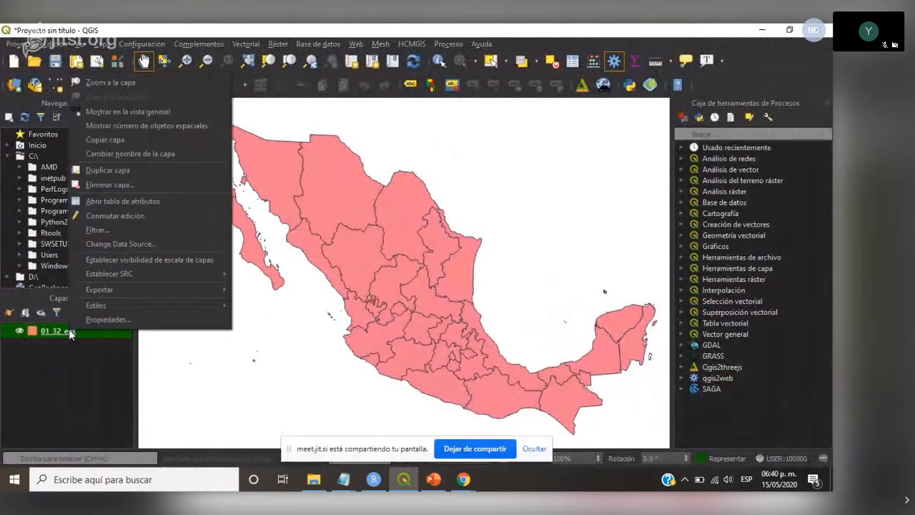
mouse_move(148, 292)
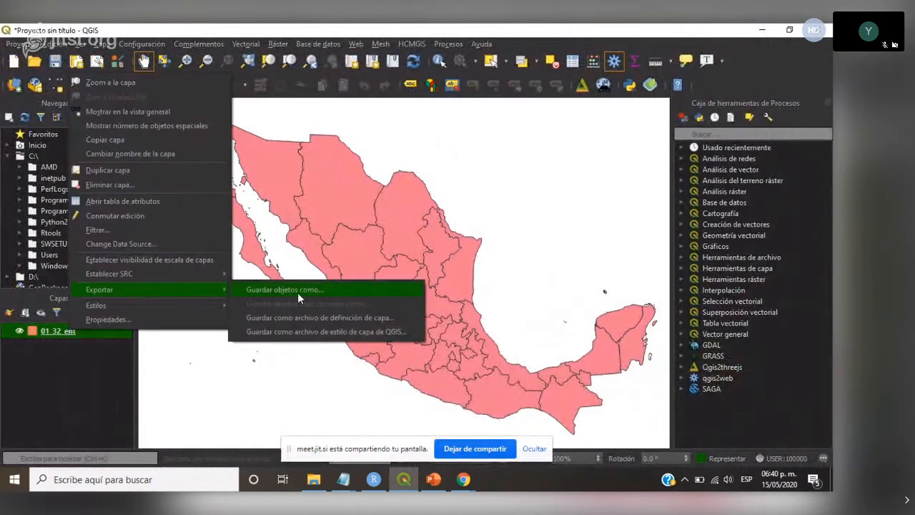
click(108, 366)
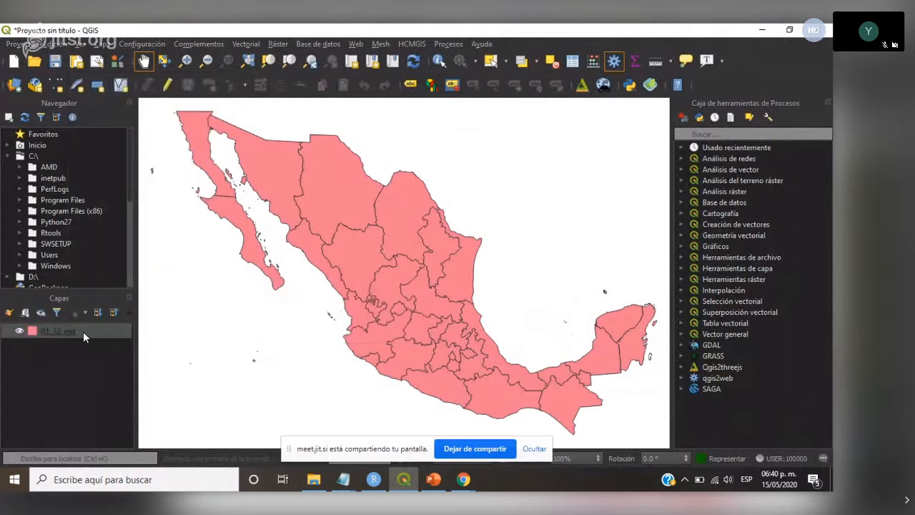
right_click(83, 331)
mouse_move(147, 294)
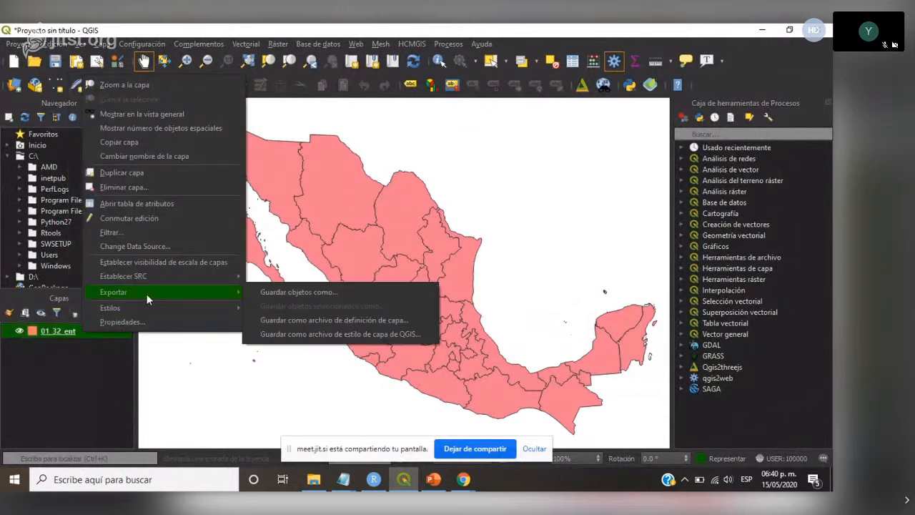
click(308, 295)
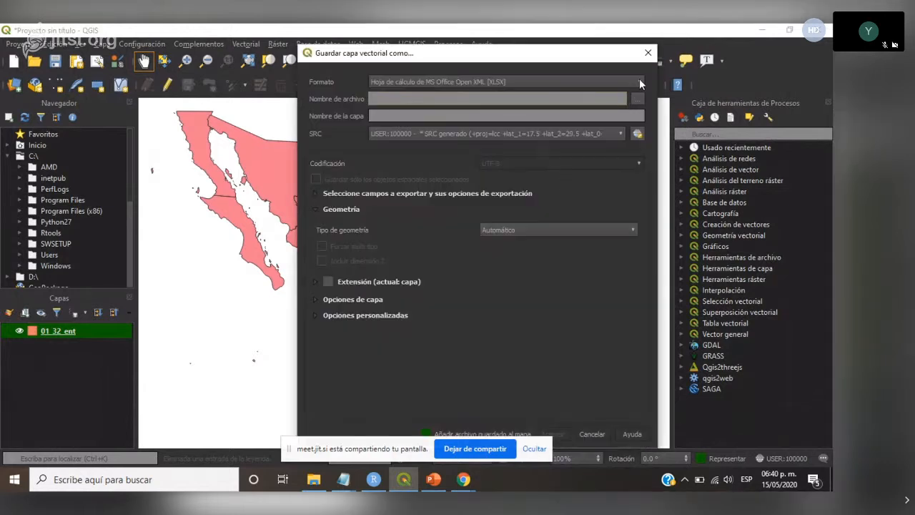
click(640, 81)
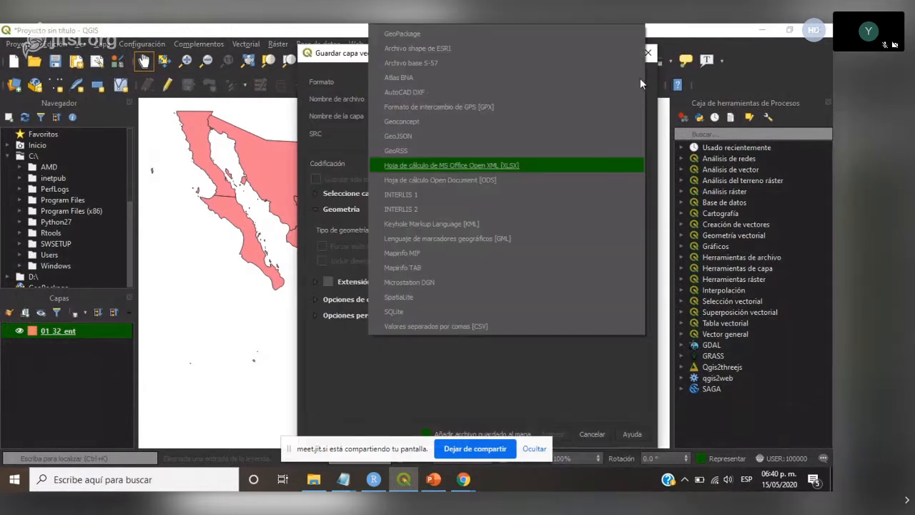
click(418, 35)
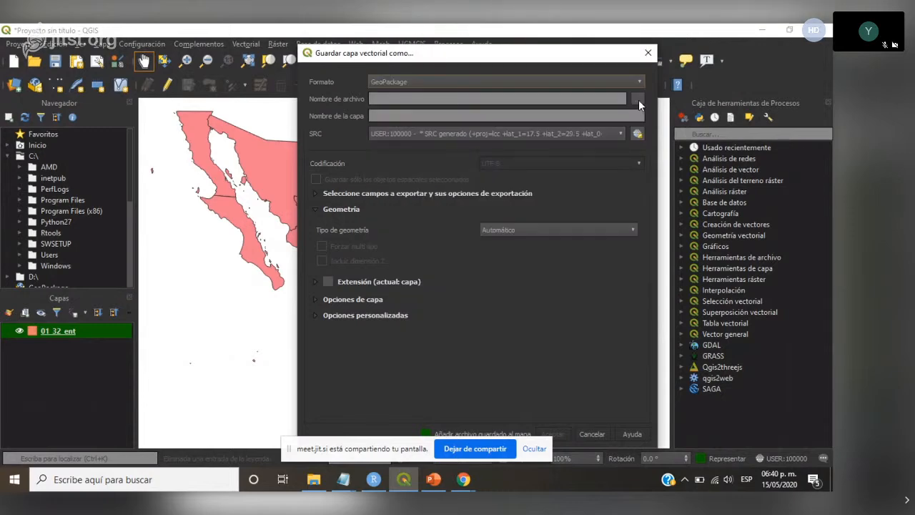
click(637, 99)
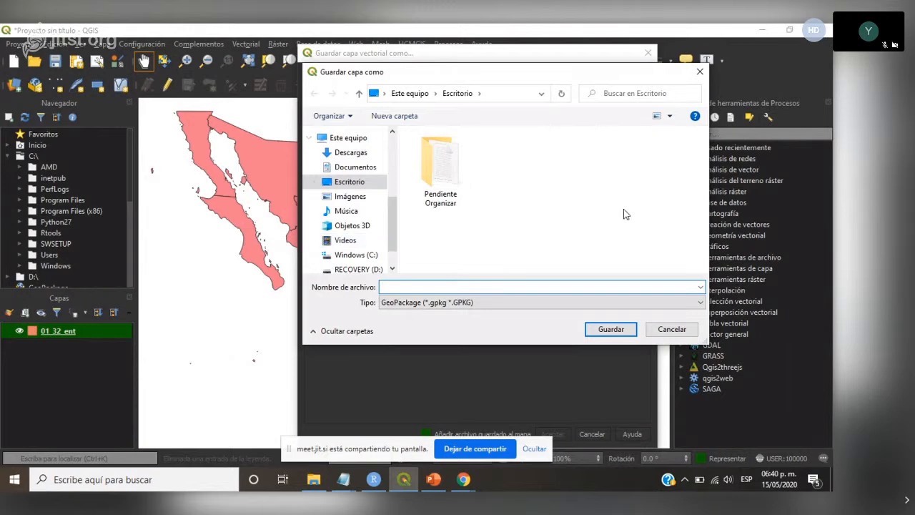
click(700, 71)
click(648, 52)
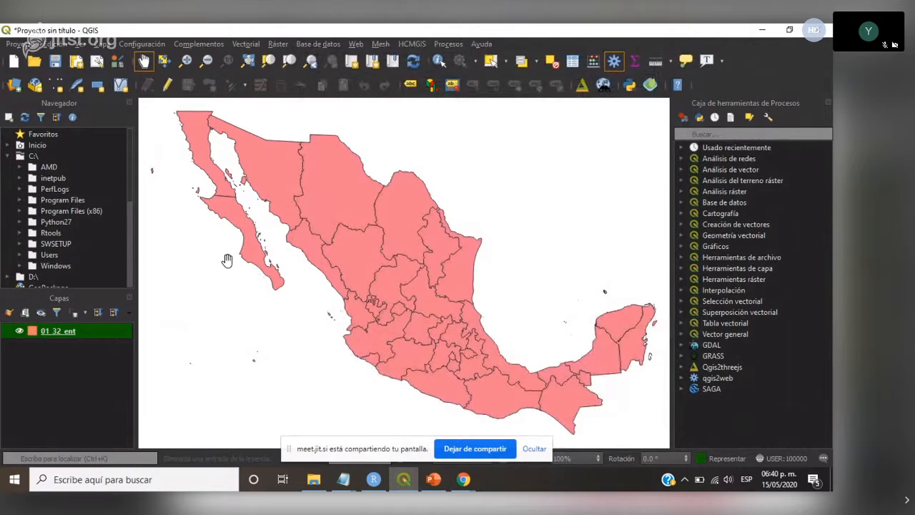
- Switch to File Explorer, go back up to the Quarentena_1 folder, and open its Capas folder of GeoPackage layers
click(316, 483)
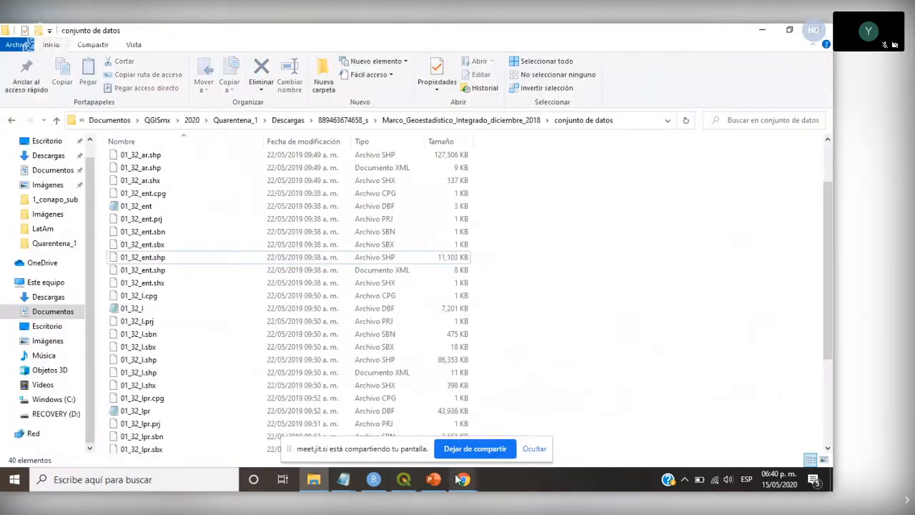
click(324, 482)
click(323, 483)
click(56, 120)
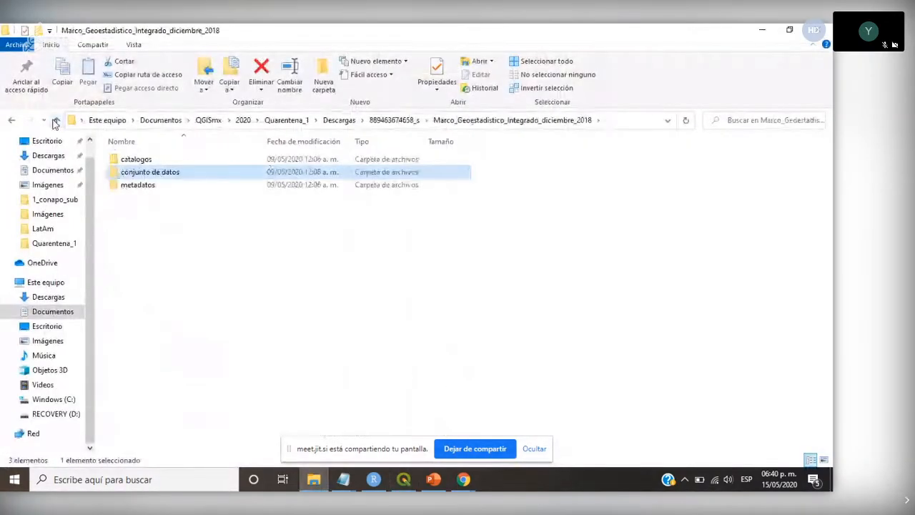
click(56, 120)
click(56, 120)
click(56, 120)
double_click(131, 172)
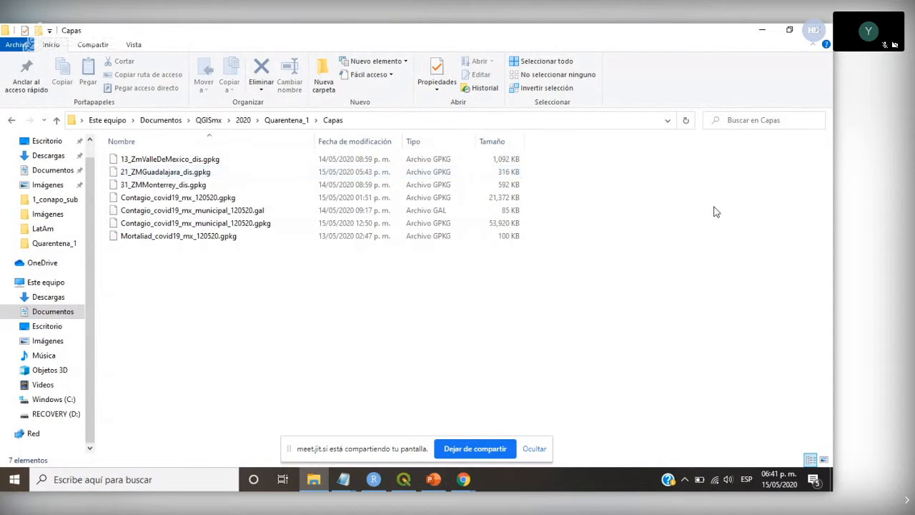
- Return to QGIS and remove the 01_32_ent layer from the project
click(759, 34)
right_click(105, 329)
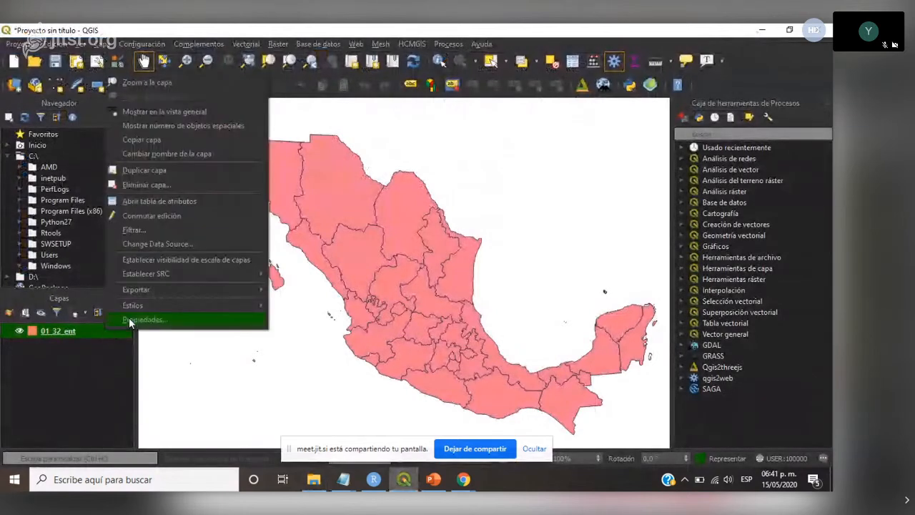
click(161, 185)
click(425, 264)
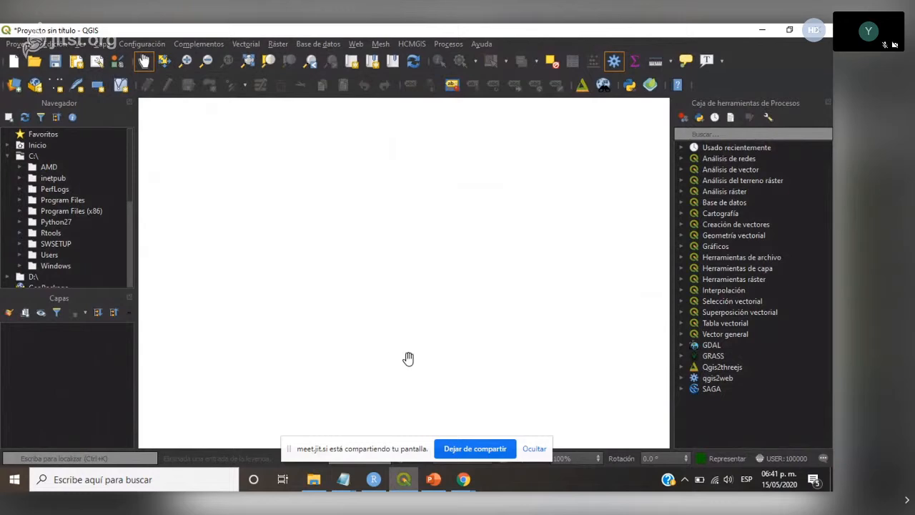
- Open the Links note over File Explorer and highlight the CONAPO state and municipal population address
click(313, 479)
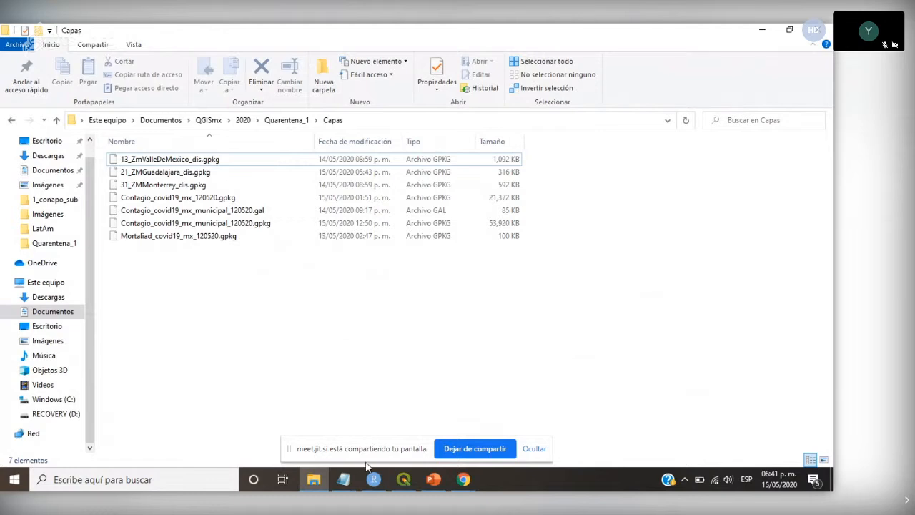
click(344, 479)
click(387, 422)
click(557, 334)
drag(691, 328, 453, 327)
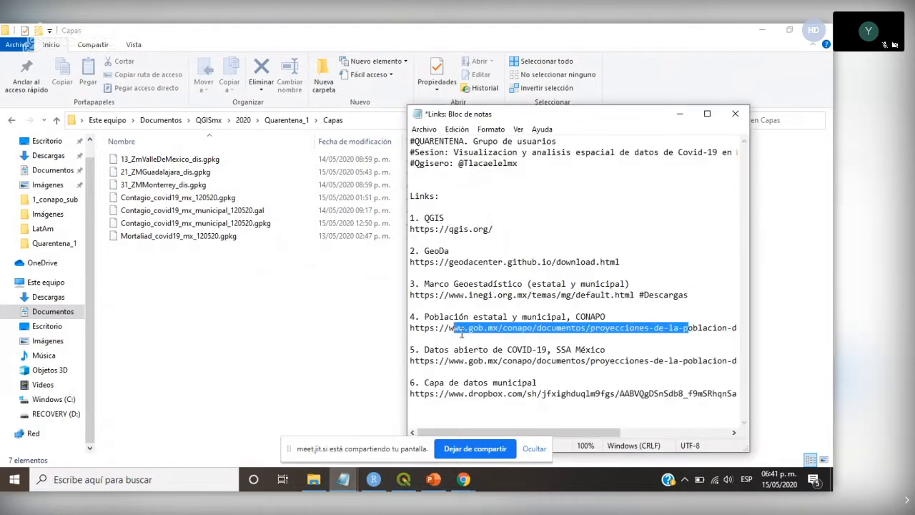
click(624, 311)
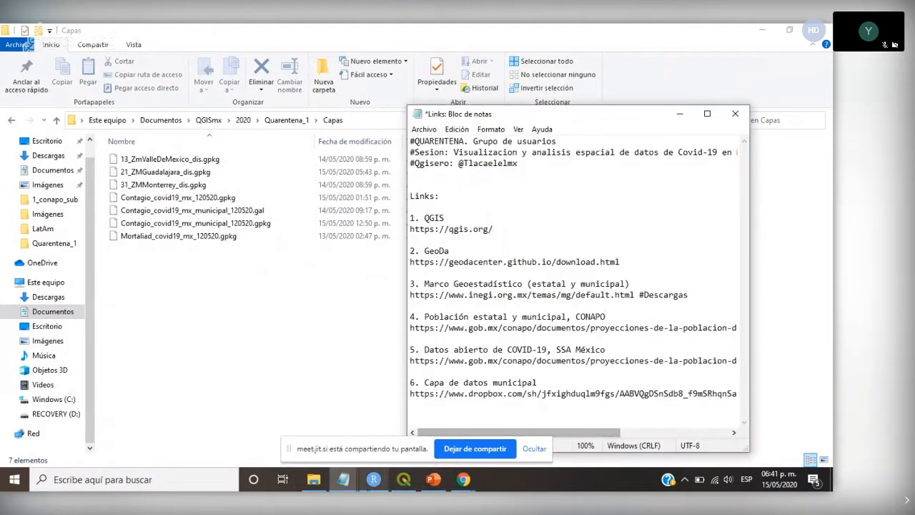
- Return to File Explorer, check the Descargas folder in Quarentena_1, and open the SSA folder inside Bases_Datos
click(323, 486)
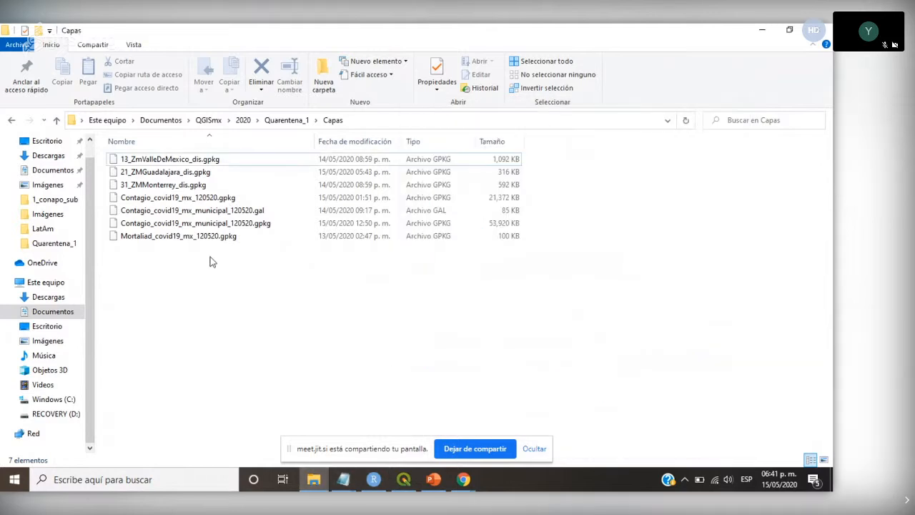
click(57, 121)
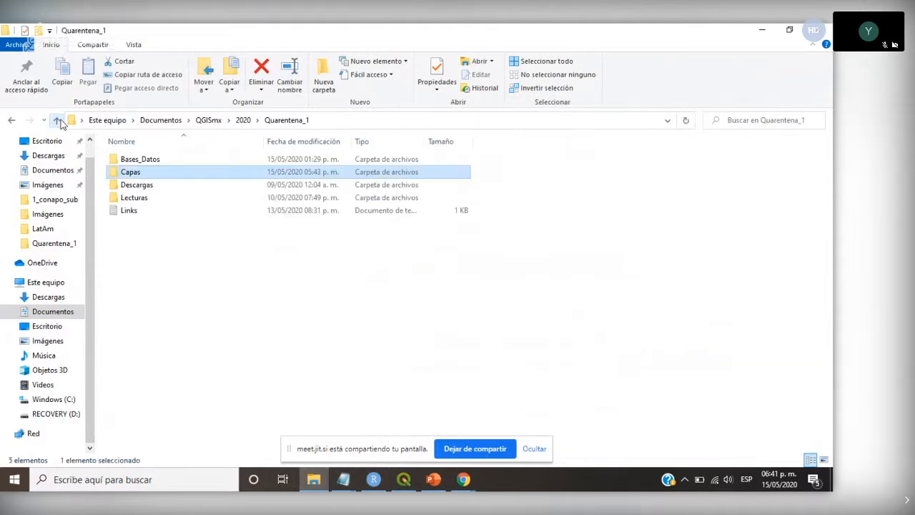
double_click(128, 184)
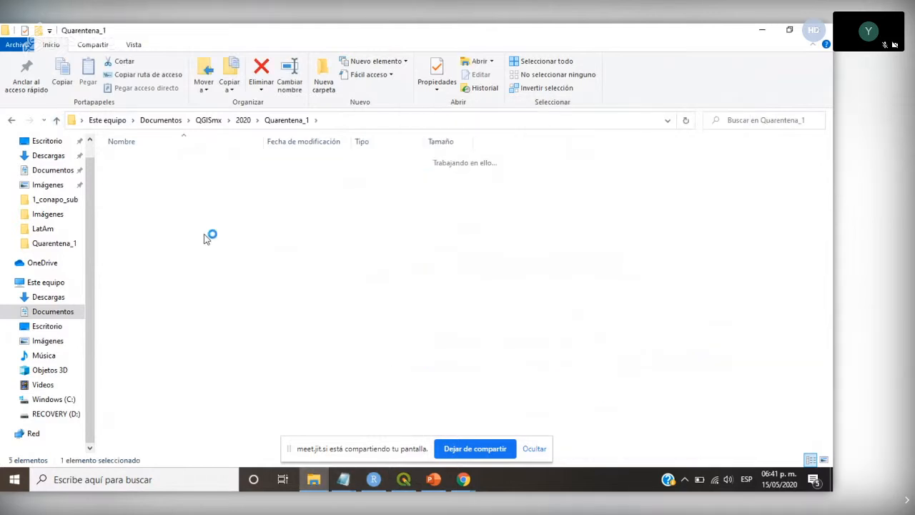
click(57, 120)
double_click(140, 158)
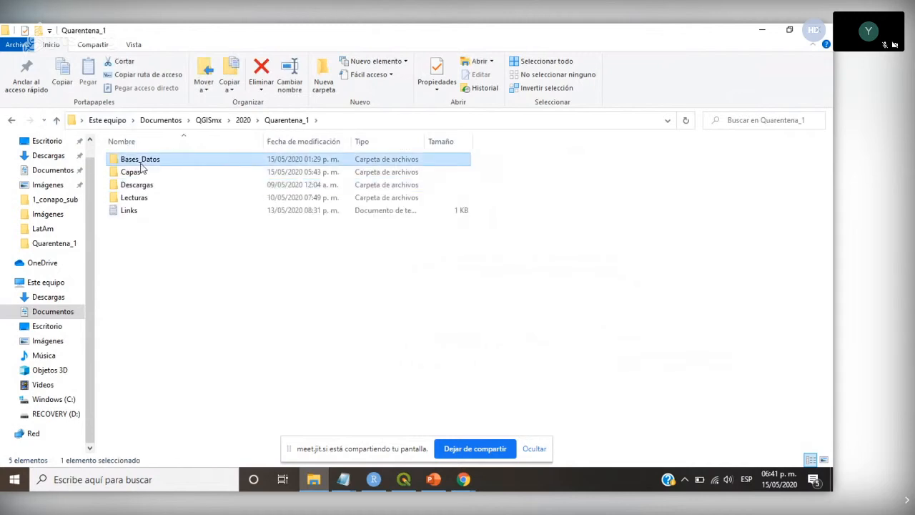
double_click(130, 172)
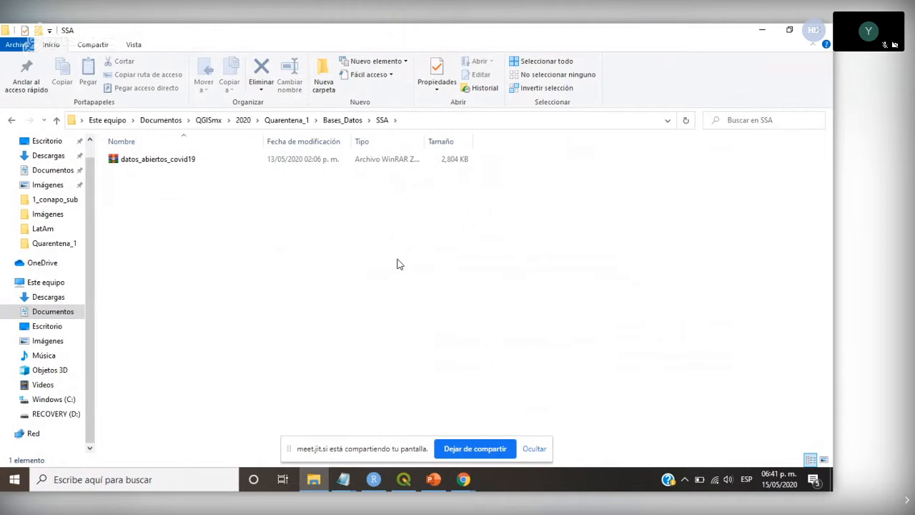
- Switch to the PowerPoint deck, present the slides from "Obtener datos" through "Calcular", and end the slide show
click(438, 480)
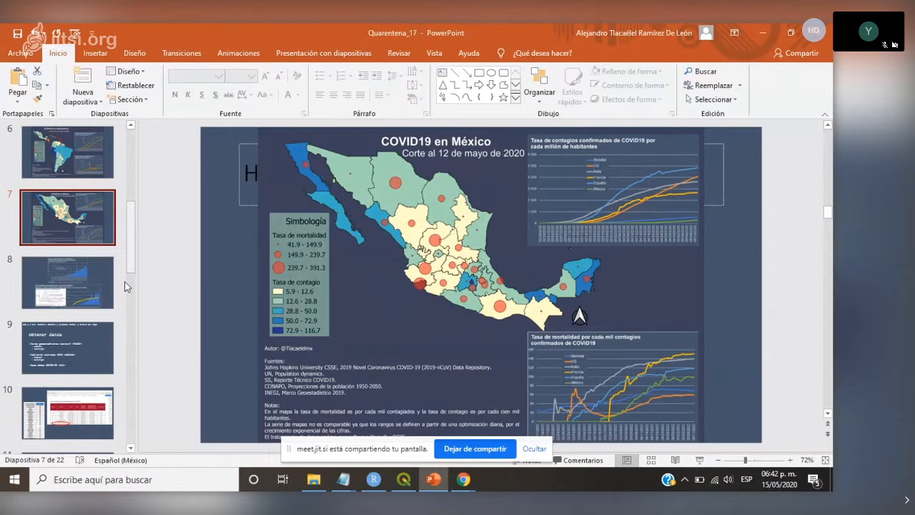
click(80, 342)
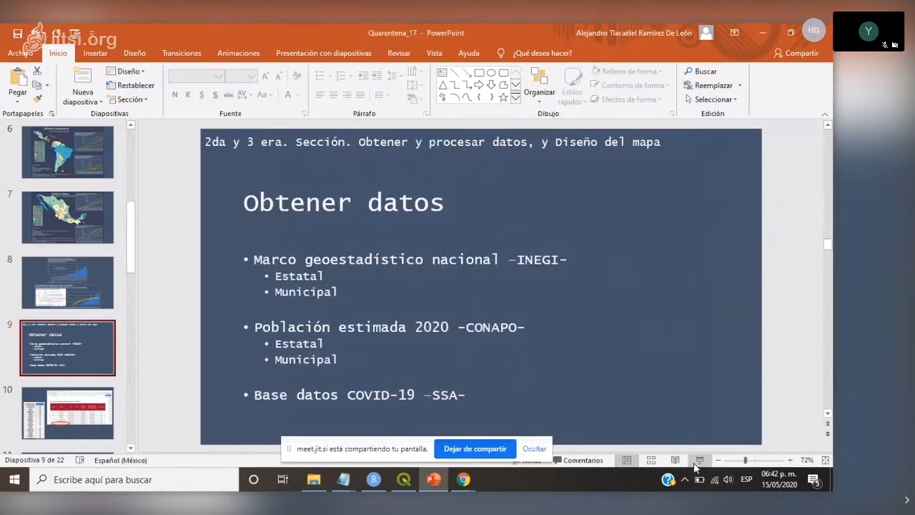
click(699, 460)
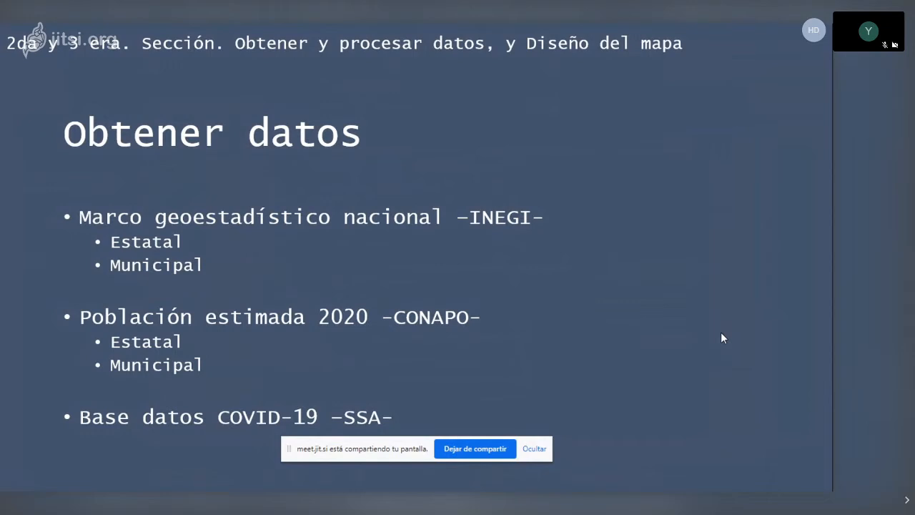
key(Right)
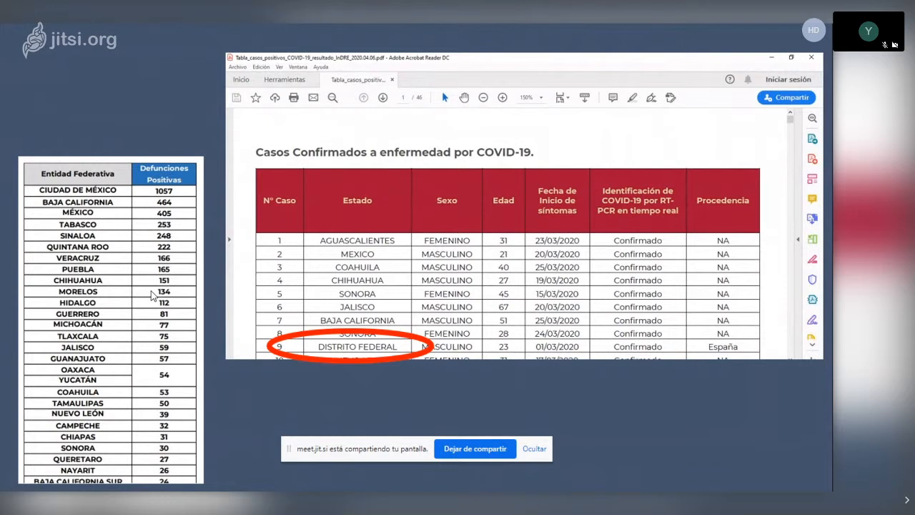
key(Right)
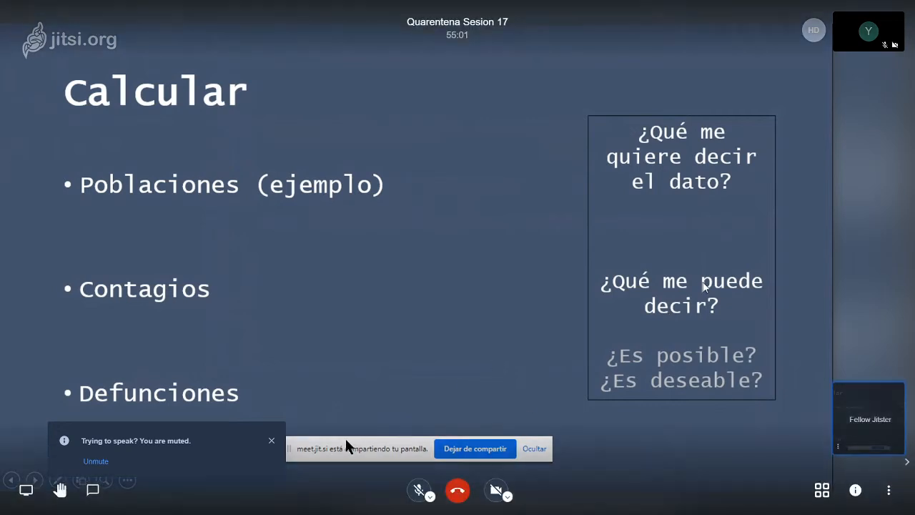
click(272, 441)
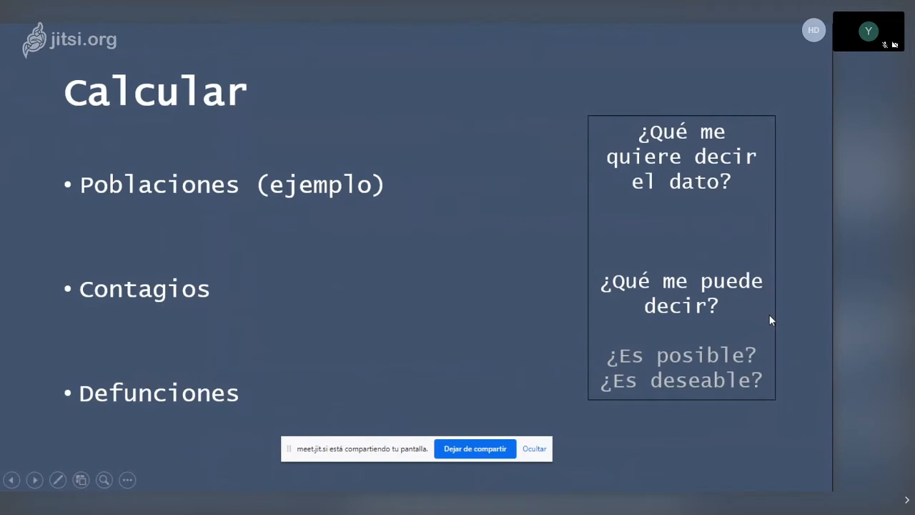
key(Escape)
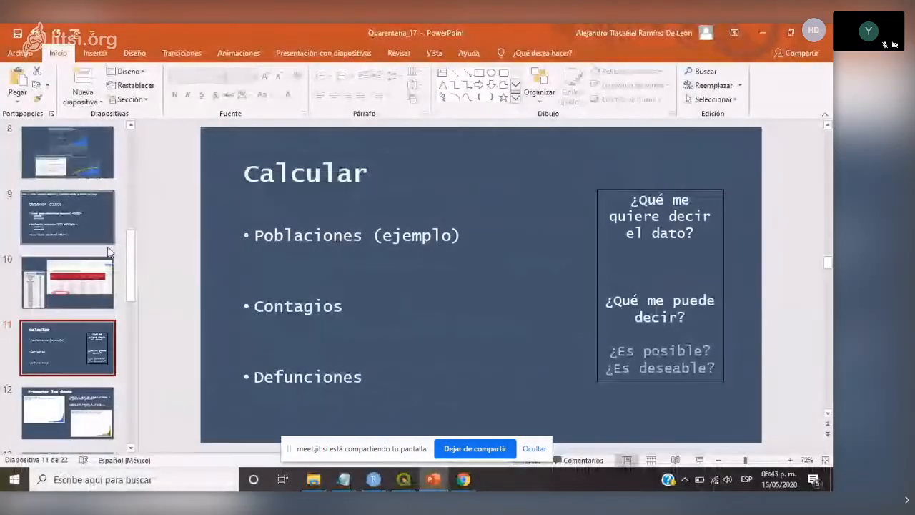
- Review slide 7 with the COVID19 en México map and slide 15 on local indicators of spatial association (LISA)
drag(134, 252, 134, 194)
click(62, 340)
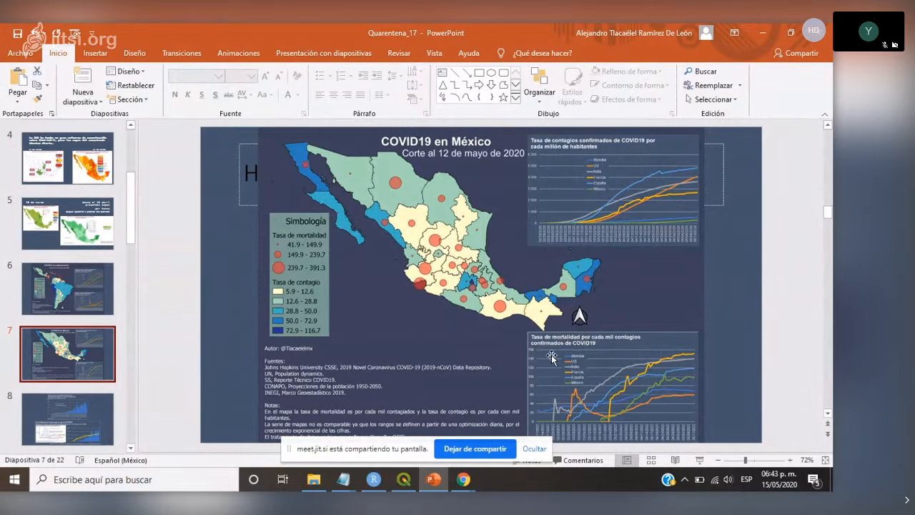
drag(129, 202, 141, 278)
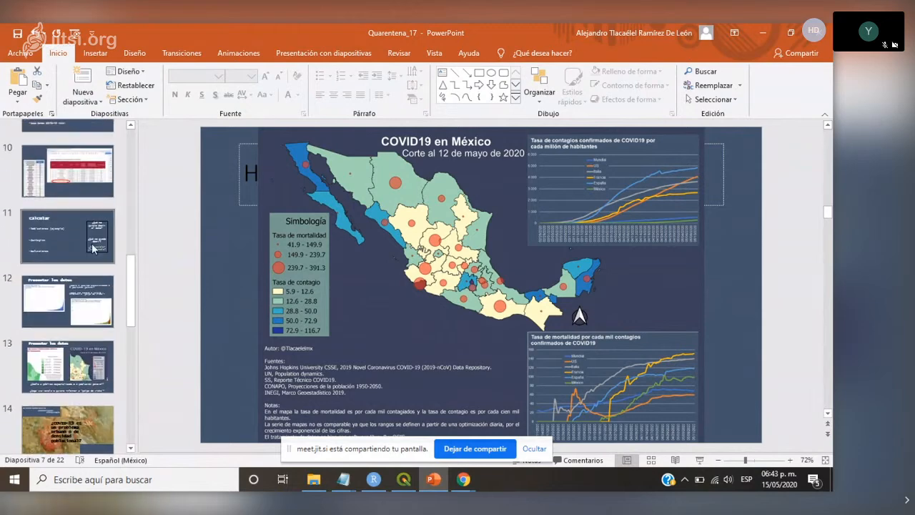
scroll(93, 245, down, 2)
click(78, 349)
drag(136, 265, 136, 262)
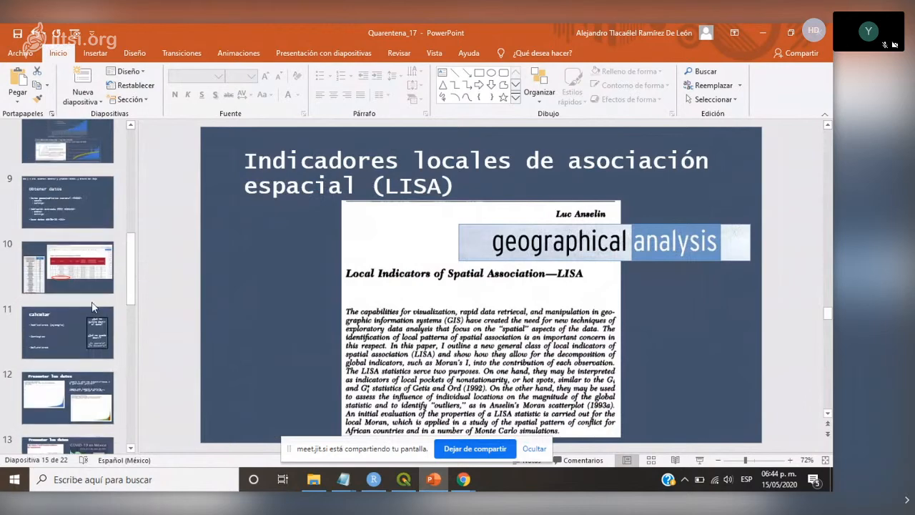
- Present the "Calcular" slide, advance to "Presentar los datos", and end the slide show
click(92, 310)
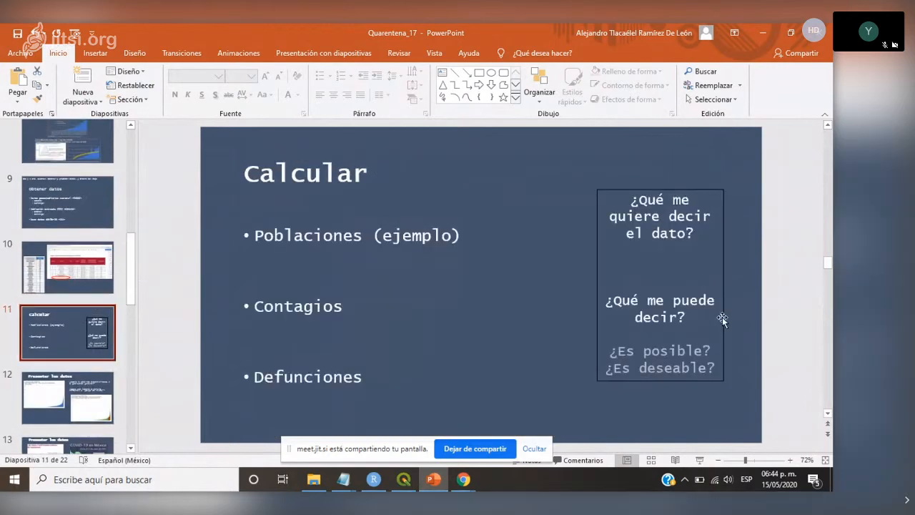
click(701, 461)
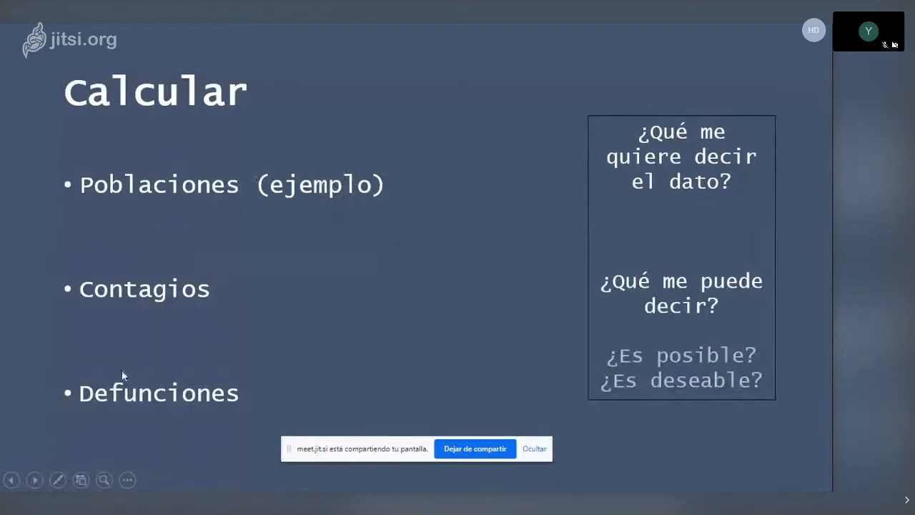
click(144, 330)
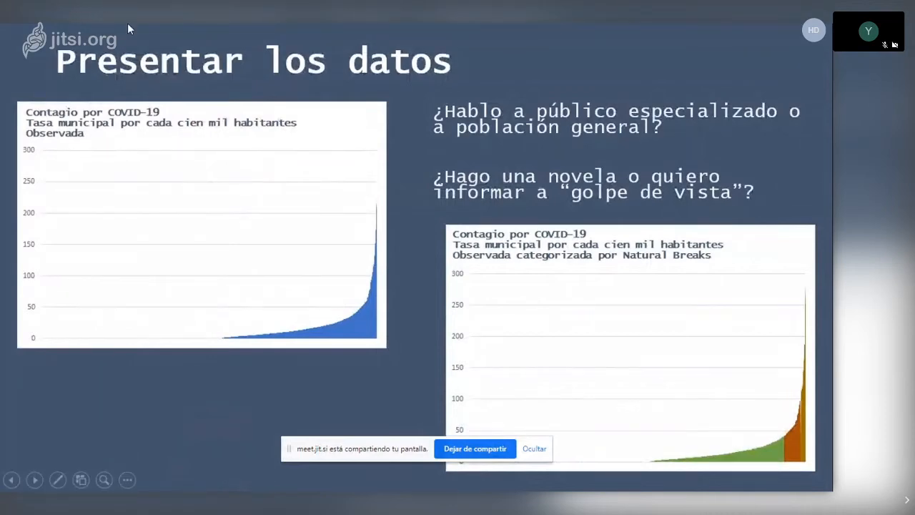
key(Escape)
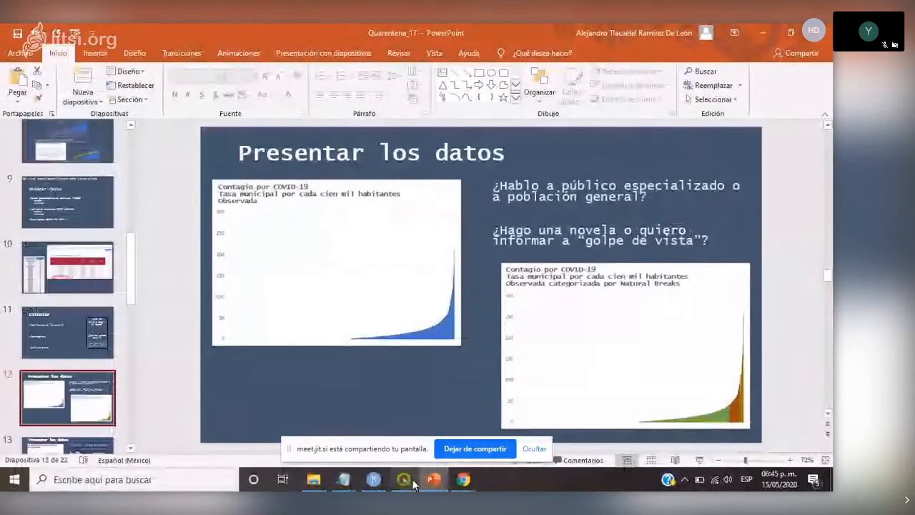
- Bring up RStudio, switch to File Explorer, go up to Bases_Datos, and open its CONAPO folder
mouse_move(372, 484)
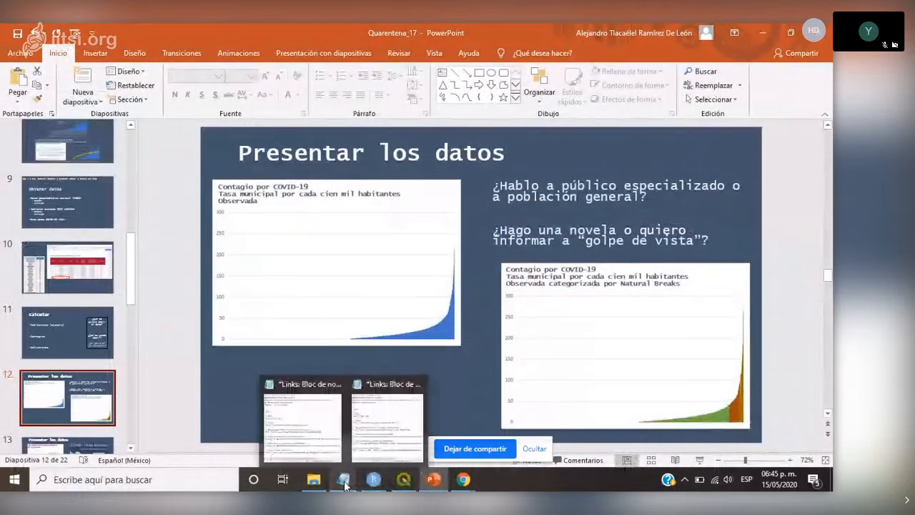
click(401, 422)
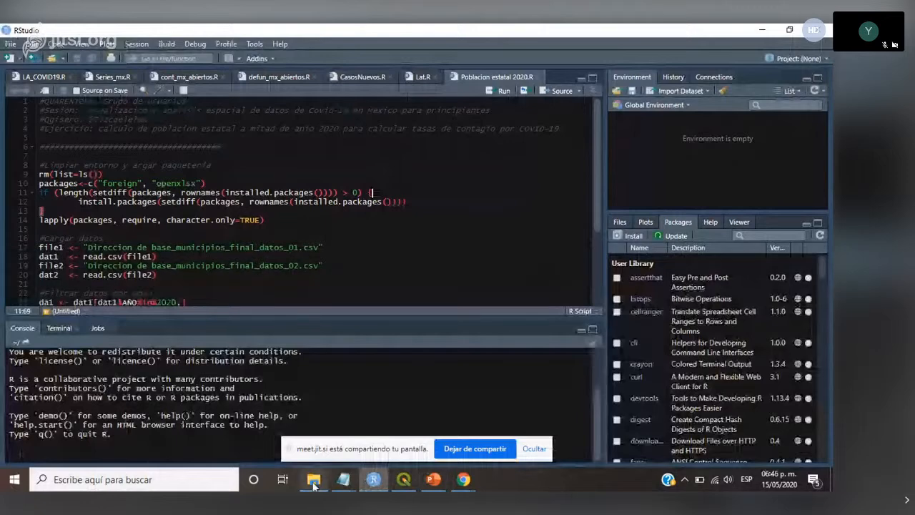
click(313, 486)
click(59, 122)
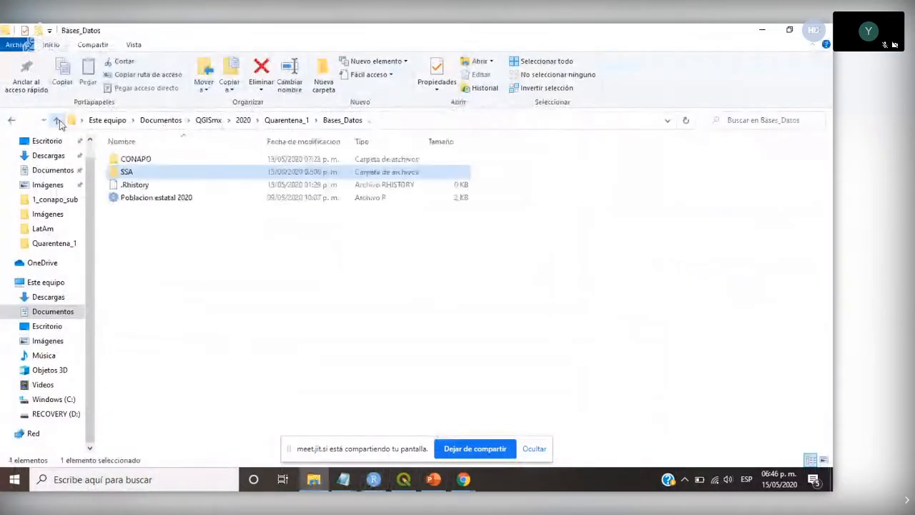
click(138, 160)
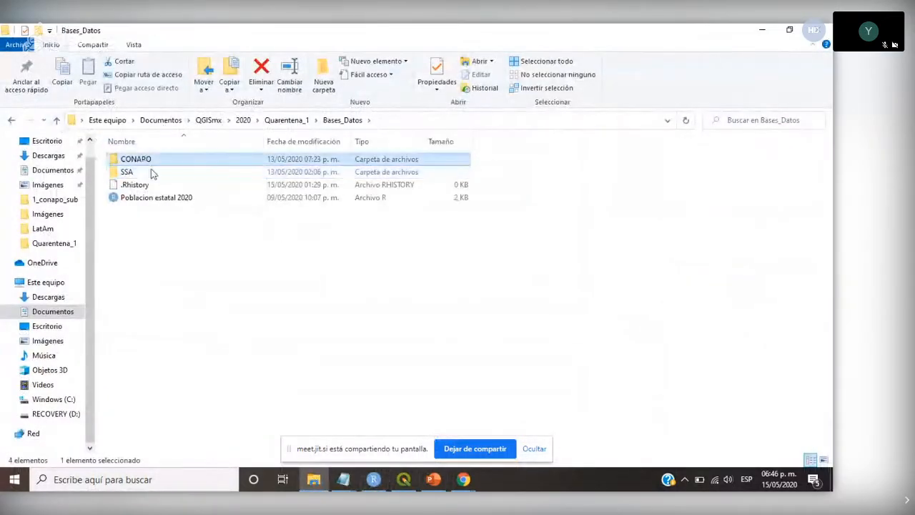
key(Return)
- Go back up to the Quarentena_1 folder, check Descargas, and reopen the Bases_Datos folder
click(59, 121)
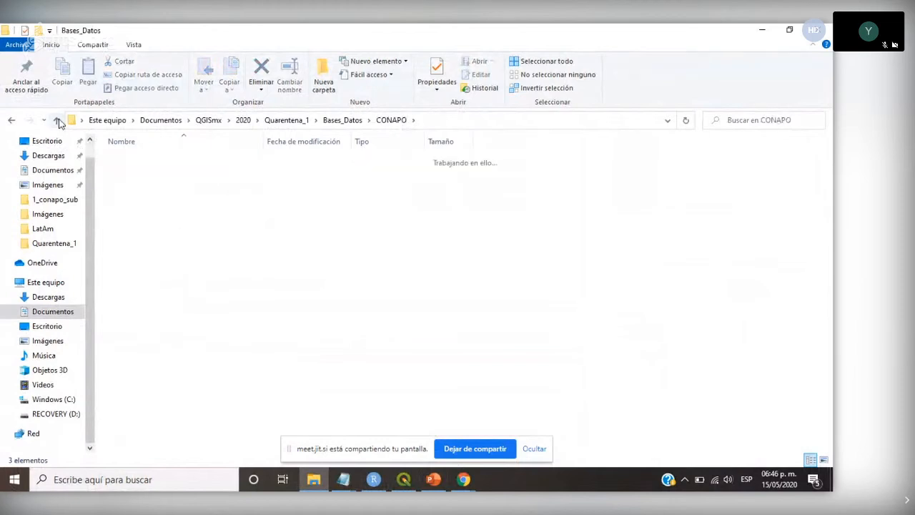
click(58, 121)
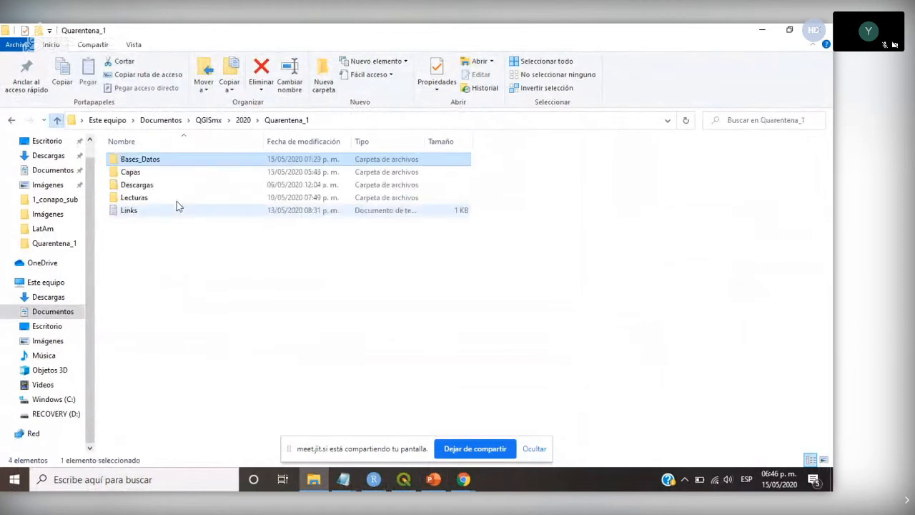
click(138, 187)
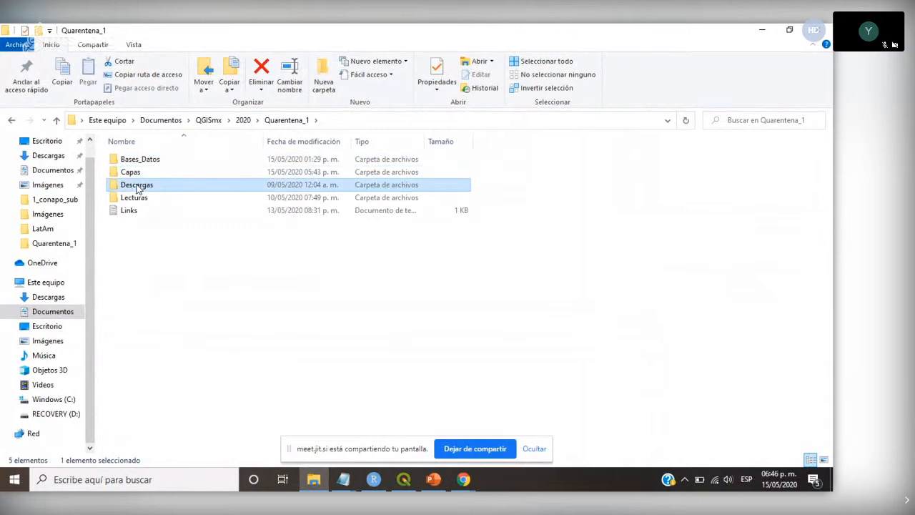
double_click(138, 188)
click(56, 119)
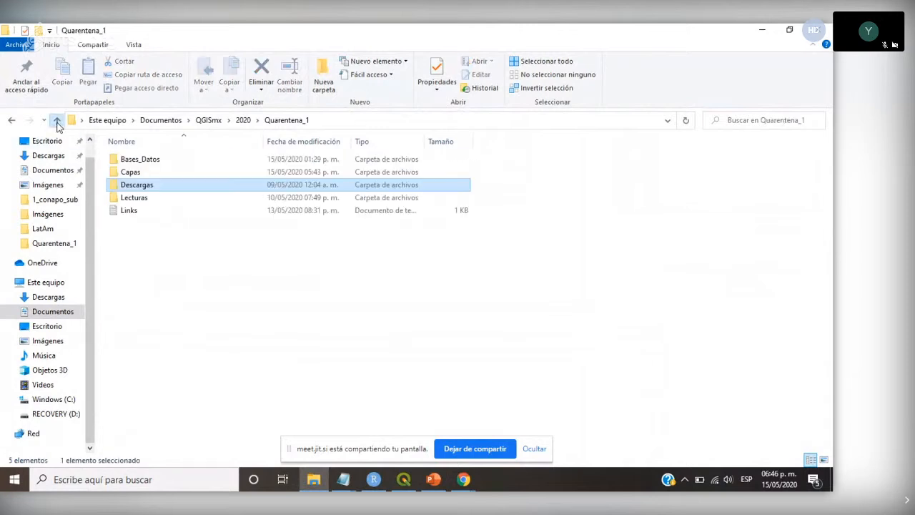
double_click(138, 161)
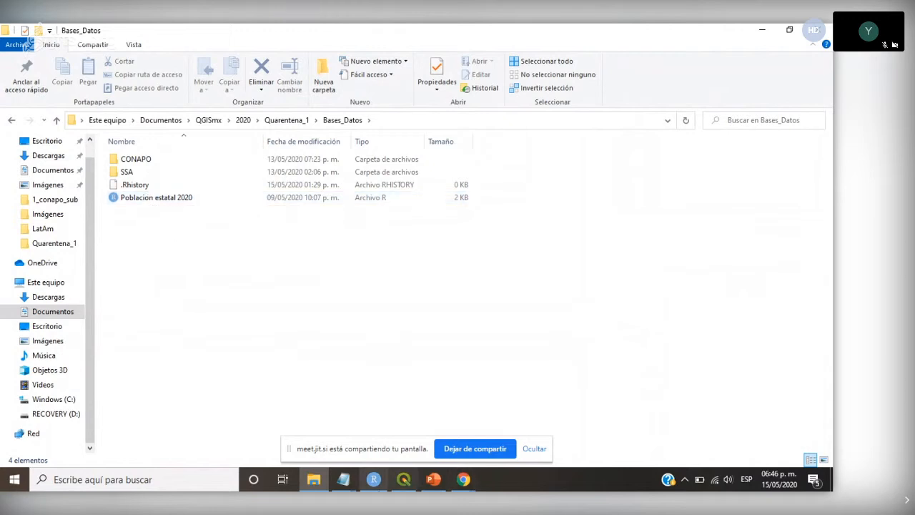
- Switch to RStudio and highlight the data-loading lines of the Poblacion estatal 2020 script
click(374, 479)
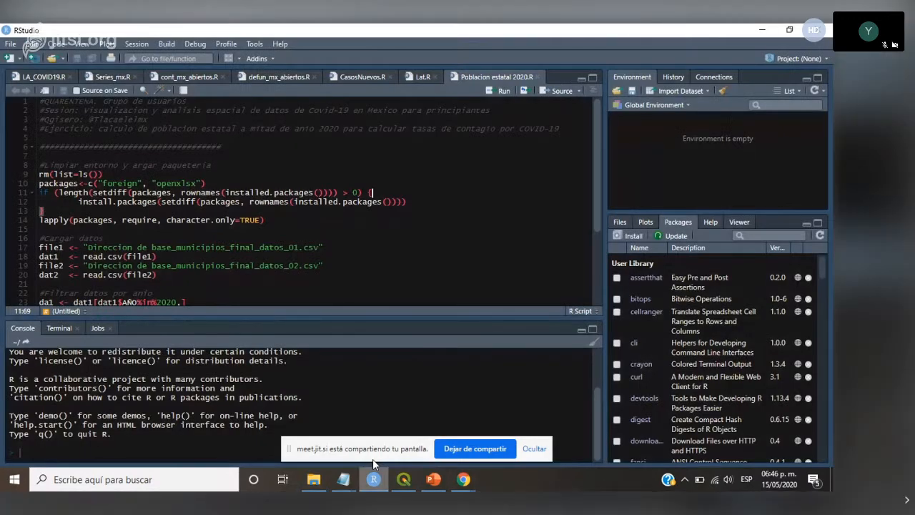
scroll(314, 200, down, 3)
drag(159, 202, 10, 159)
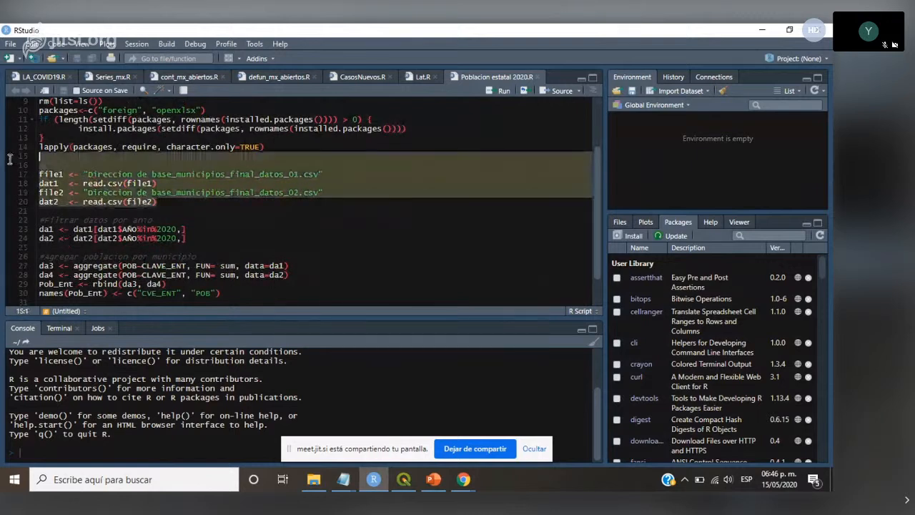
click(317, 138)
- Highlight the lines filtering the data to the year 2020 and the aggregate lines summing POB by CLAVE_ENT
scroll(229, 199, down, 2)
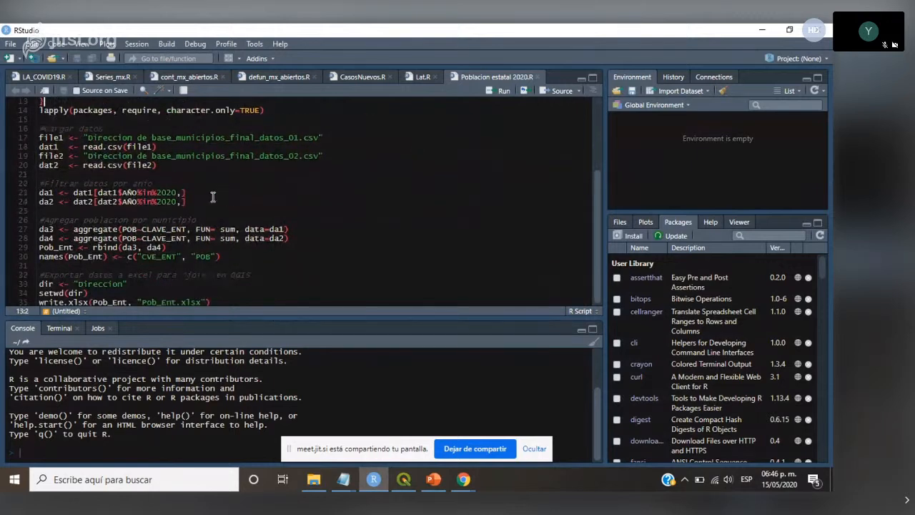
drag(185, 203, 16, 192)
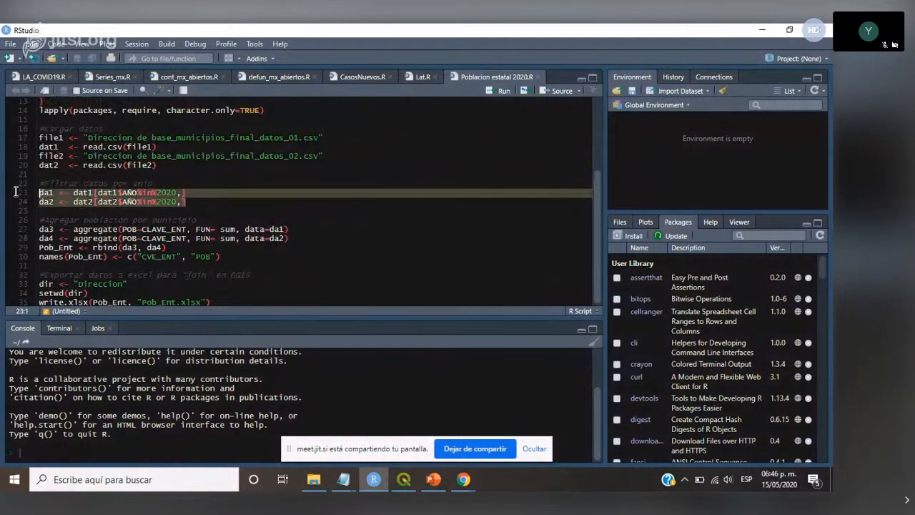
click(225, 203)
drag(94, 226, 152, 228)
click(179, 245)
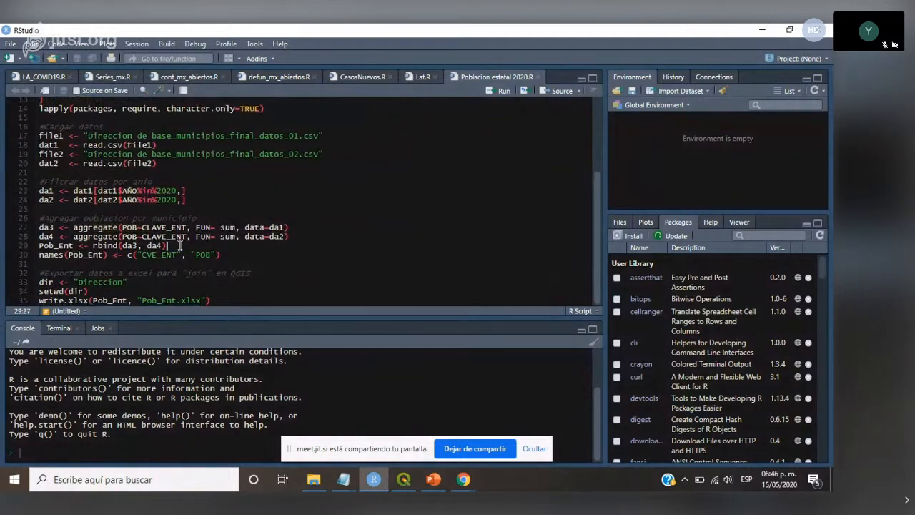
drag(40, 228, 153, 224)
click(182, 245)
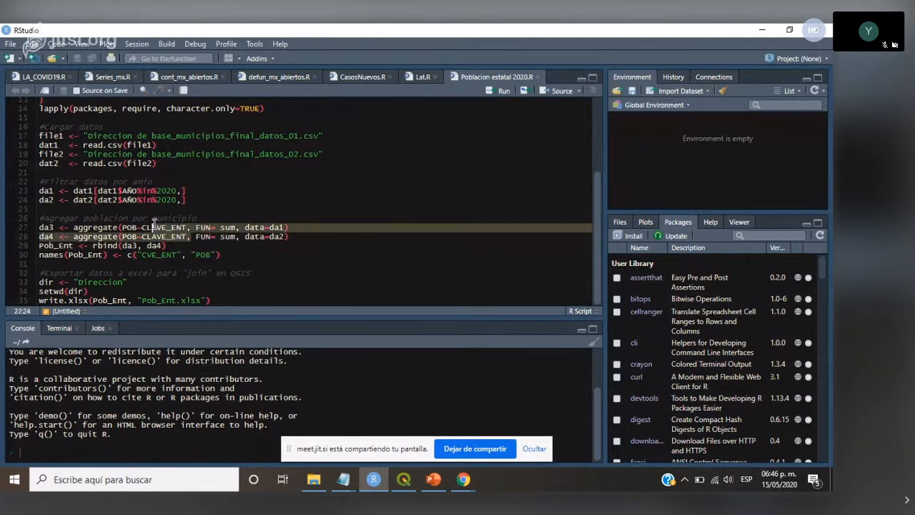
- Highlight the script from the lapply line down to setwd and look over the rest of the code
click(228, 249)
click(262, 283)
click(155, 182)
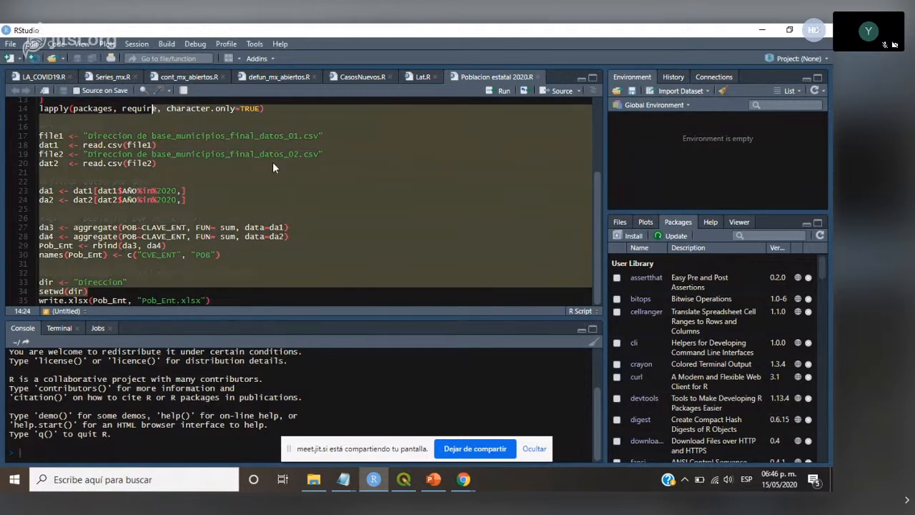
scroll(322, 171, up, 3)
scroll(322, 172, down, 3)
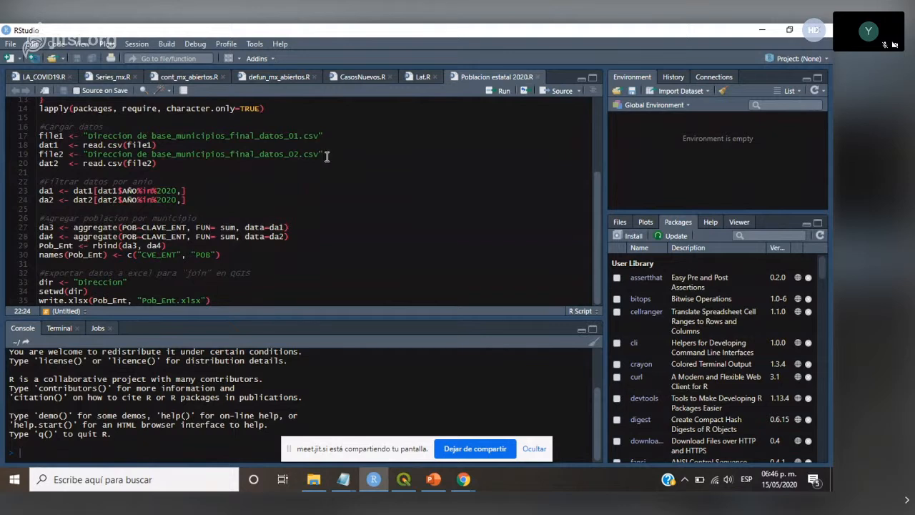
- Highlight the path strings of base_municipios_final_datos_01.csv and base_municipios_final_datos_02.csv in the file1 and file2 lines
click(89, 136)
drag(132, 135, 88, 154)
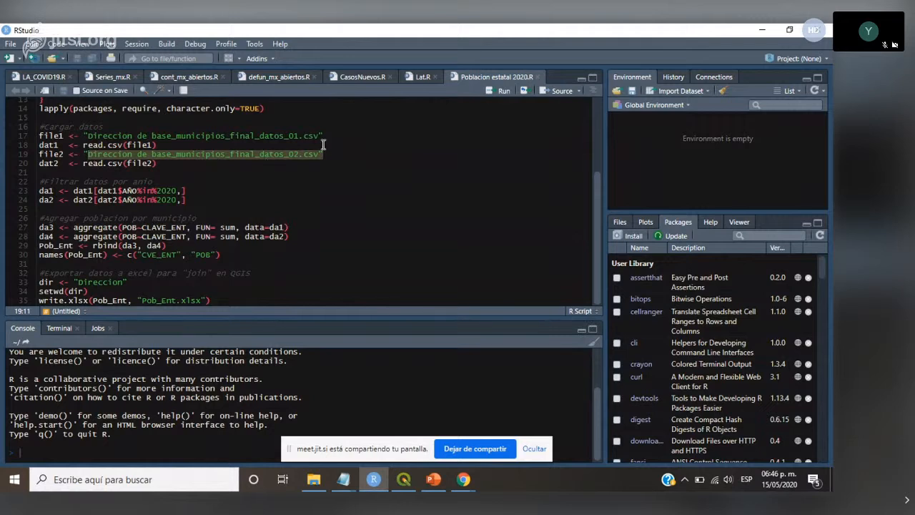
drag(304, 136, 319, 155)
click(305, 154)
click(364, 161)
- Highlight the "Direccion" placeholder for the export folder, and select the entire script
drag(78, 281, 127, 282)
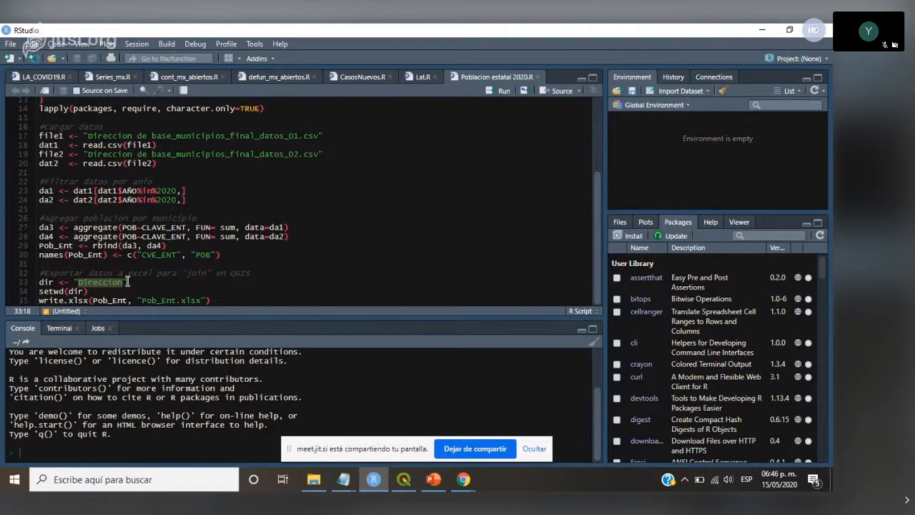
click(376, 216)
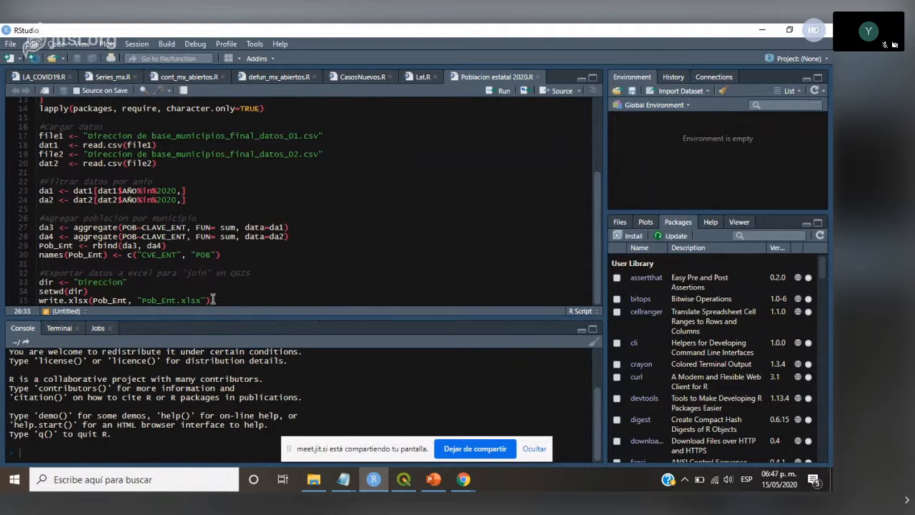
key(ctrl+a)
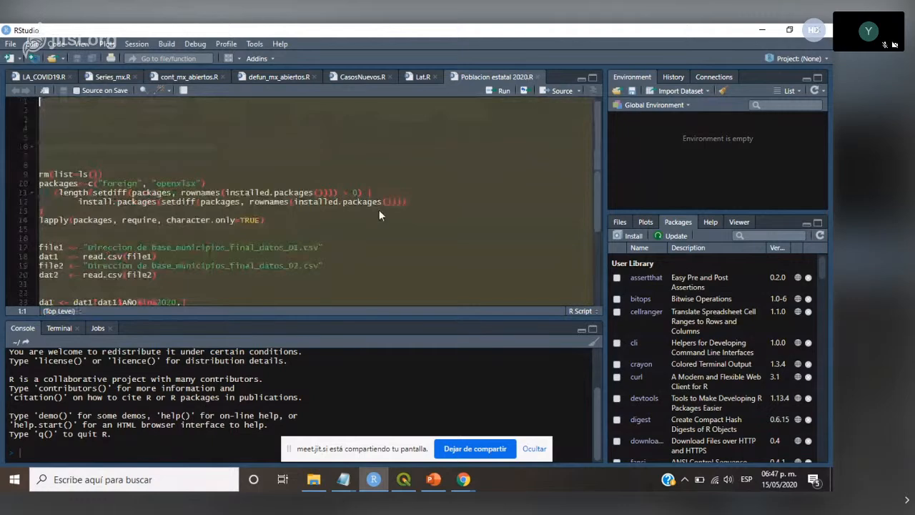
- Deselect the script text and open the Pob_Ent workbook from the CONAPO folder in Excel to view the state population
click(380, 213)
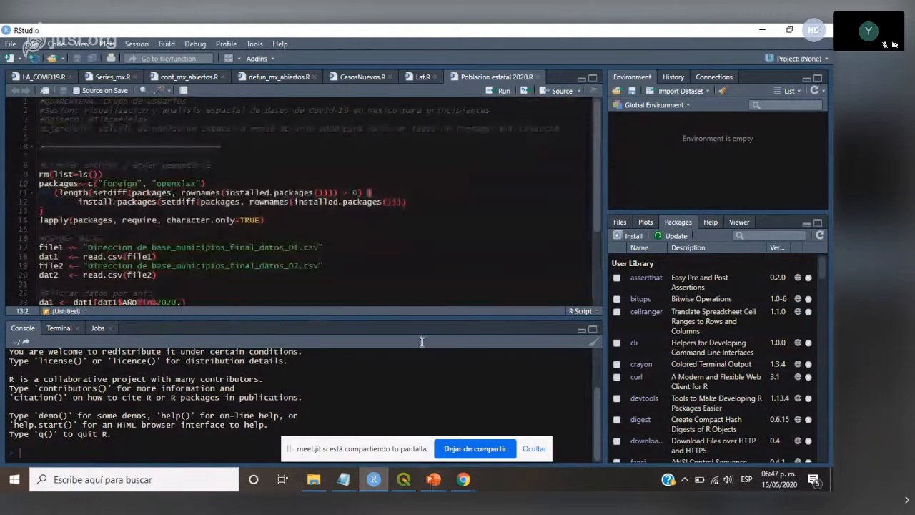
click(314, 480)
double_click(136, 158)
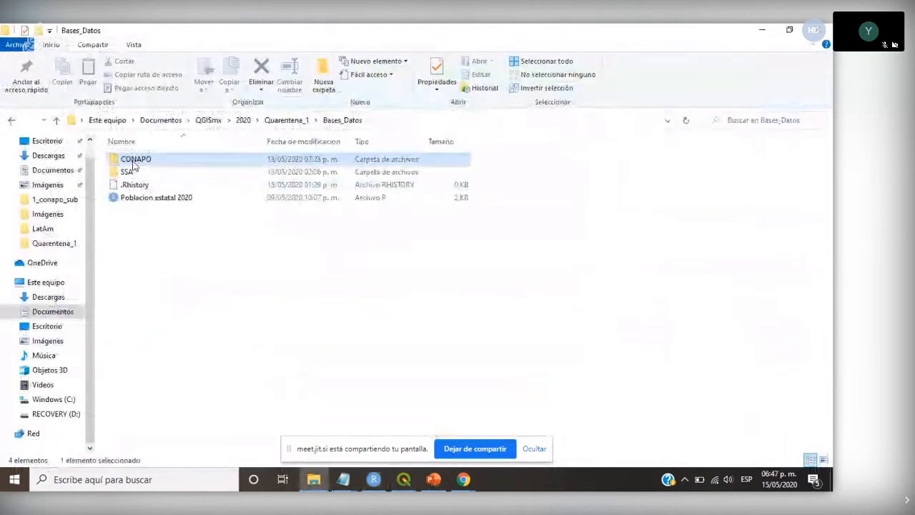
double_click(141, 187)
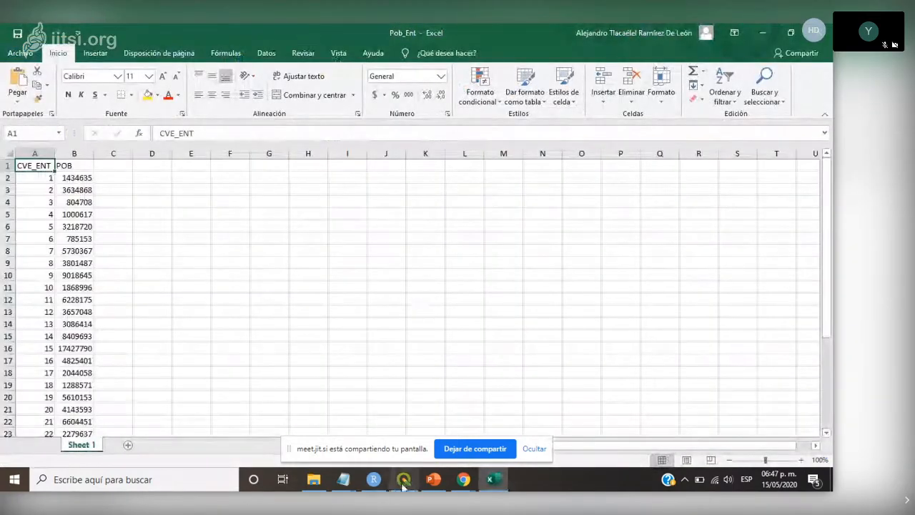
- Switch between QGIS and the Pob_Ent workbook, and look up the "COVID19 en México" map slide in the Quarentena_17 presentation
click(404, 480)
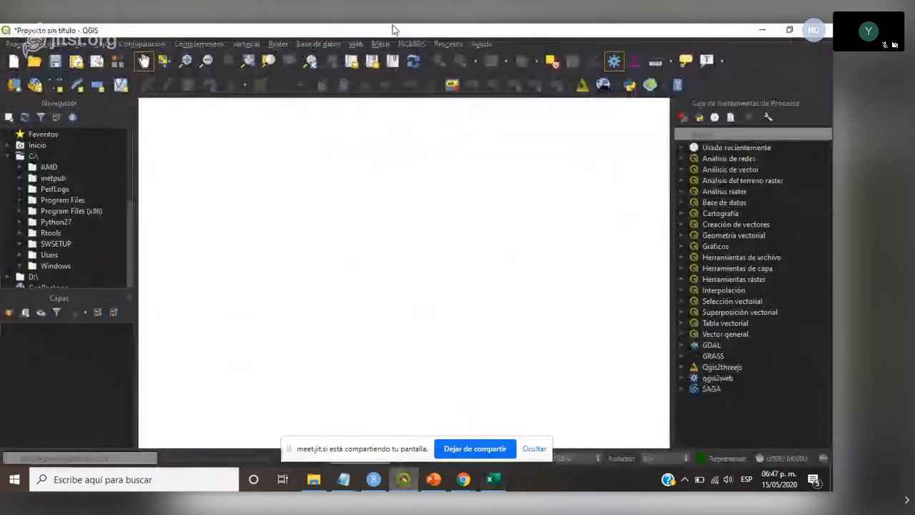
mouse_move(498, 485)
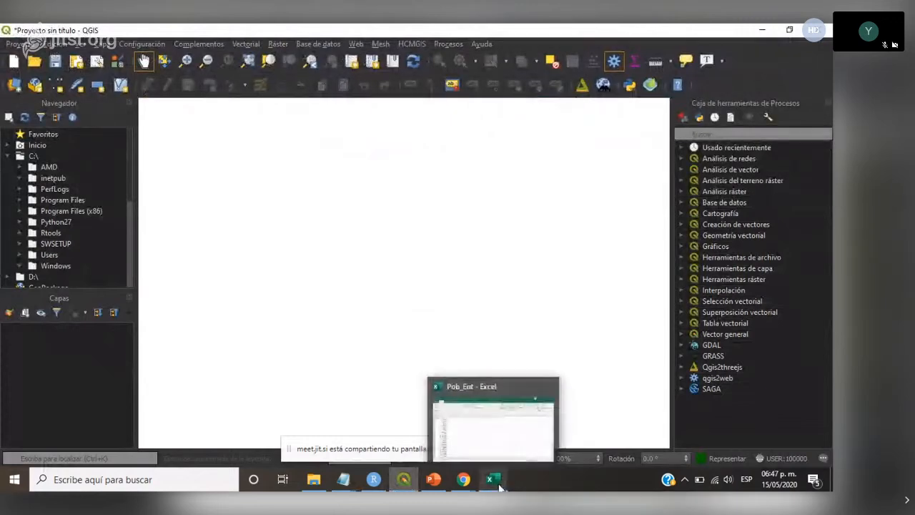
click(493, 480)
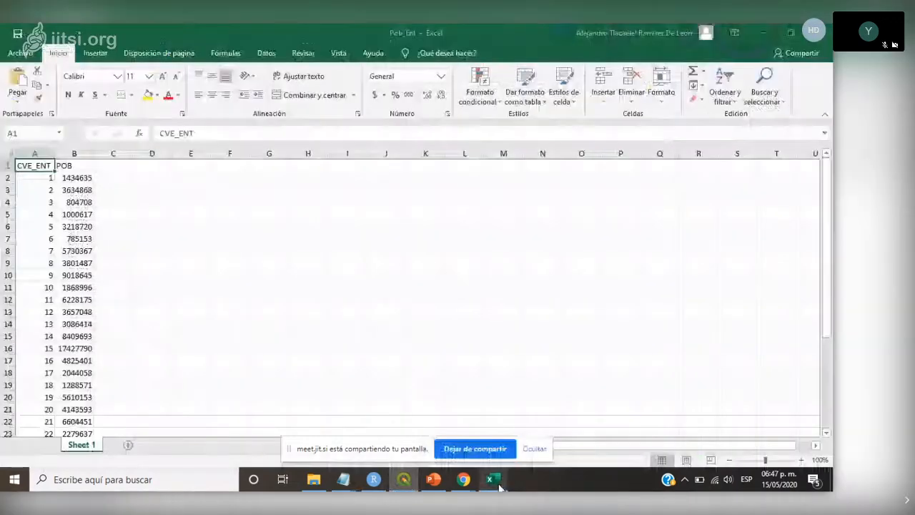
click(770, 35)
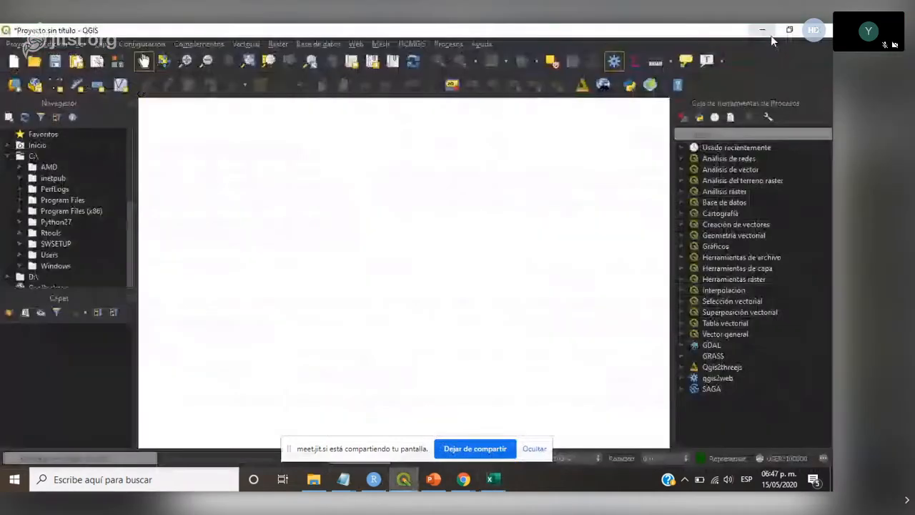
click(443, 484)
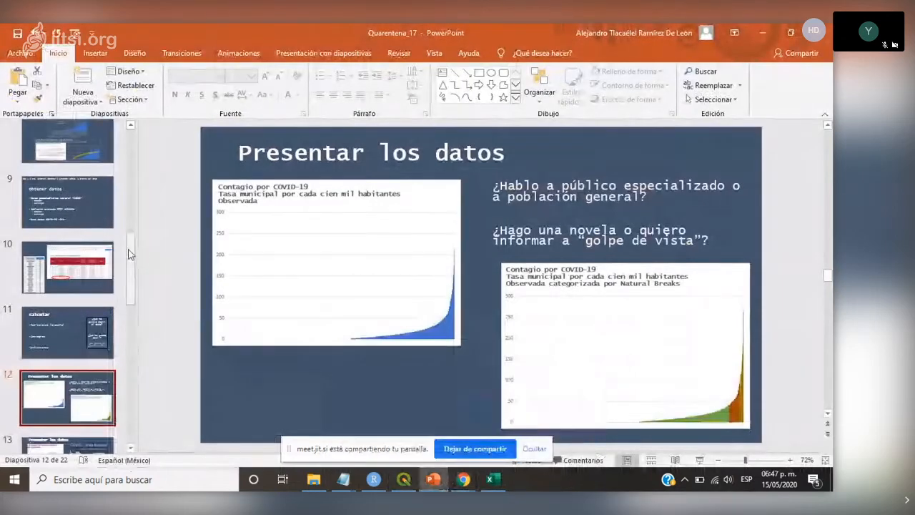
scroll(253, 346, up, 5)
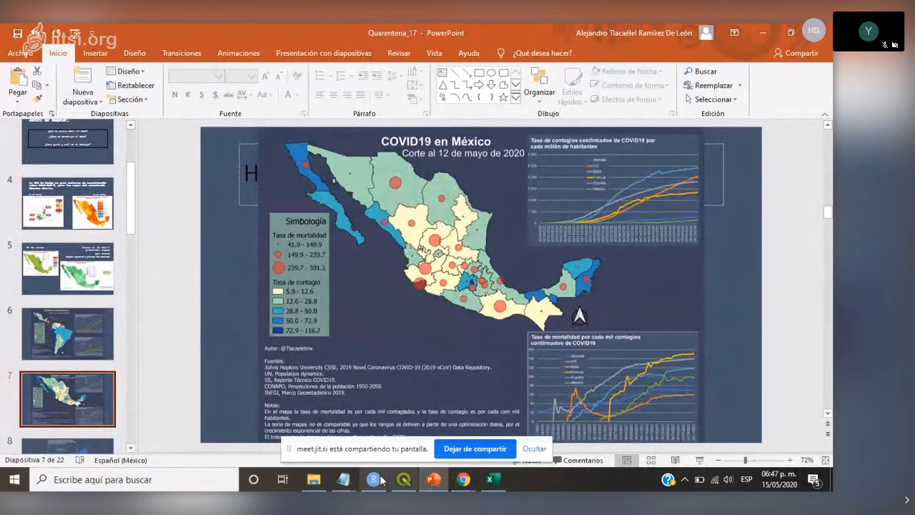
- Close the Pob_Ent workbook and load the Pob_Ent file from the CONAPO folder as a table in the QGIS project
click(404, 479)
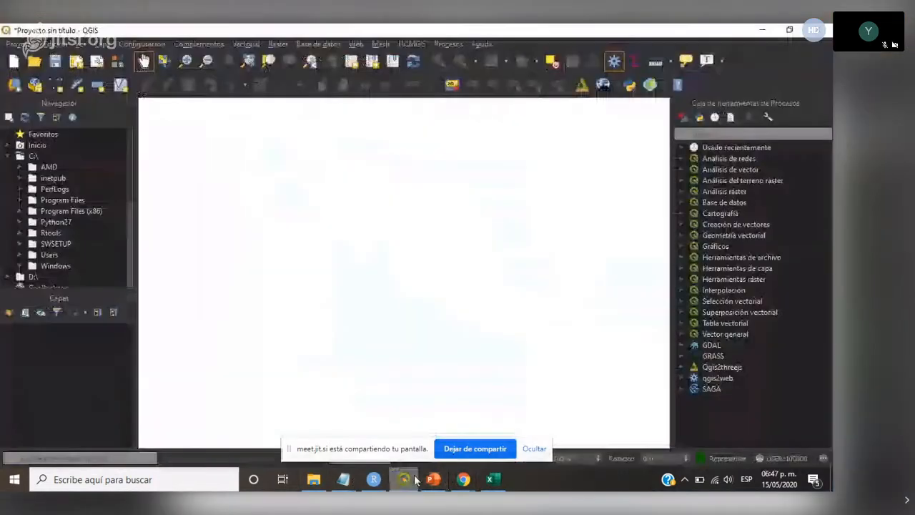
click(490, 479)
click(761, 30)
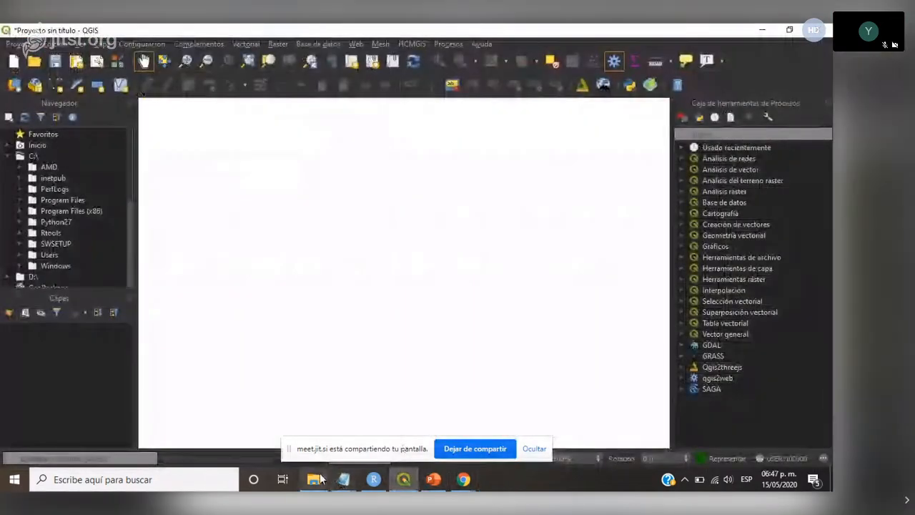
click(317, 479)
click(789, 30)
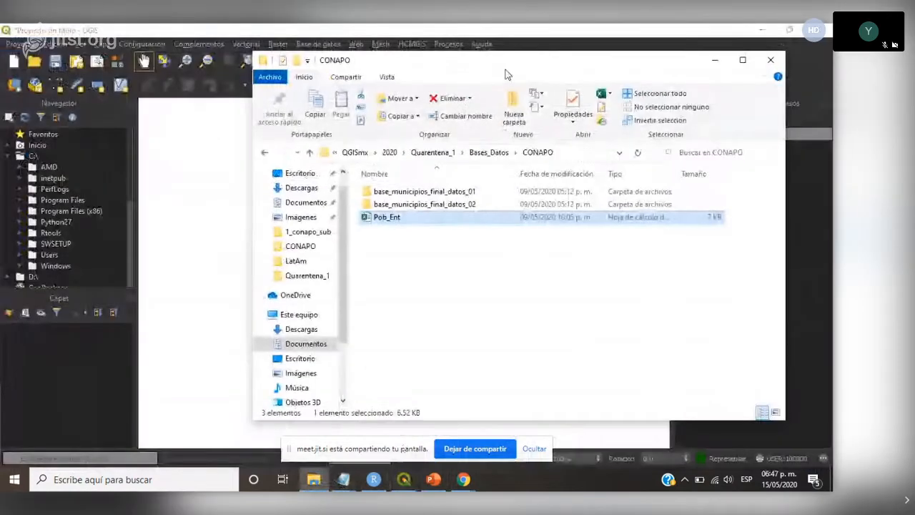
drag(504, 70, 633, 61)
drag(519, 210, 57, 375)
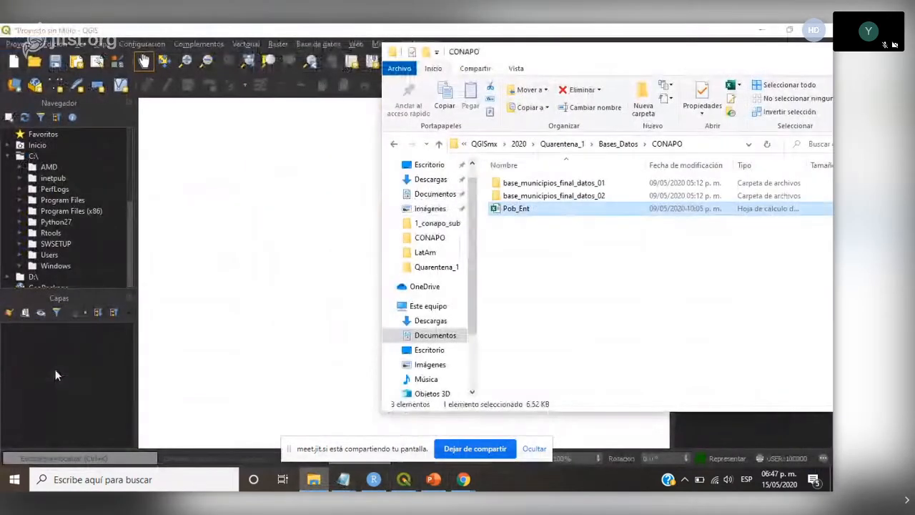
- Add Contagio_covid19_mx_120520.gpkg from the Quarentena_1 Capas folder as a layer in the QGIS project
click(440, 145)
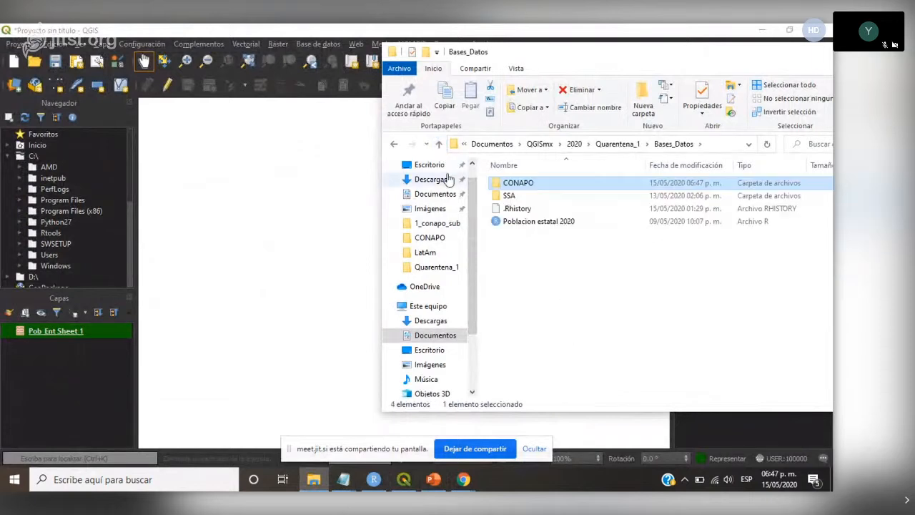
click(440, 145)
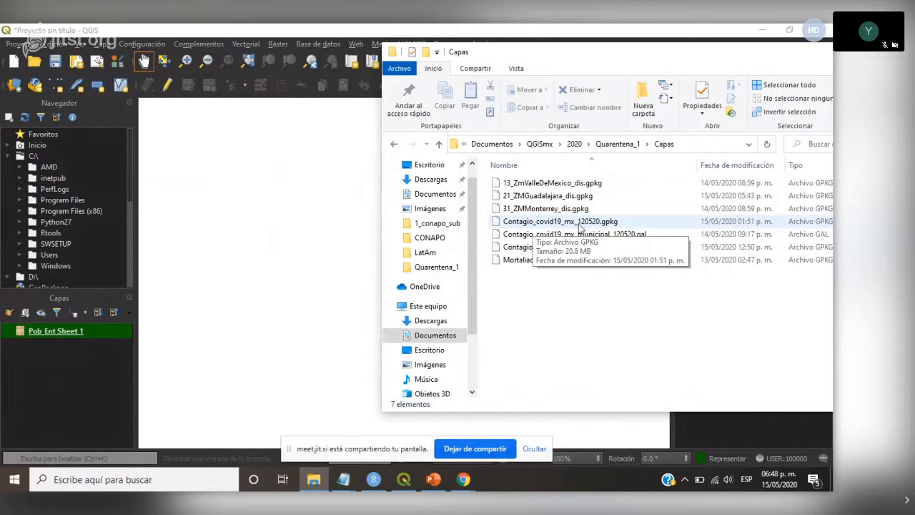
drag(581, 228, 115, 384)
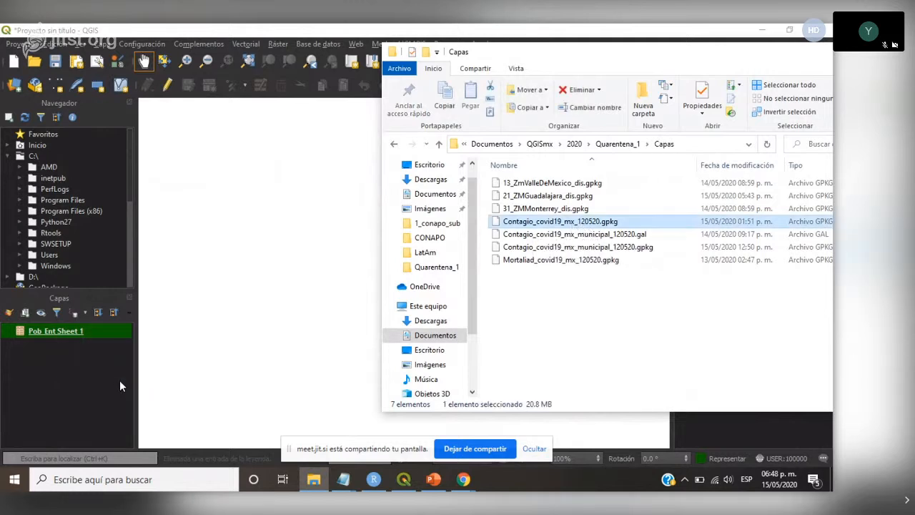
click(358, 34)
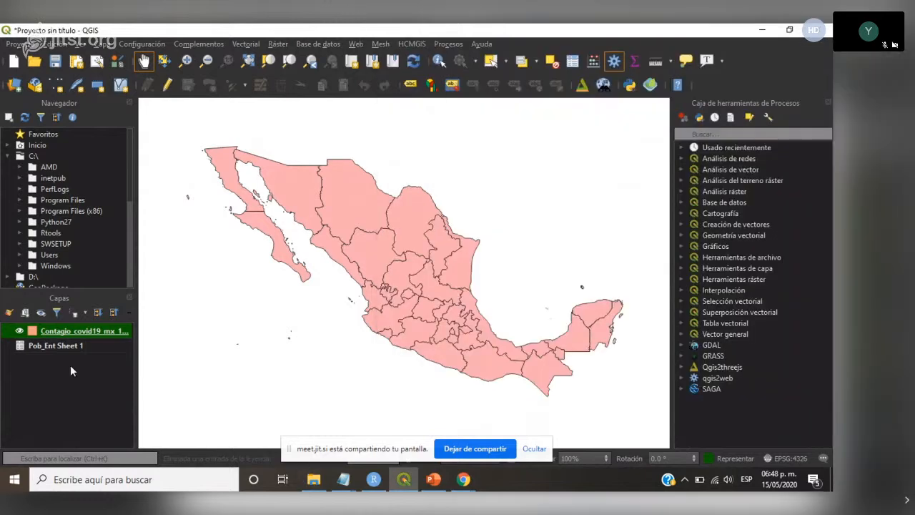
- Examine the attribute table of the Contagio_covid19_mx_120520 layer beside the map, and close it
click(102, 344)
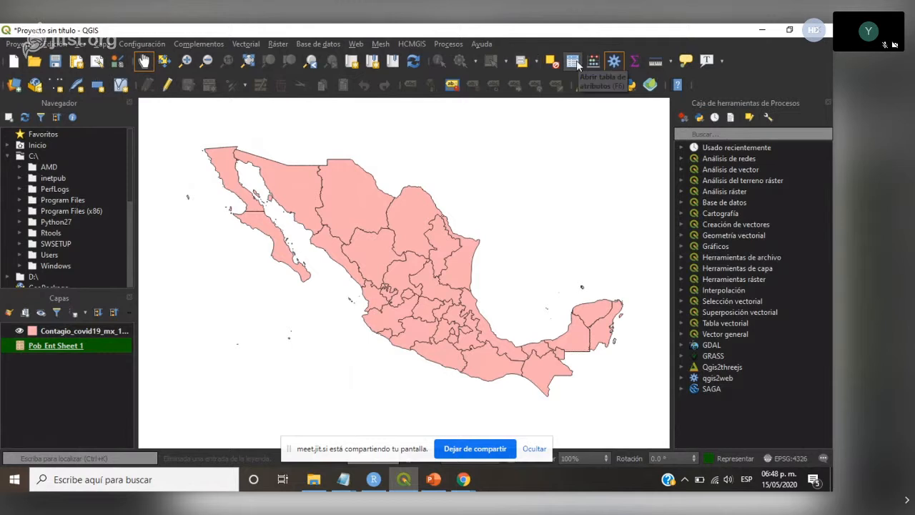
click(95, 331)
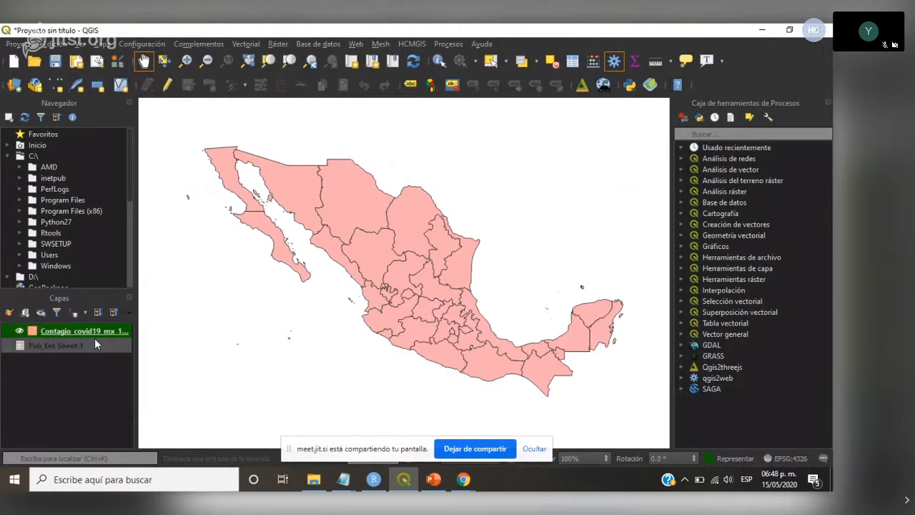
right_click(96, 328)
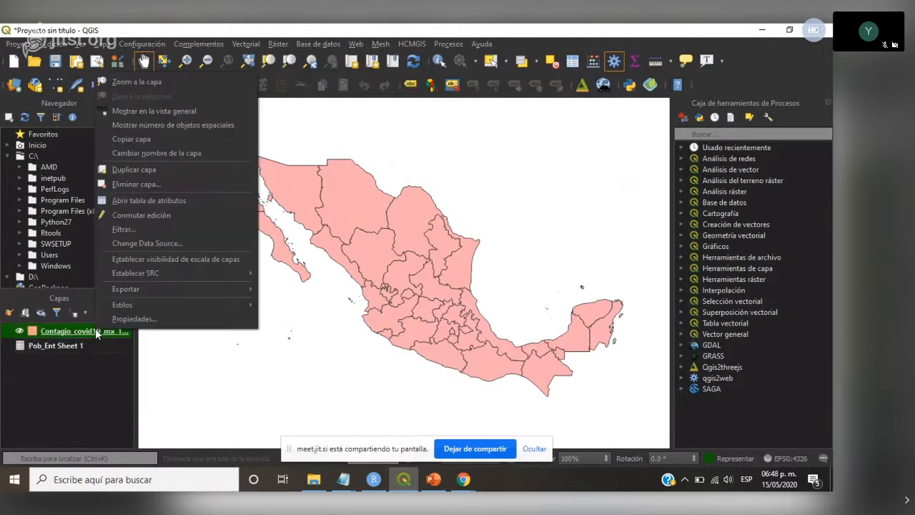
click(177, 202)
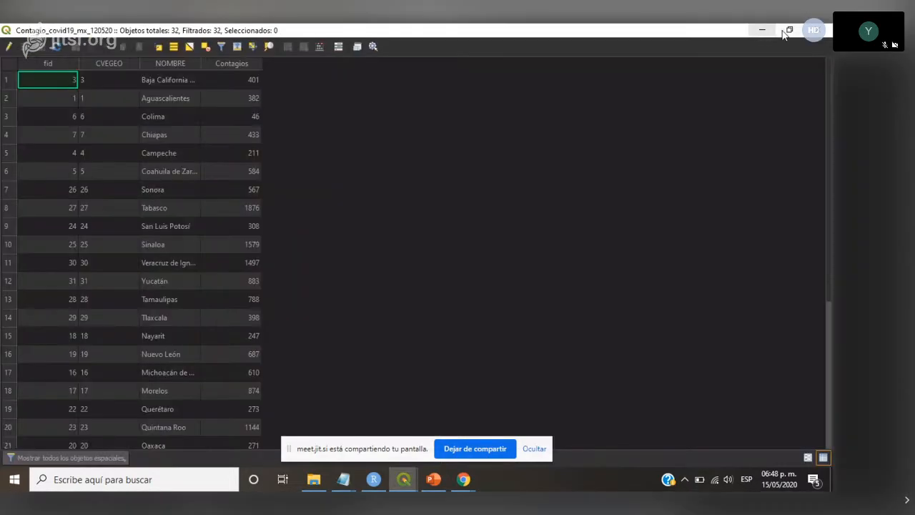
click(786, 31)
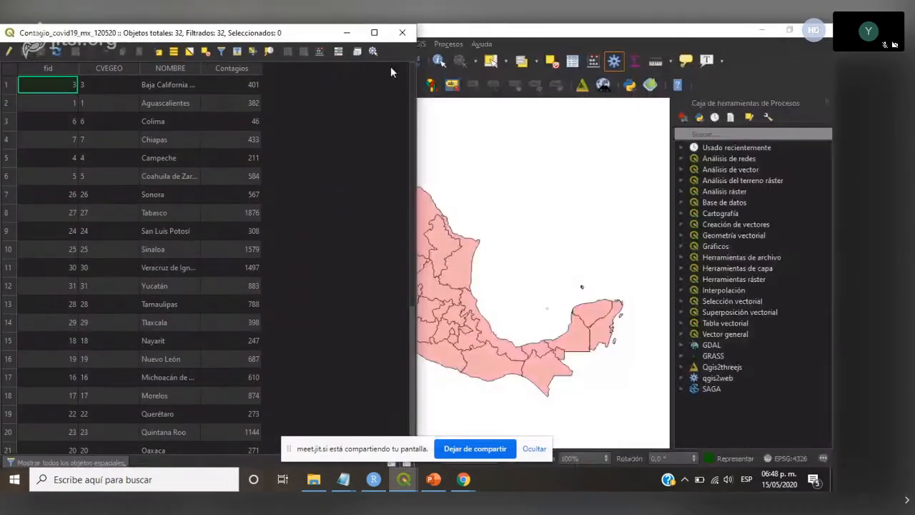
drag(317, 35, 830, 120)
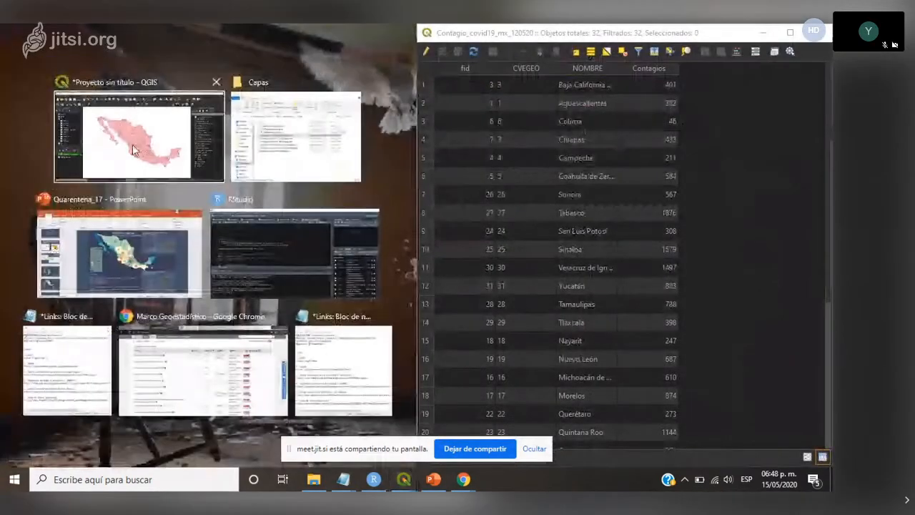
click(133, 150)
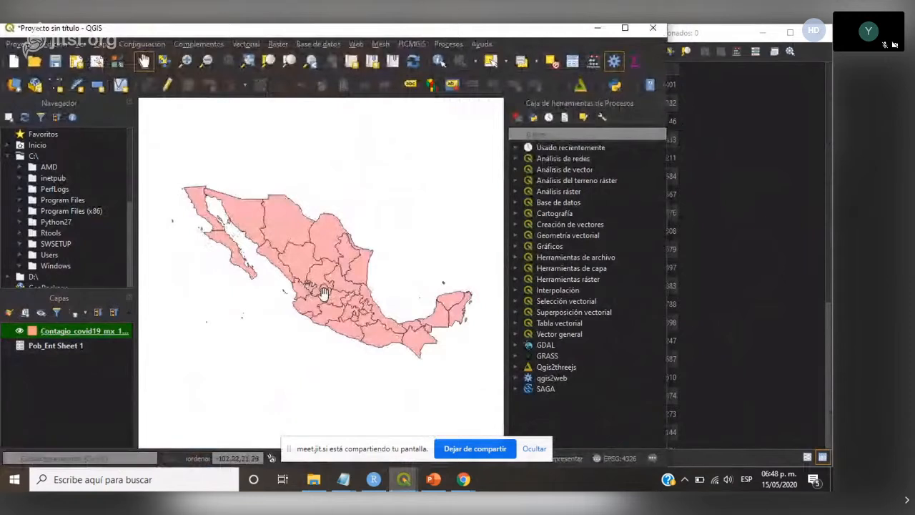
click(725, 27)
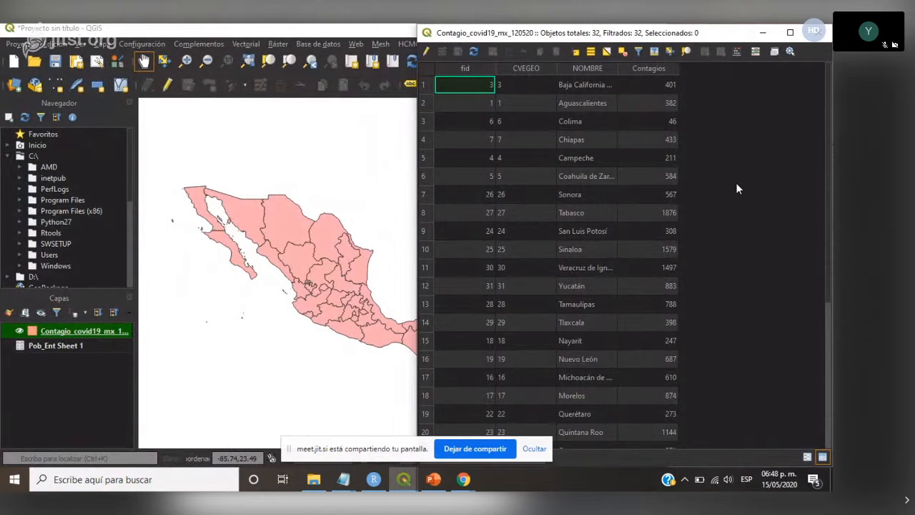
click(817, 33)
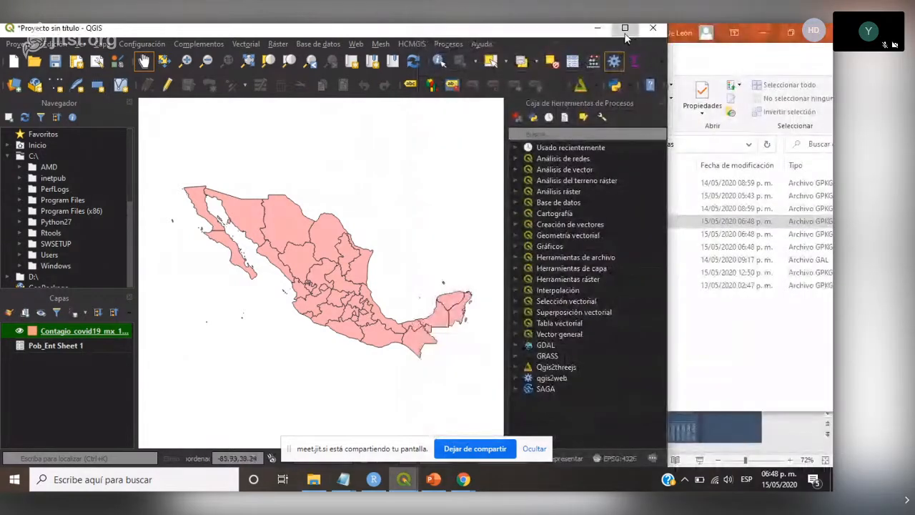
click(625, 28)
- Open the join settings (Uniones) in the properties of the Contagio_covid19_mx_120520 layer
click(77, 347)
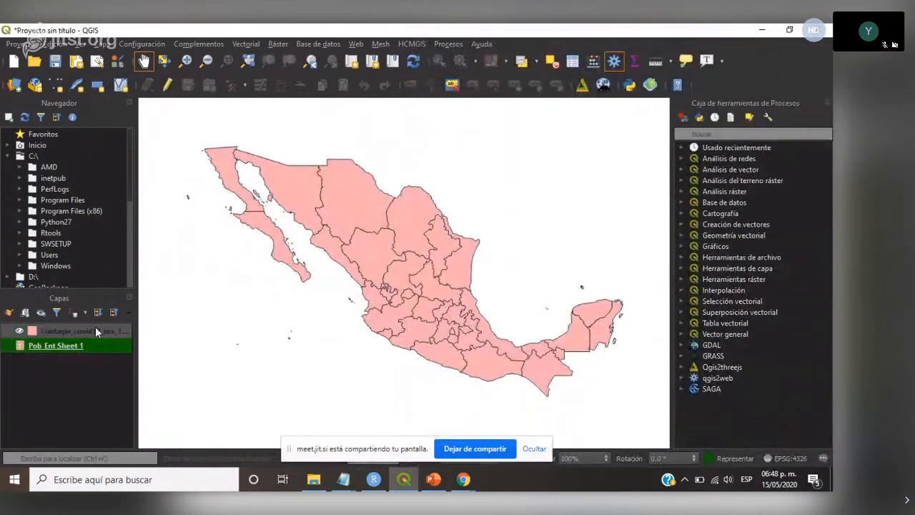
click(83, 331)
right_click(84, 333)
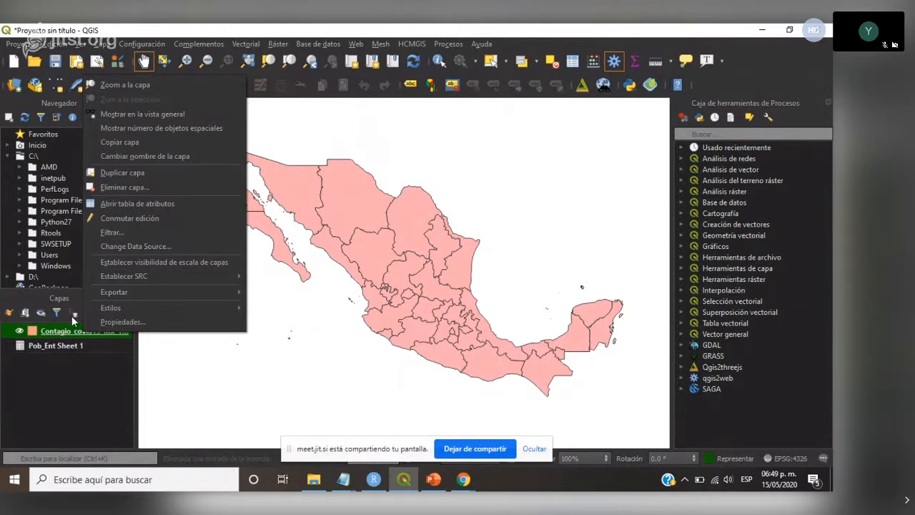
click(132, 321)
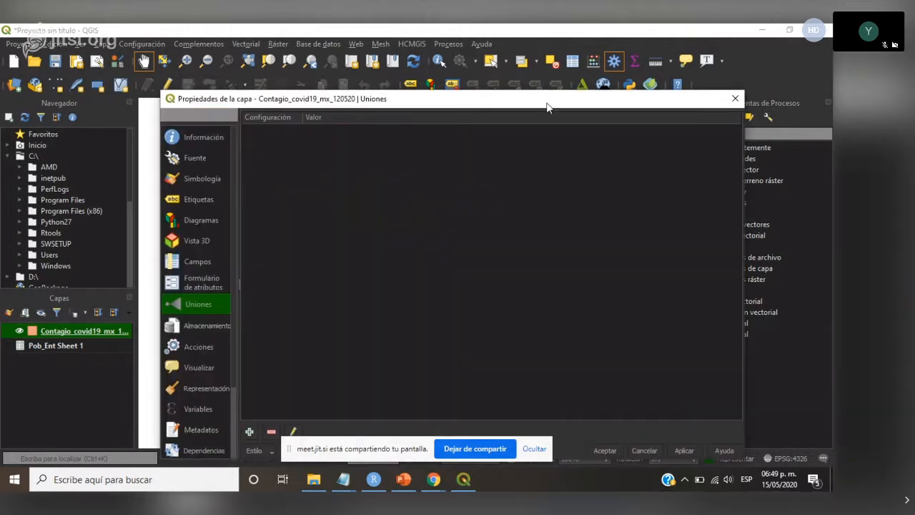
drag(546, 108, 533, 58)
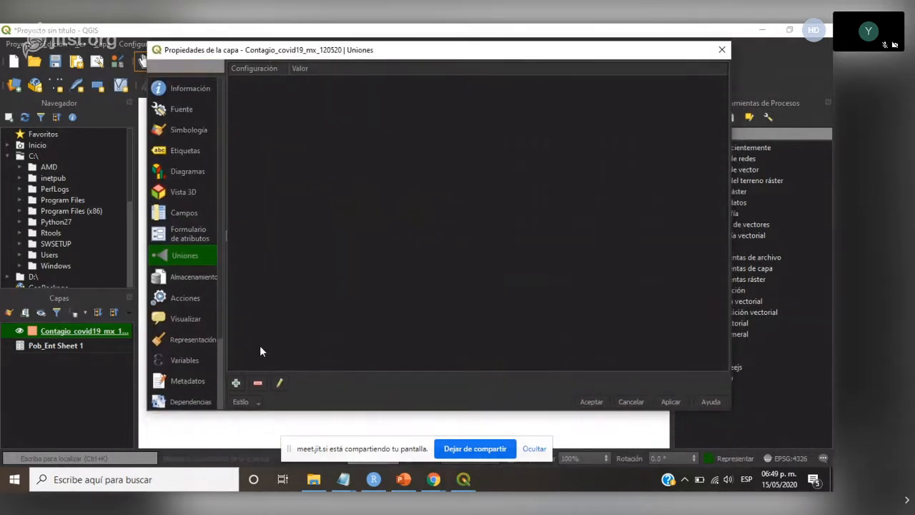
- Join the Pob_Ent Sheet 1 table to the Contagio_covid19_mx_120520 layer, matching CVE_ENT with target field CVEGEO, and apply the join
click(237, 383)
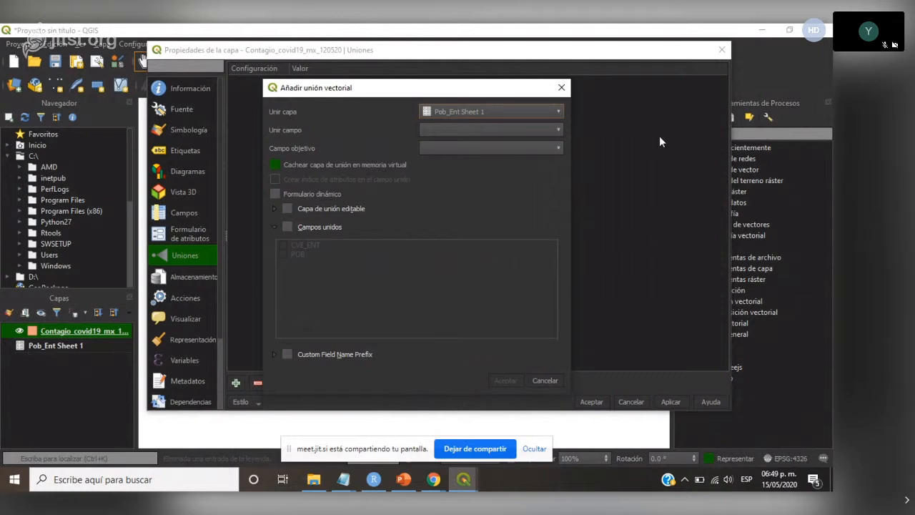
click(559, 111)
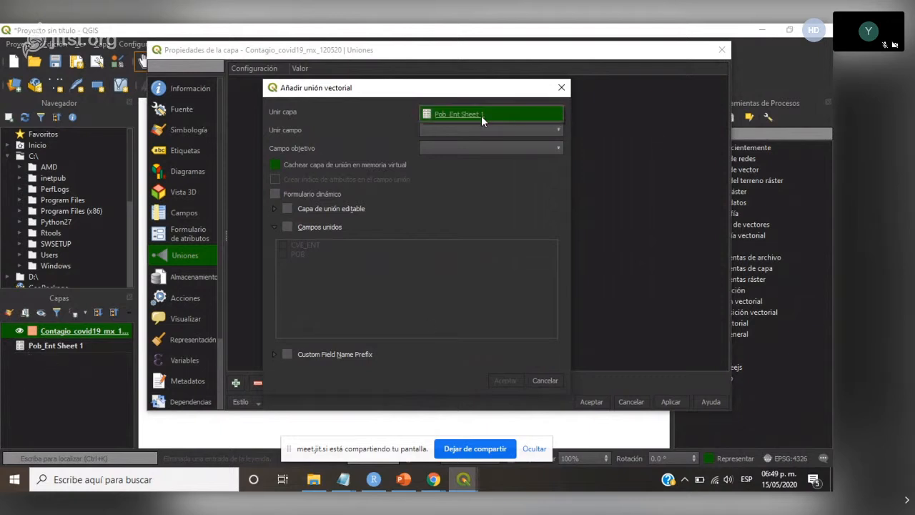
click(558, 112)
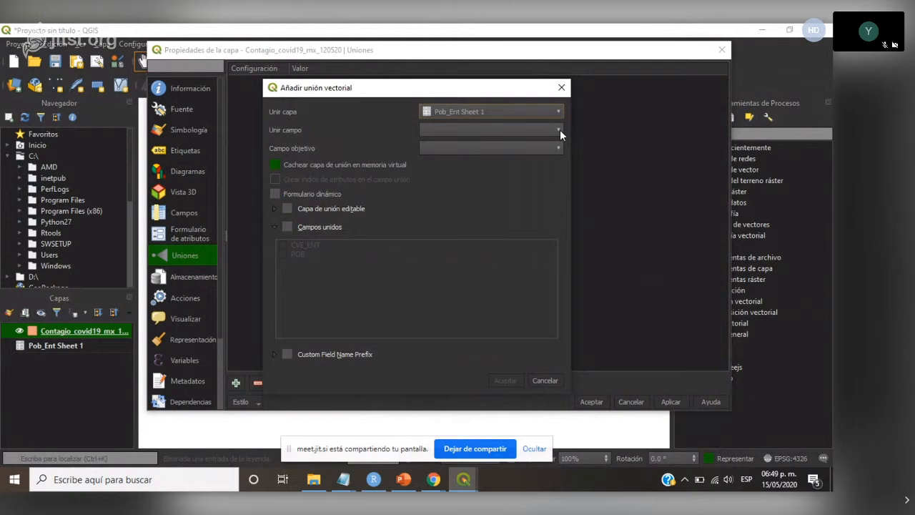
click(560, 130)
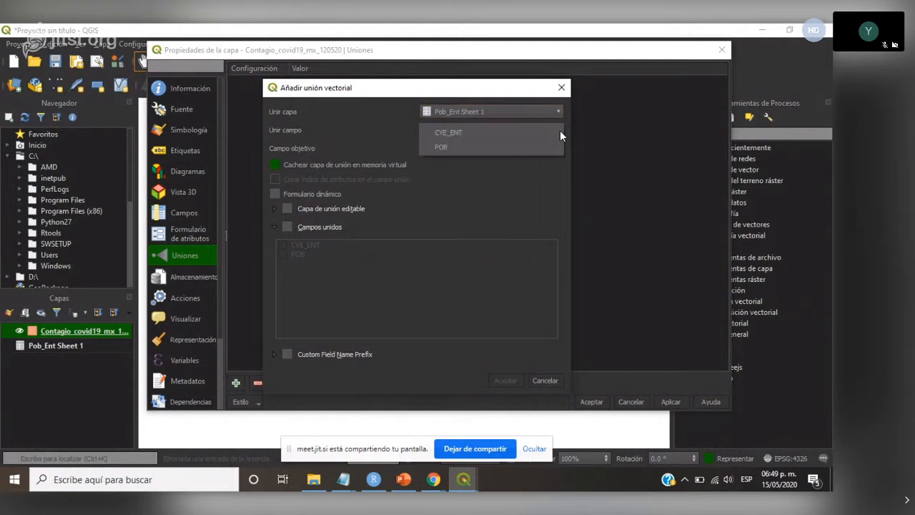
click(456, 132)
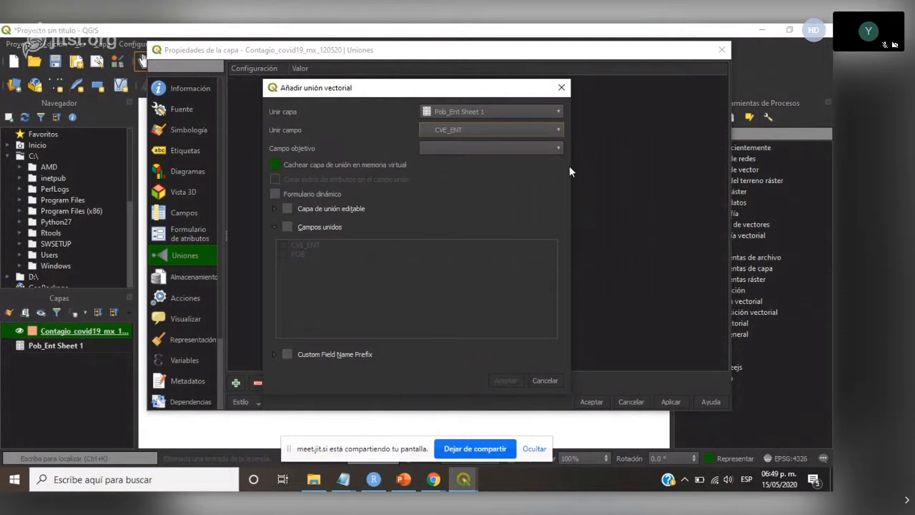
click(557, 148)
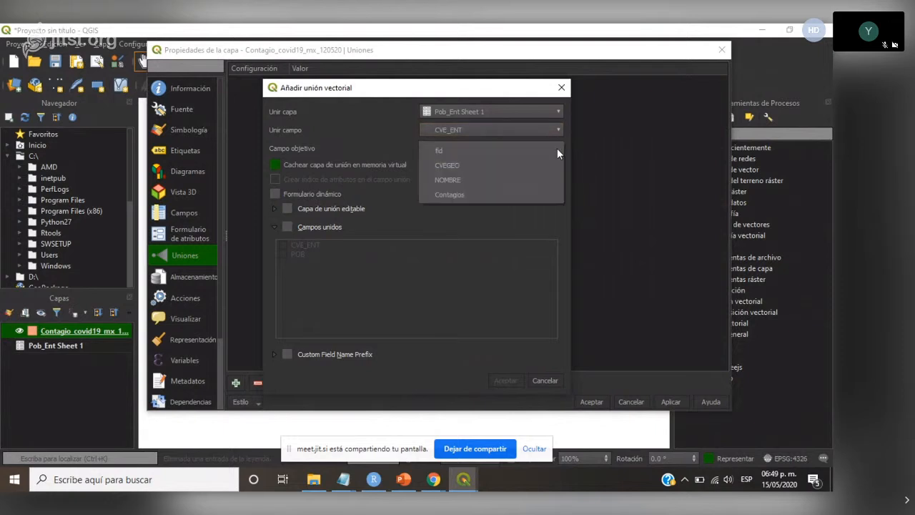
click(441, 166)
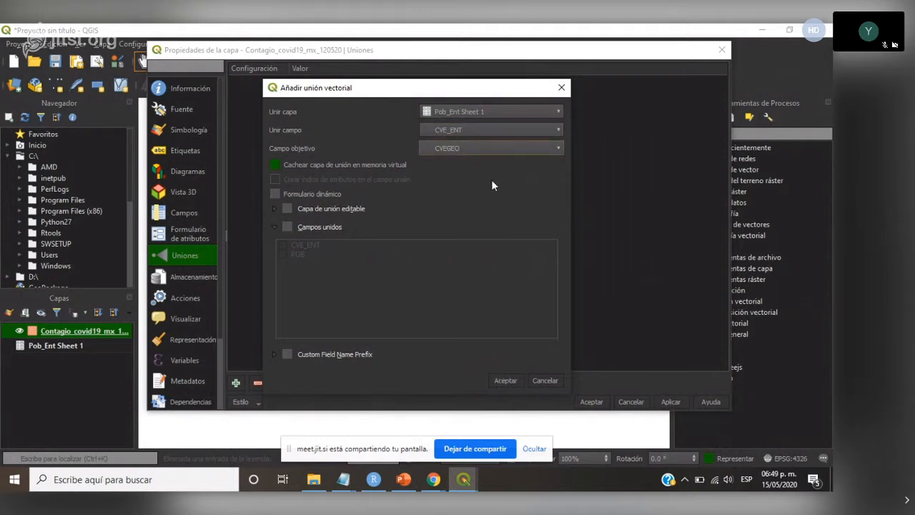
click(504, 380)
click(672, 402)
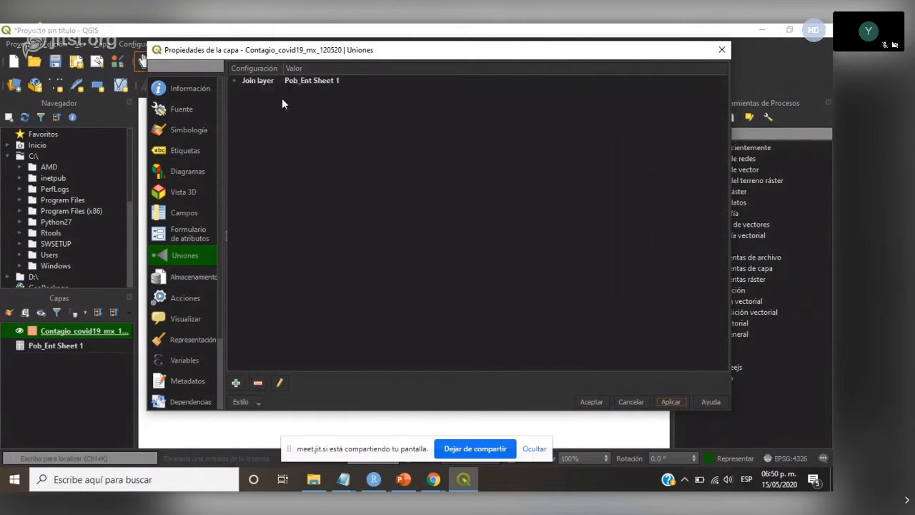
click(591, 402)
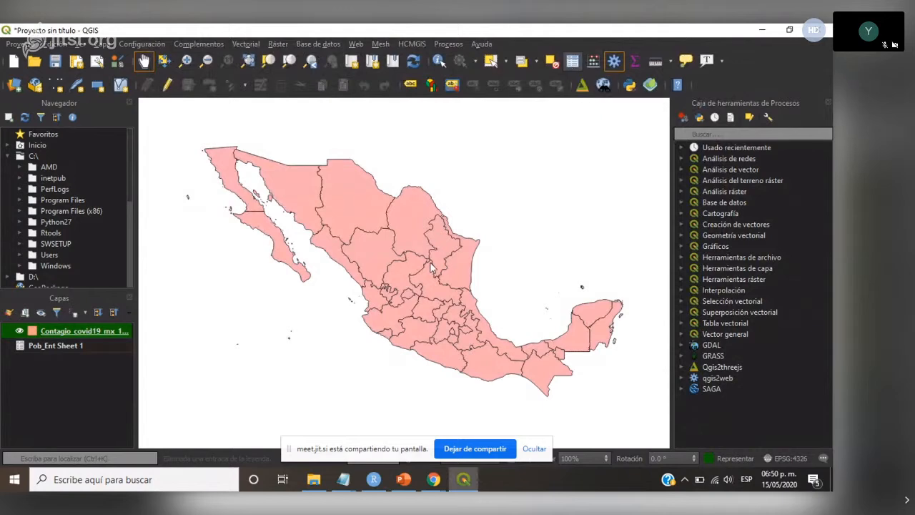
- Examine the joined population column in the Contagio_covid19_mx_120520 attribute table, widening the column and maximizing the table
key(F6)
drag(696, 40, 520, 45)
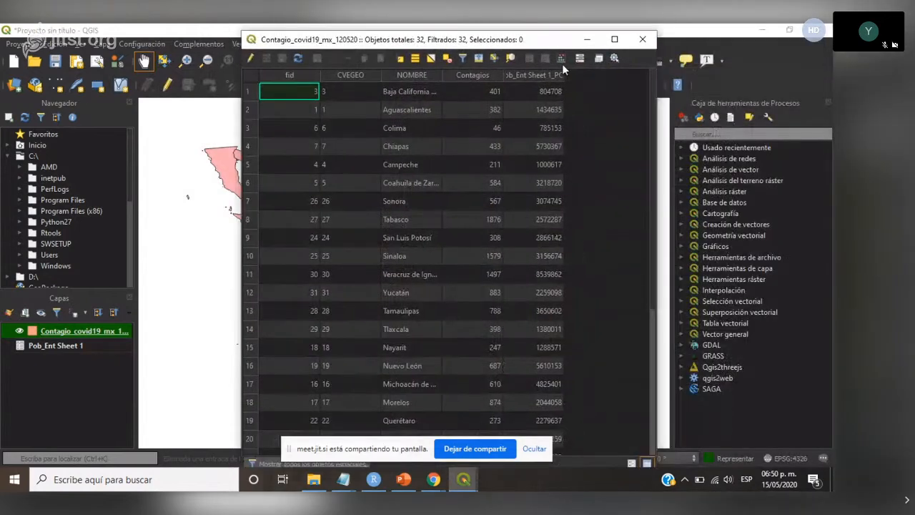
drag(657, 100, 796, 101)
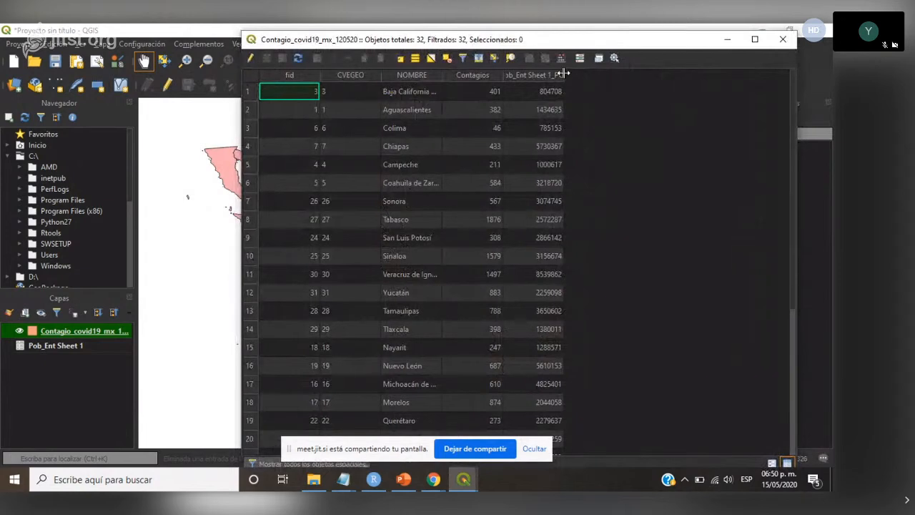
drag(564, 75, 644, 75)
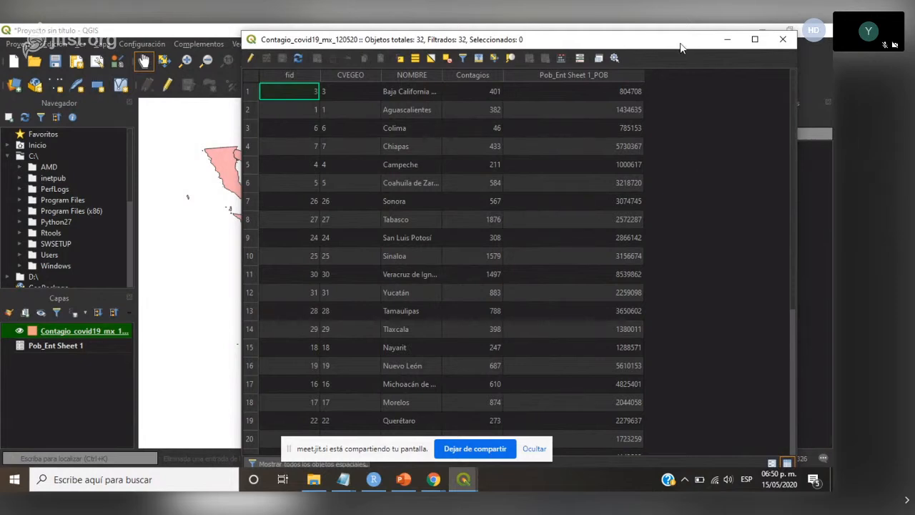
drag(681, 47, 643, 294)
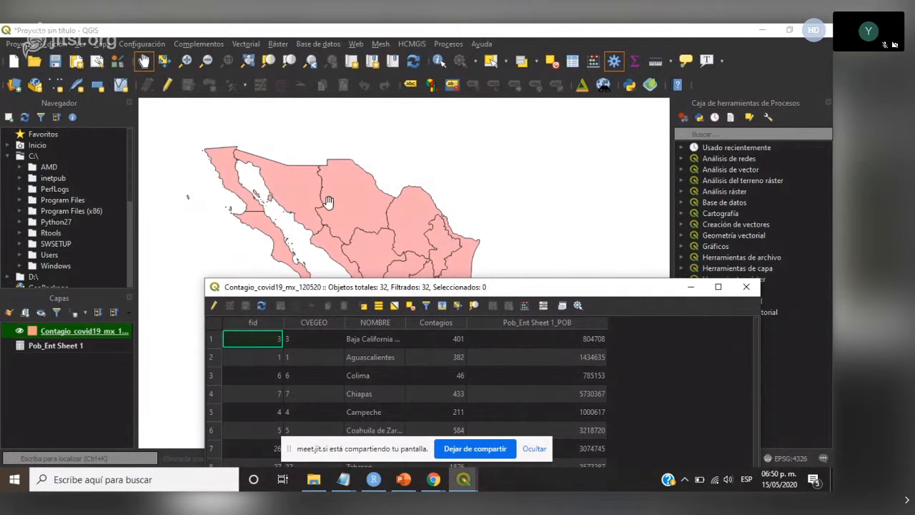
drag(607, 293, 579, 51)
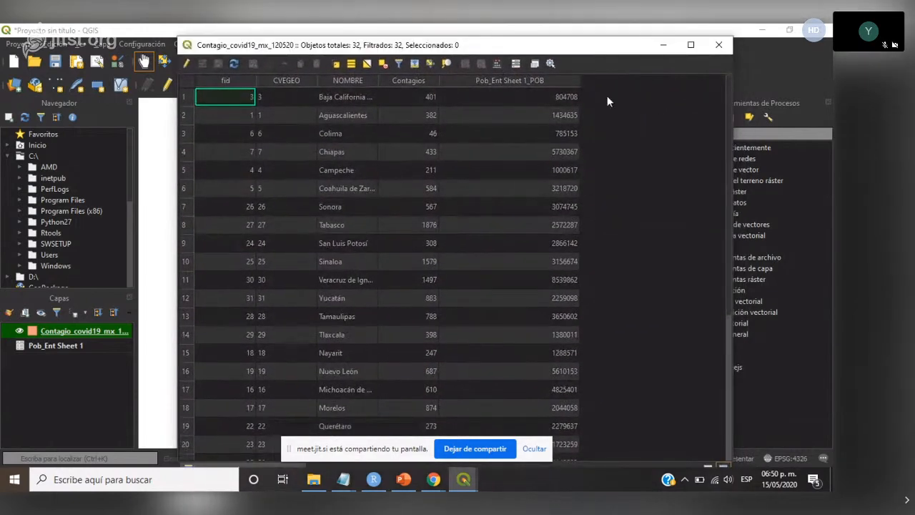
click(691, 45)
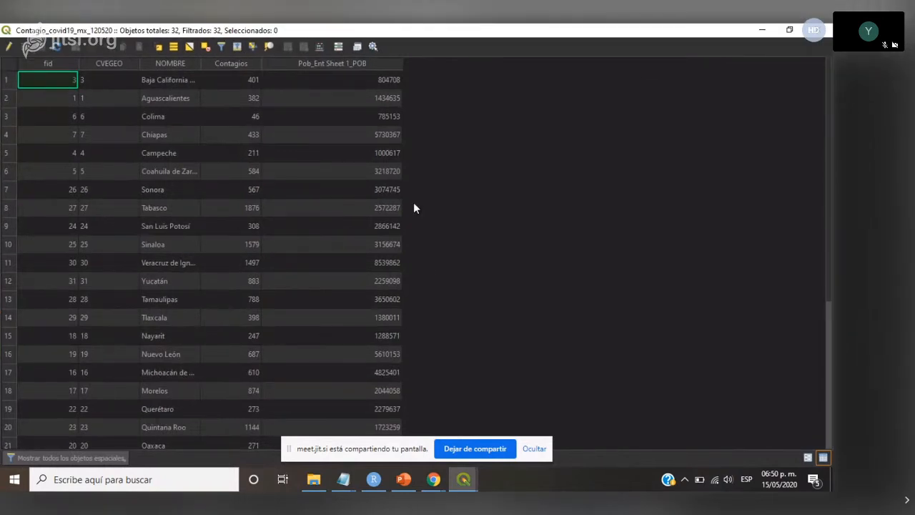
- Set up a new decimal (real) field named Tasa_contagio in the field calculator
click(319, 51)
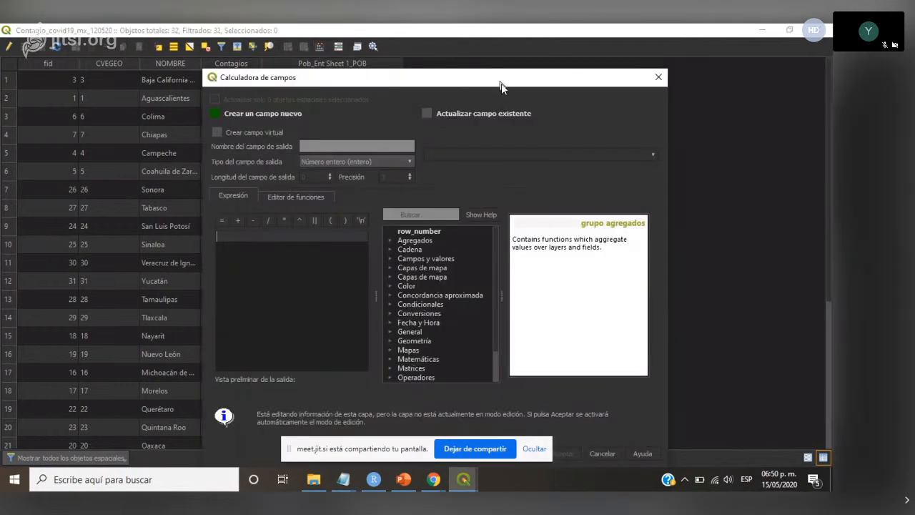
drag(501, 83, 603, 121)
click(500, 186)
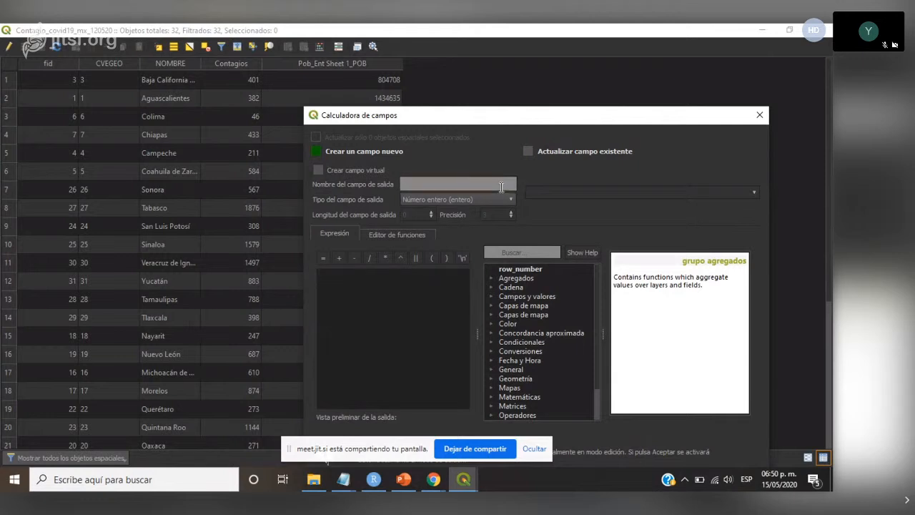
text(Tasa_contagio)
click(505, 198)
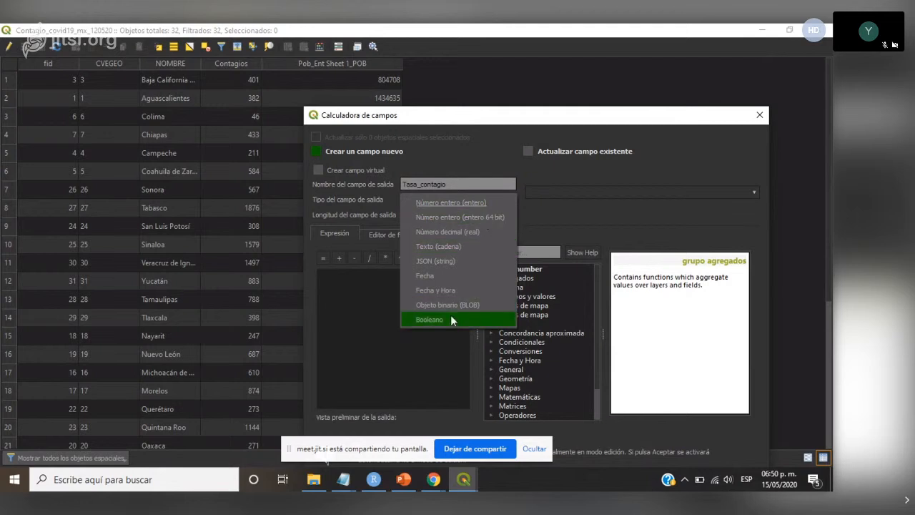
click(468, 234)
- Write the field expression dividing "Contagios" by "Pob_Ent sheet 1_pob", starting with an opening parenthesis
click(454, 279)
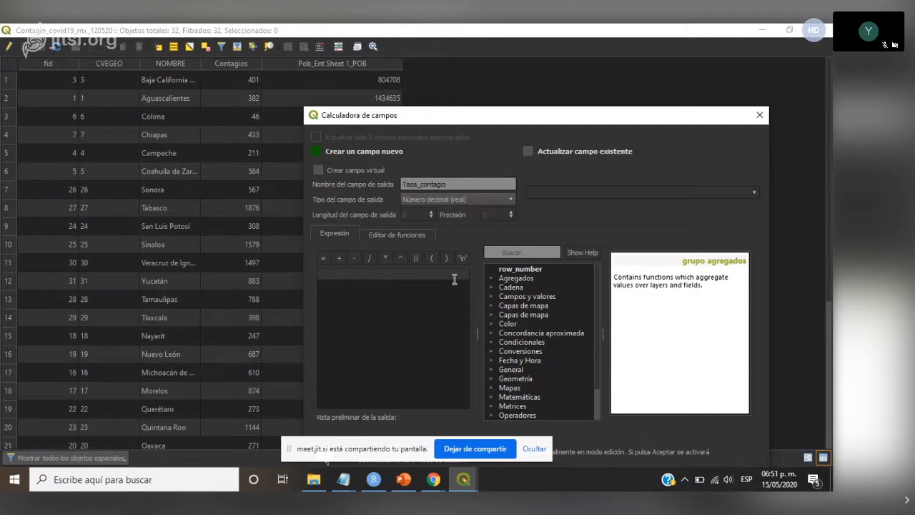
text(()
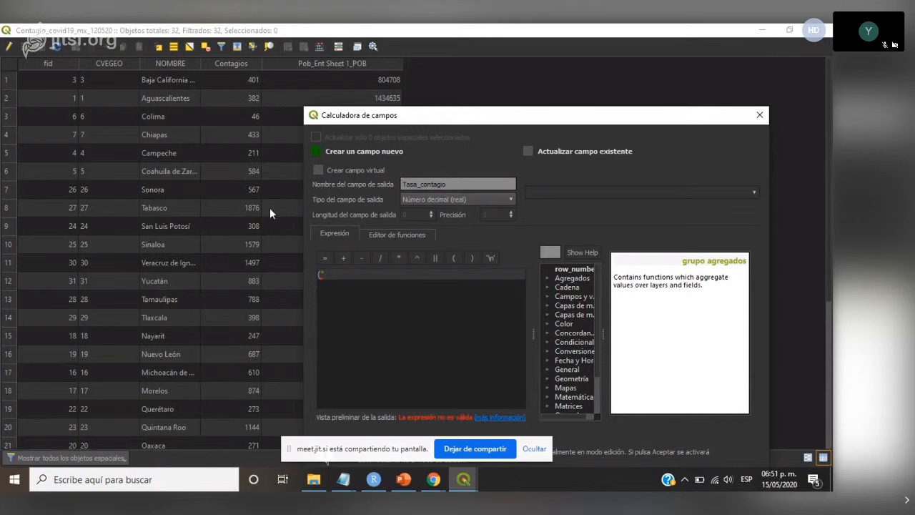
text("Cont)
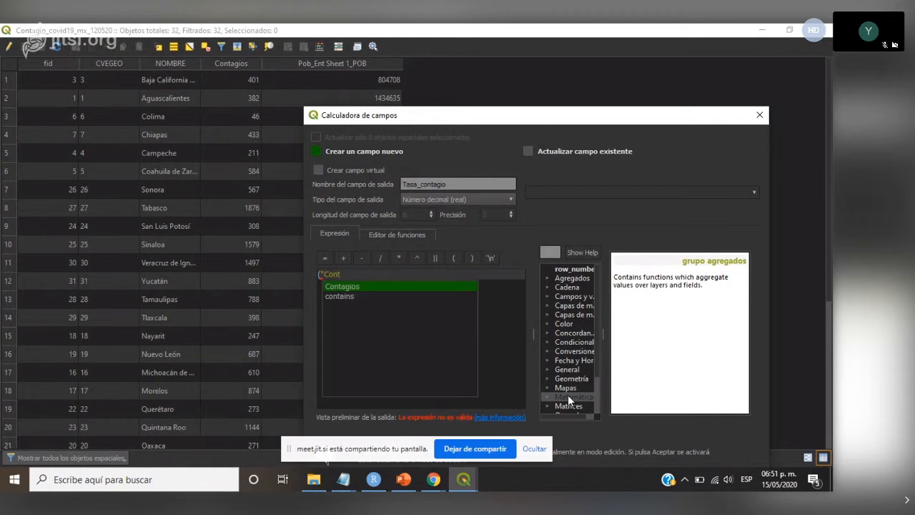
key(Return)
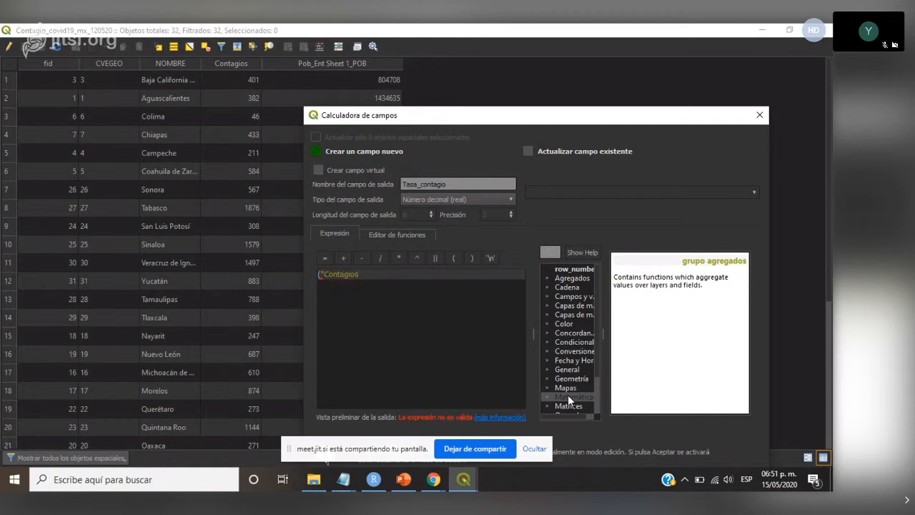
text("/"Pob_Ent sheet 1_pob)
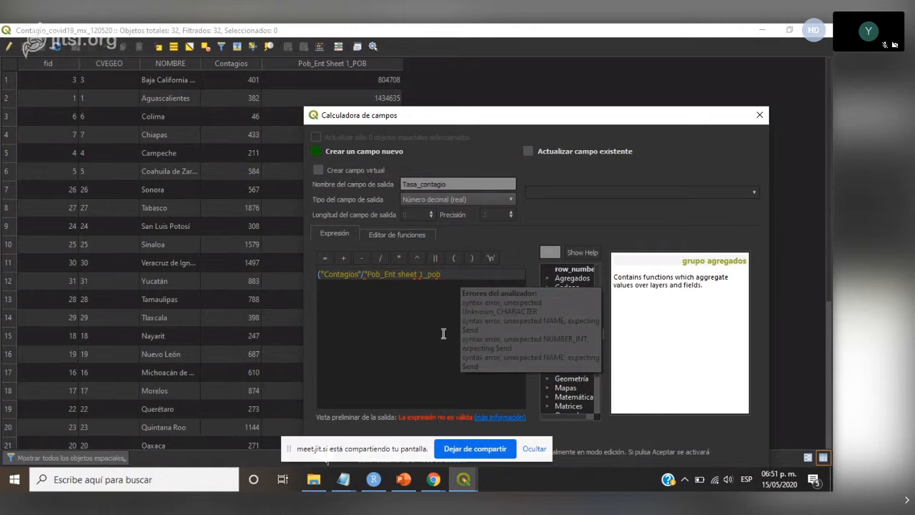
text(")
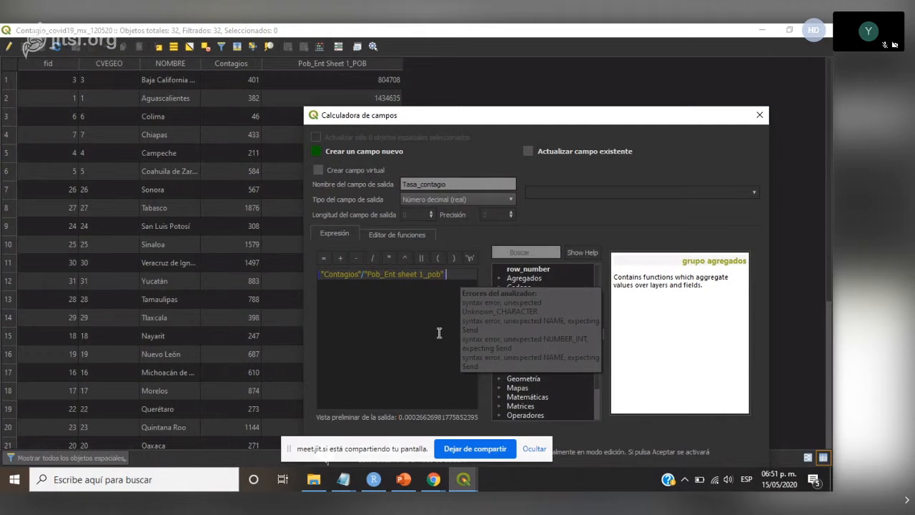
text()*)
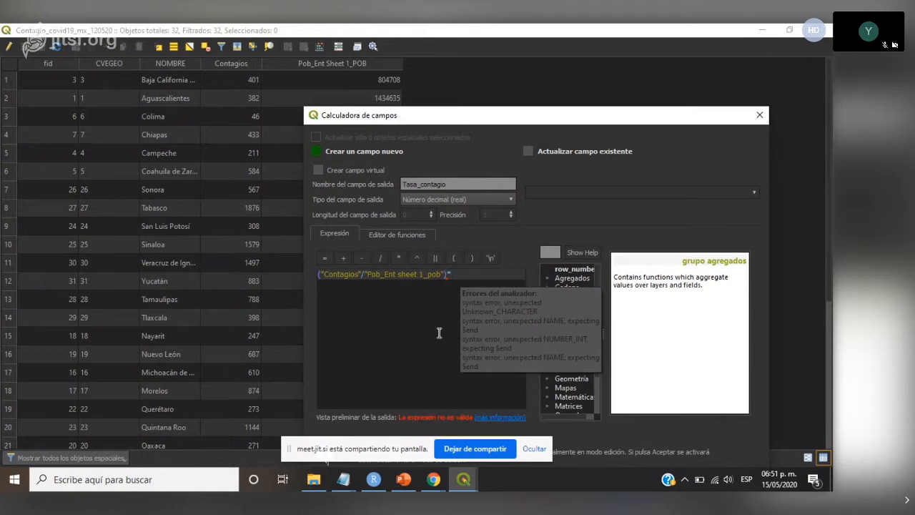
text(100)
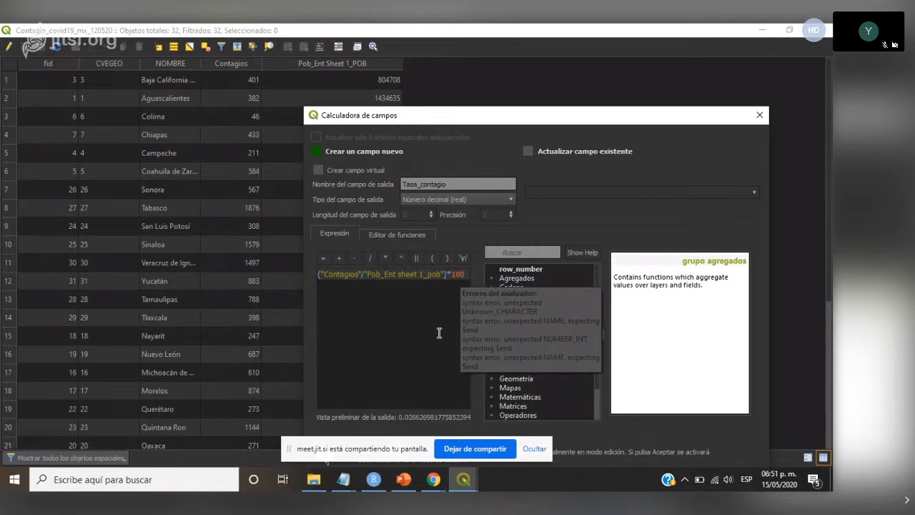
text(000)
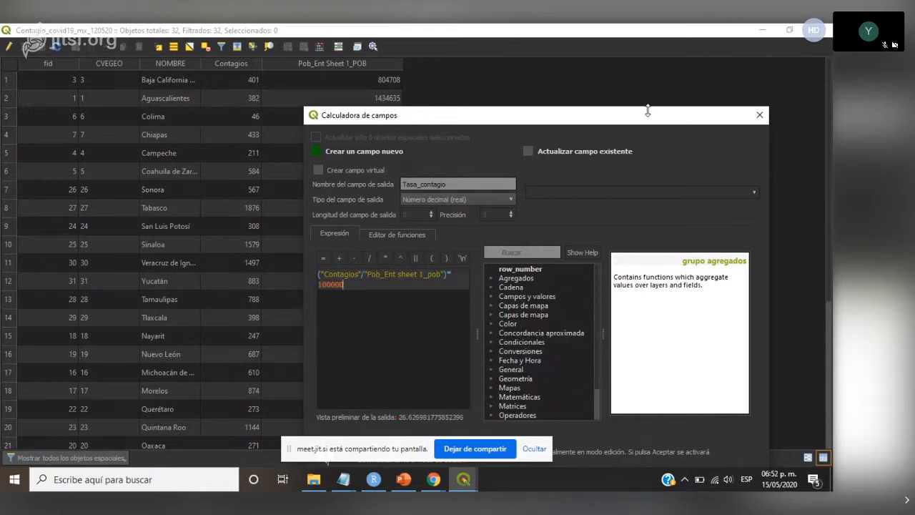
- Close the parenthesis, multiply the quotient by 100000 and create the Tasa_contagio field
drag(647, 110, 661, 75)
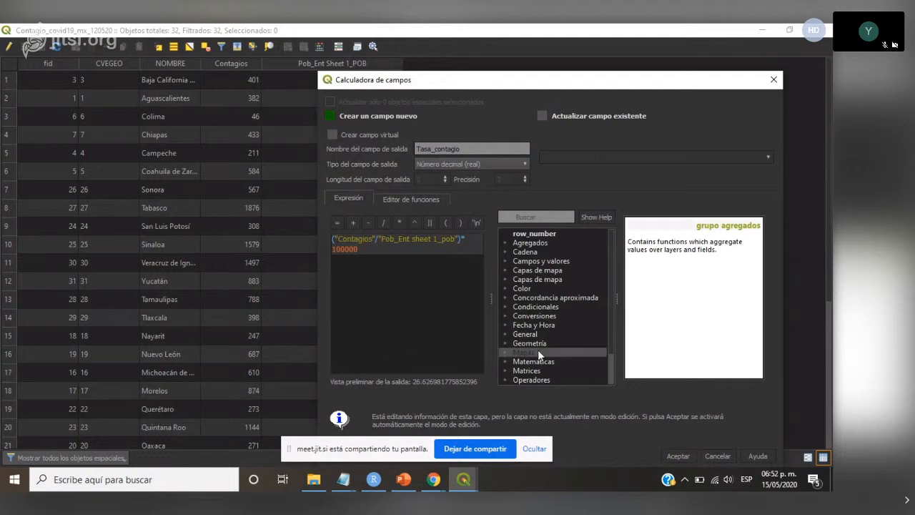
click(678, 455)
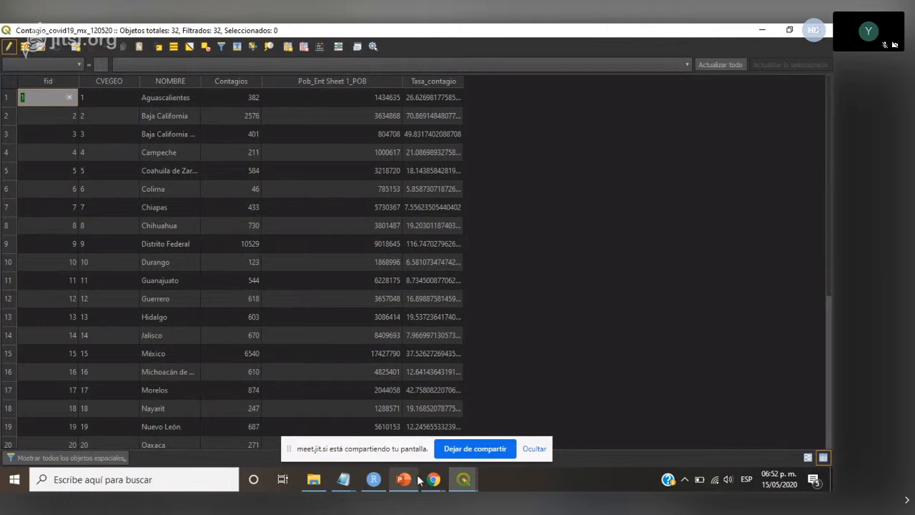
- Save the layer edits, turn off editing mode and close the attribute table
mouse_move(373, 479)
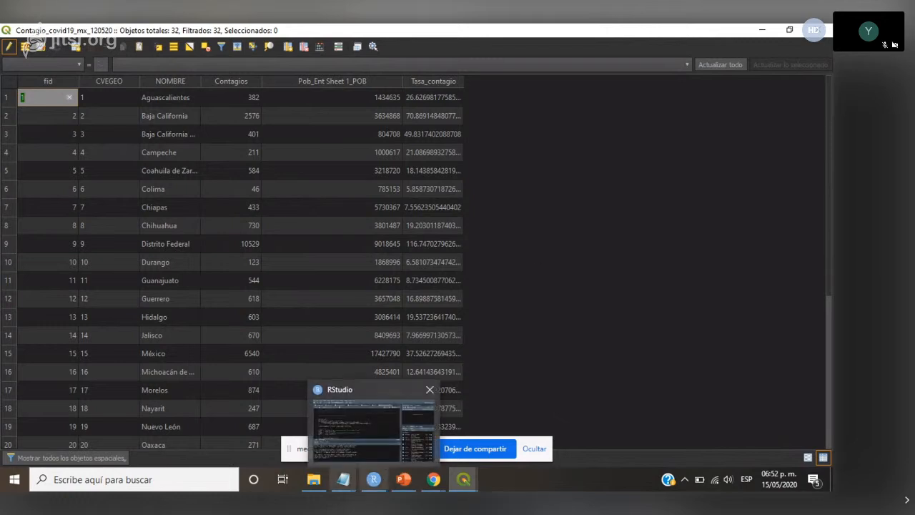
mouse_move(431, 480)
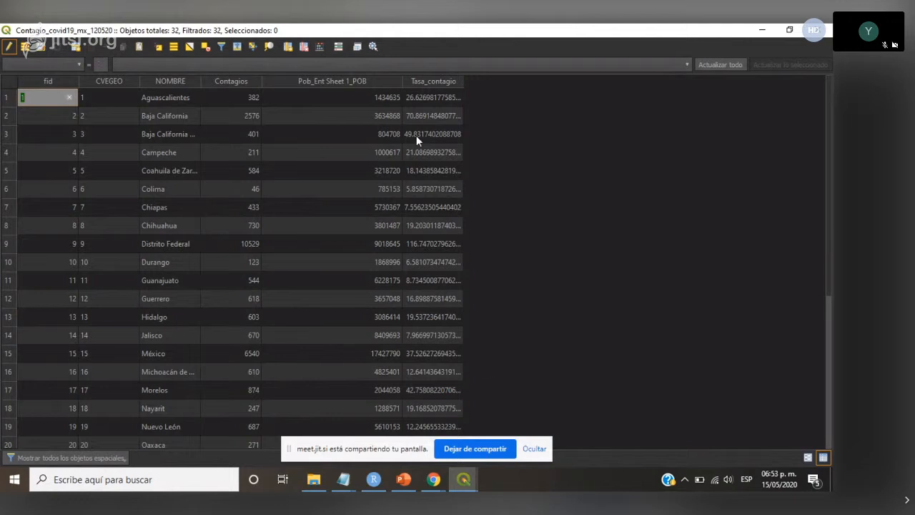
click(43, 51)
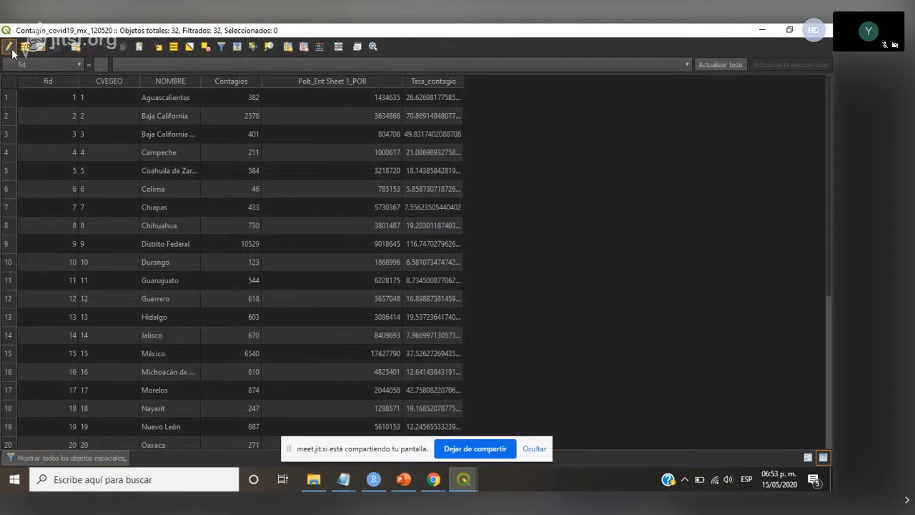
click(10, 47)
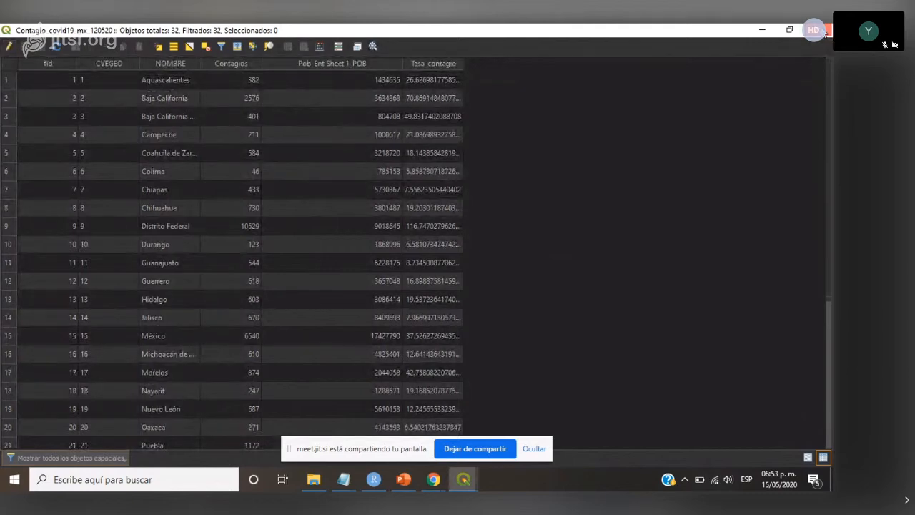
click(826, 30)
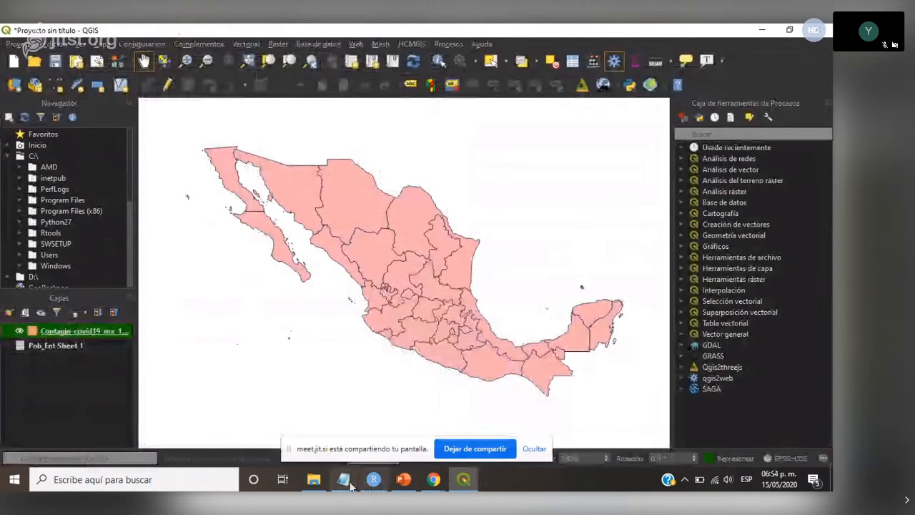
- Add the Mortaliad_covid19_mx_120520.gpkg file from the Capas folder to the QGIS project as a layer
click(313, 479)
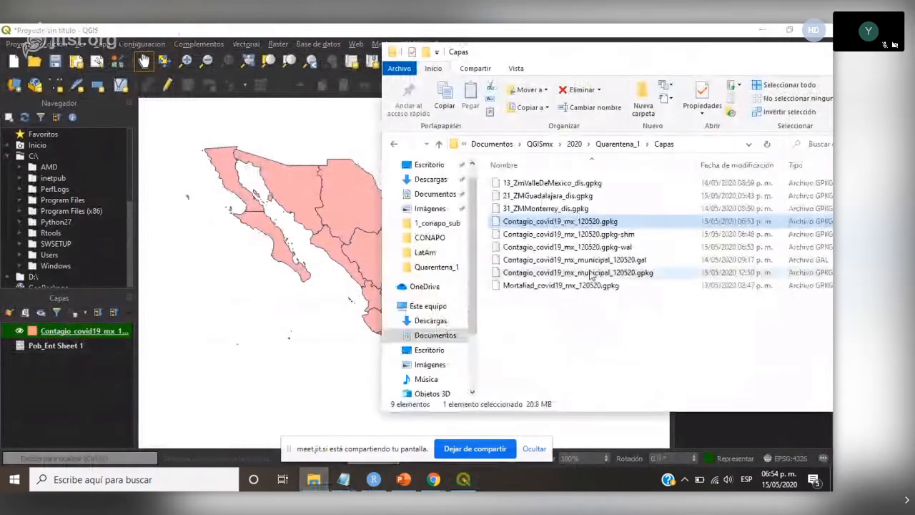
drag(578, 293, 78, 373)
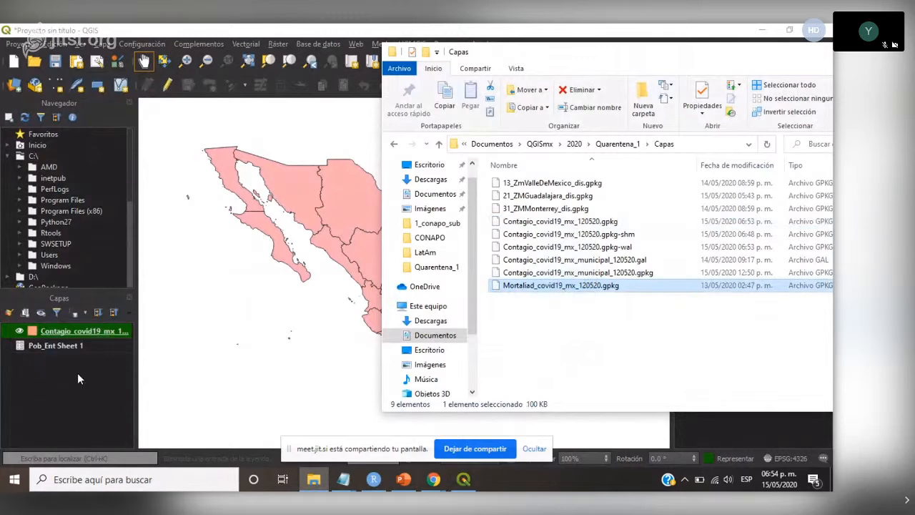
click(341, 29)
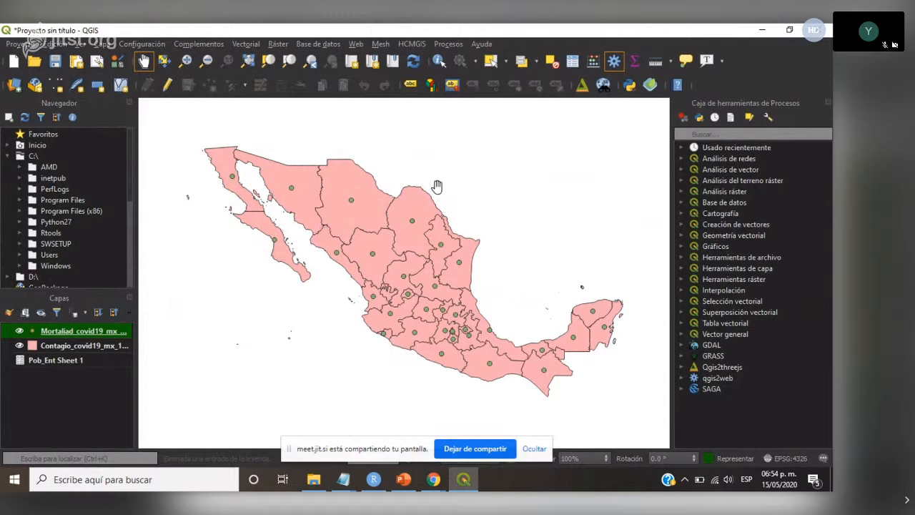
- Examine the contagion layer's attribute table with a wider Tasa_contagio column sorted by rate, and close the table
click(91, 344)
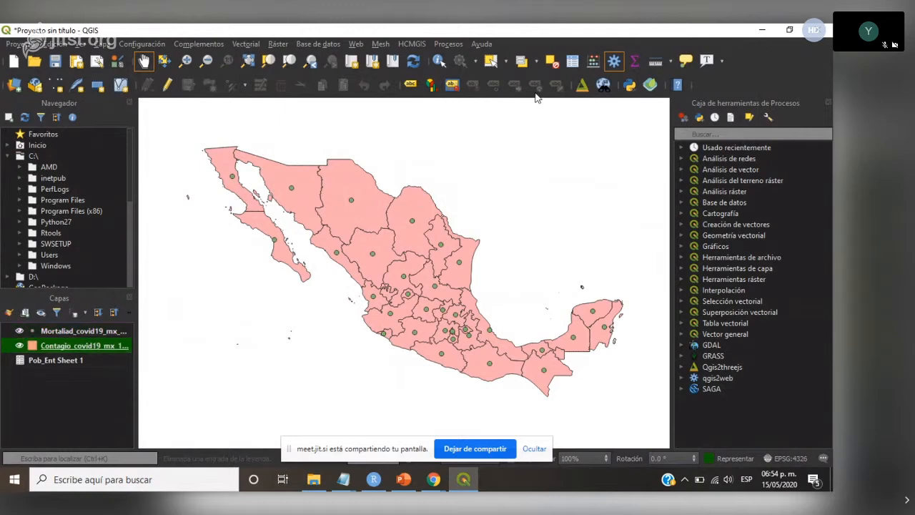
click(573, 61)
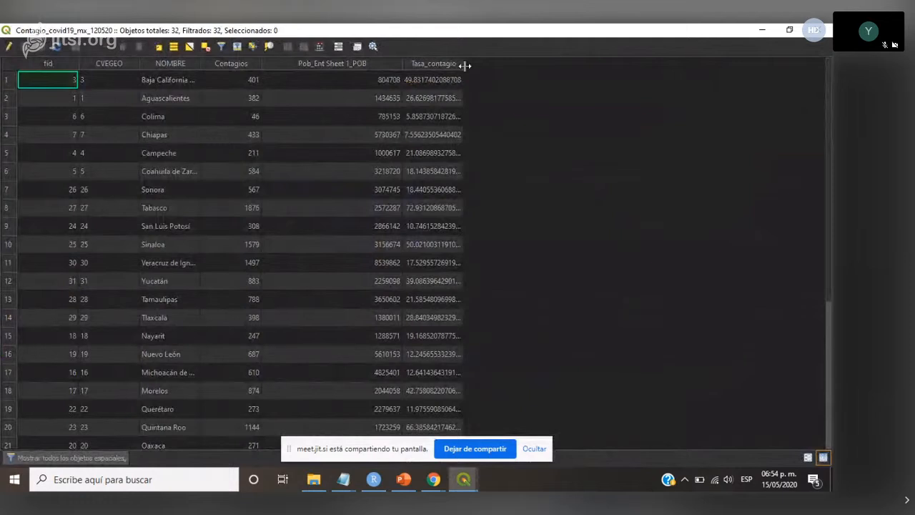
drag(465, 65, 525, 79)
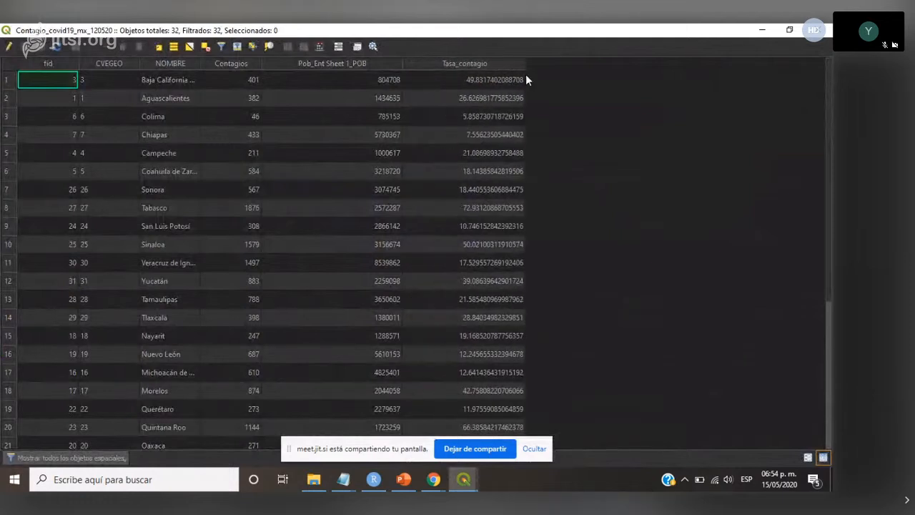
click(476, 66)
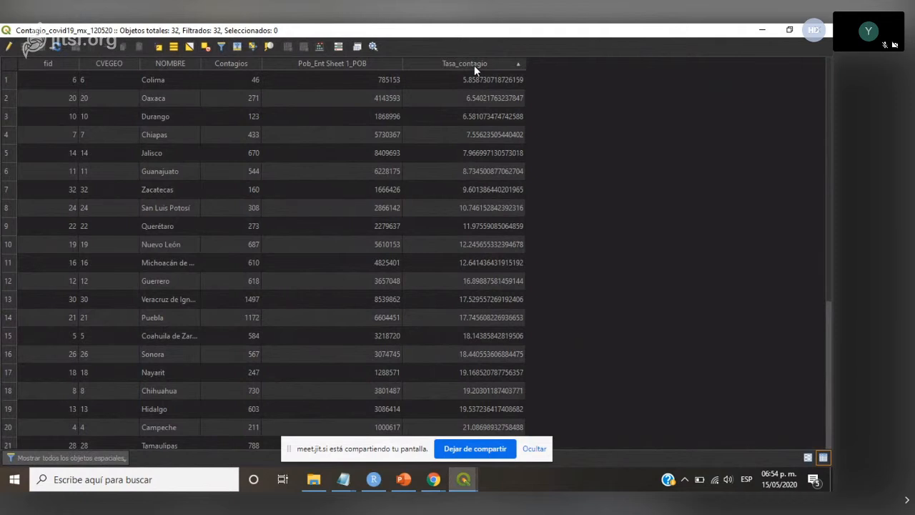
click(474, 65)
click(474, 65)
click(818, 30)
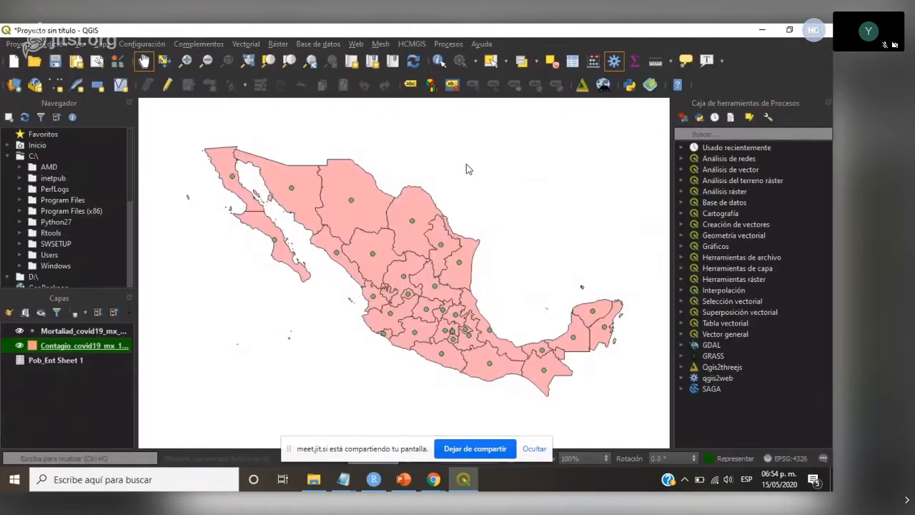
- Switch to the PowerPoint presentation and review slides 4 and 5 with the SSA's case and incidence-rate maps
click(403, 478)
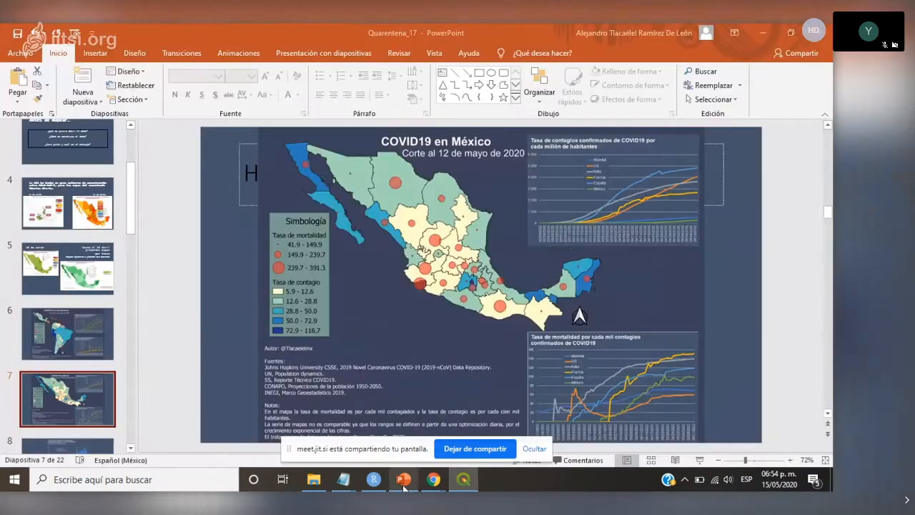
click(106, 212)
scroll(207, 298, down, 2)
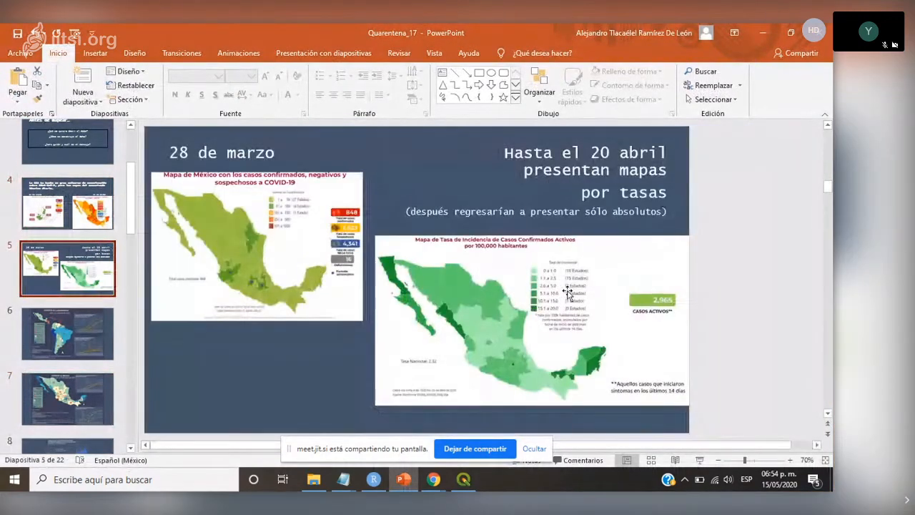
scroll(177, 407, down, 2)
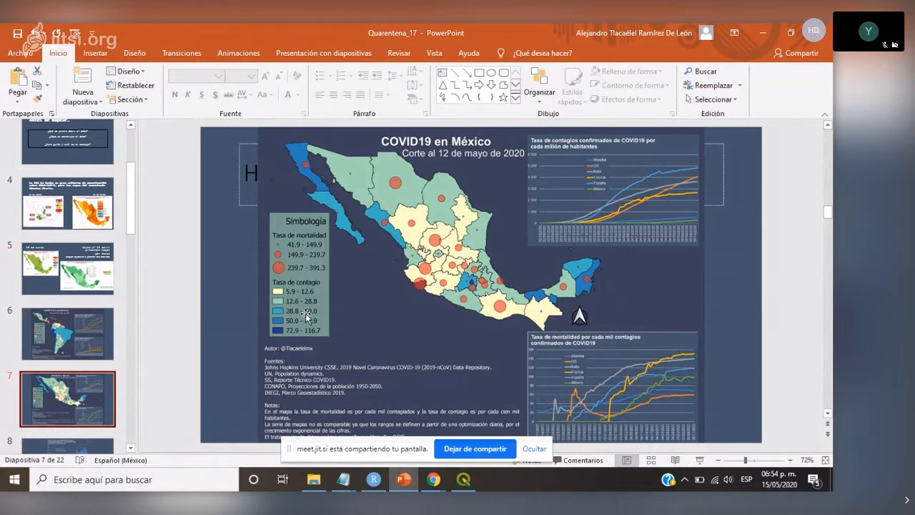
click(91, 275)
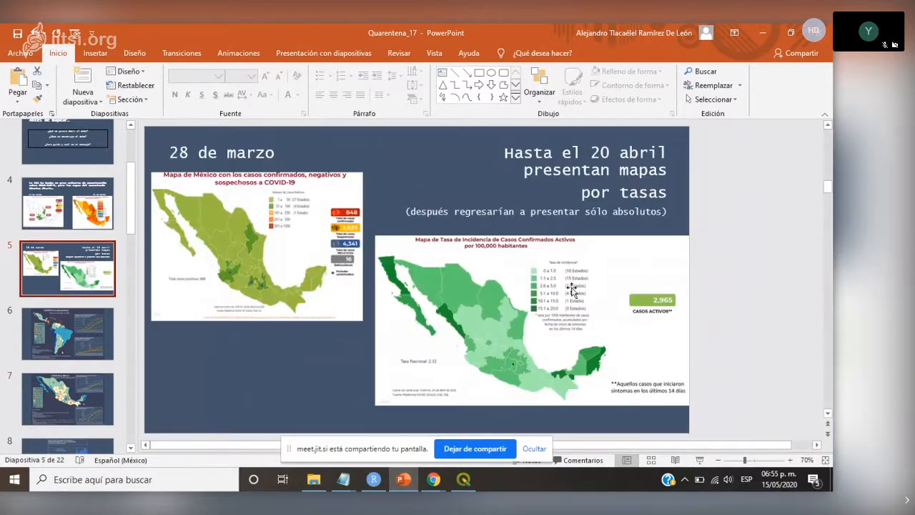
click(79, 204)
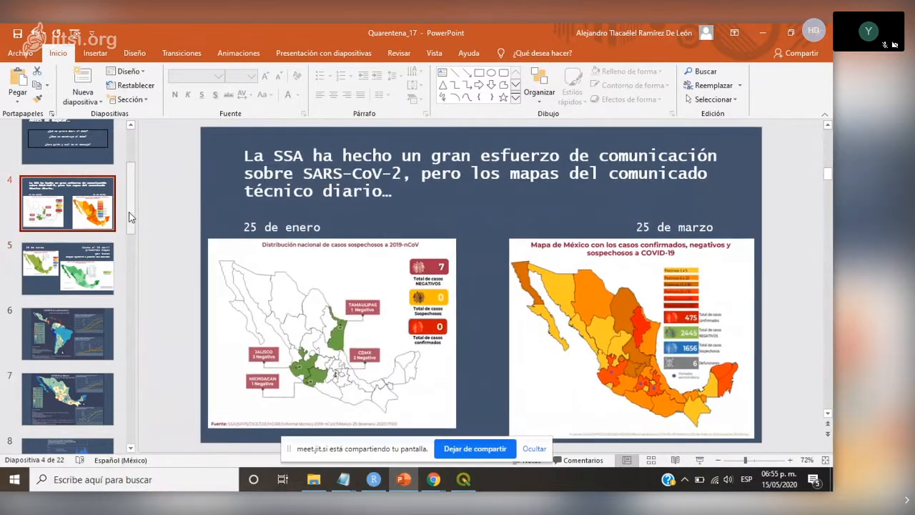
drag(130, 220, 131, 245)
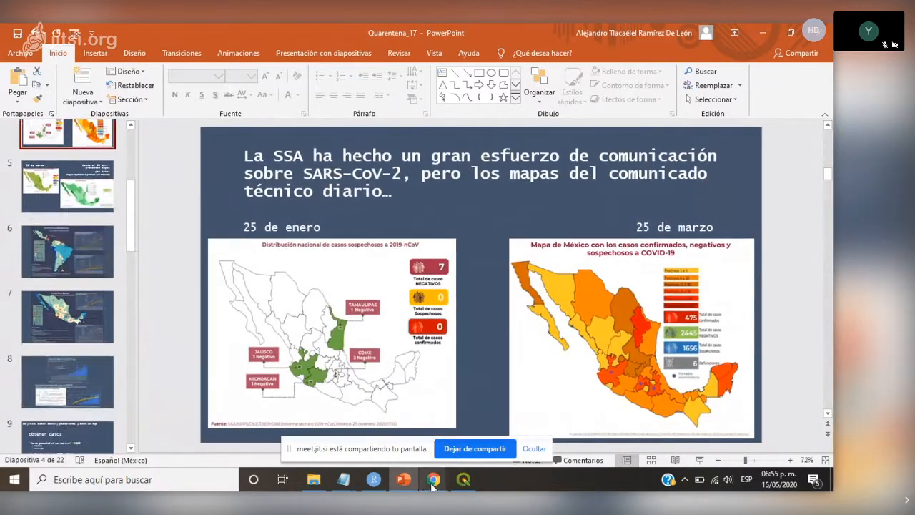
- Return to the COVID19 en México slide in PowerPoint after checking QGIS, and enlarge it to 100% to examine its legend
click(461, 485)
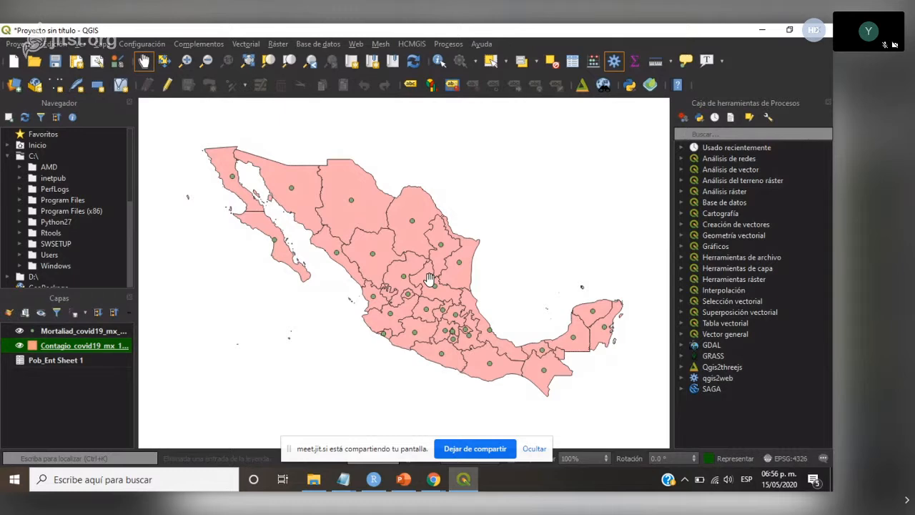
click(403, 479)
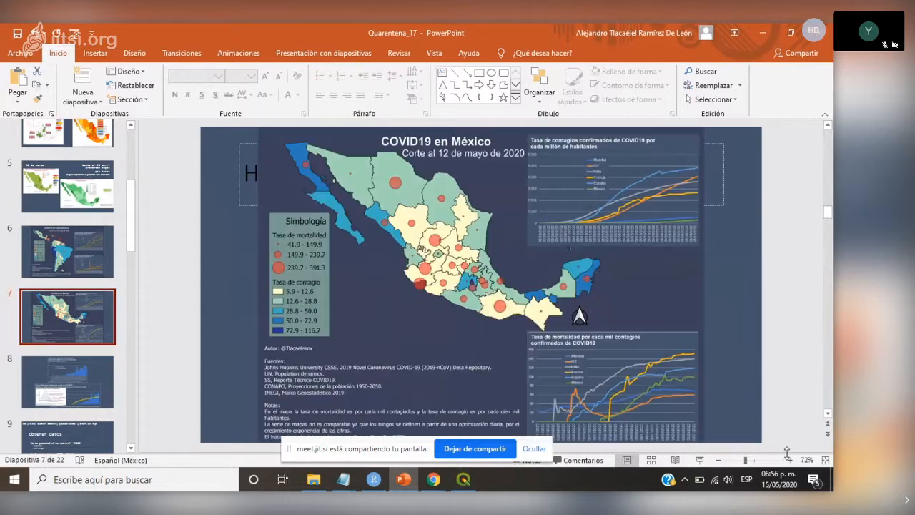
click(789, 460)
click(789, 459)
click(789, 460)
click(806, 459)
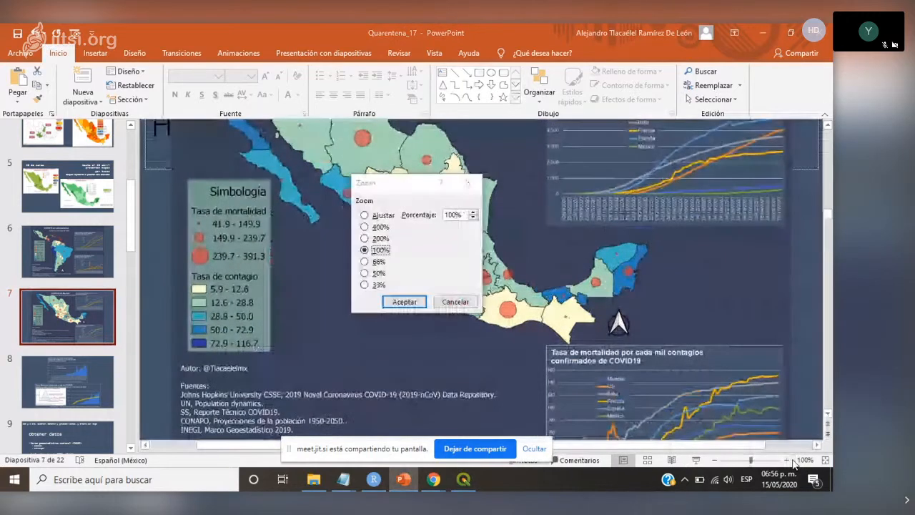
click(473, 182)
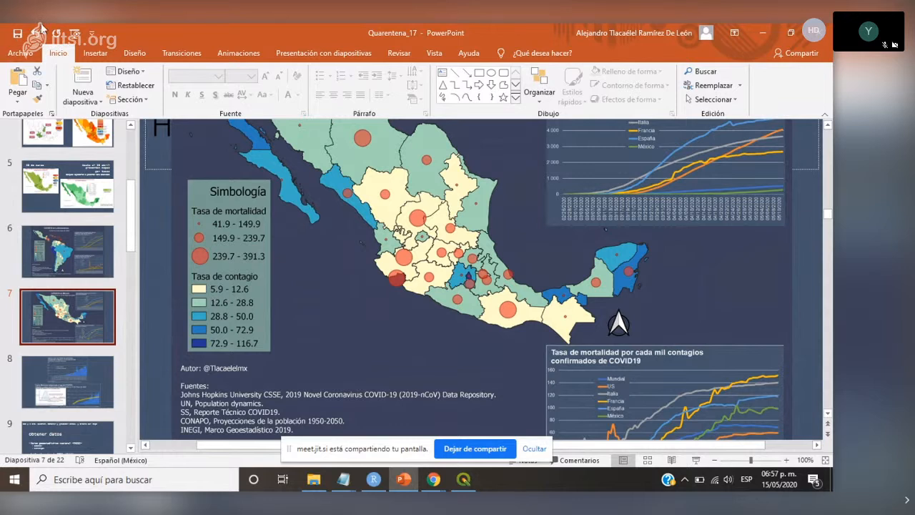
- Present the COVID19 en México slide full screen and advance to the slide with the daily new cases and Curva Mexicana charts
click(403, 480)
click(403, 486)
scroll(421, 420, down, 3)
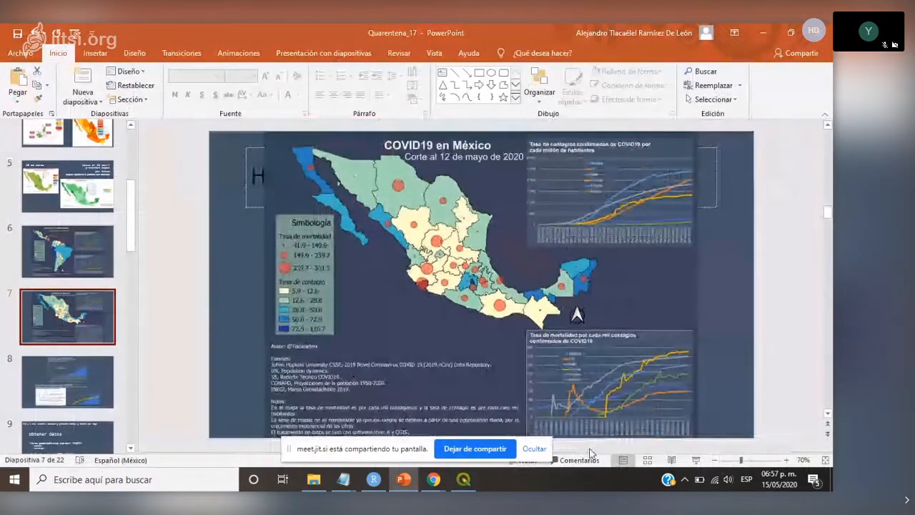
click(695, 460)
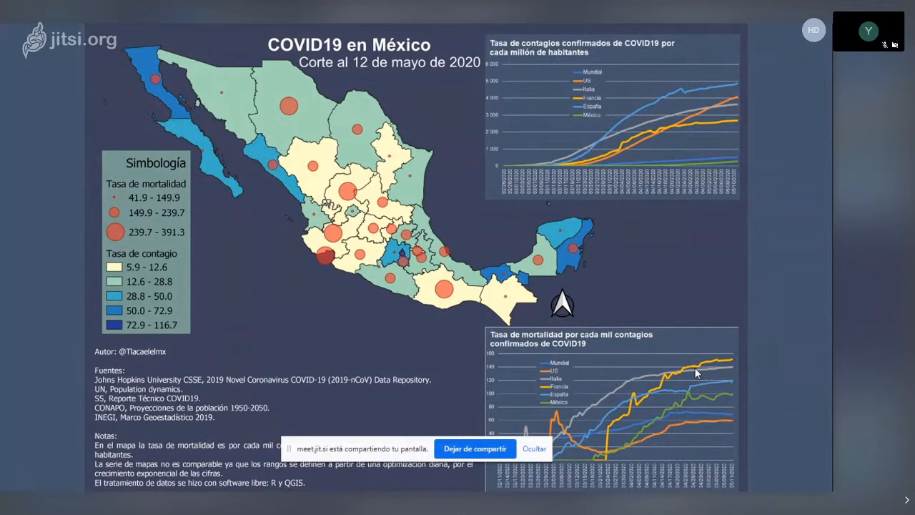
key(Right)
key(Right)
key(Right)
key(Right)
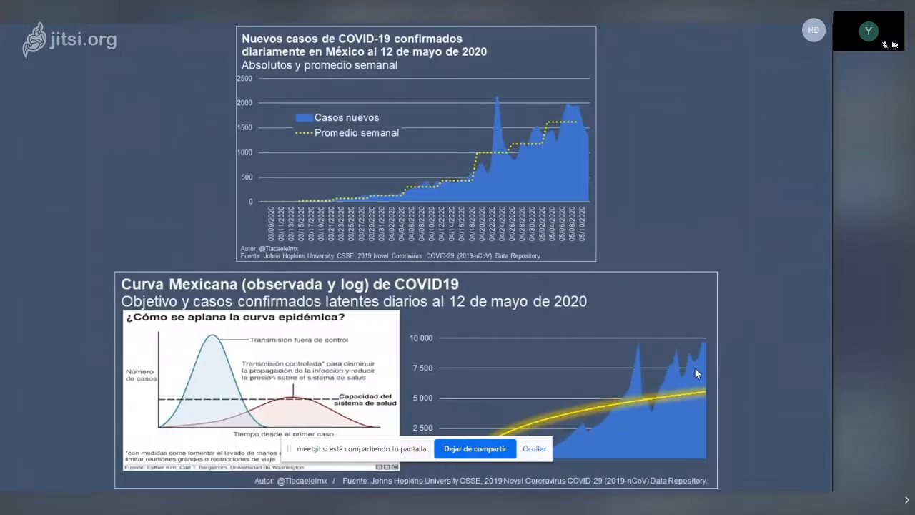
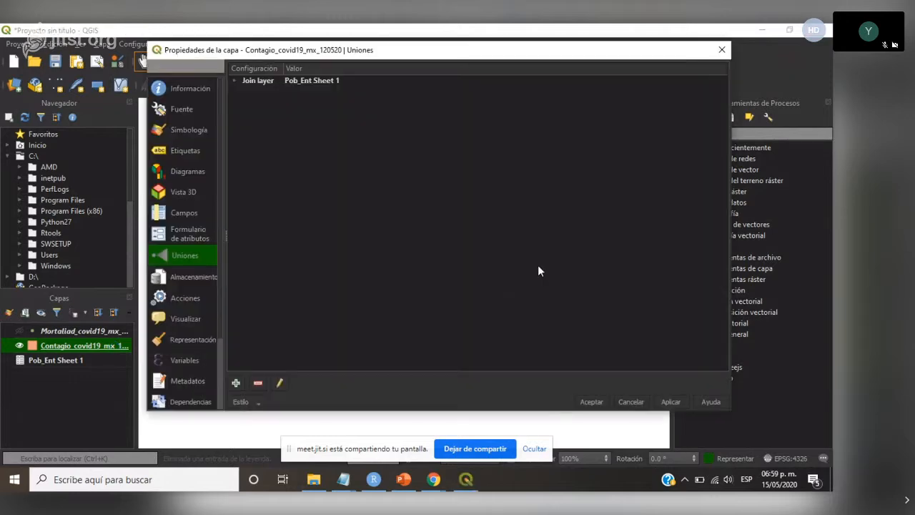
- Symbolize the contagion layer as Graduado on the Tasa_contagio column, classified by Rupturas naturales (Jenks)
click(181, 131)
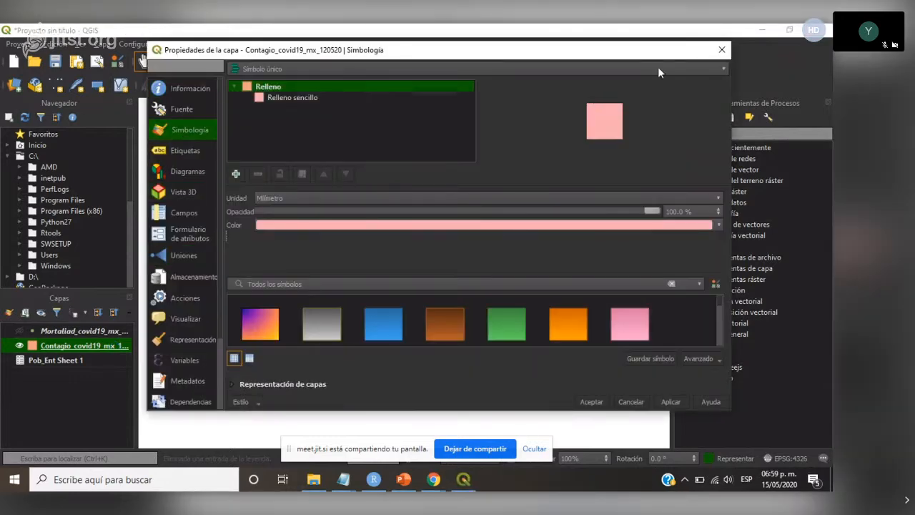
click(719, 68)
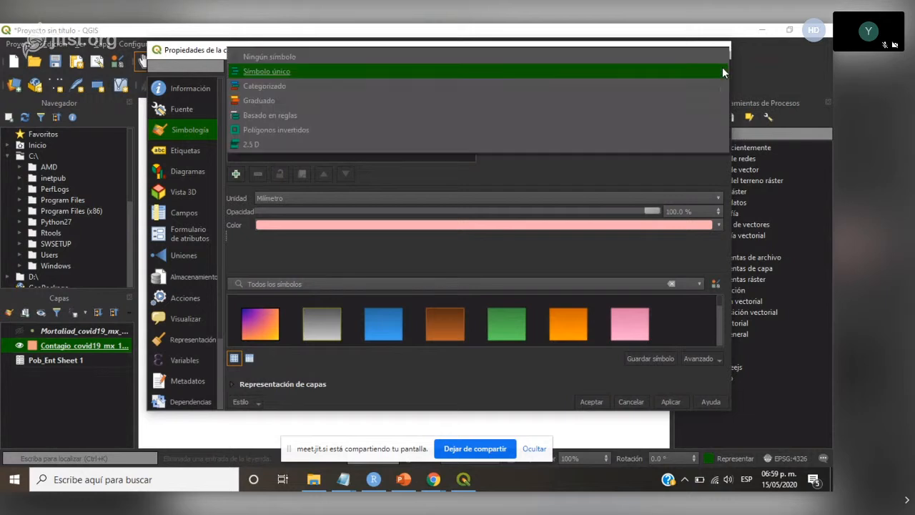
click(258, 101)
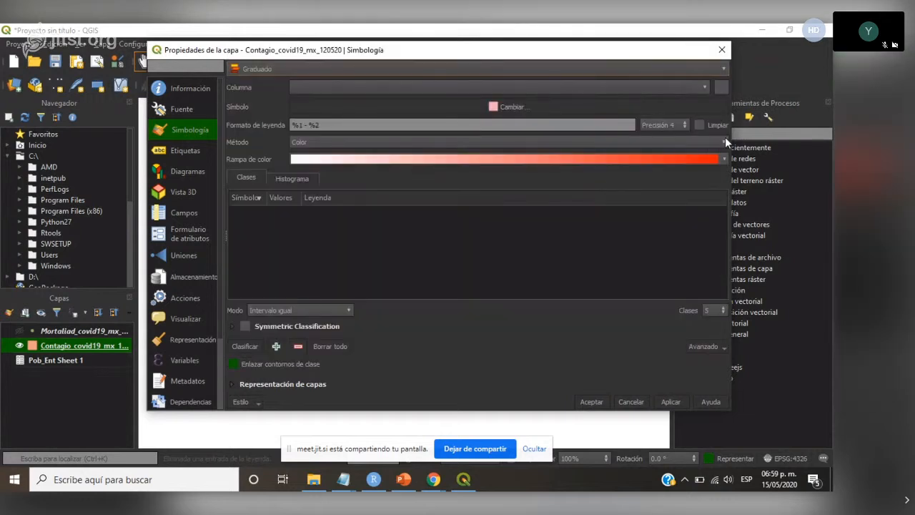
click(706, 88)
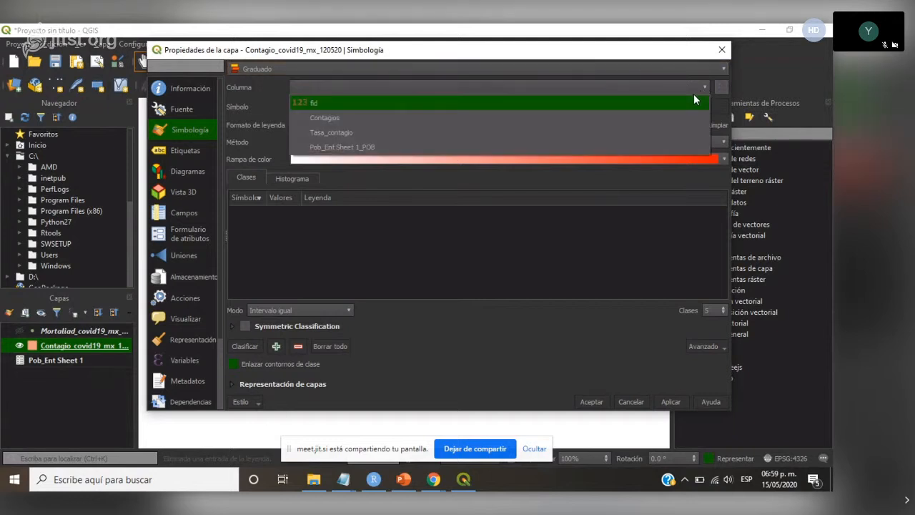
click(352, 133)
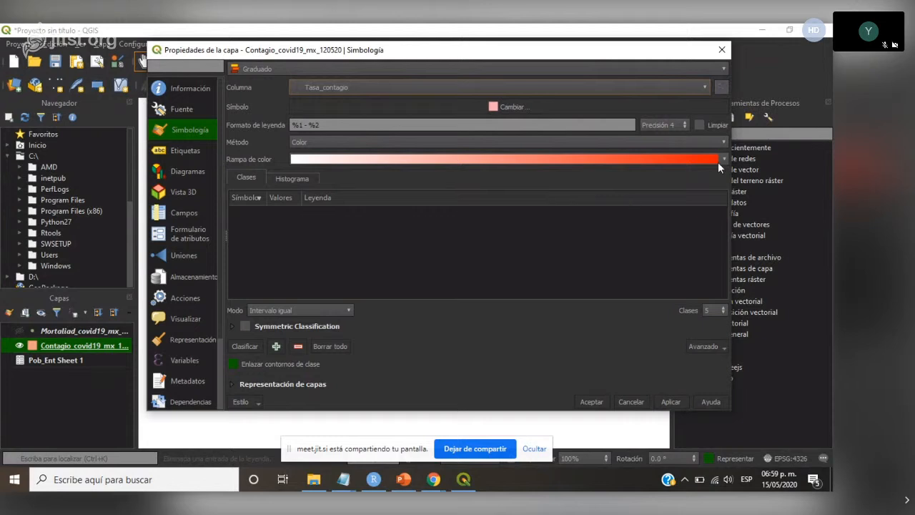
click(348, 310)
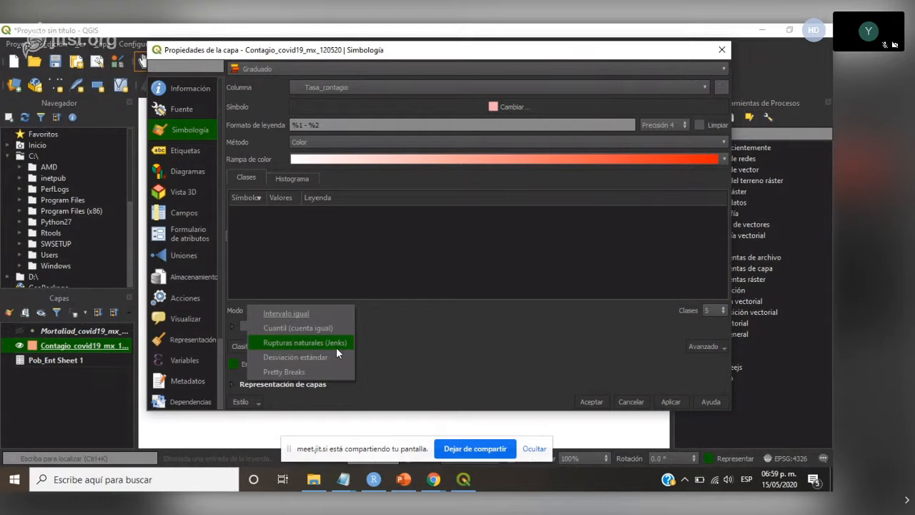
click(333, 342)
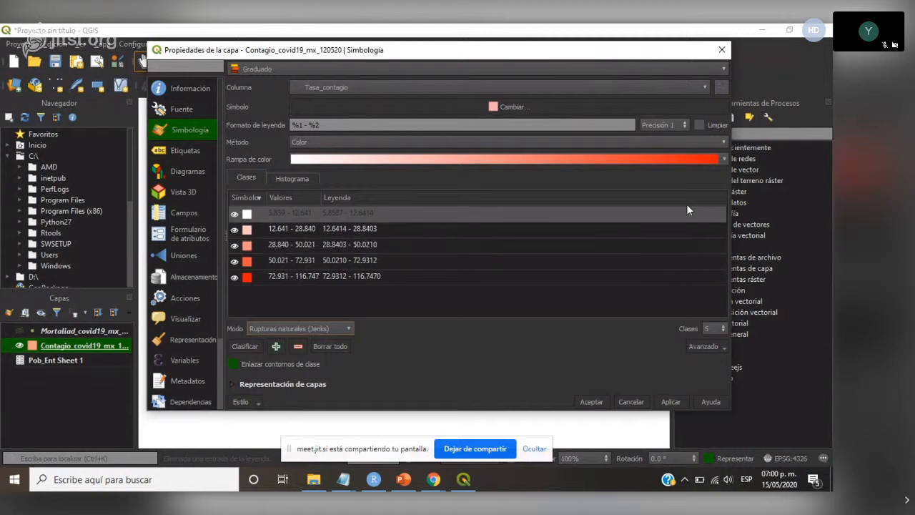
- Try the Viridis color ramp on the contagion classes and invert it
click(722, 158)
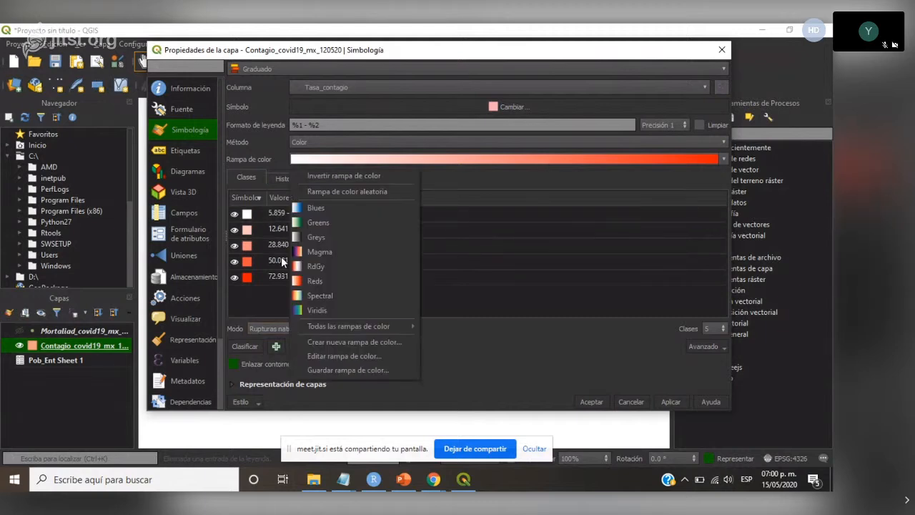
click(331, 311)
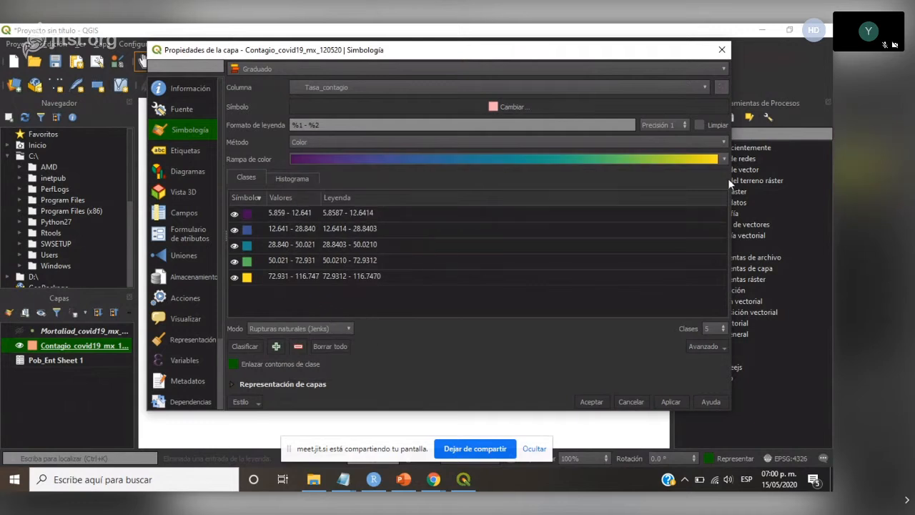
click(249, 230)
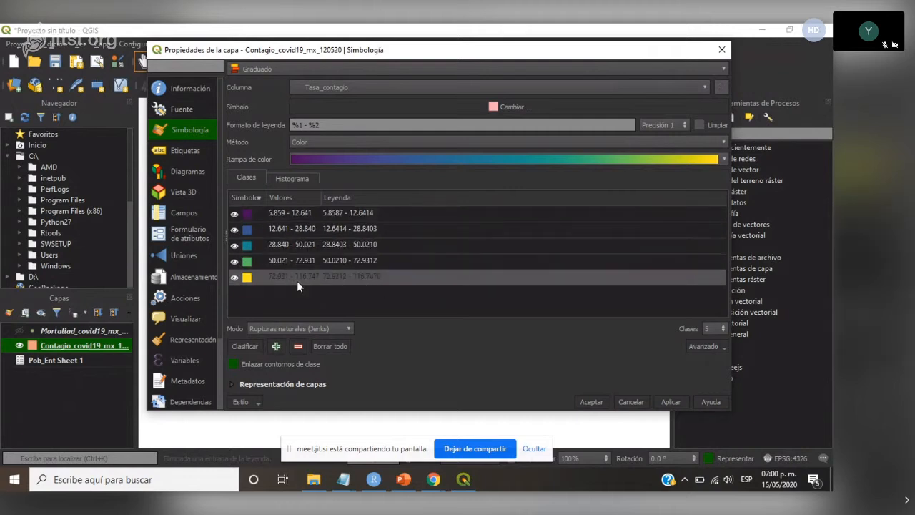
click(724, 159)
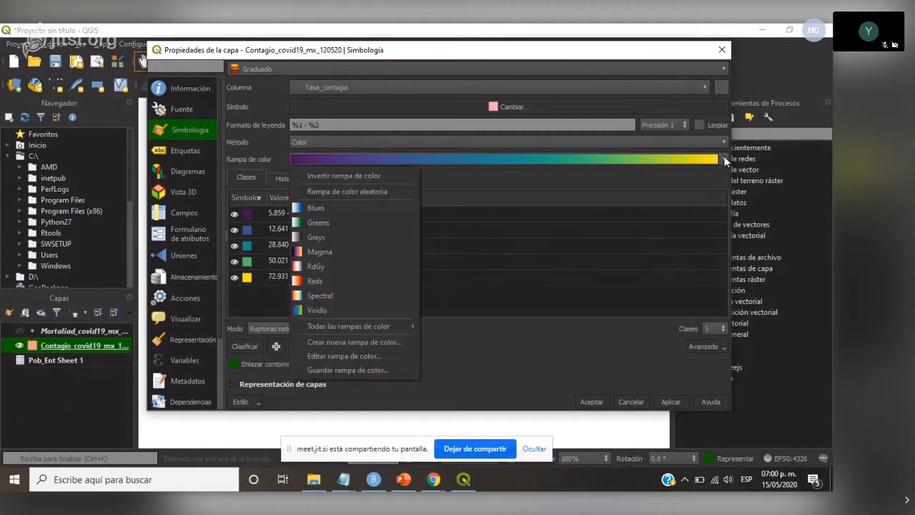
click(357, 178)
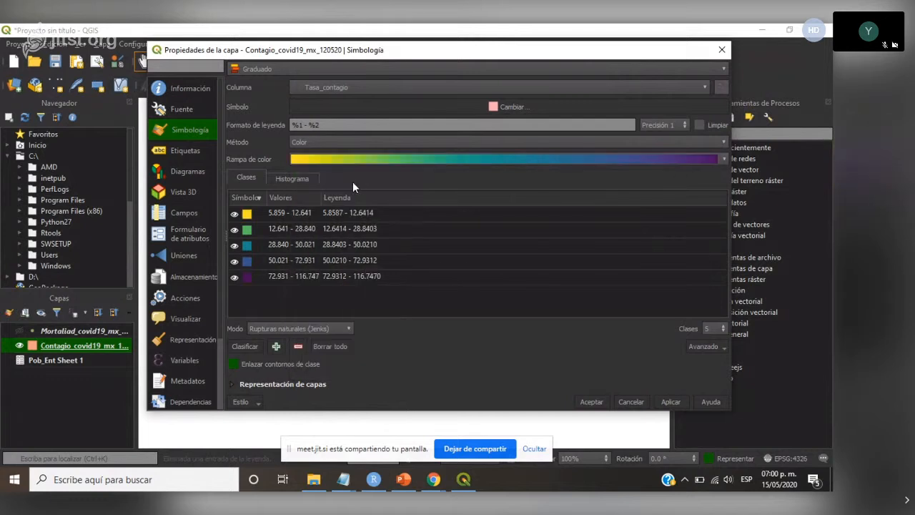
- Try the Magma color ramp from the full list of ramps on the contagion classes
click(724, 159)
mouse_move(344, 326)
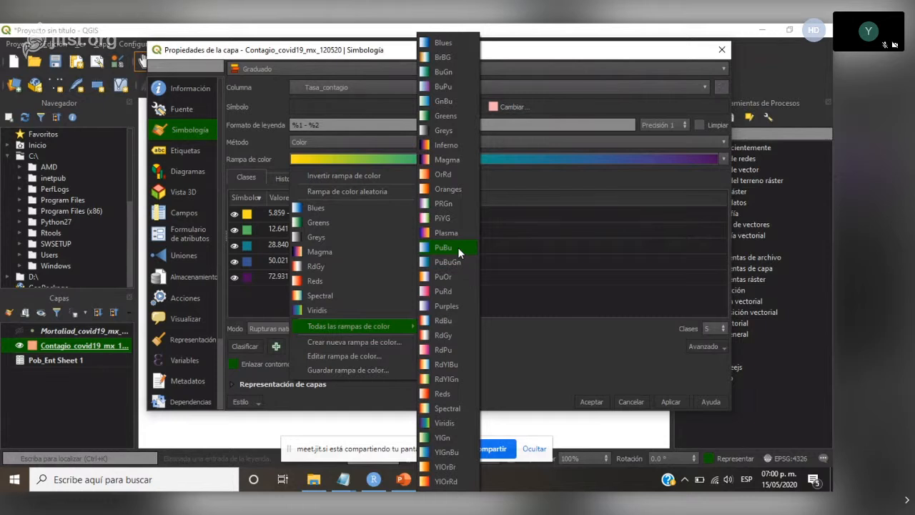
click(457, 159)
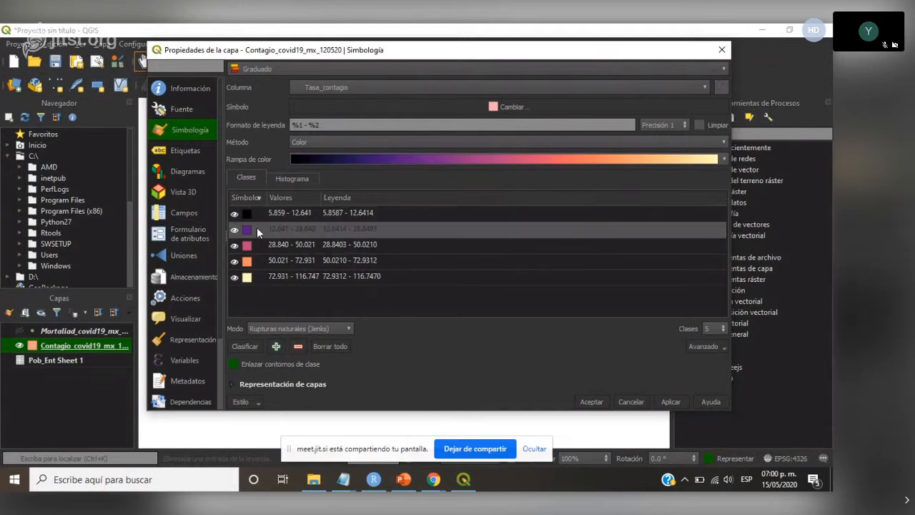
- Set the contagion classes to an inverted Viridis color ramp and apply the symbology to the map
click(724, 159)
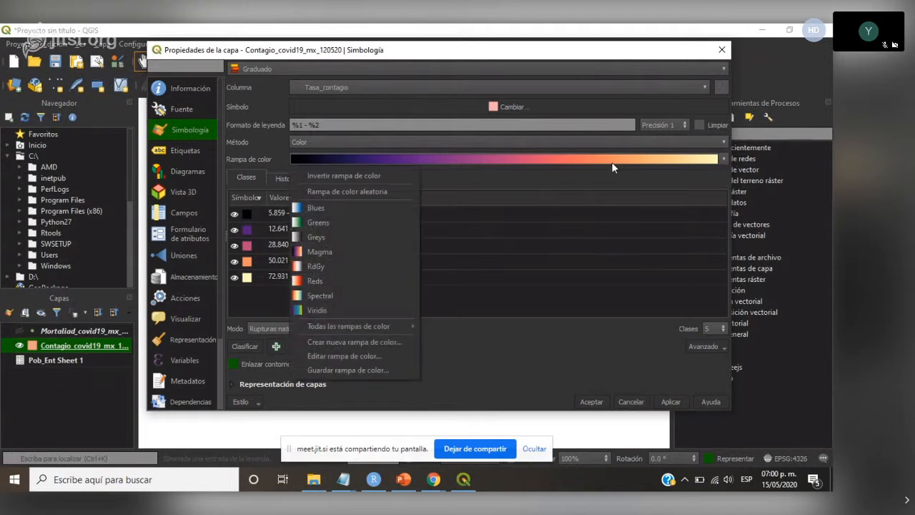
click(334, 312)
click(724, 160)
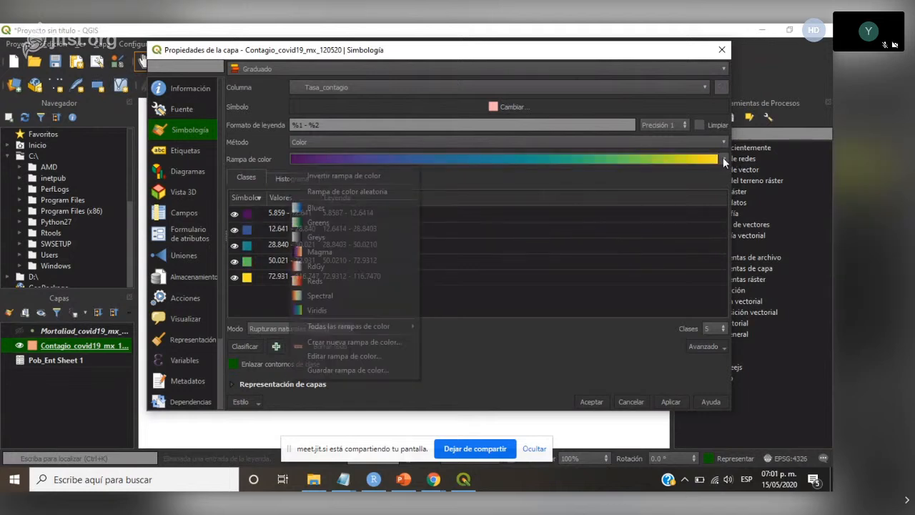
click(351, 177)
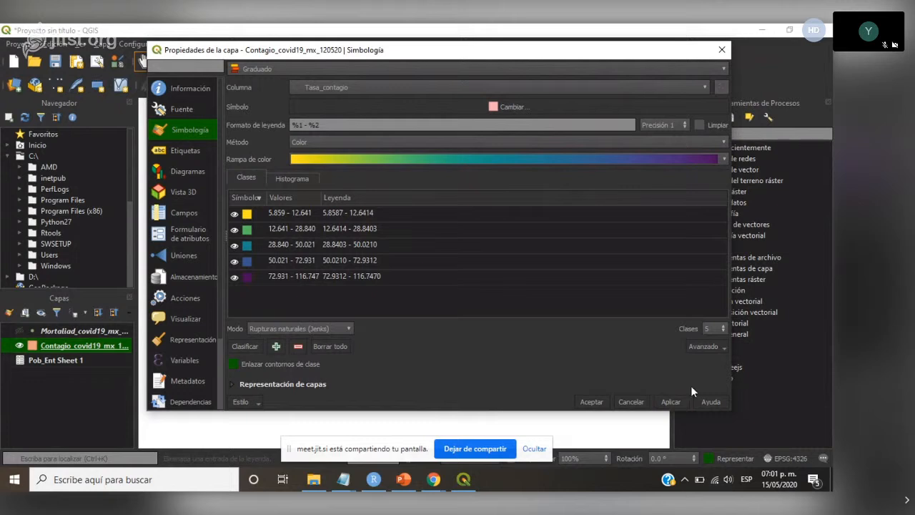
click(670, 401)
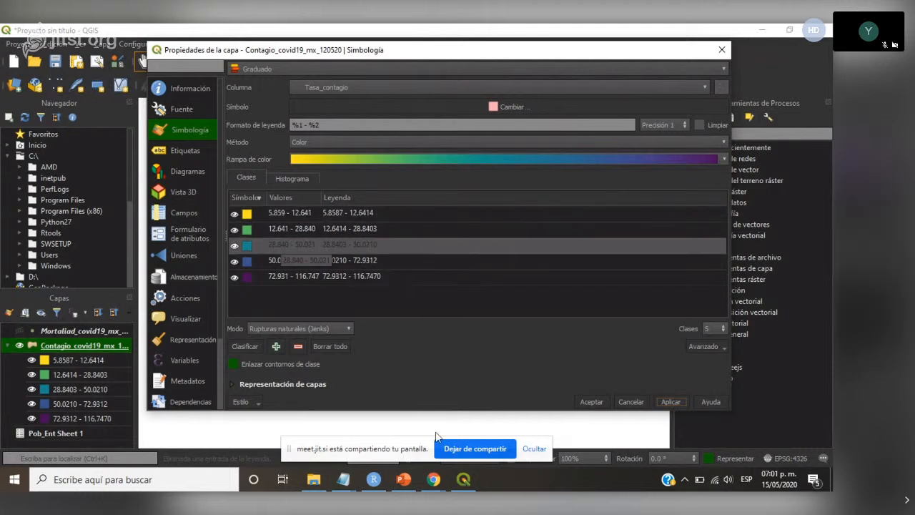
drag(422, 53, 391, 45)
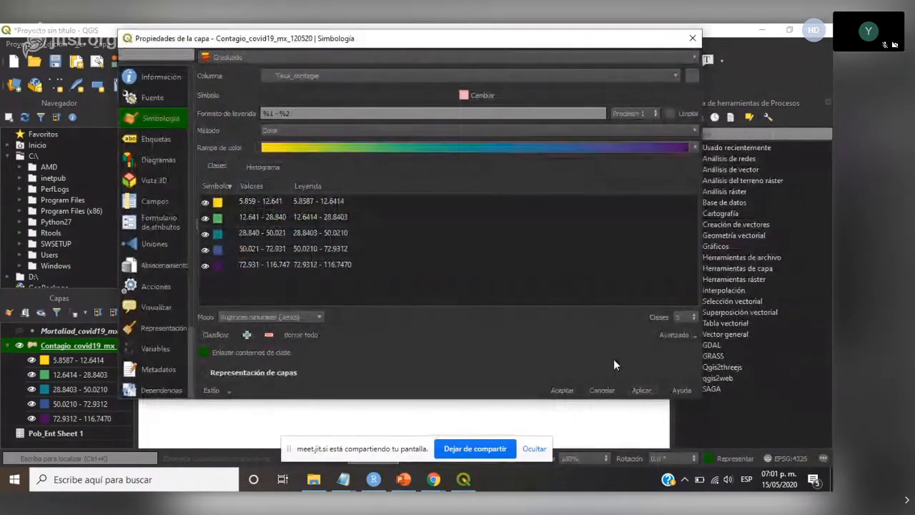
click(562, 391)
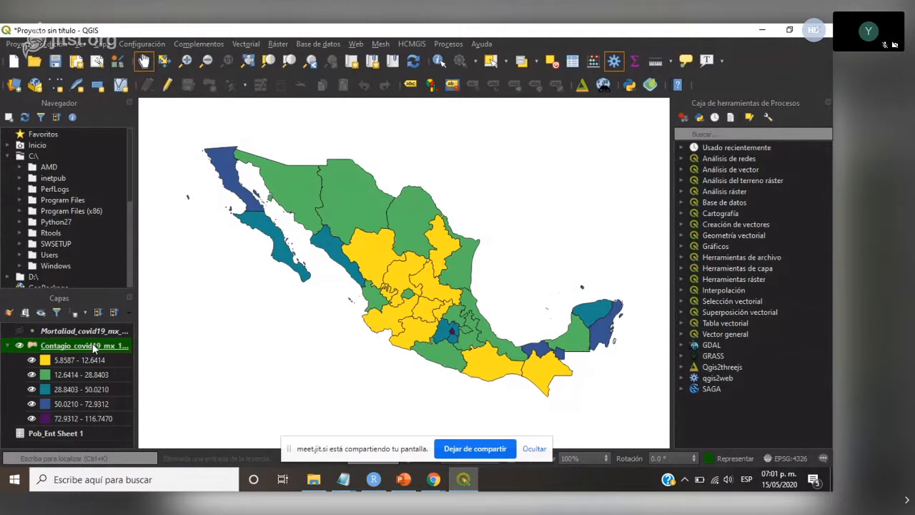
- Reopen the contagion layer's symbology and set the lowest class's lower limit to 0
double_click(91, 347)
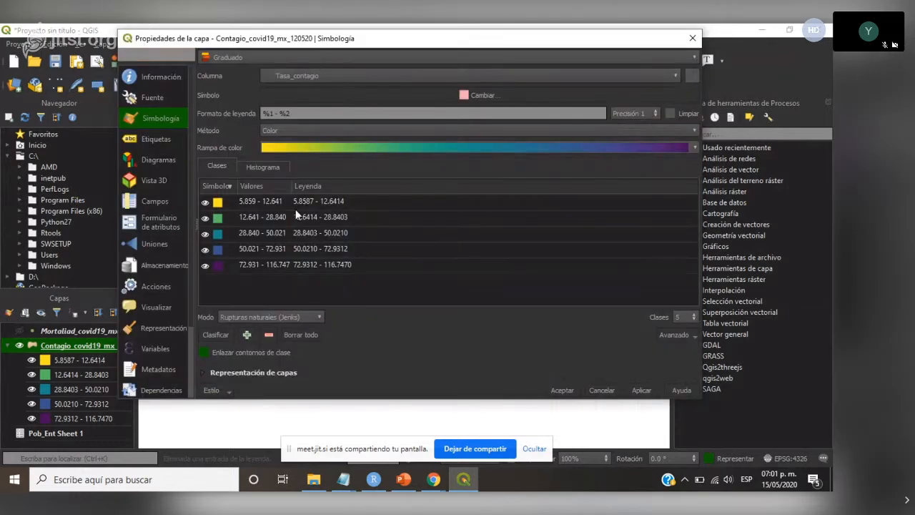
double_click(259, 202)
drag(424, 200, 360, 201)
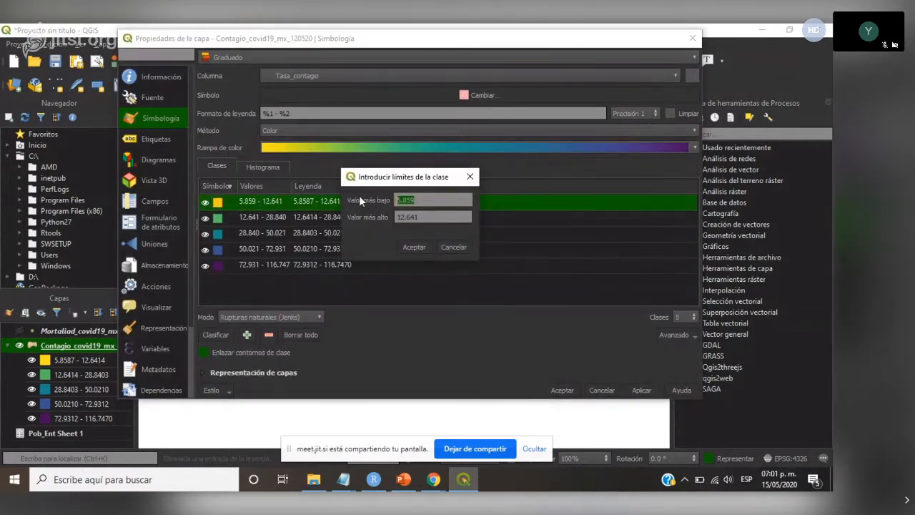
text(0)
click(428, 245)
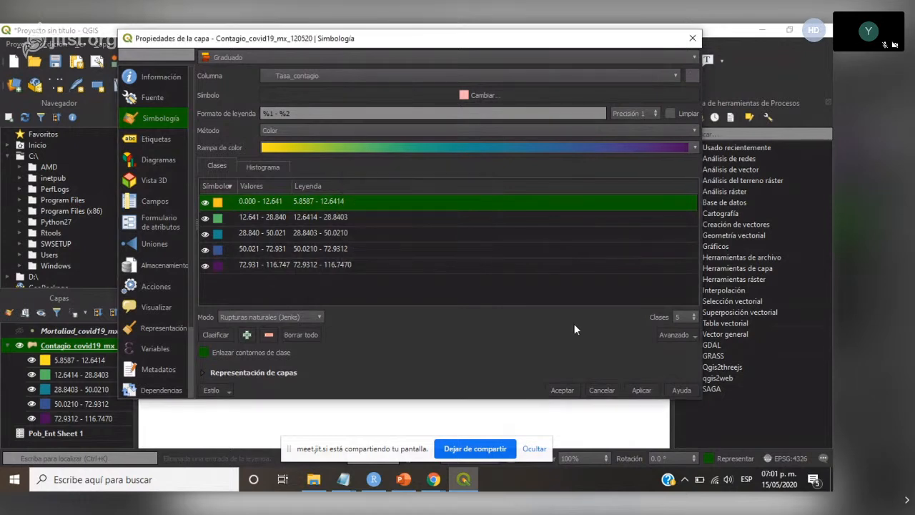
click(243, 265)
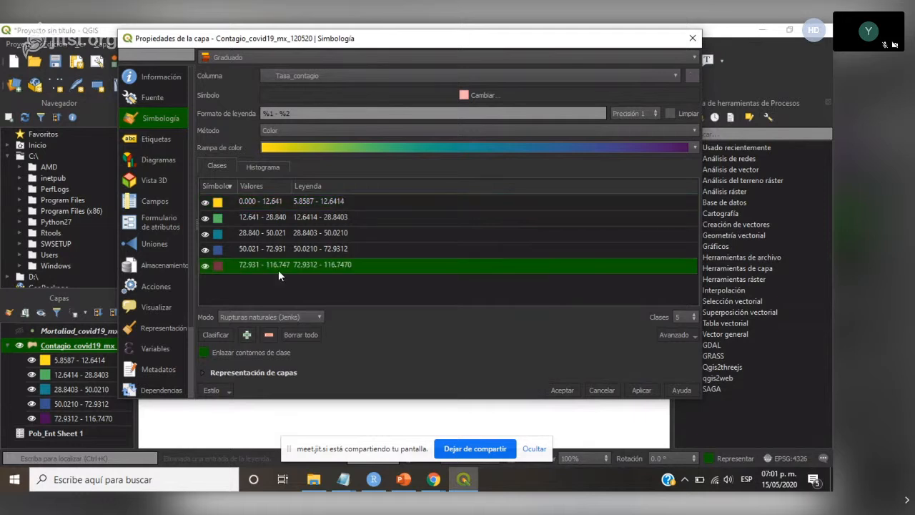
double_click(255, 268)
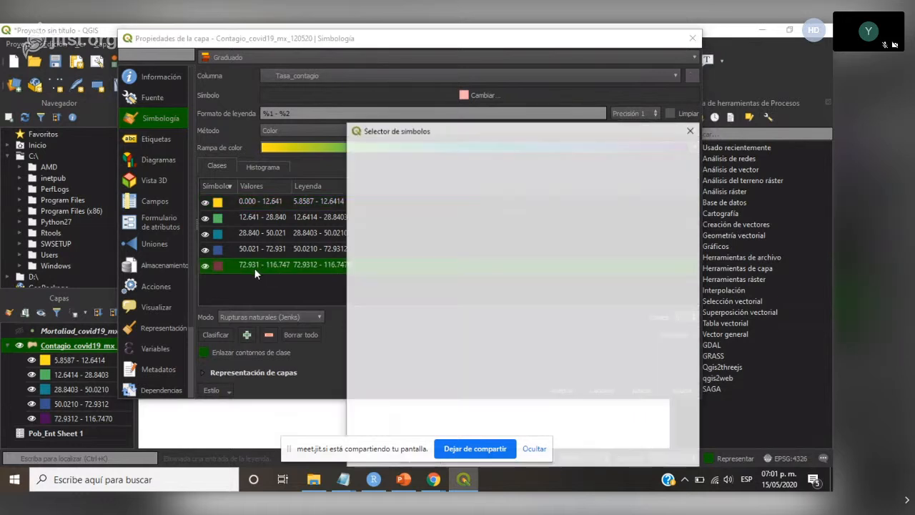
click(691, 131)
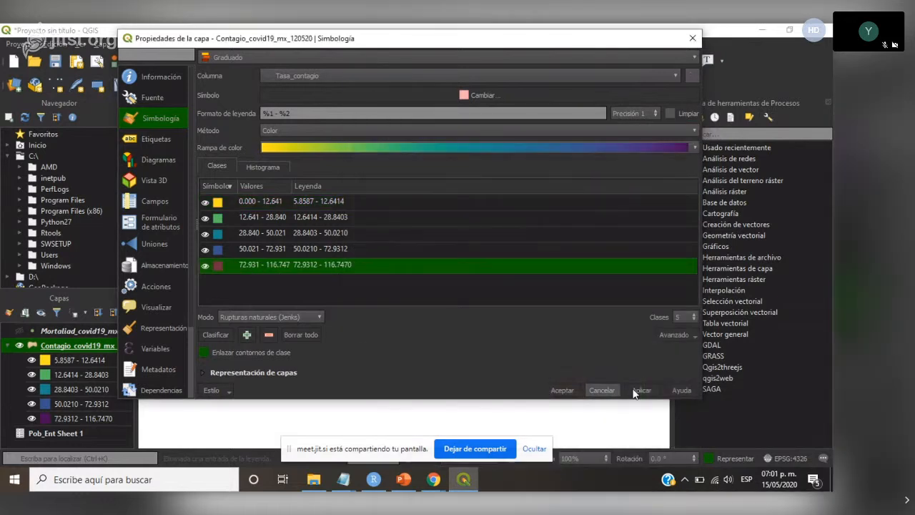
- Check the lowest class's limits without changing them, and accept the contagion layer's symbology
drag(525, 40, 576, 47)
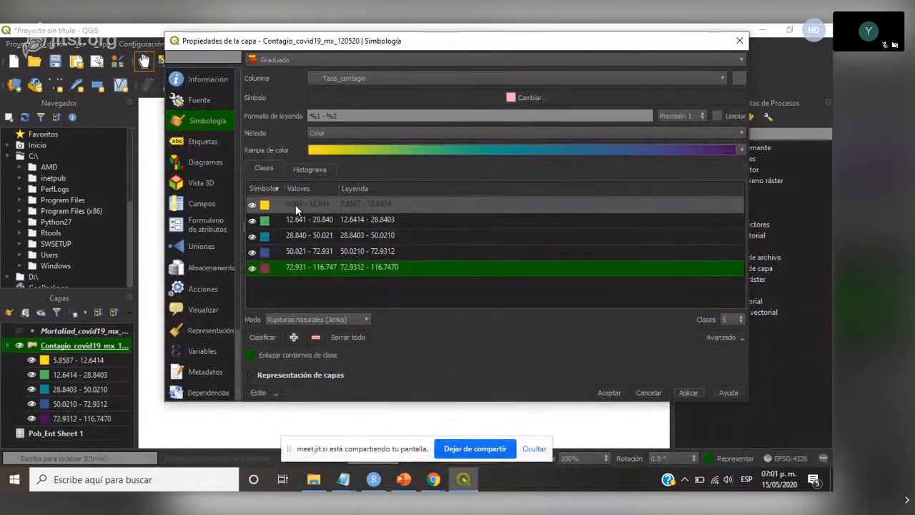
double_click(295, 204)
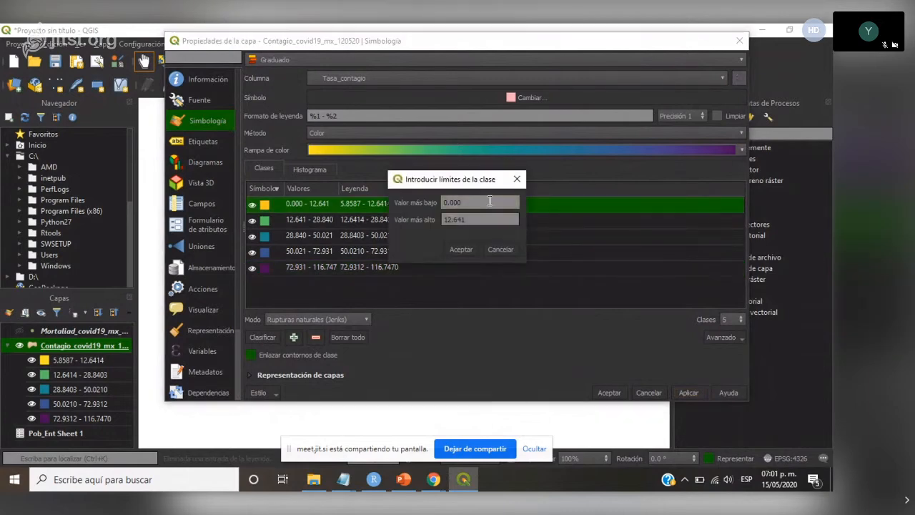
click(515, 182)
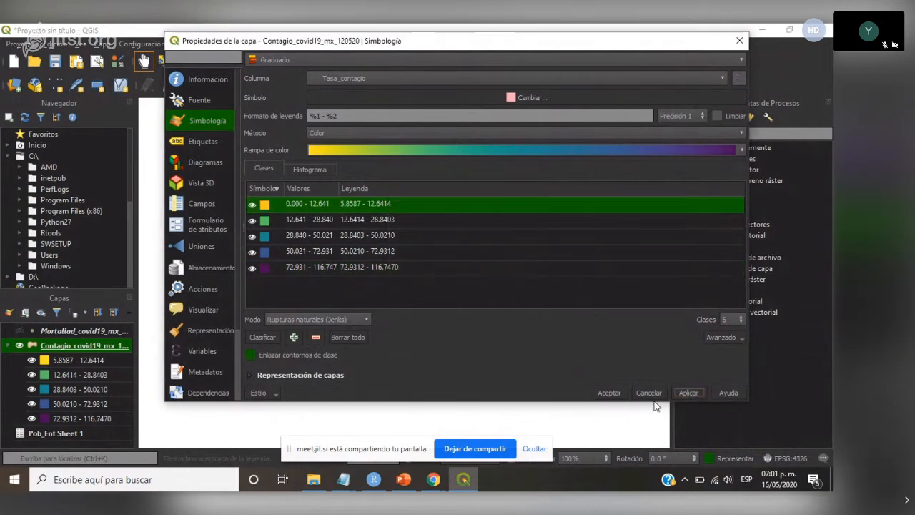
click(609, 392)
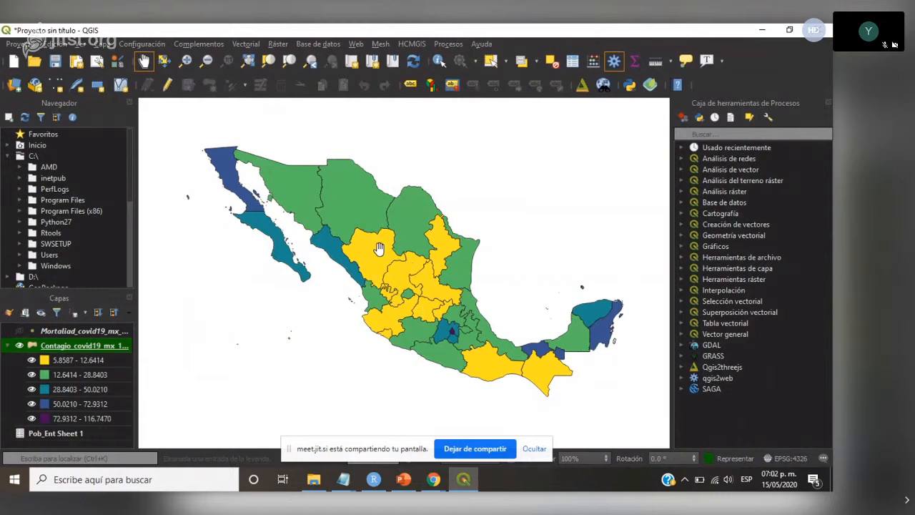
- Switch to the PowerPoint presentation and examine slide 7 with the COVID19 en México map and its legend
click(403, 480)
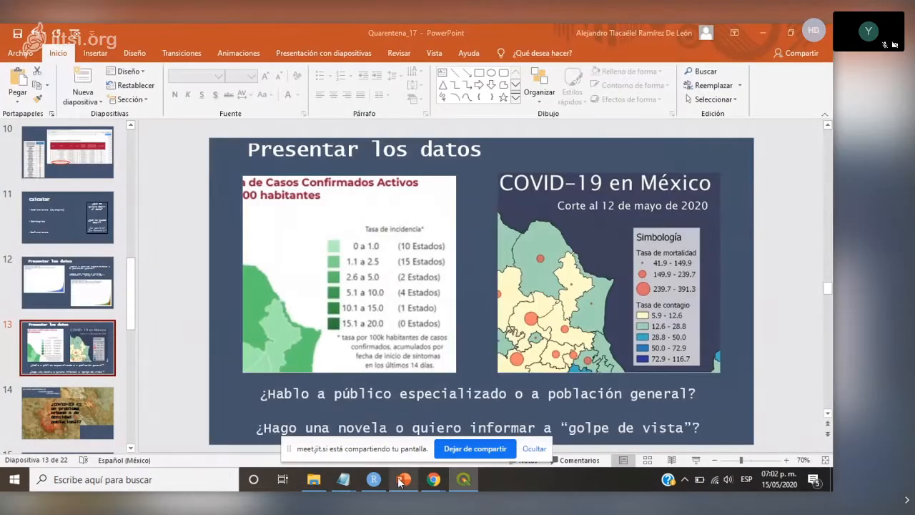
scroll(123, 296, up, 6)
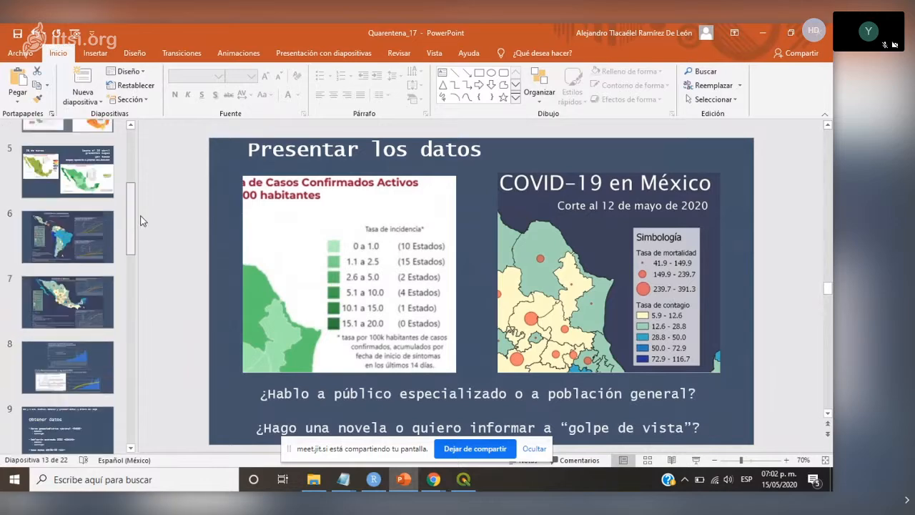
click(67, 333)
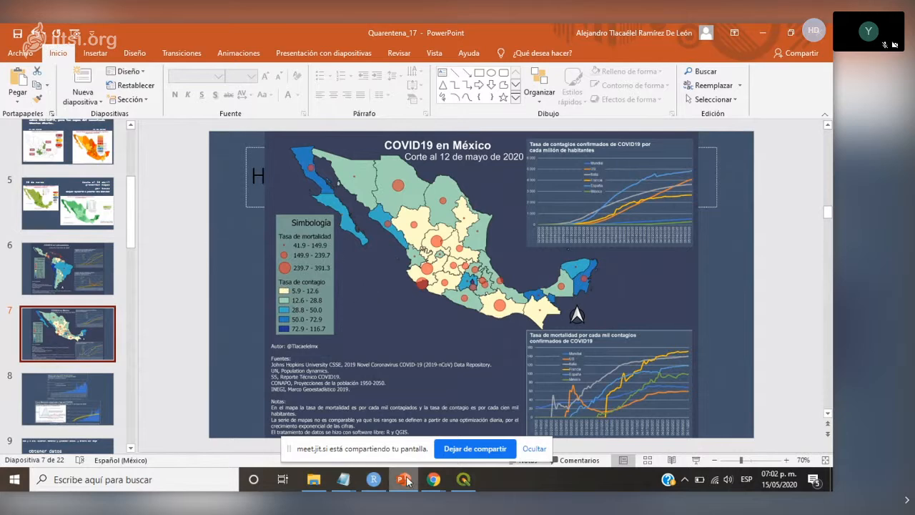
- Switch back to QGIS, turn on the visibility of the mortality point layer and make it the active layer
click(463, 479)
click(19, 331)
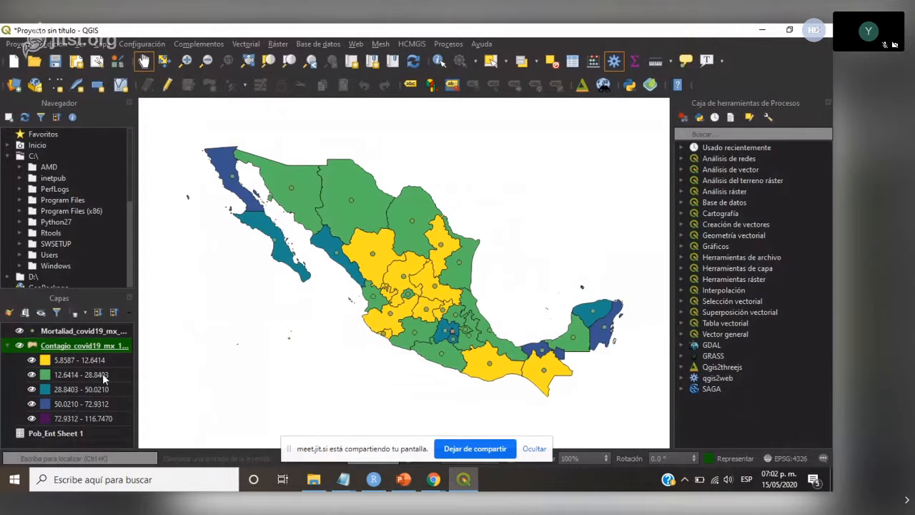
click(89, 331)
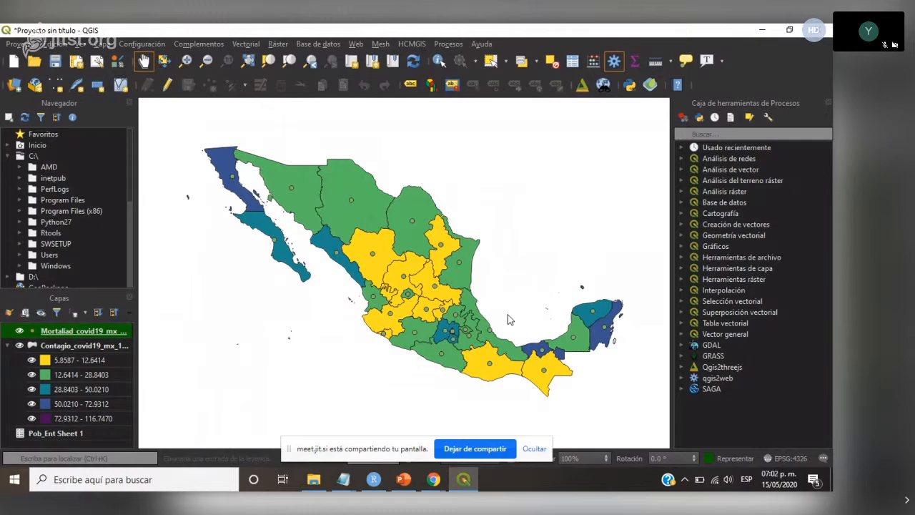
- Open the mortality layer's symbology, set it to graduated on the Tasa_mortalidad column, and classify the values
double_click(100, 331)
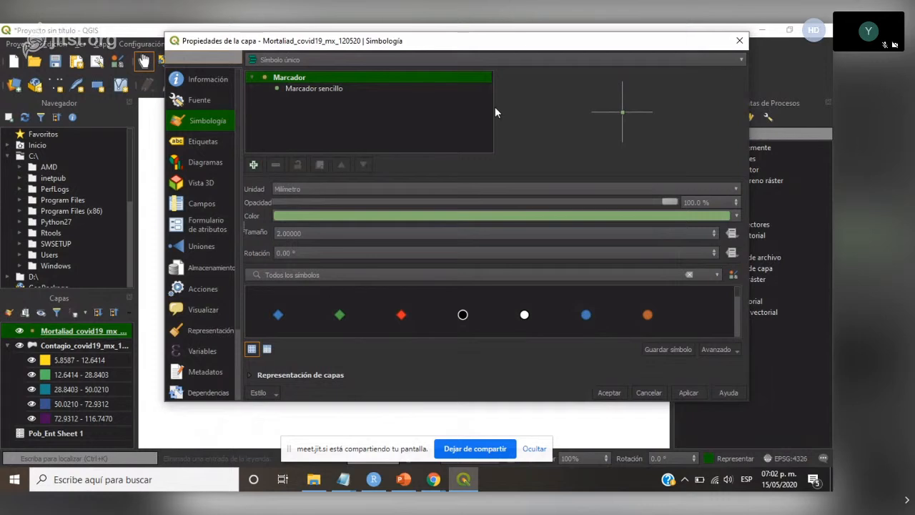
click(739, 61)
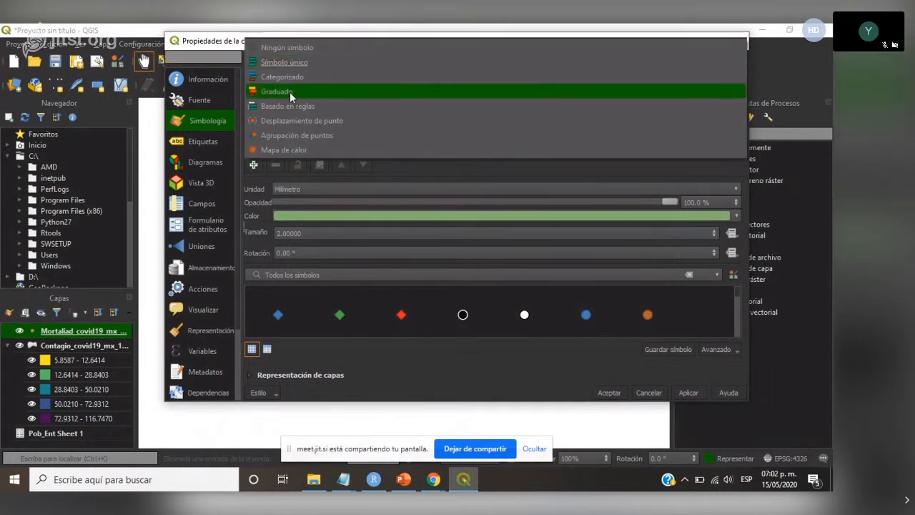
click(289, 92)
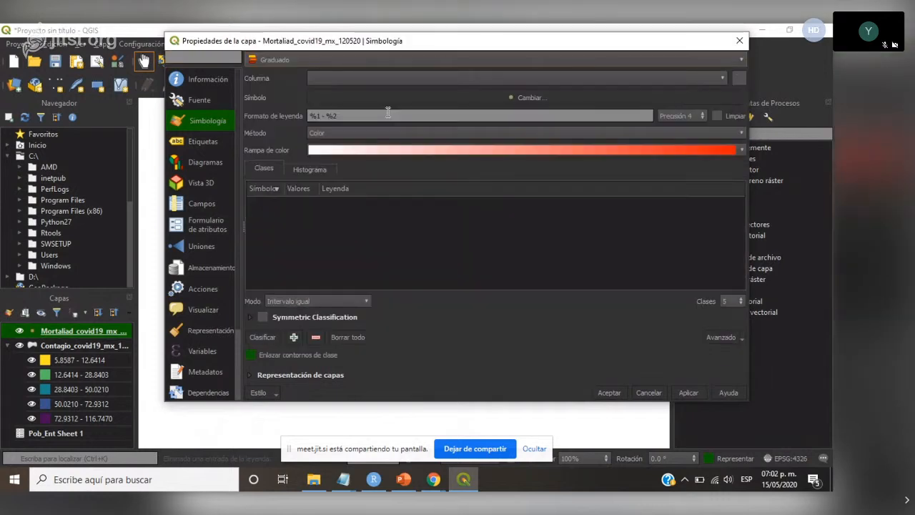
click(723, 77)
click(362, 140)
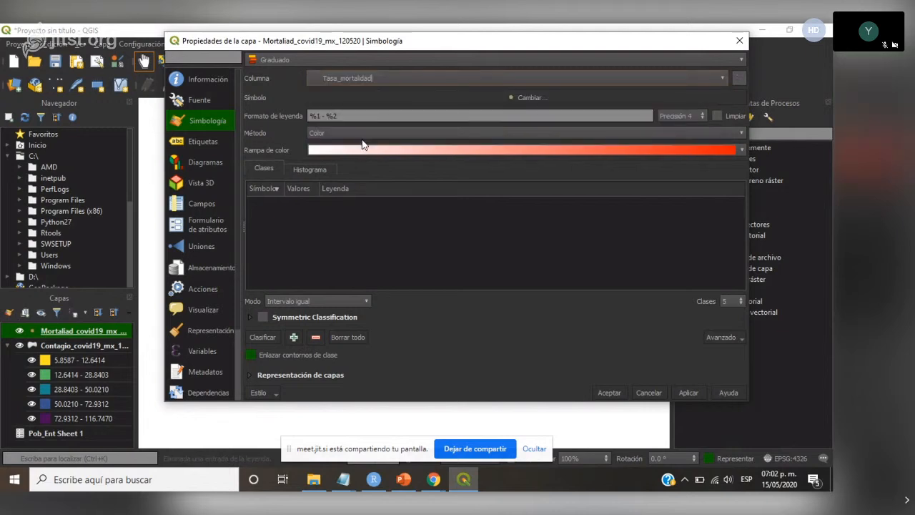
click(263, 337)
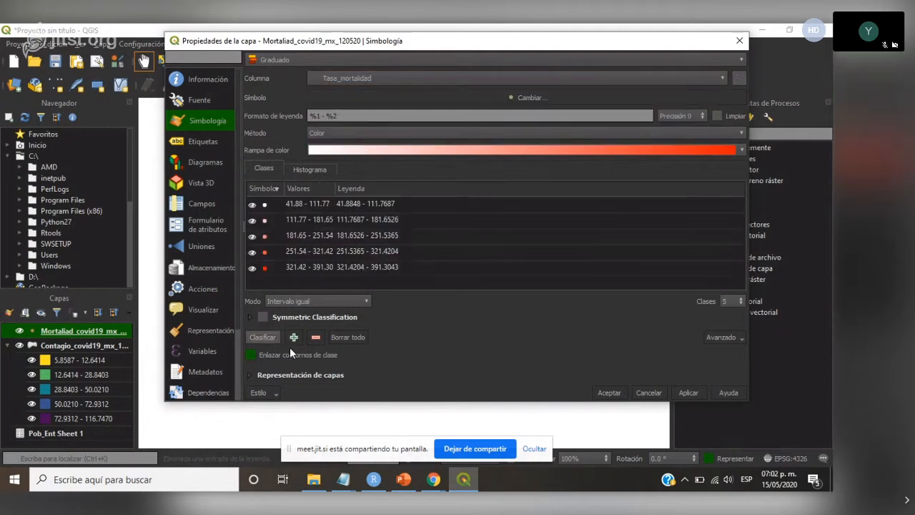
- Reduce the mortality classification to 3 classes and apply it
click(734, 302)
key(BackSpace)
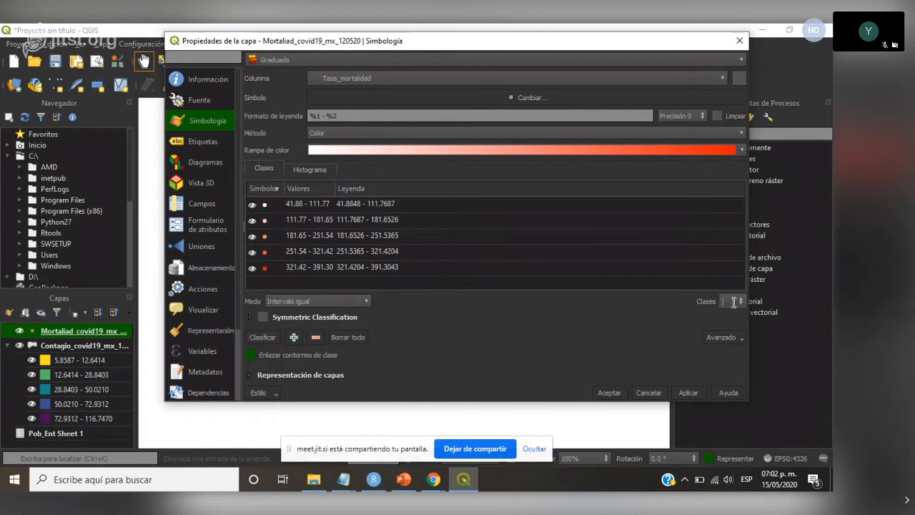
text(3)
click(679, 392)
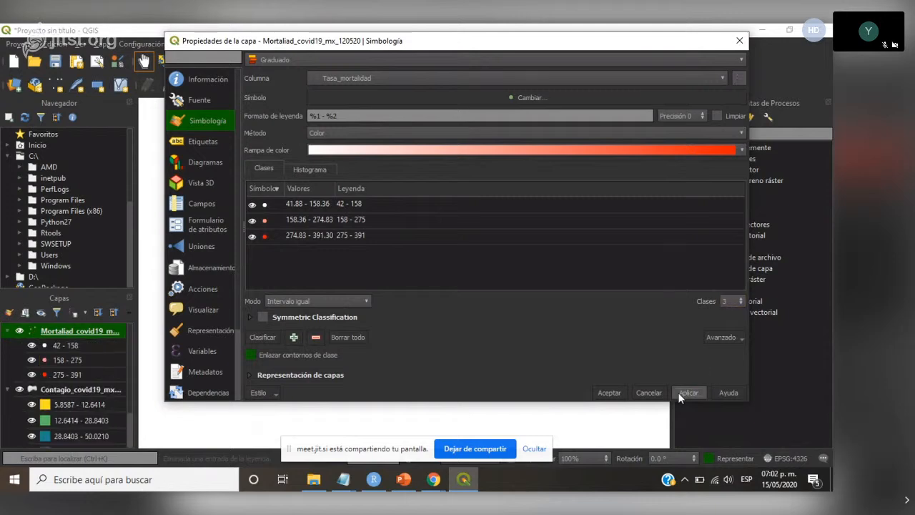
- Change the graduated method of the mortality layer from Color to Size
drag(527, 41, 443, 431)
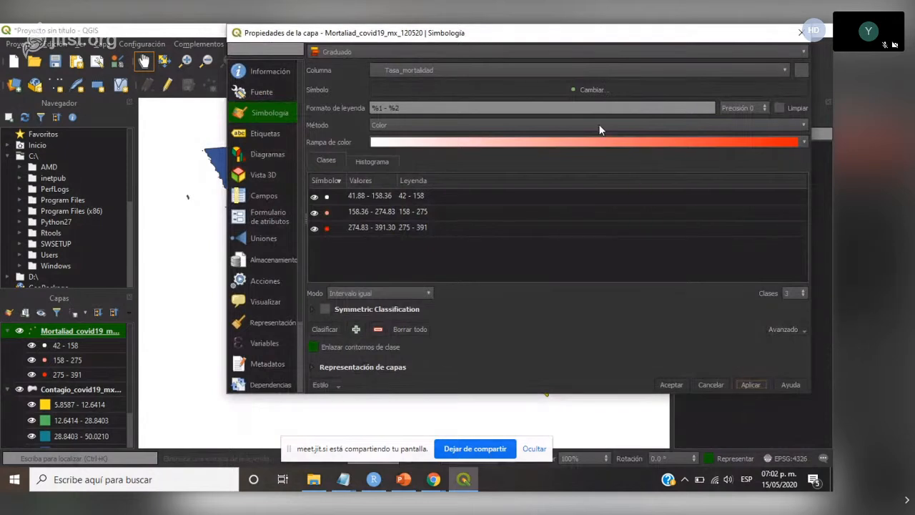
click(803, 124)
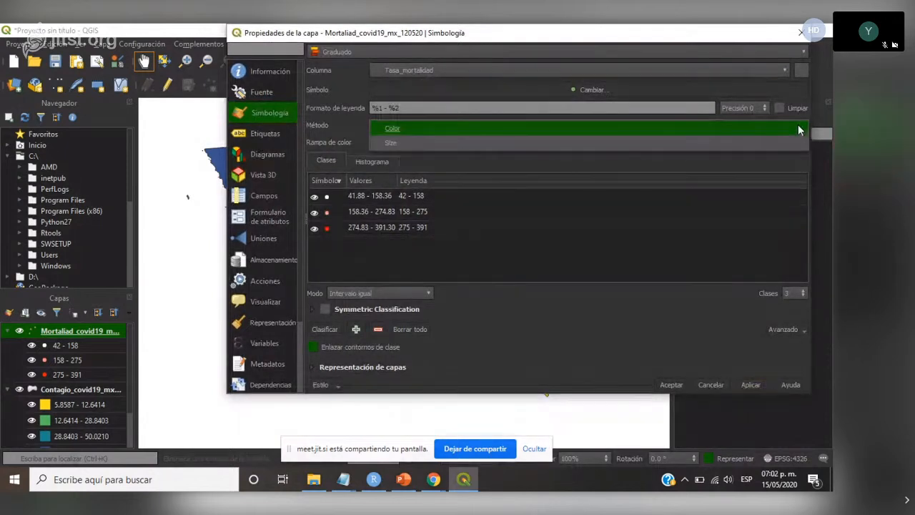
click(398, 143)
- Change the mortality marker's color to the standard red and apply the symbology
click(575, 91)
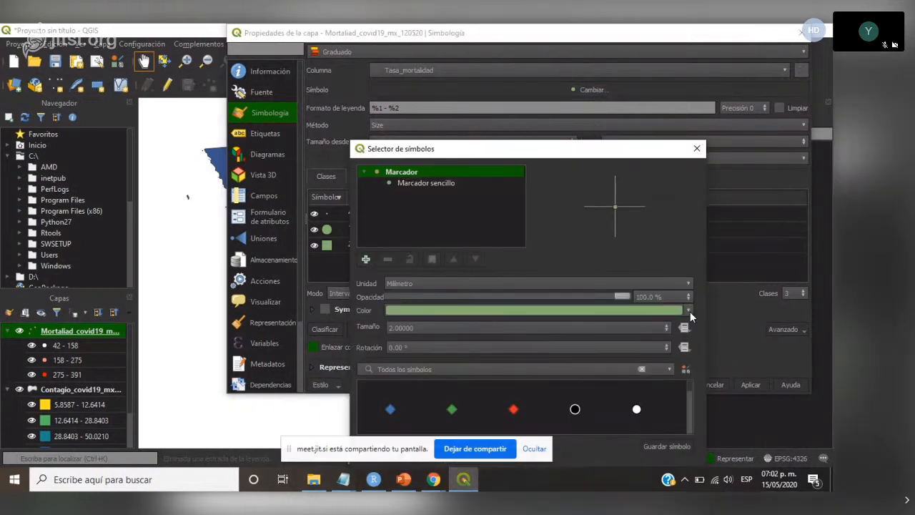
click(689, 310)
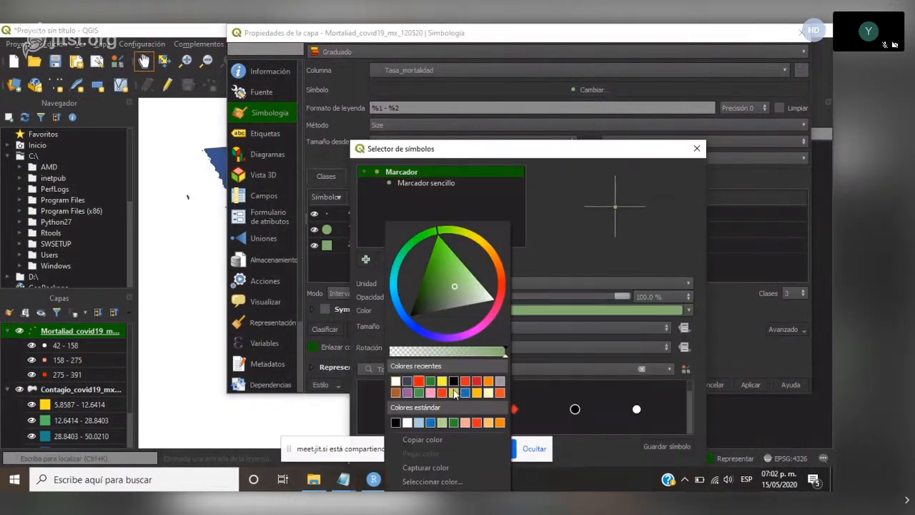
click(476, 422)
drag(566, 148, 541, 57)
click(587, 383)
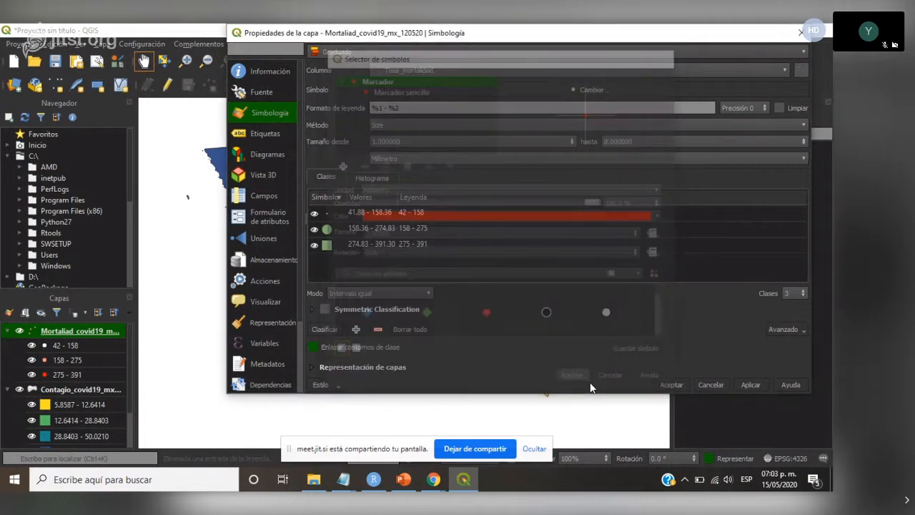
click(749, 384)
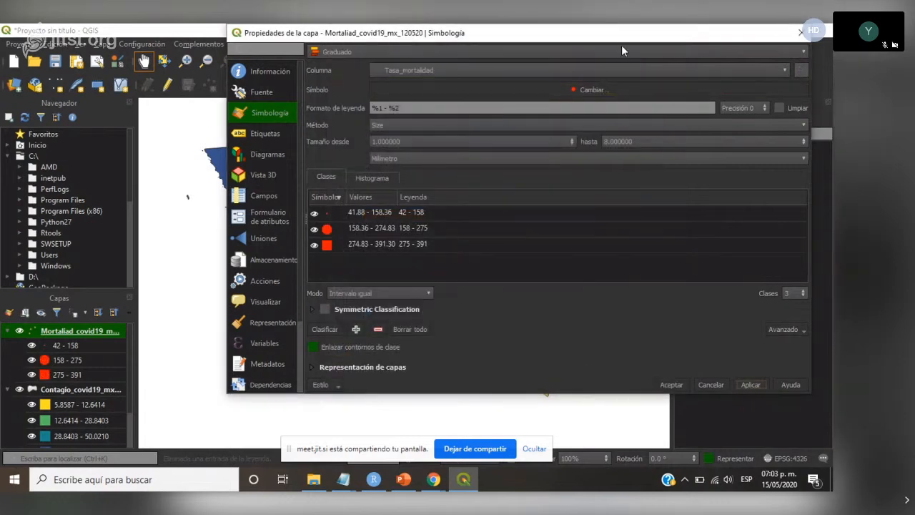
- Switch to PowerPoint to compare the mortality symbols on slide 7's map, and return to the QGIS layer properties
drag(628, 41, 563, 41)
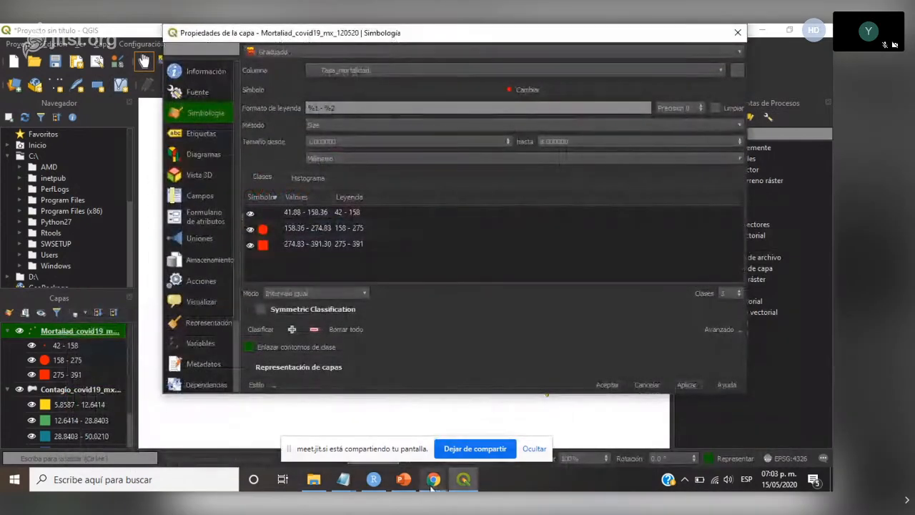
click(404, 479)
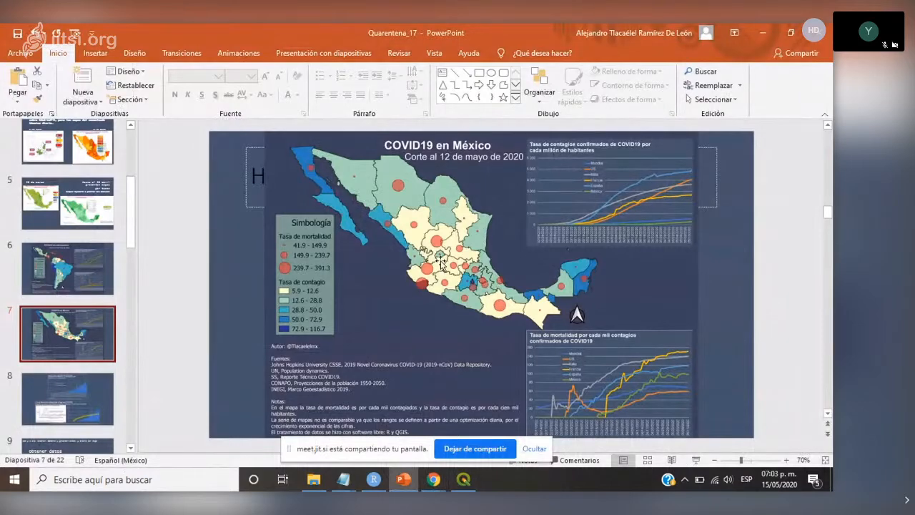
click(464, 479)
drag(586, 35, 576, 71)
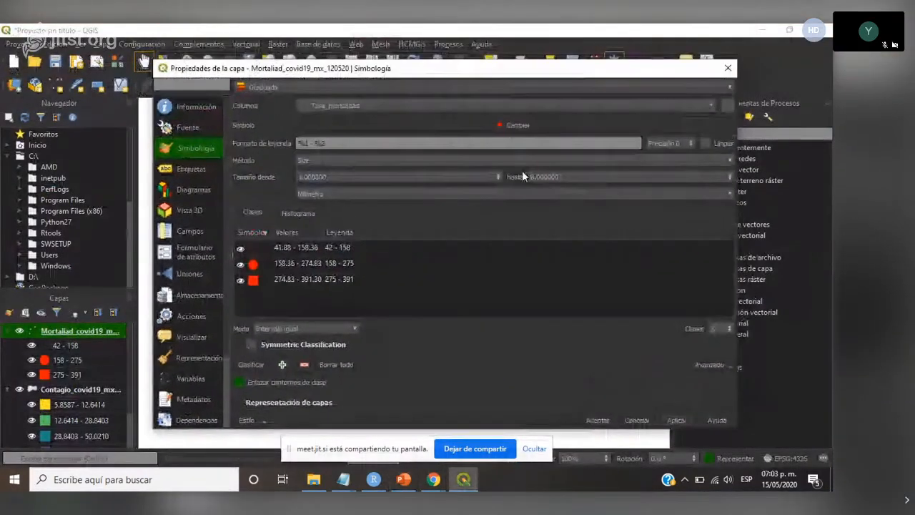
- Lower the opacity of the red mortality marker and apply it to the layer
click(520, 125)
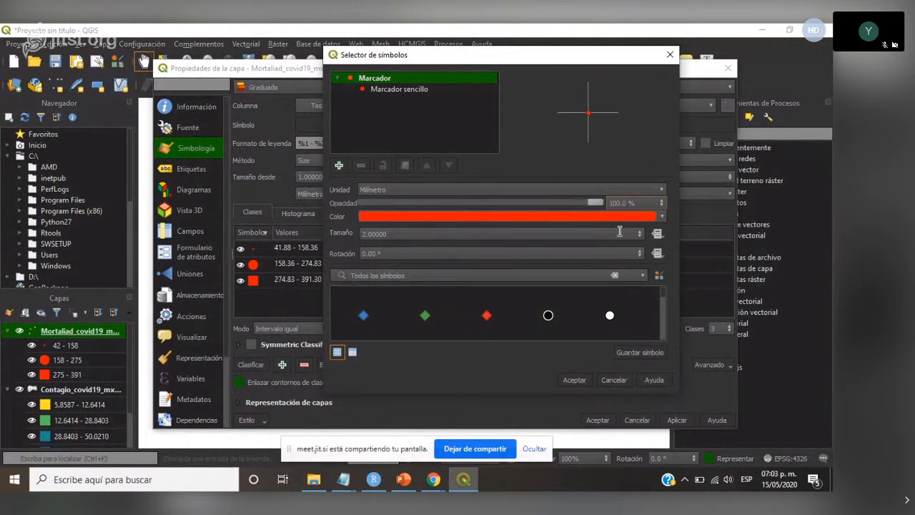
key(BackSpace)
key(BackSpace)
text(7)
click(574, 378)
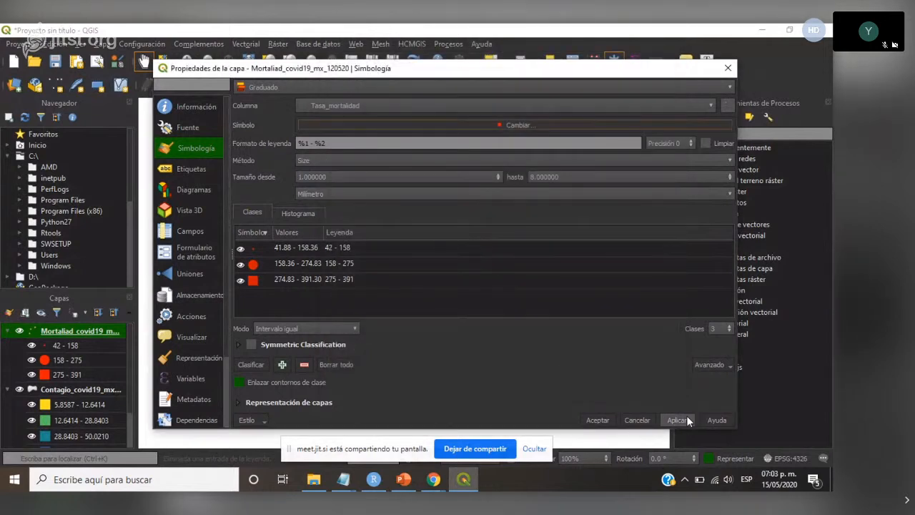
click(597, 420)
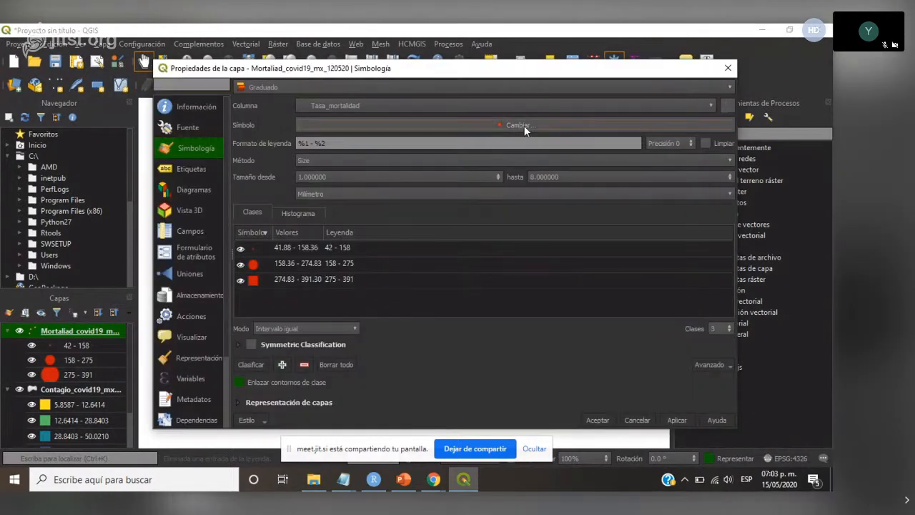
- Reduce the mortality marker's opacity further so the states show through, and accept the layer's symbology
click(523, 125)
click(612, 202)
key(BackSpace)
text(50.0)
click(572, 379)
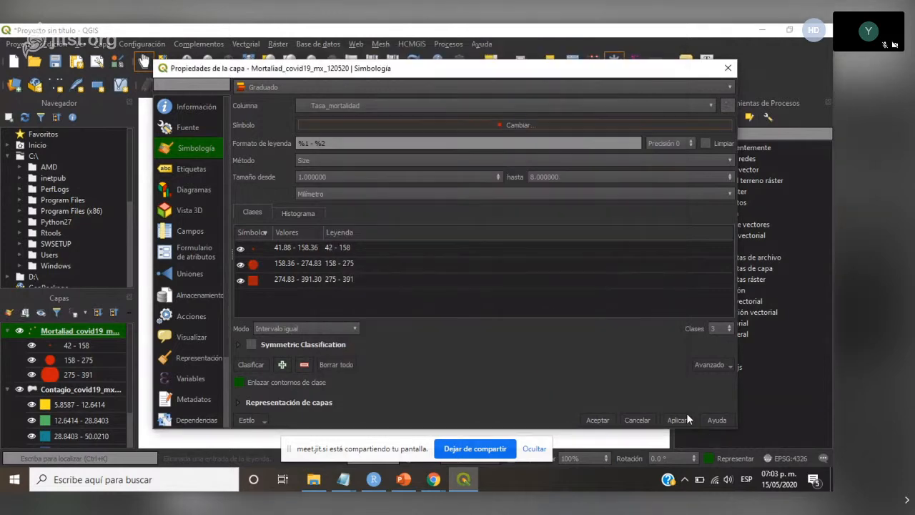
click(597, 420)
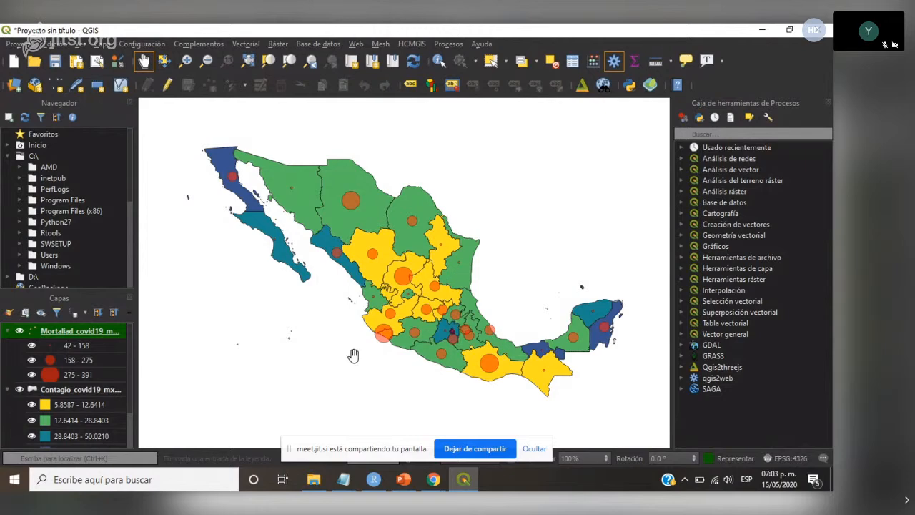
- Switch to the PowerPoint presentation and open slide 13, "Presentar los datos"
click(408, 485)
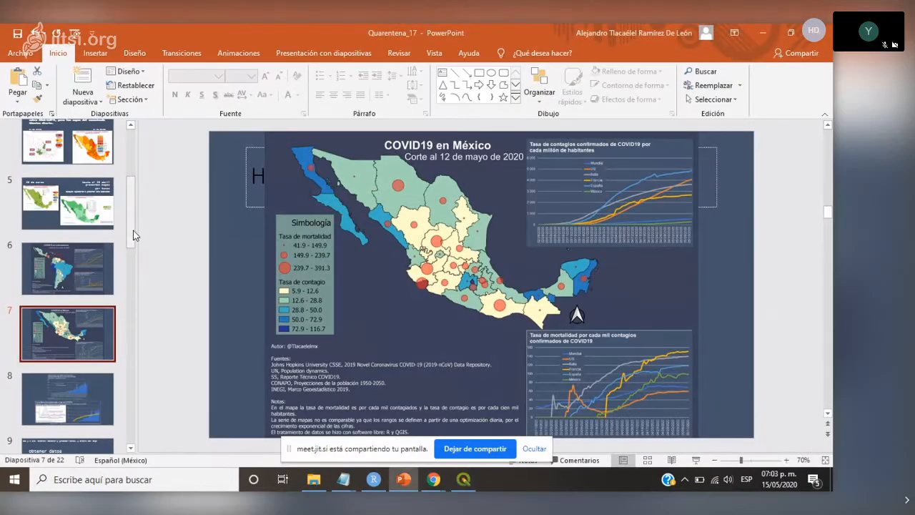
scroll(84, 293, down, 8)
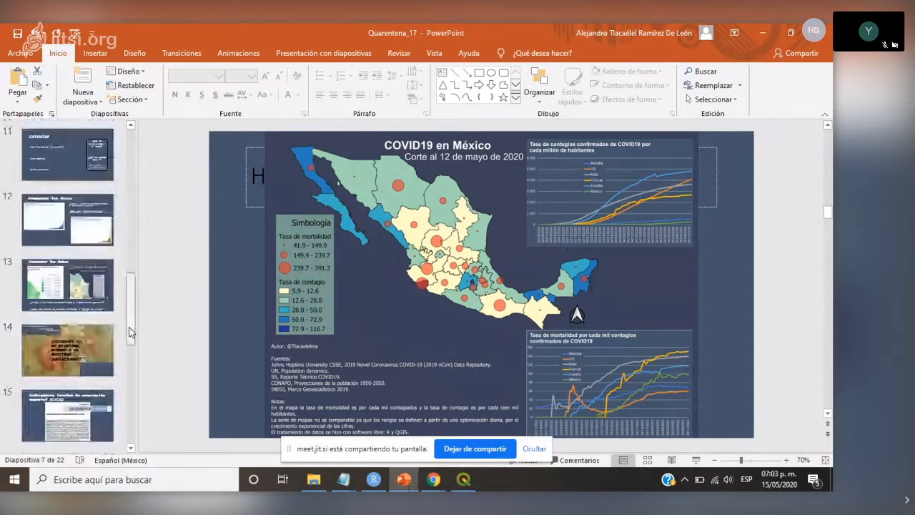
click(83, 293)
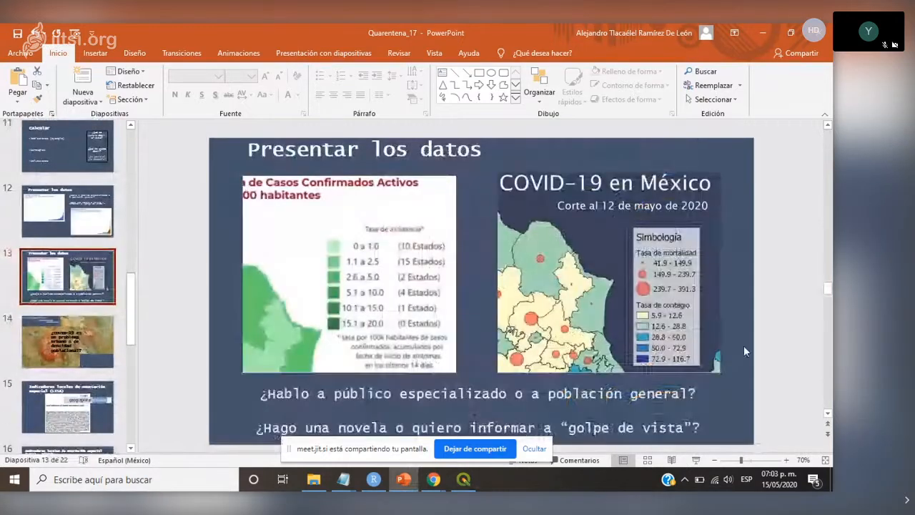
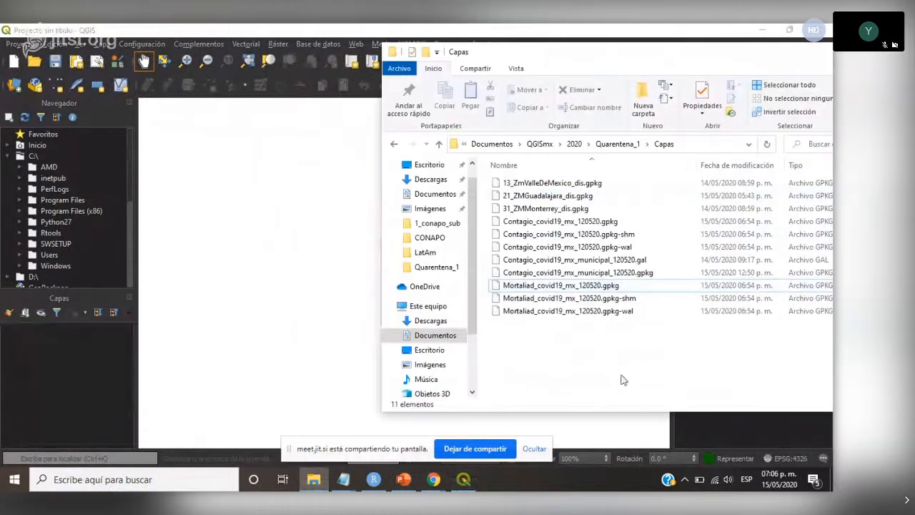
- Add Contagio_covid19_mx_municipal_120520.gpkg to the project and set its symbology to Graduado on the Tasa_Contagio column
drag(624, 253, 49, 369)
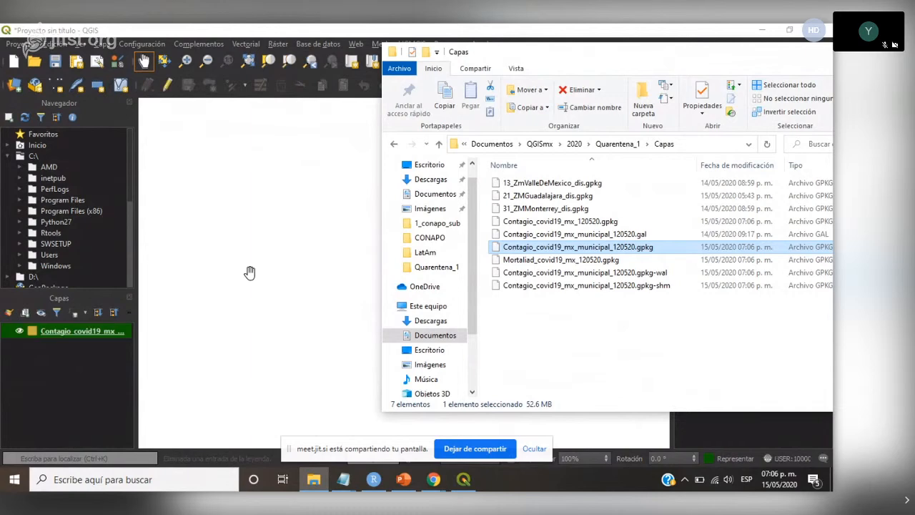
click(317, 32)
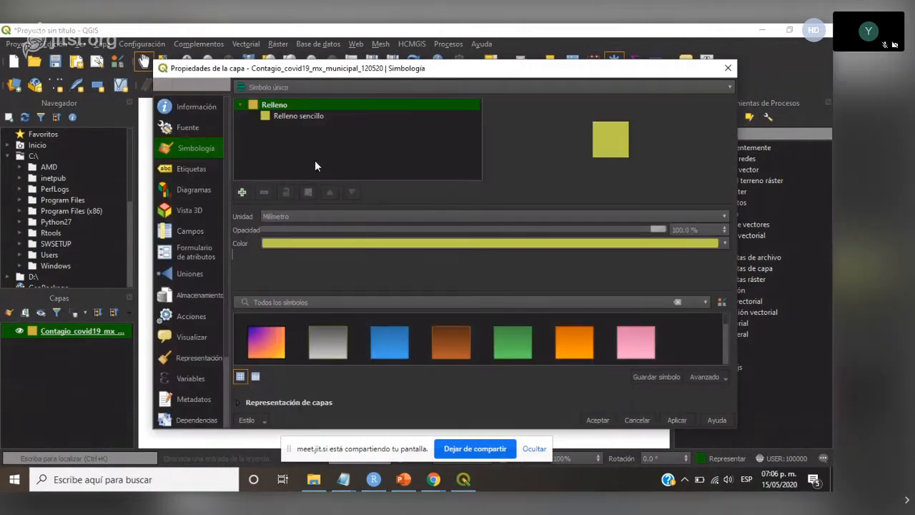
click(312, 117)
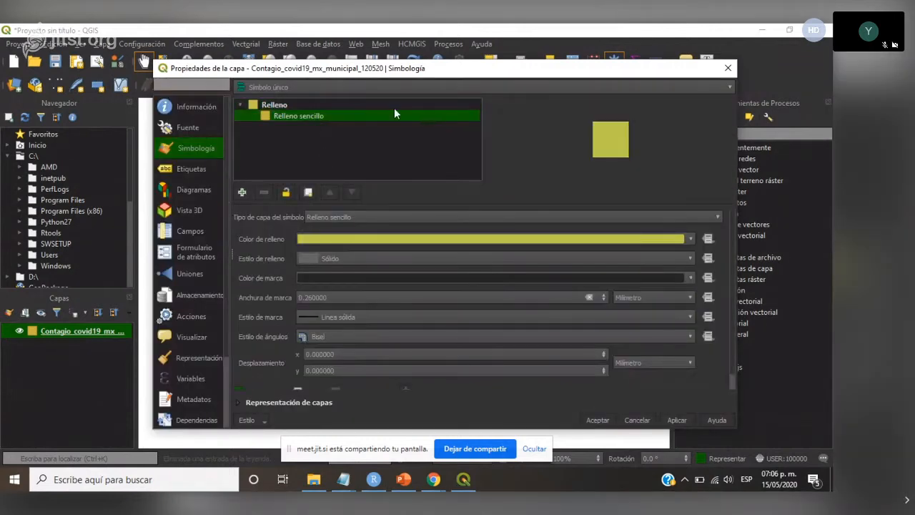
click(727, 87)
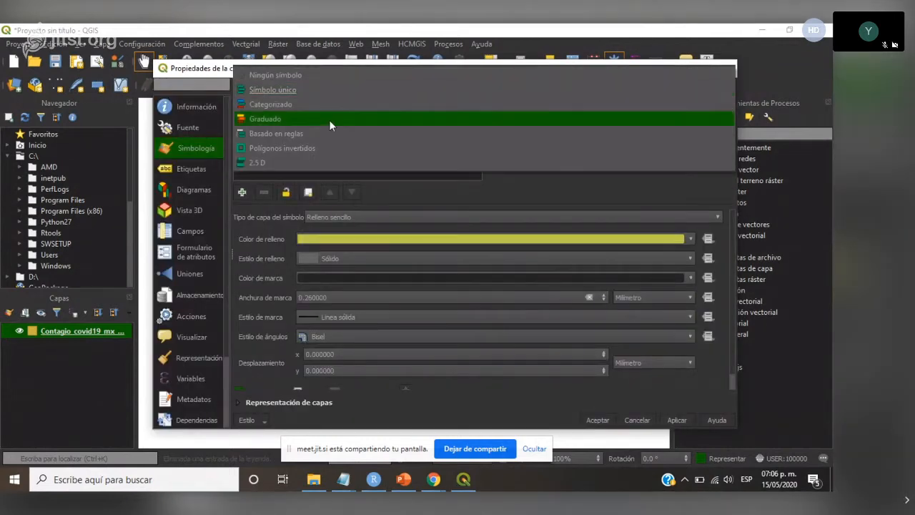
click(293, 122)
click(712, 105)
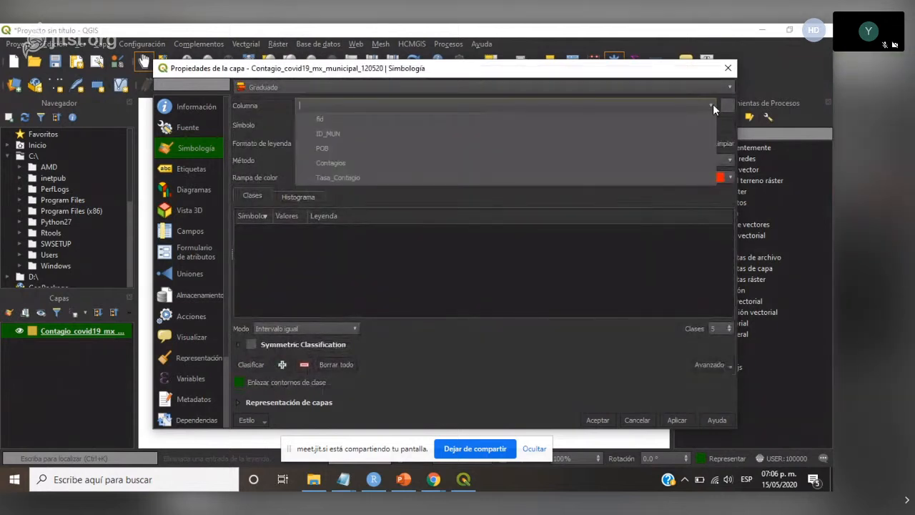
click(344, 185)
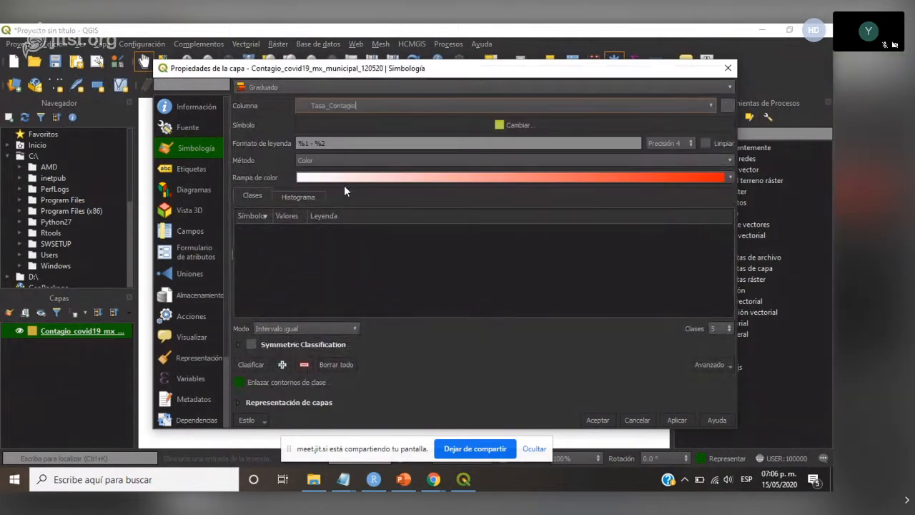
- Classify the municipal contagion rates by Rupturas naturales (Jenks) with an inverted Viridis color ramp
click(729, 179)
click(343, 330)
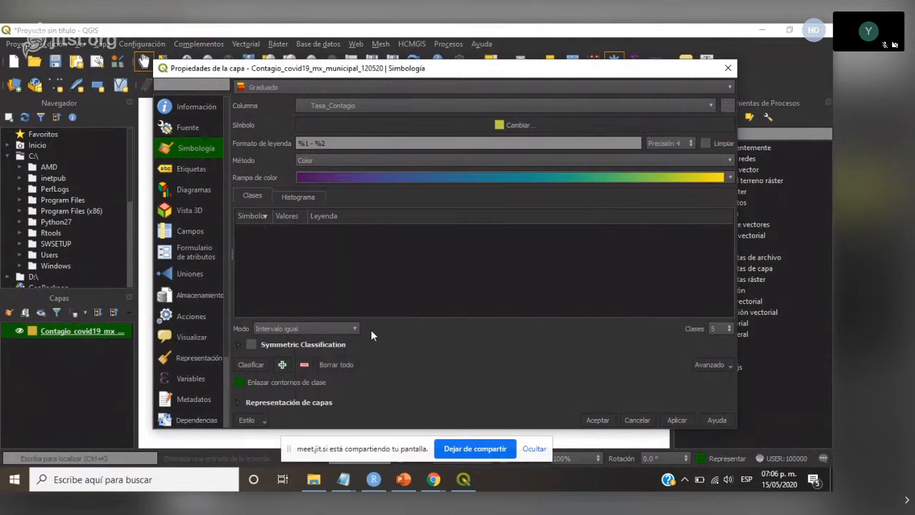
click(348, 328)
click(329, 361)
click(251, 365)
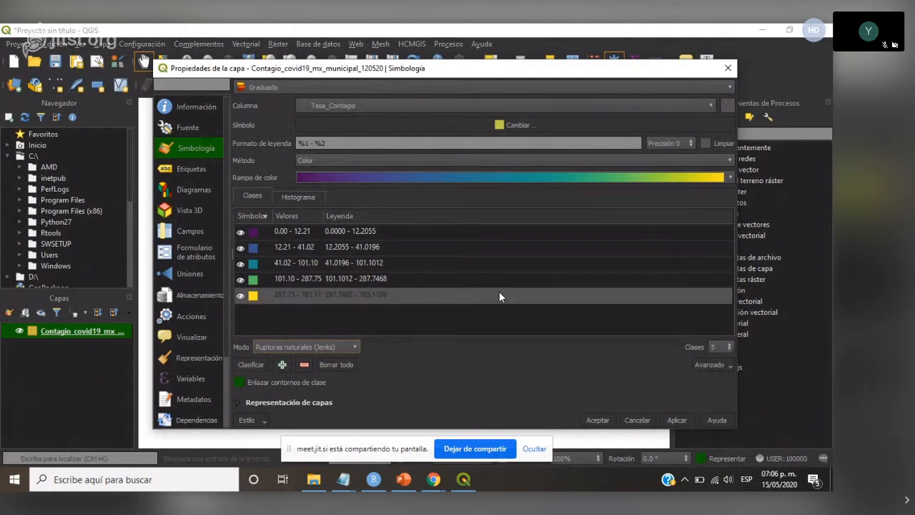
click(729, 178)
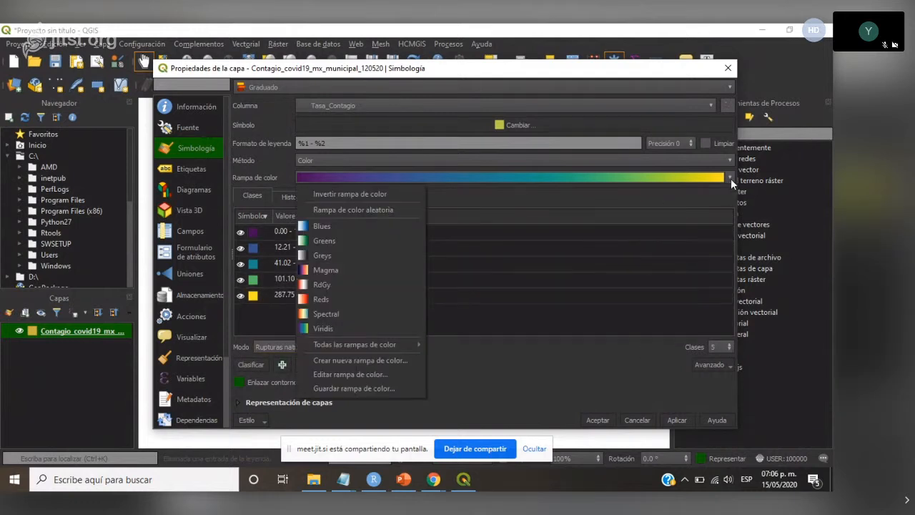
click(372, 196)
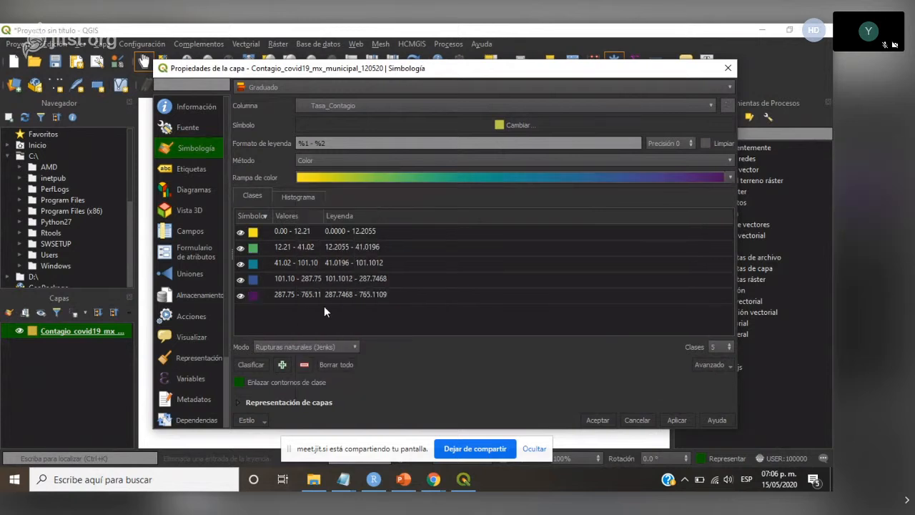
- Set the lowest class's upper limit to 0, apply the symbology, and uncover the map to check it
click(252, 237)
double_click(252, 237)
key(Escape)
double_click(300, 231)
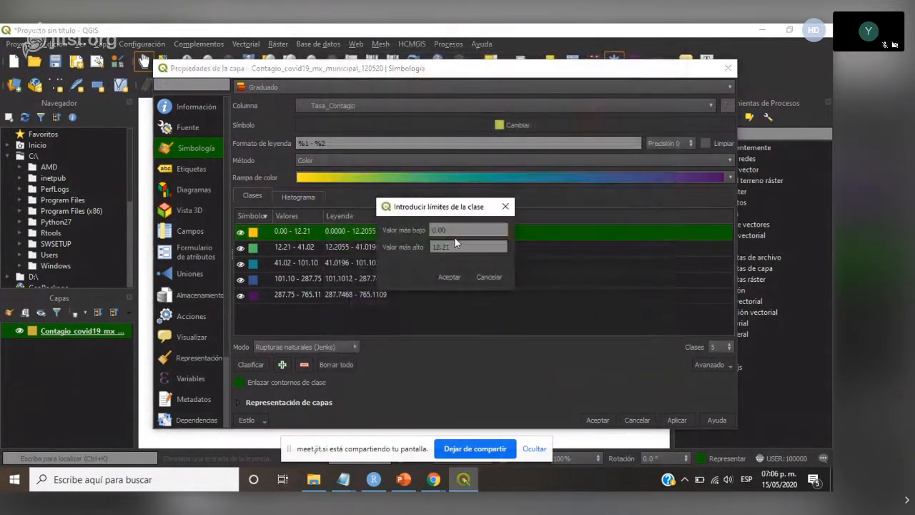
drag(473, 244, 426, 241)
text(0)
click(451, 276)
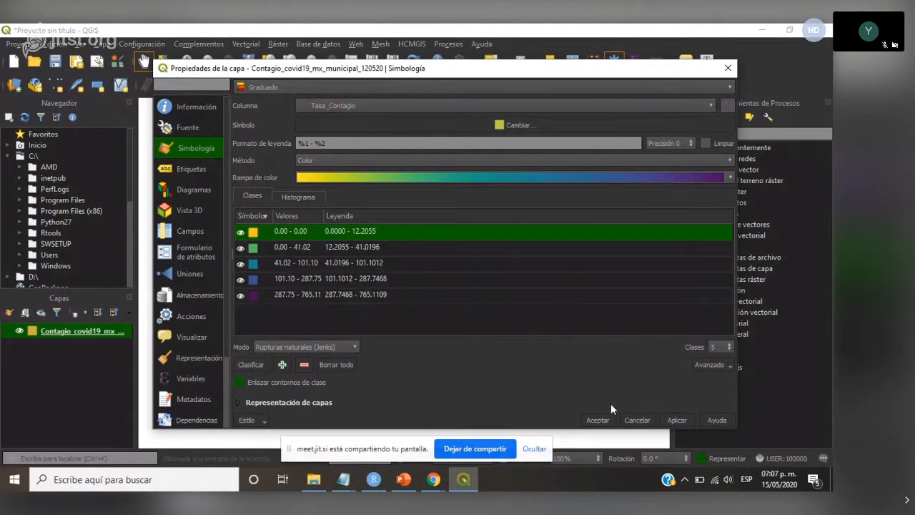
click(679, 419)
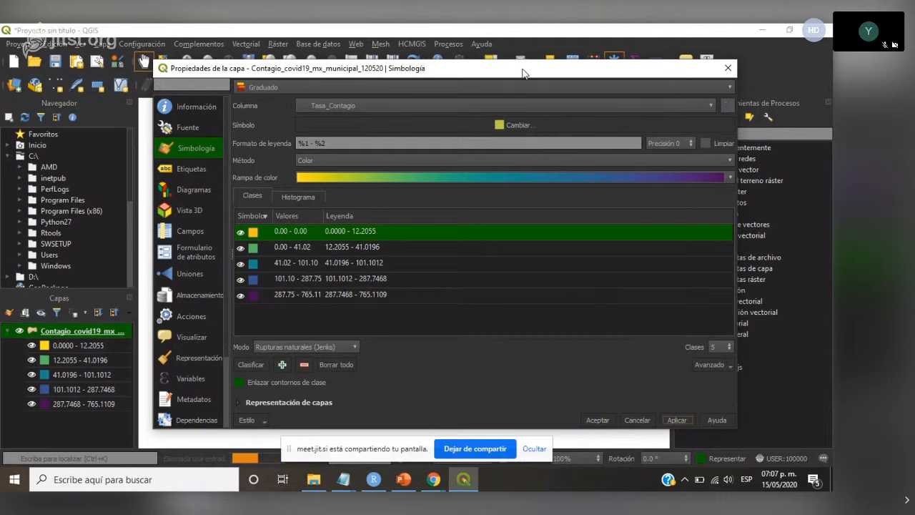
drag(522, 75, 595, 473)
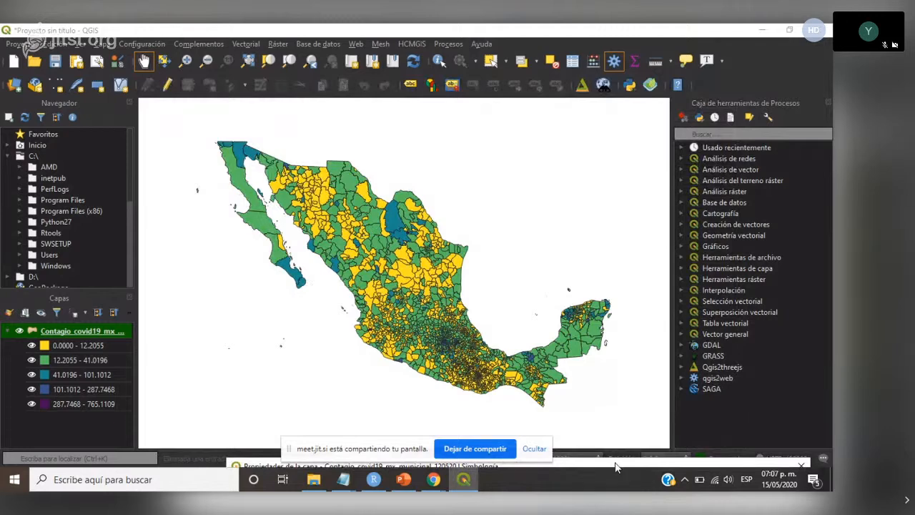
- Set the outline style of all five municipal classes to Sin plumilla and accept the layer's symbology
drag(619, 466, 545, 73)
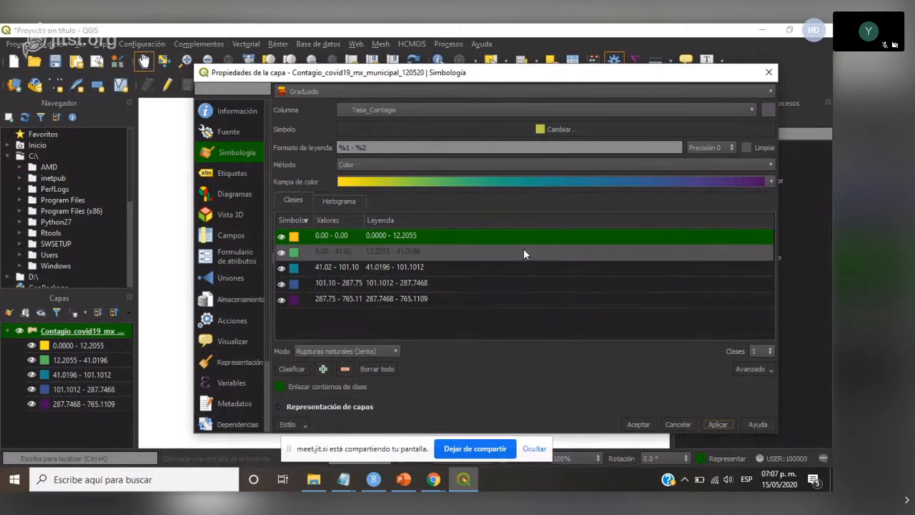
drag(592, 77, 609, 92)
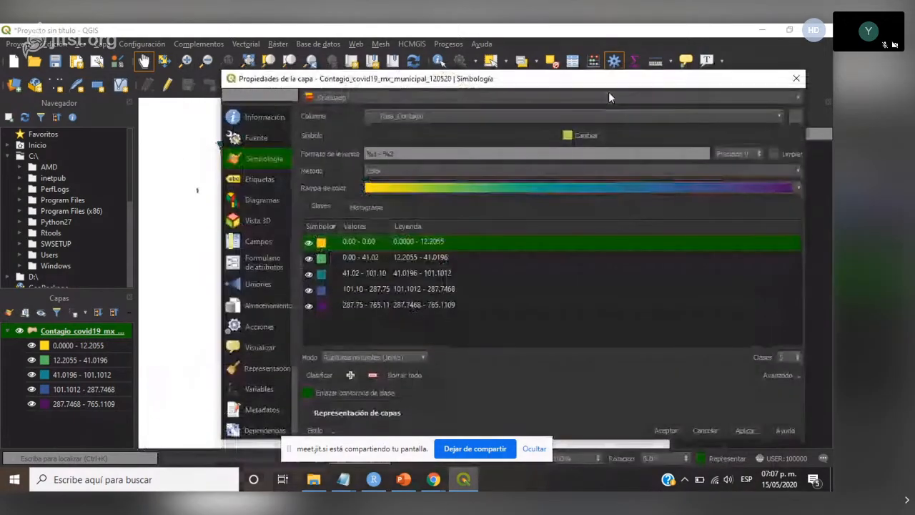
ctrl+click(323, 248)
ctrl+click(323, 246)
ctrl+click(324, 261)
ctrl+click(320, 276)
ctrl+click(322, 286)
ctrl+click(321, 308)
double_click(321, 306)
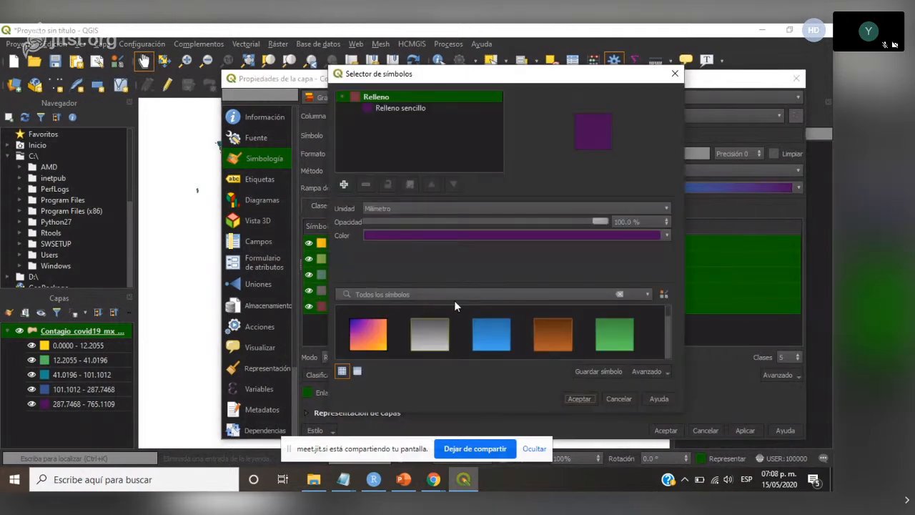
click(399, 109)
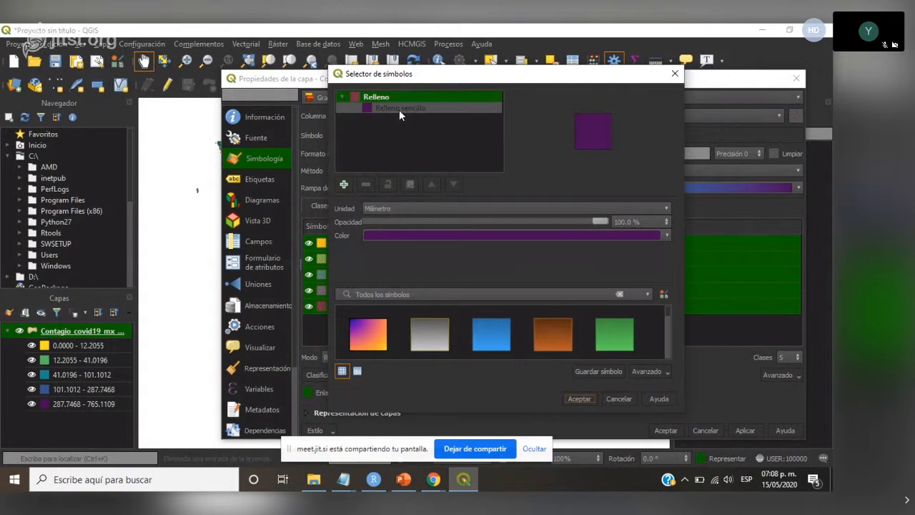
click(632, 310)
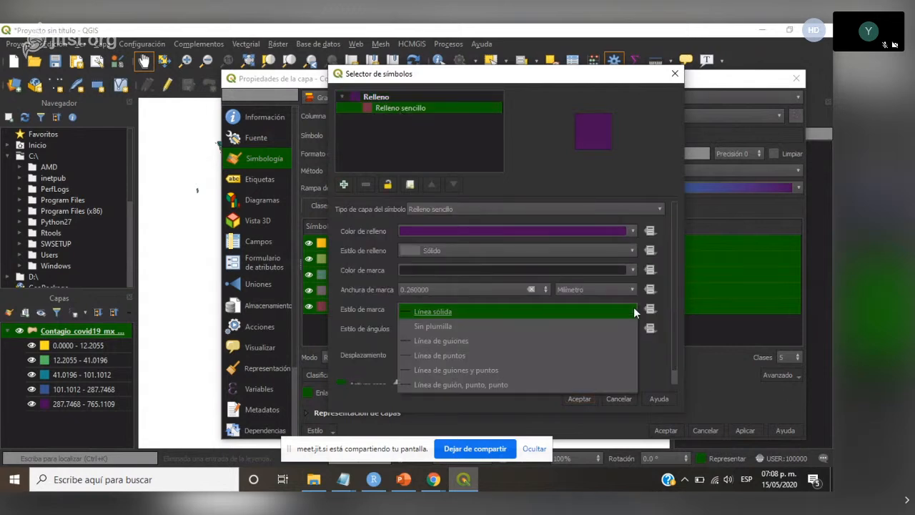
click(434, 324)
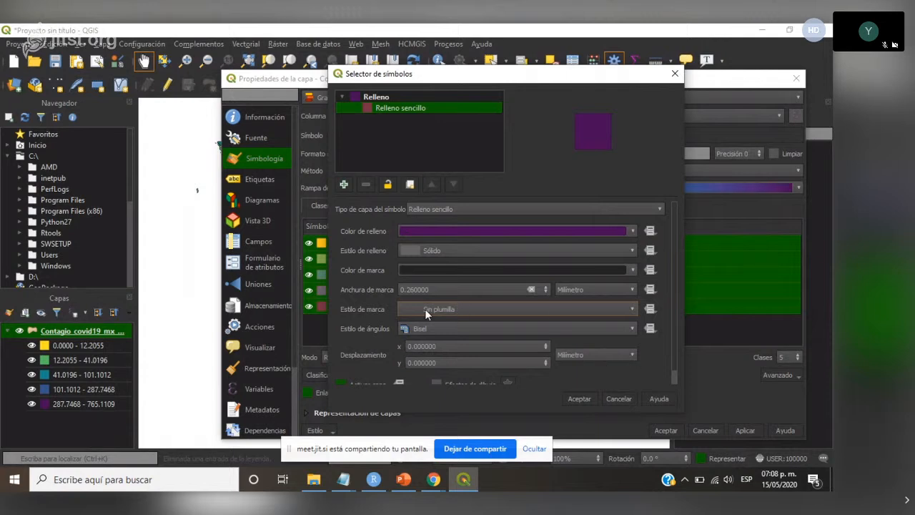
click(590, 400)
click(740, 430)
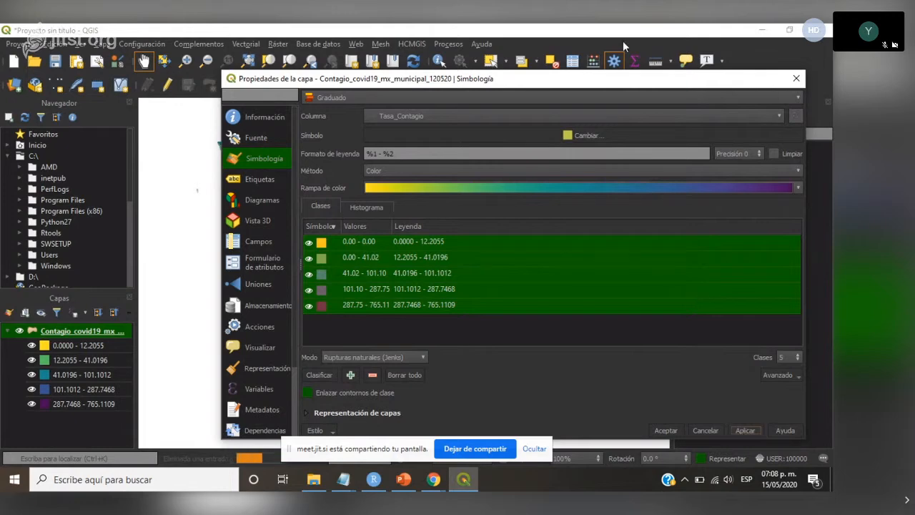
drag(566, 83, 519, 91)
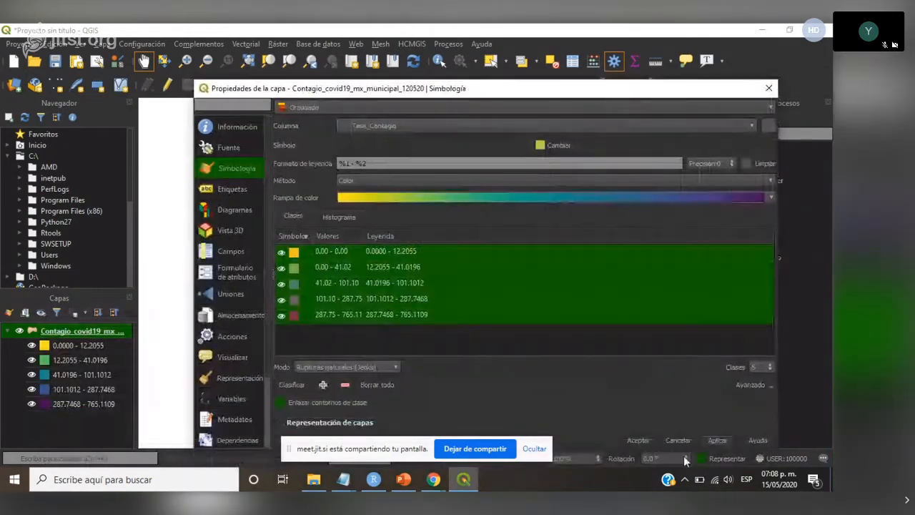
click(640, 441)
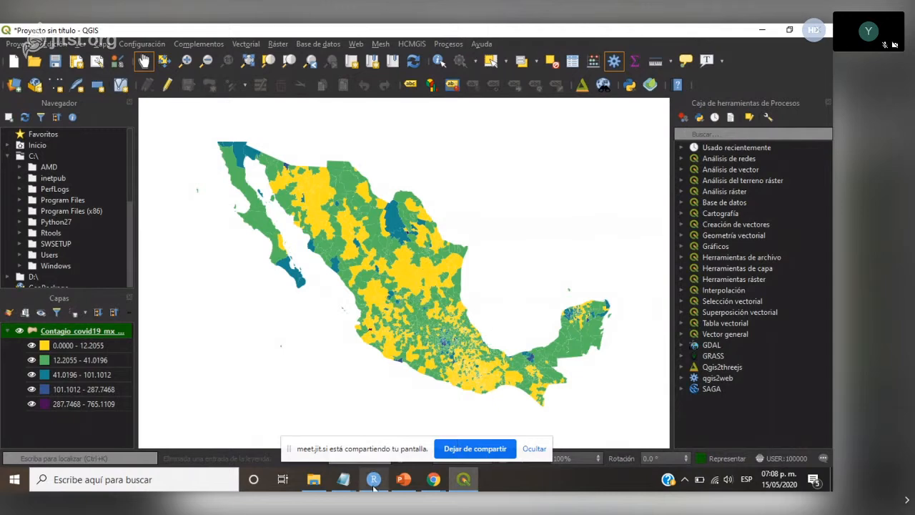
- Add the state layer Contagio_covid19_mx_120520.gpkg from the Capas folder above the municipal layer
click(323, 480)
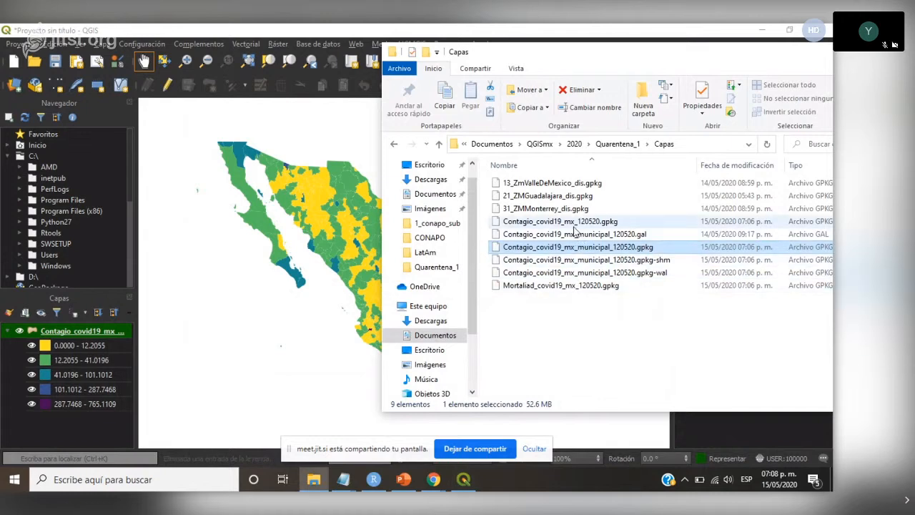
click(563, 223)
drag(564, 226, 124, 362)
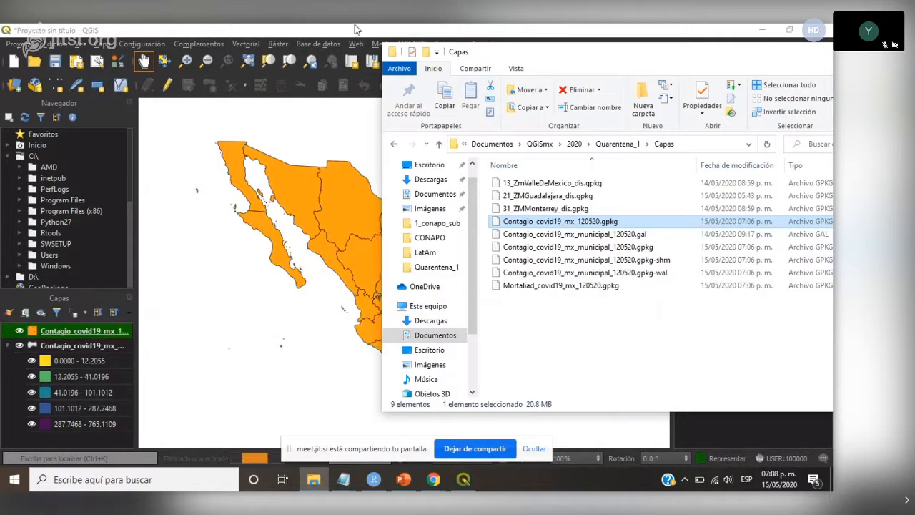
- Set the state layer's fill style to Sin relleno so only its outlines are drawn, and accept the symbology
click(356, 28)
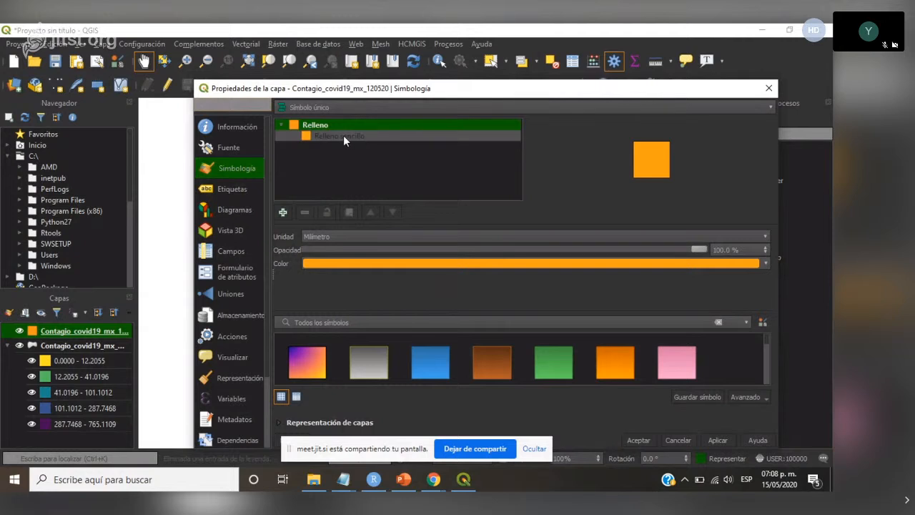
click(343, 136)
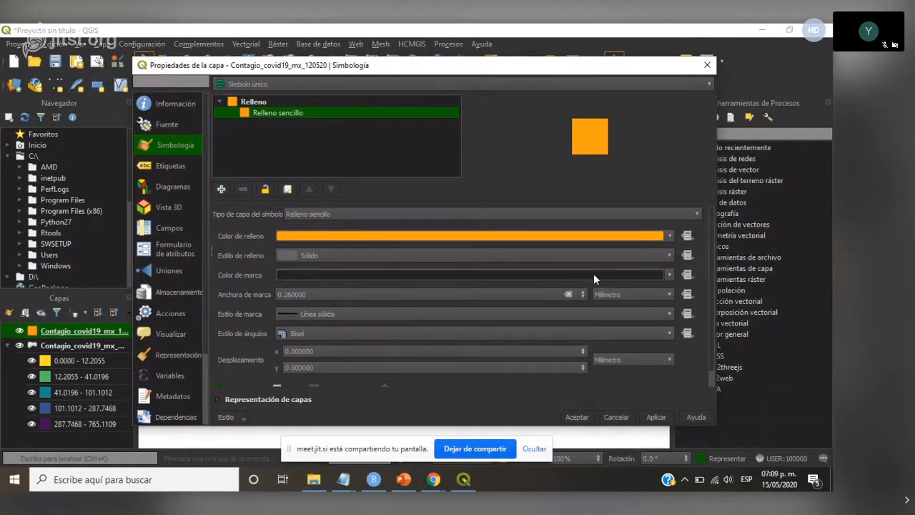
click(664, 258)
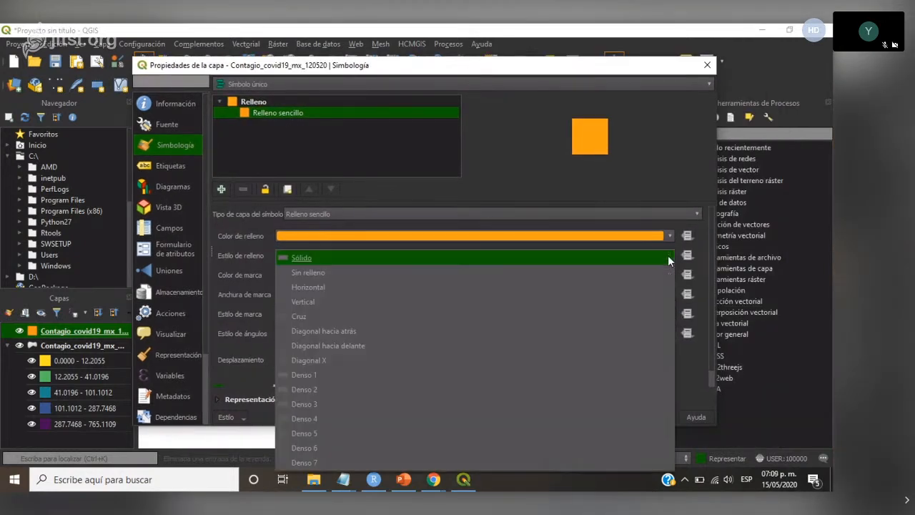
click(311, 273)
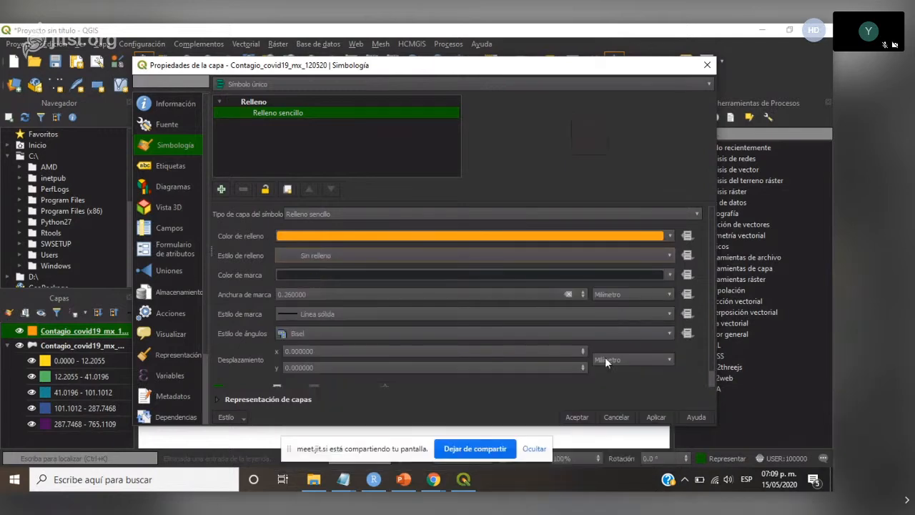
click(572, 416)
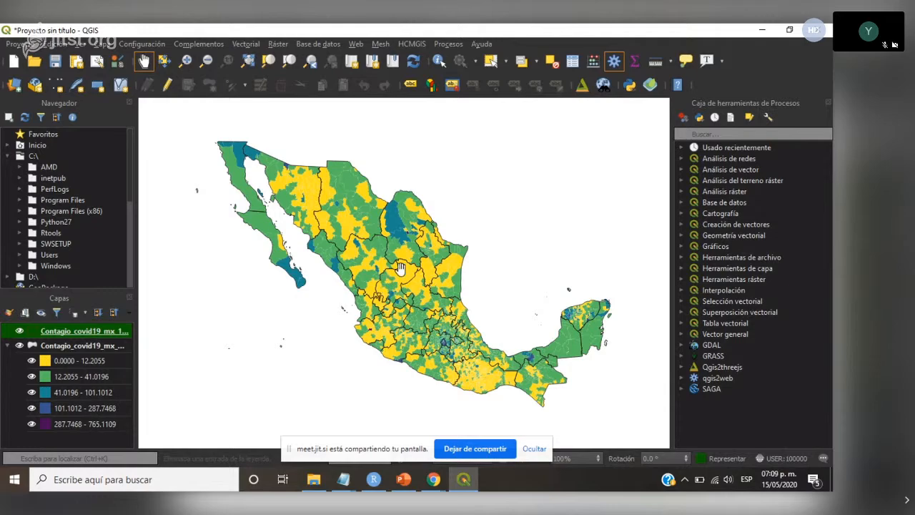
- Switch to the PowerPoint presentation at slide 14, the section on local spatial association analysis
click(403, 480)
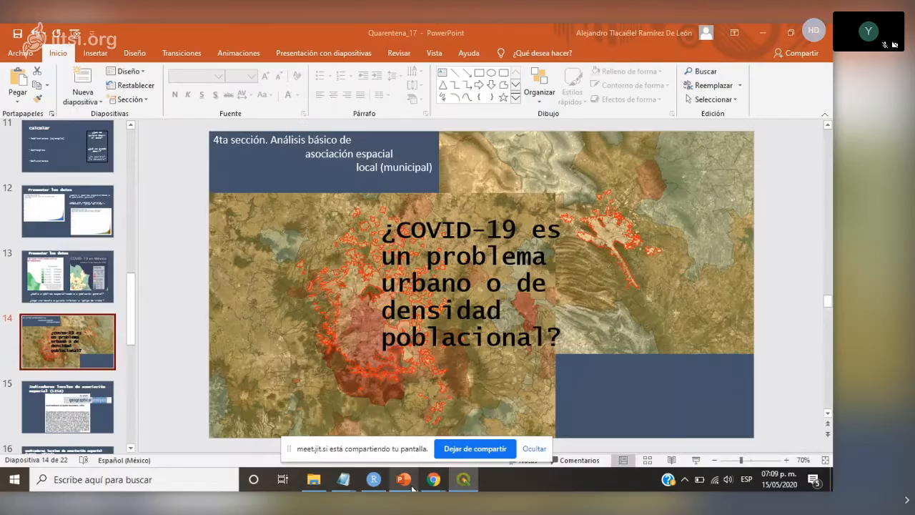
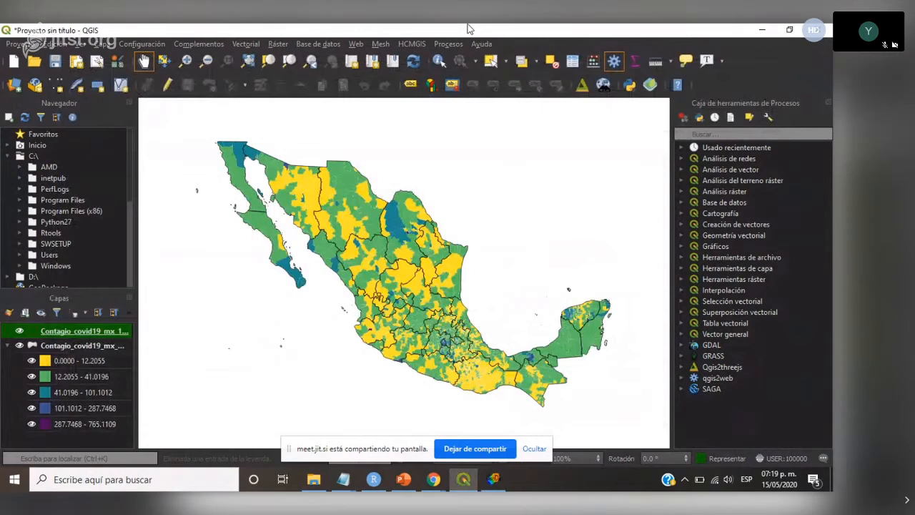
- Start a new empty QGIS project without saving the current one, and switch to GeoDa
key(ctrl+n)
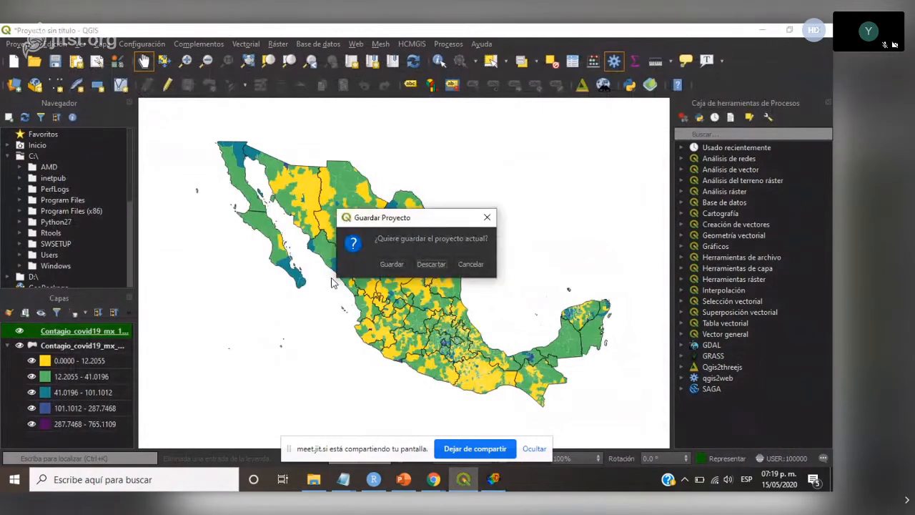
key(Escape)
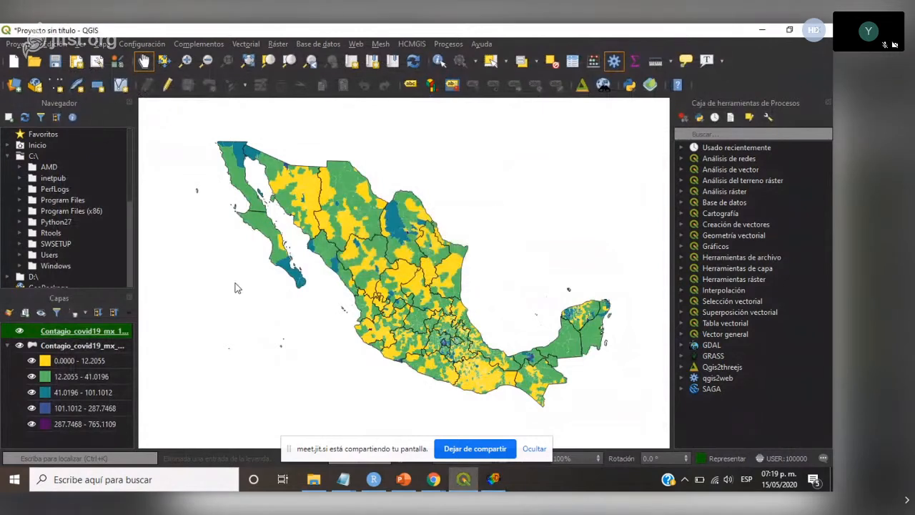
click(493, 479)
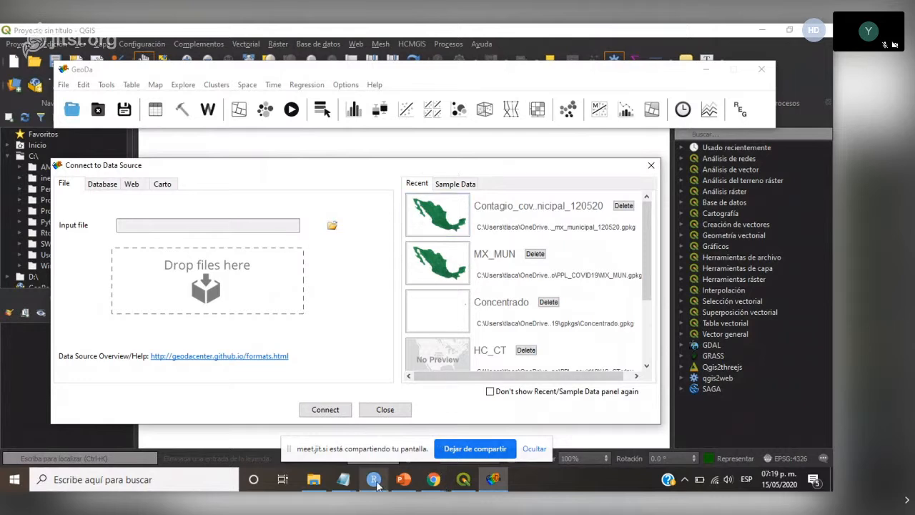
- In File Explorer, go to the Quarentena_1 Capas folder and delete the existing Contagio_covid19_mx_municipal_120520.gal weights file
click(322, 483)
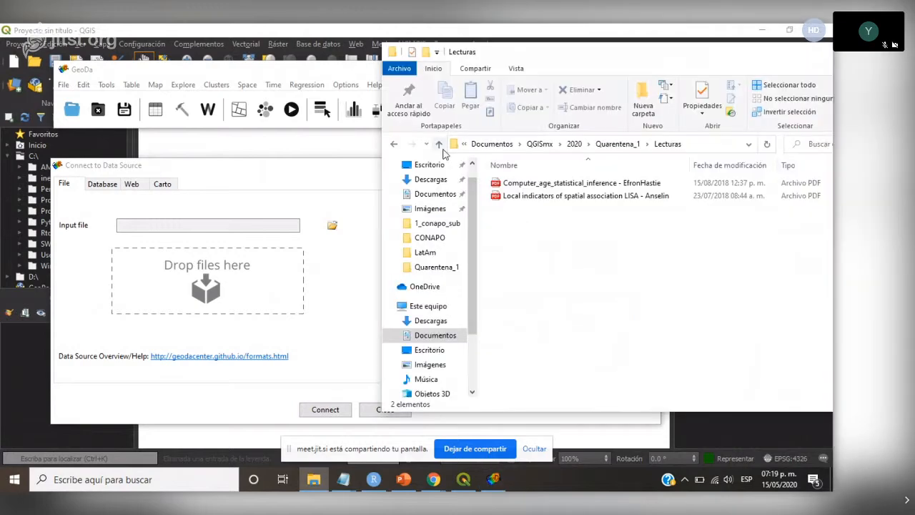
click(438, 144)
click(525, 201)
double_click(522, 197)
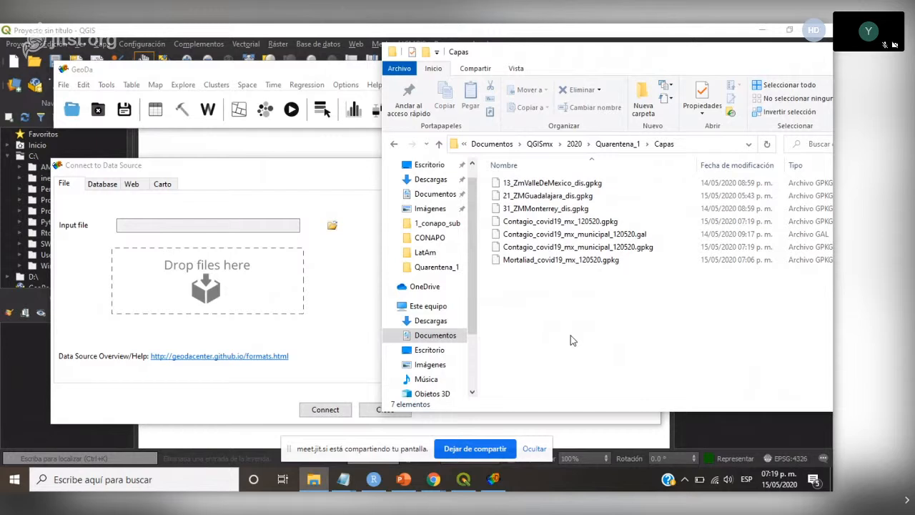
click(643, 237)
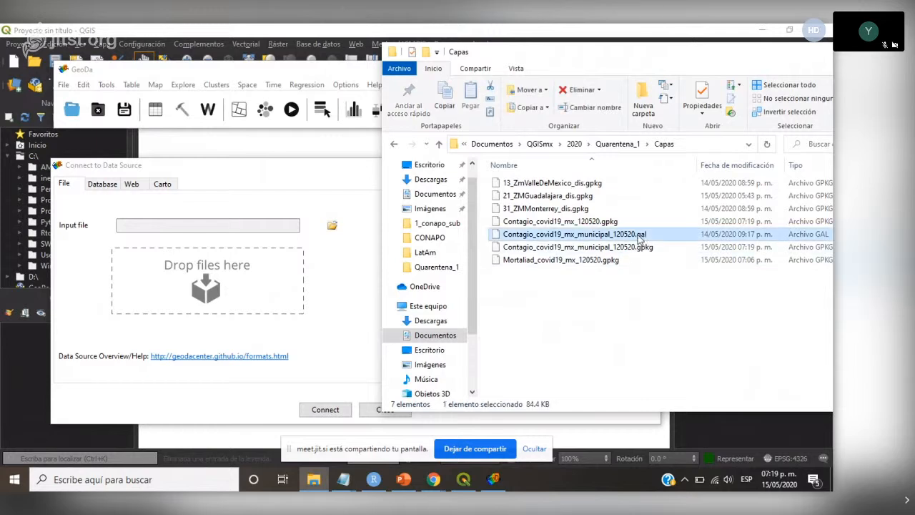
right_click(604, 236)
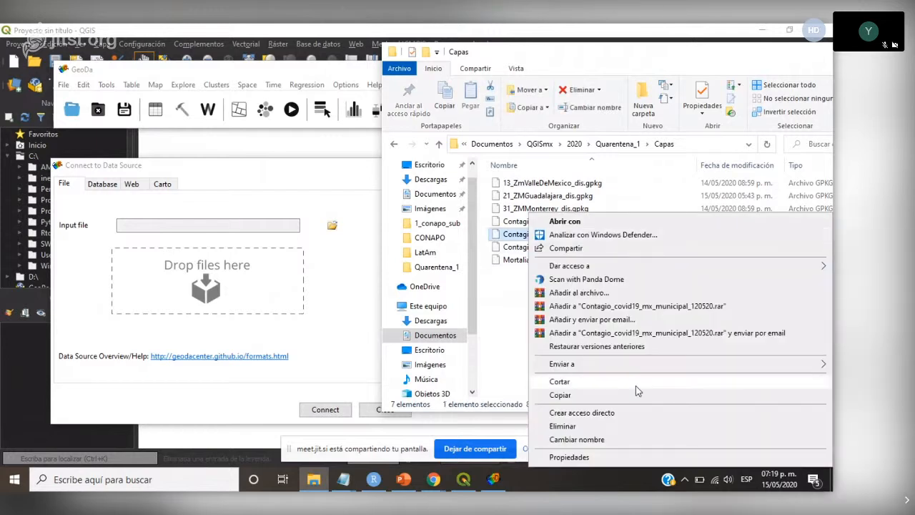
click(562, 427)
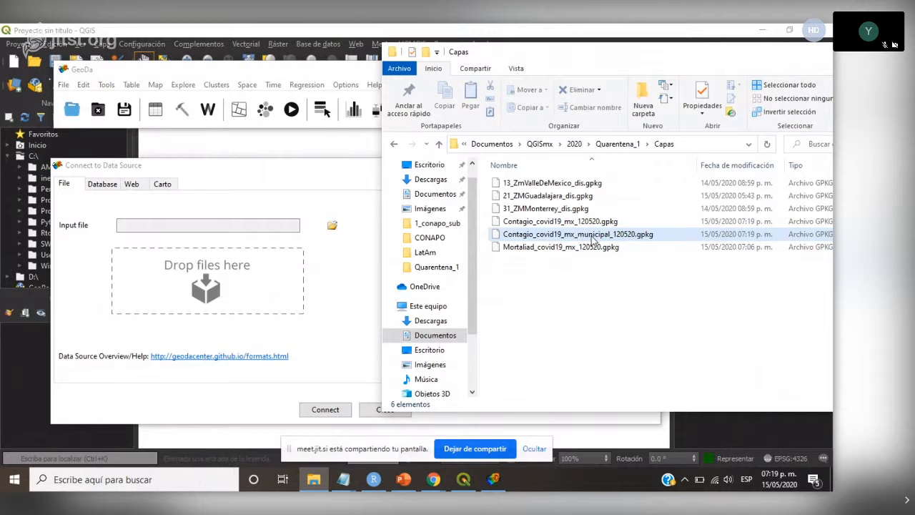
- Load Contagio_covid19_mx_municipal_120520.gpkg from the Capas folder into GeoDa, connecting to its Contagio_covid19_mx_municipal_120520 layer
click(592, 236)
drag(592, 240, 266, 288)
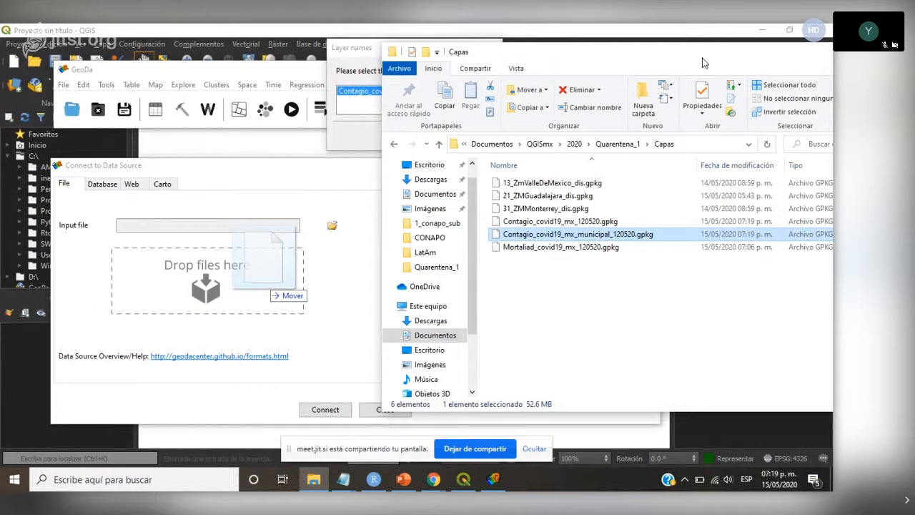
click(323, 379)
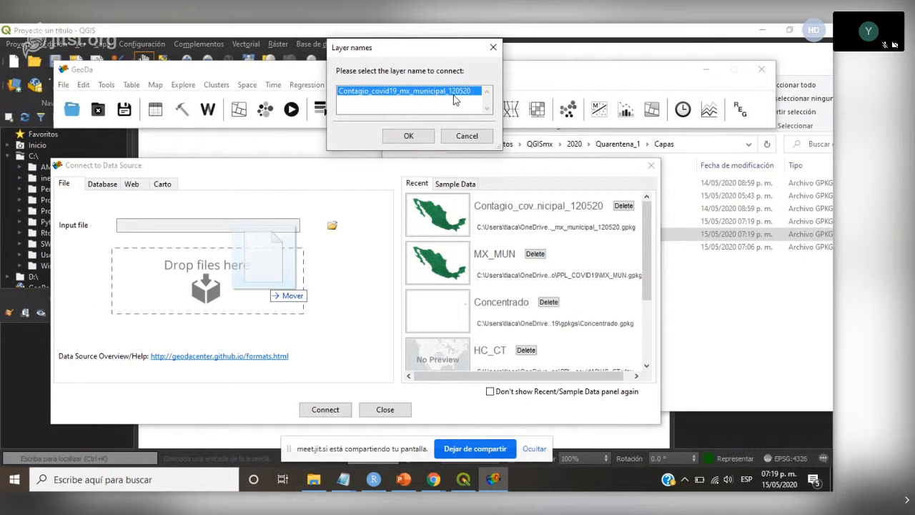
click(410, 138)
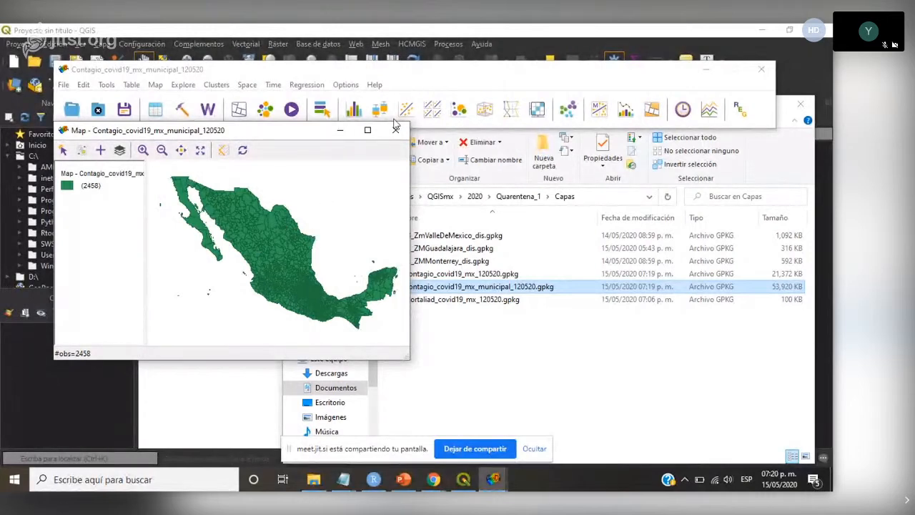
- Move the map window clear of the main toolbar, try selecting a single northwestern municipality, and clear the selection
drag(311, 131, 306, 155)
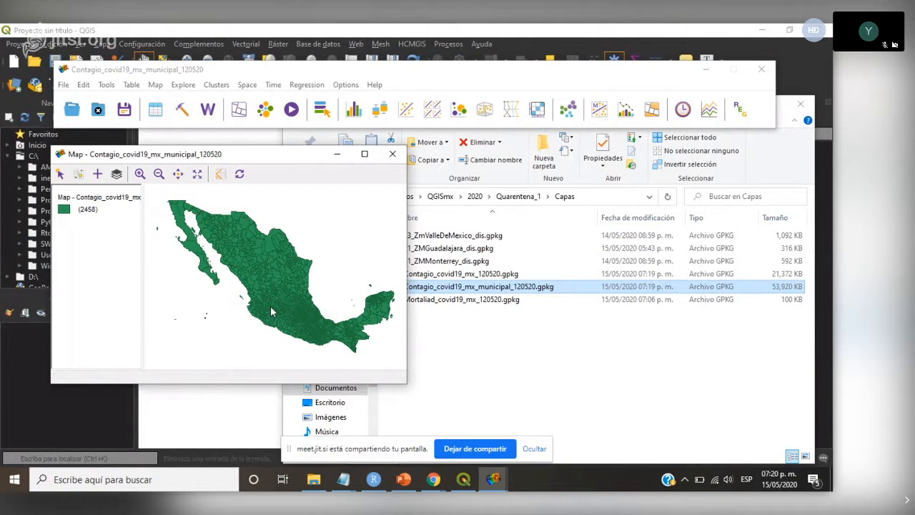
click(306, 271)
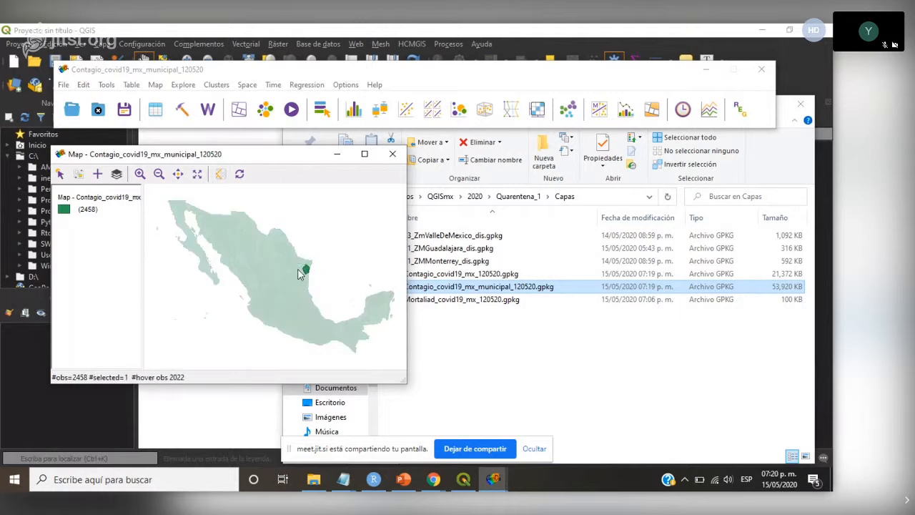
click(337, 249)
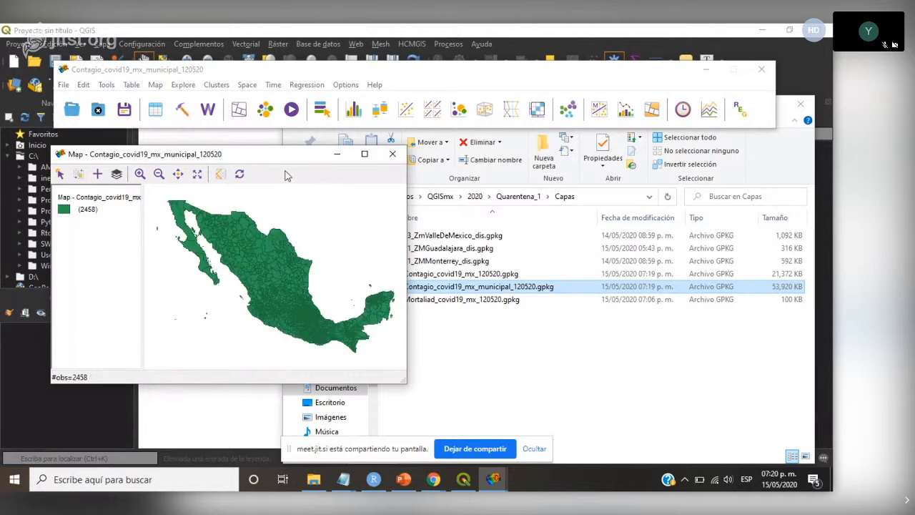
- Set up a new spatial weights file with id_mun as the ID variable, keeping queen contiguity of order 1
click(207, 115)
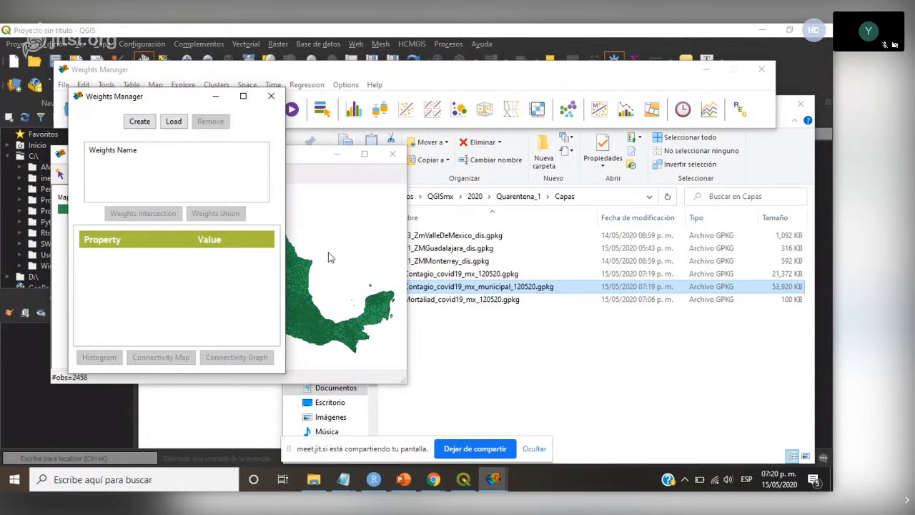
click(140, 121)
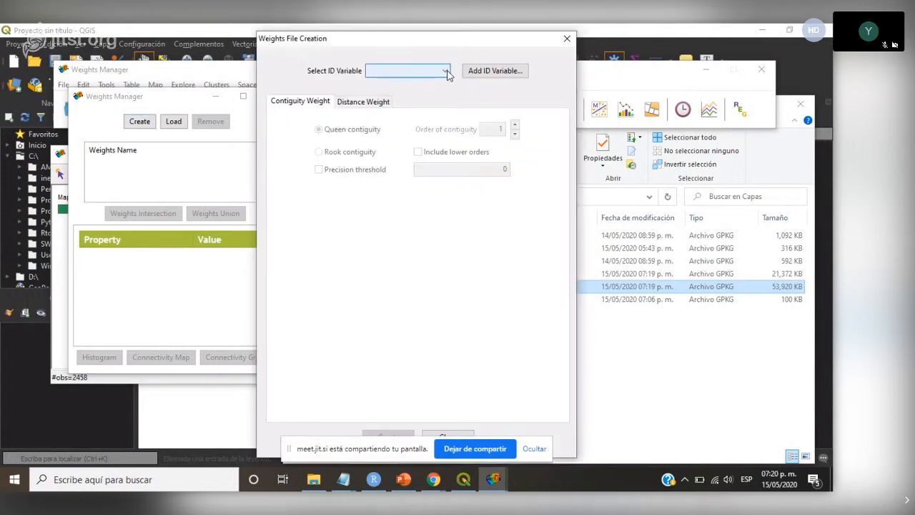
click(445, 71)
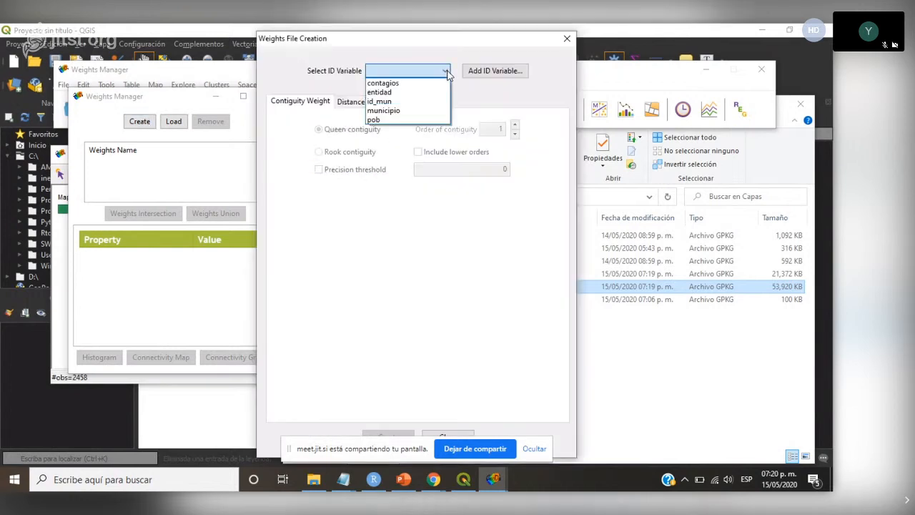
click(384, 102)
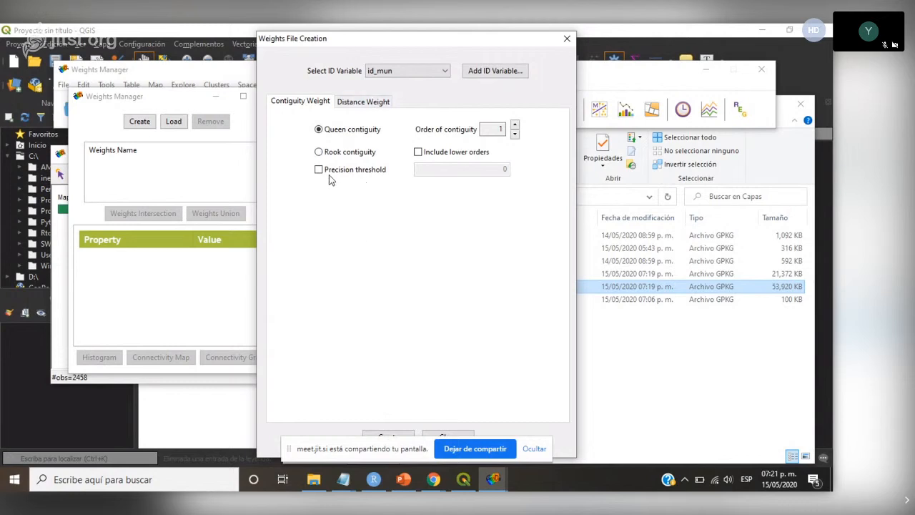
drag(428, 44, 423, 42)
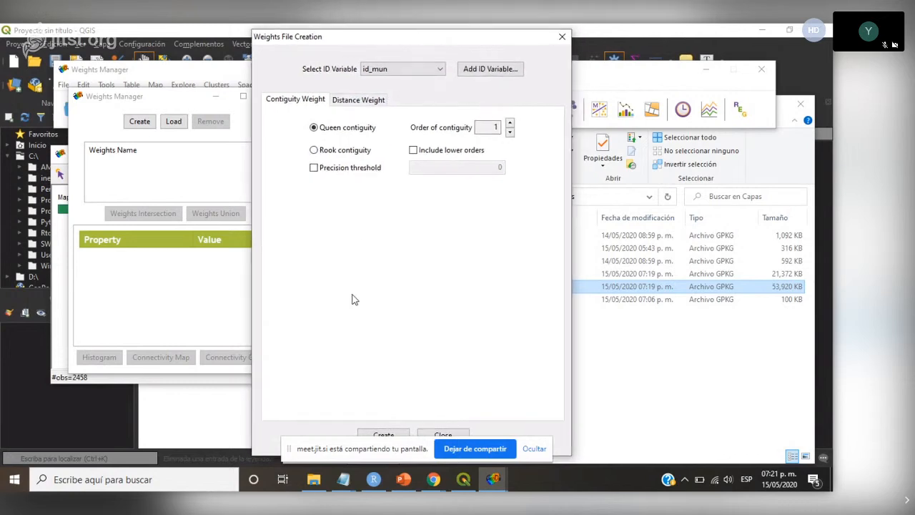
- Create the weights file as Contagio_covid19_mx_municipal_120520.gal in the Capas folder, and enlarge the Weights Manager to show all its properties
click(384, 436)
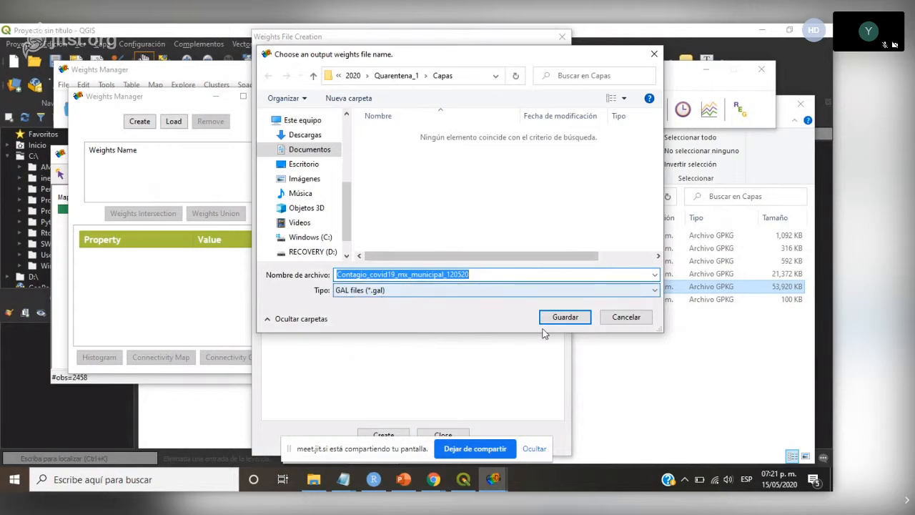
click(563, 320)
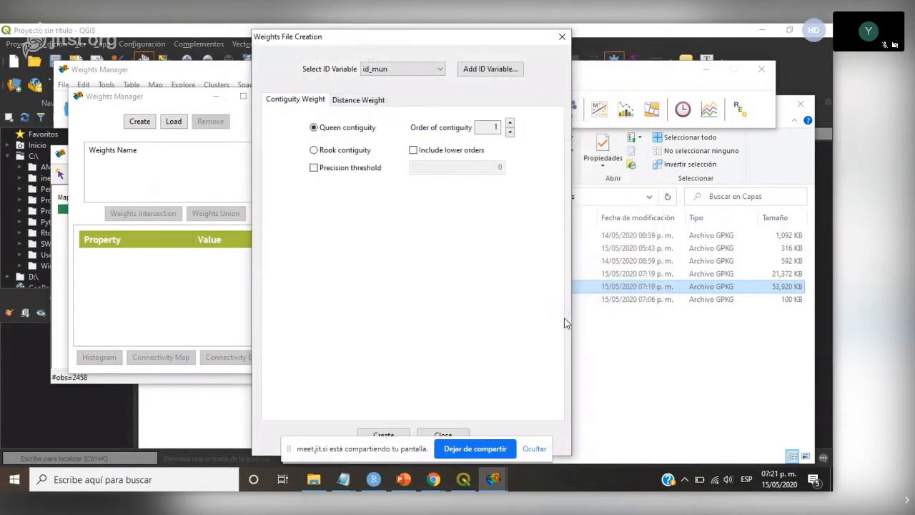
click(552, 259)
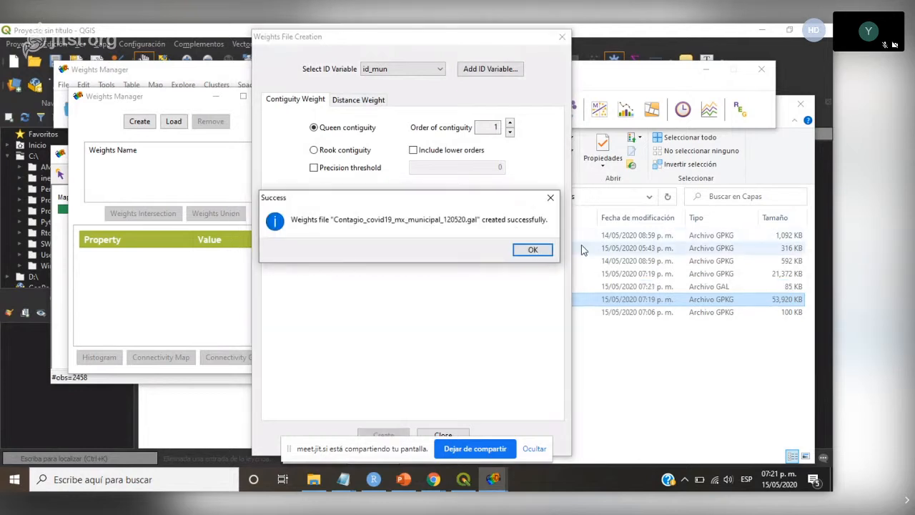
click(533, 252)
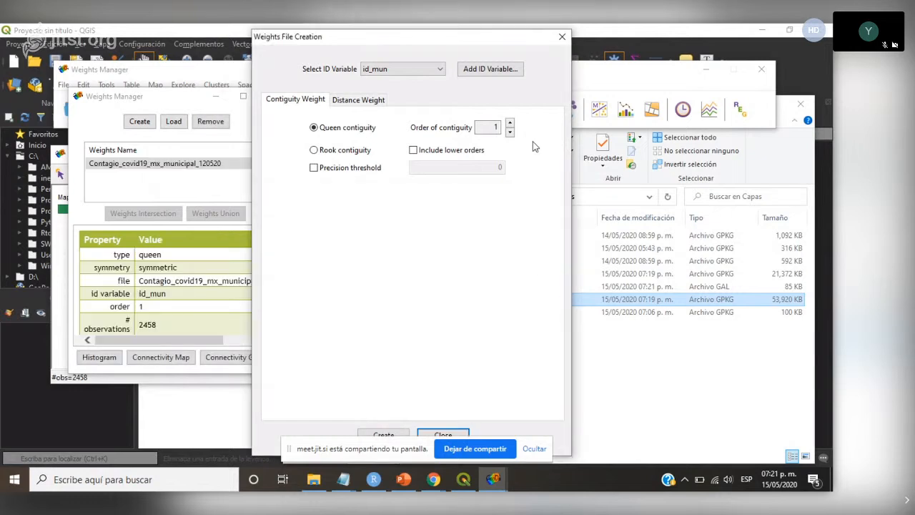
click(562, 39)
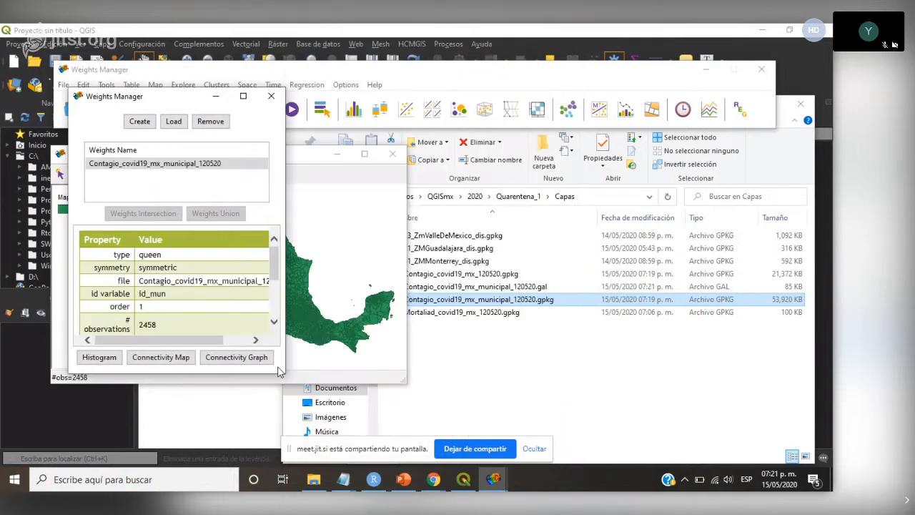
drag(284, 375, 439, 427)
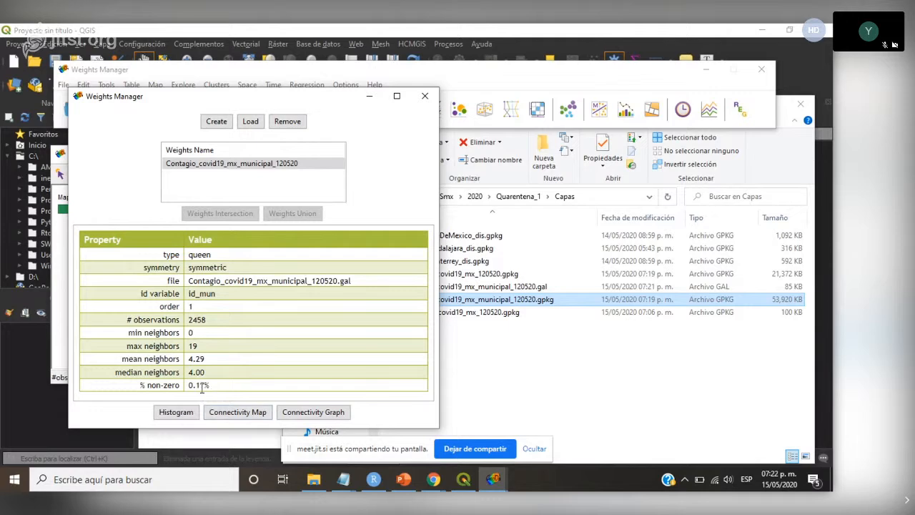
- Switch to PowerPoint to view slide 18 comparing random and observed municipal contagion rates, and minimise the presentation
click(434, 481)
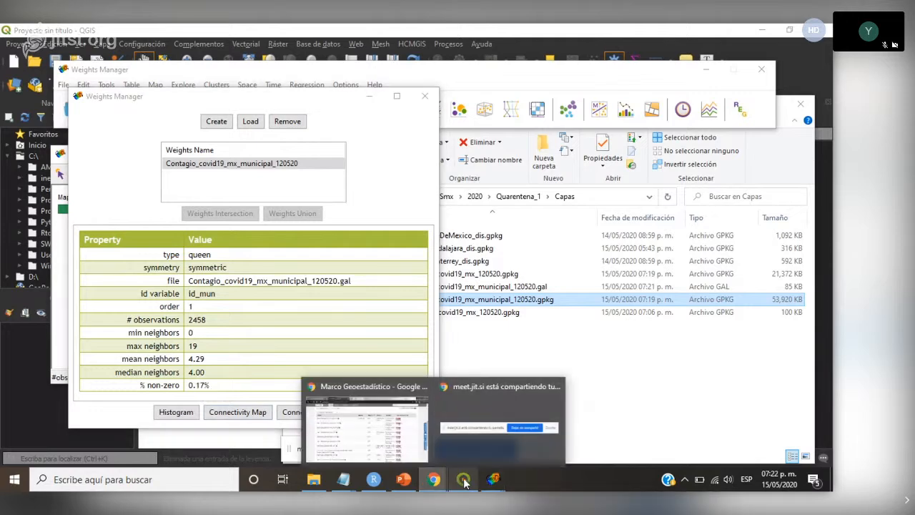
click(463, 479)
click(402, 483)
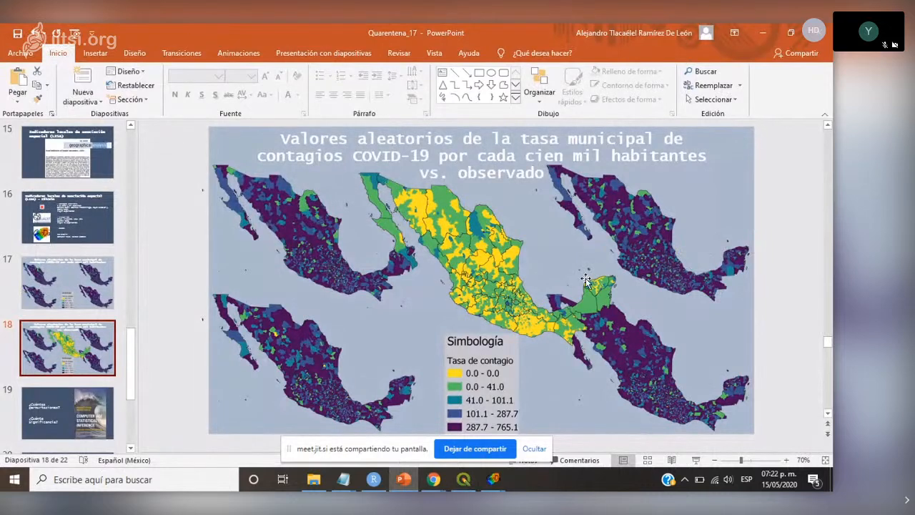
click(762, 33)
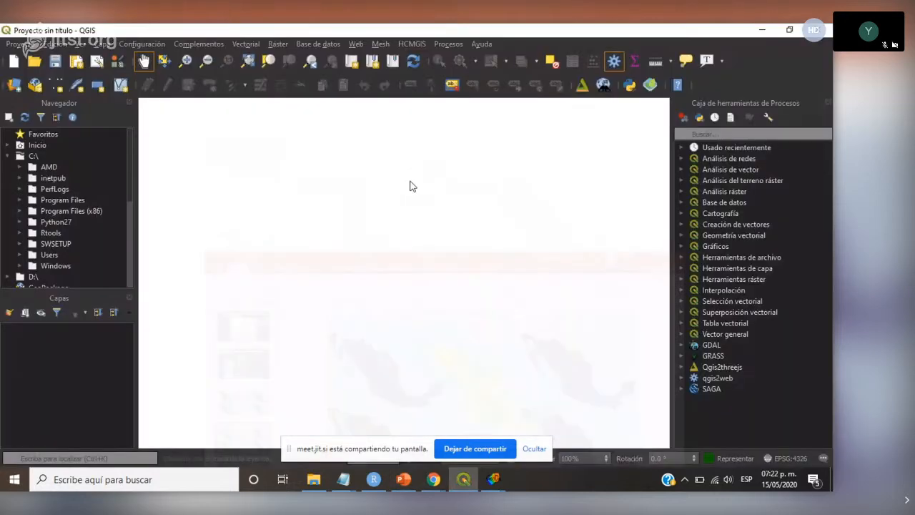
- Return to GeoDa to review the weights' neighbour properties, close the Weights Manager, and bring back the map and main windows
mouse_move(493, 479)
click(584, 423)
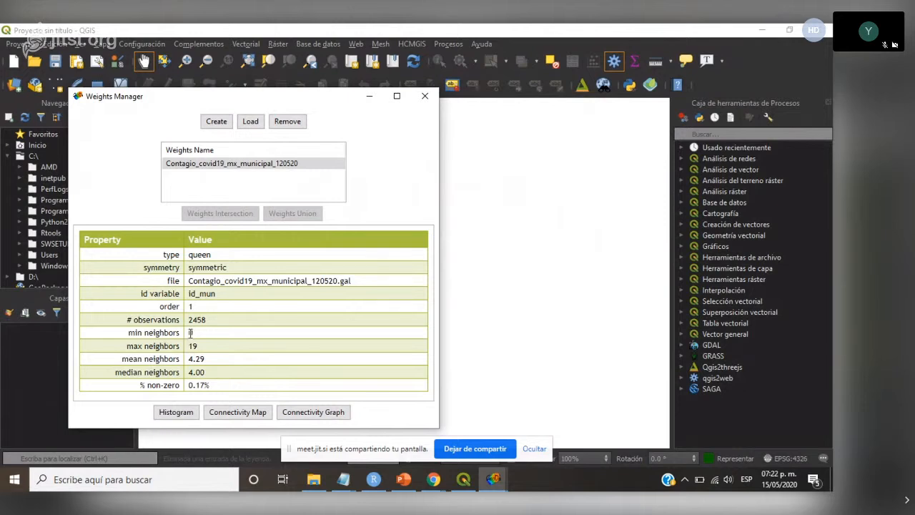
click(424, 96)
mouse_move(494, 478)
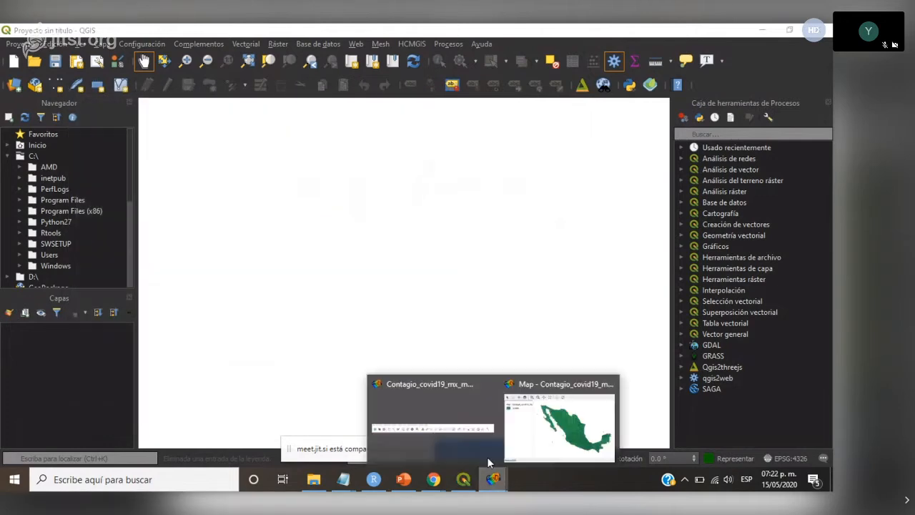
click(537, 417)
click(438, 397)
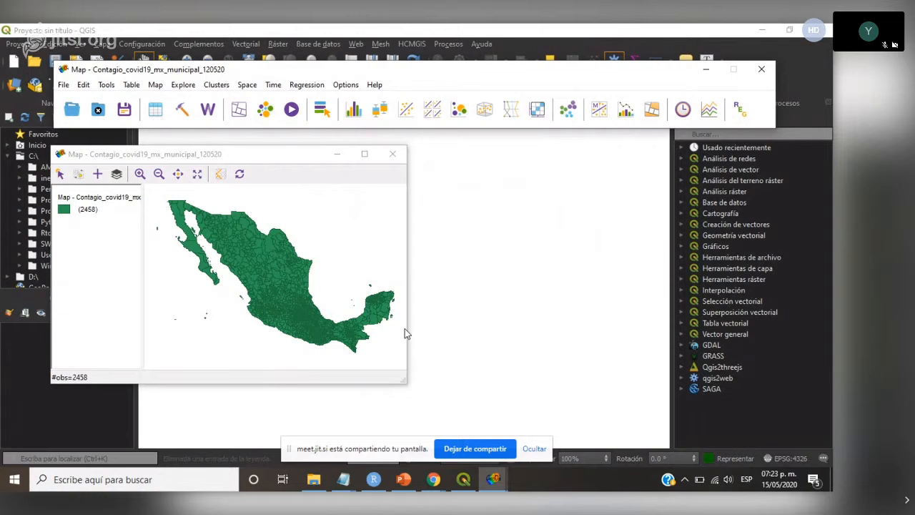
- Select individual municipalities in northern and west-central Mexico to illustrate neighbourhoods, and clear the selection
click(270, 245)
click(272, 306)
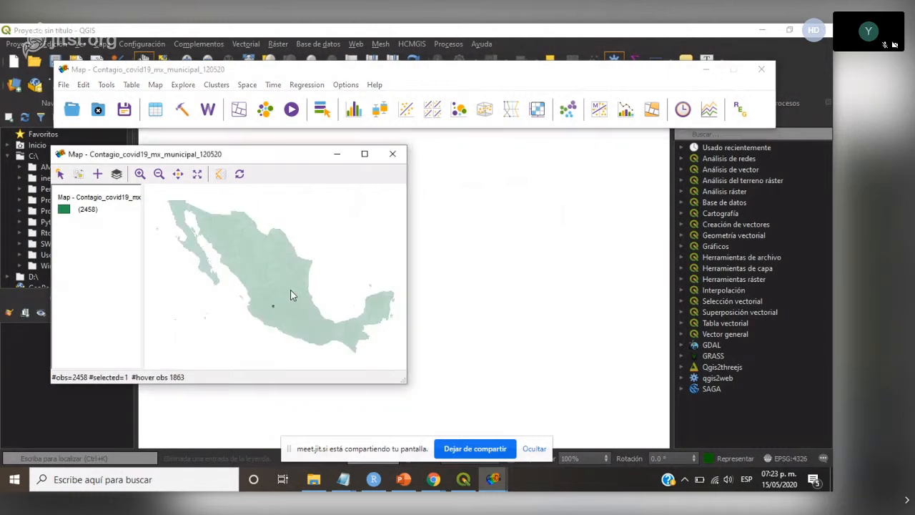
click(338, 245)
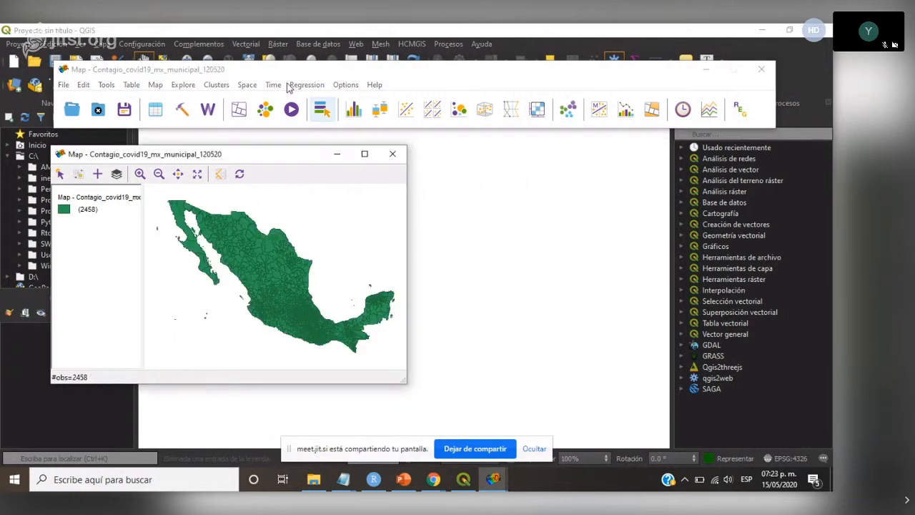
- Run Univariate Local Moran's I on tasa_contagio with the municipal contagion weights, producing the cluster map and Moran scatter plot
click(247, 85)
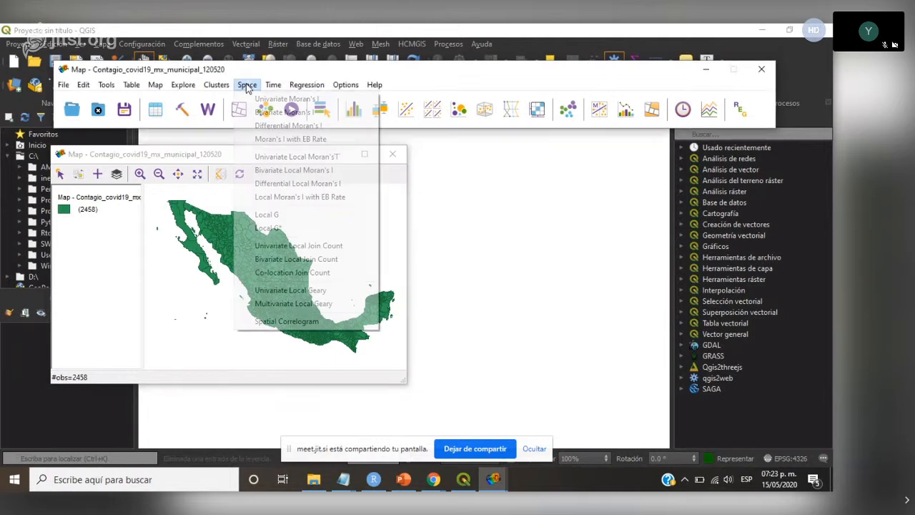
click(296, 157)
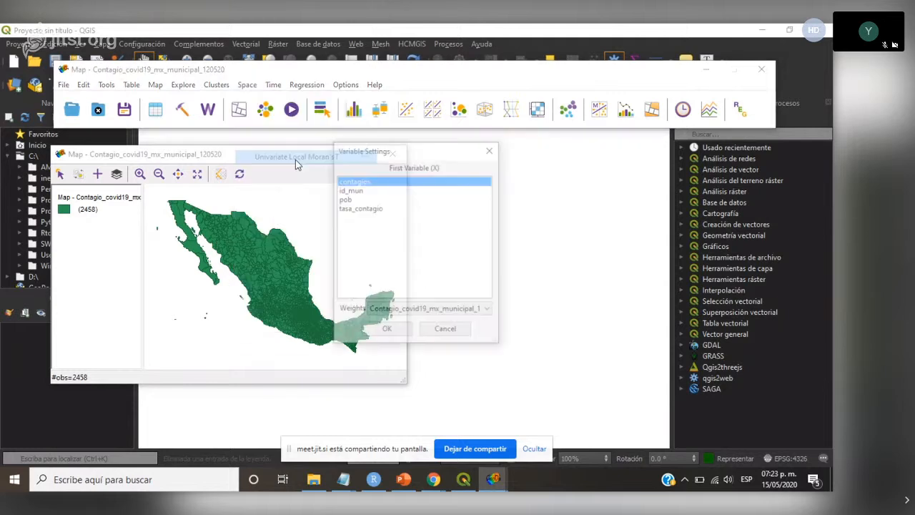
click(367, 209)
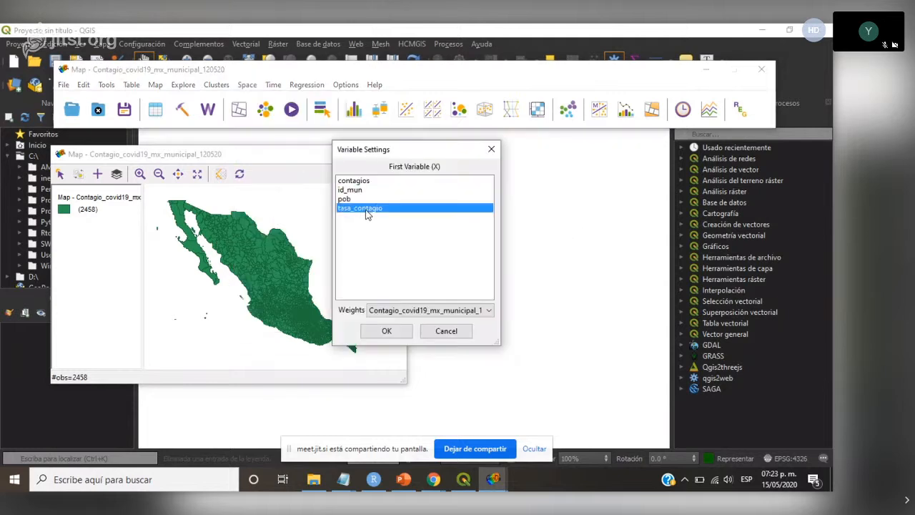
click(398, 337)
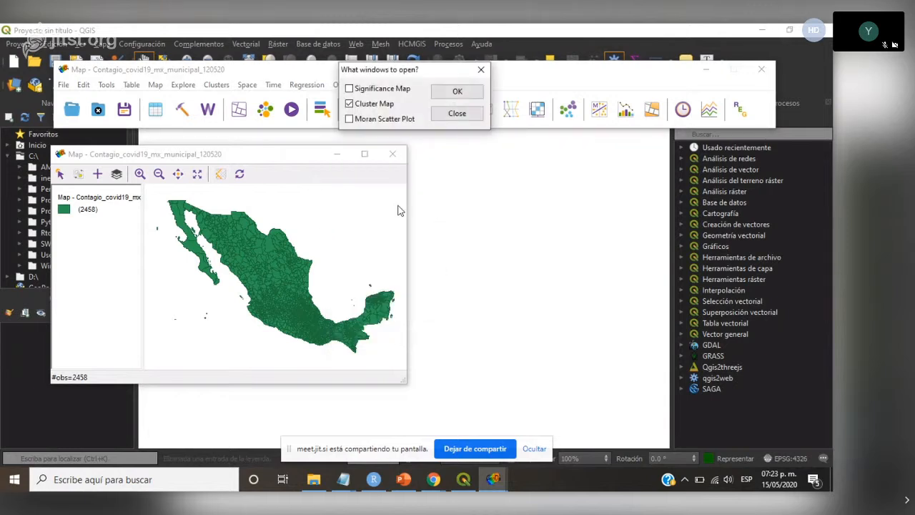
click(349, 121)
click(457, 97)
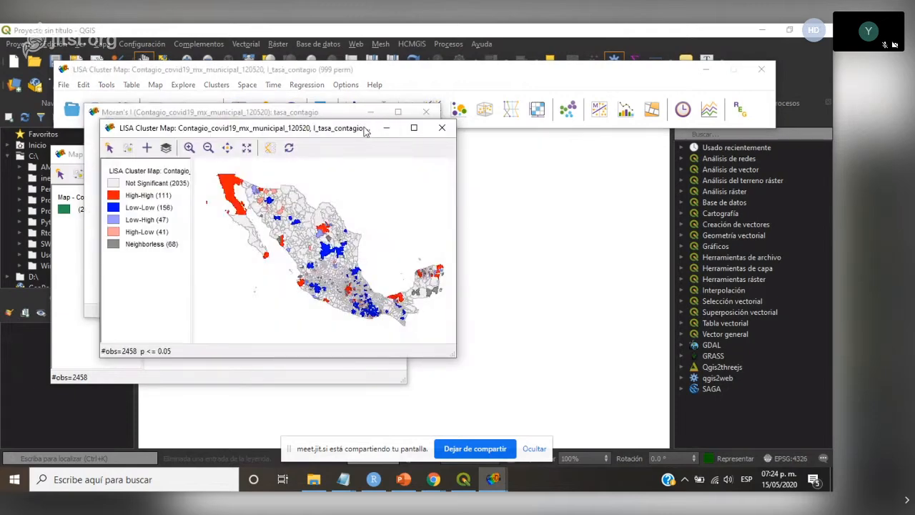
- Arrange the LISA cluster map and the Moran scatter plot side by side, each filling half of the screen
drag(365, 130, 361, 155)
drag(341, 113, 583, 165)
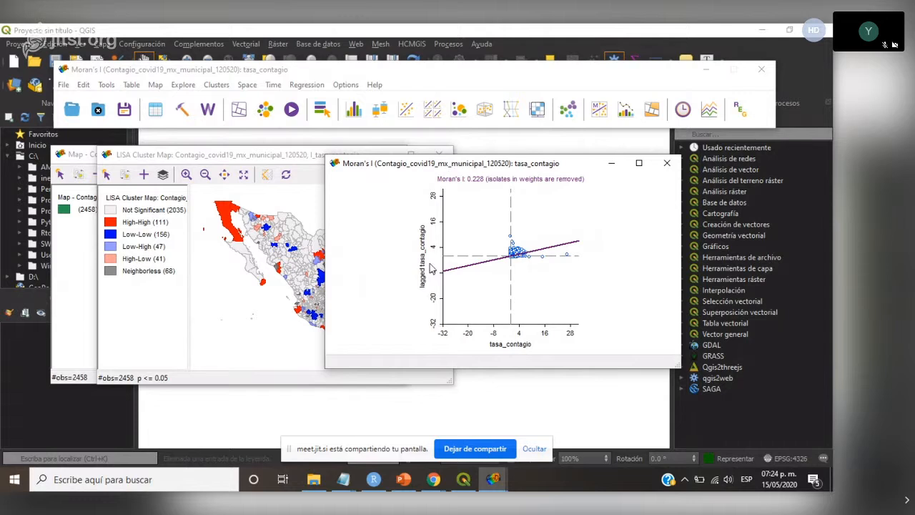
click(638, 164)
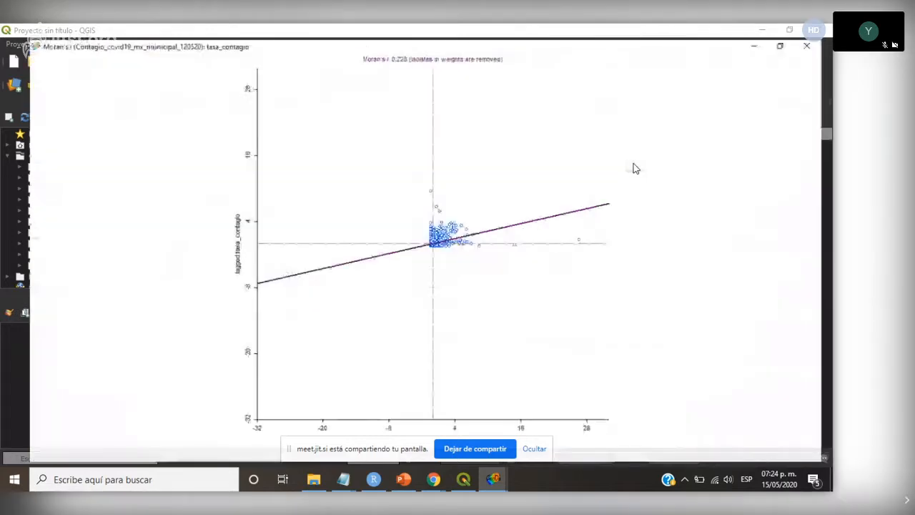
click(790, 30)
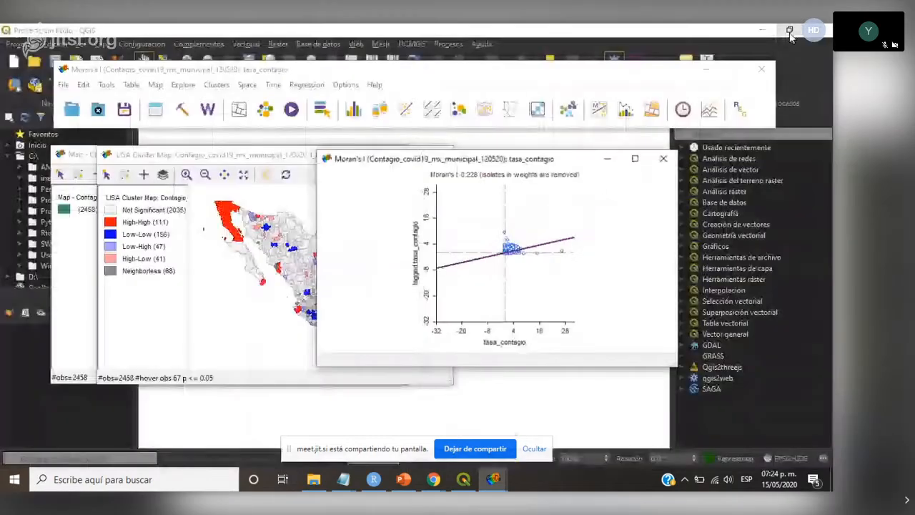
key(super+Right)
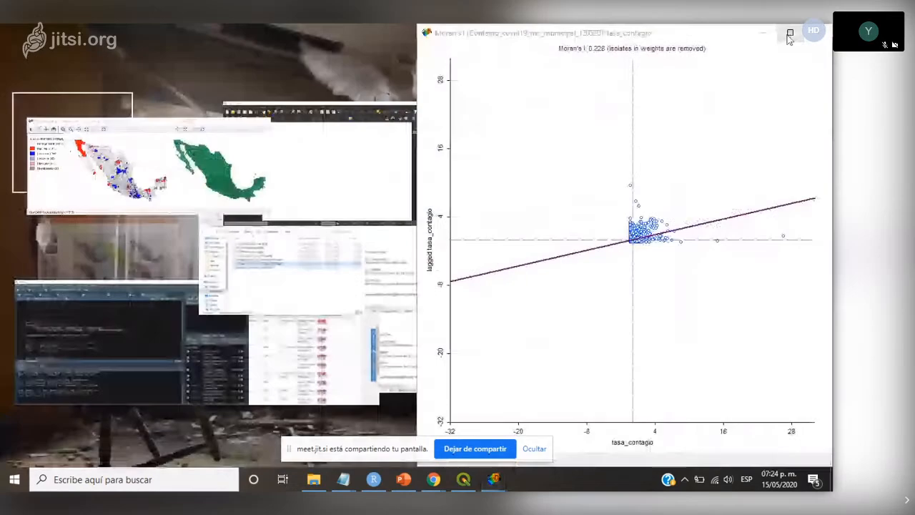
key(Return)
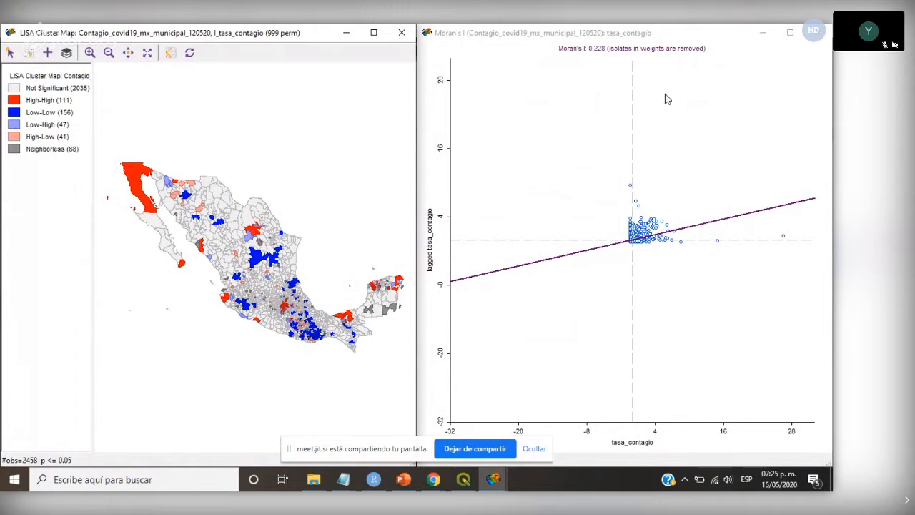
- Select the scatter plot's high-high quadrant and, after clearing it, its high-low quadrant to highlight the matching municipalities on the cluster map
drag(784, 91, 657, 230)
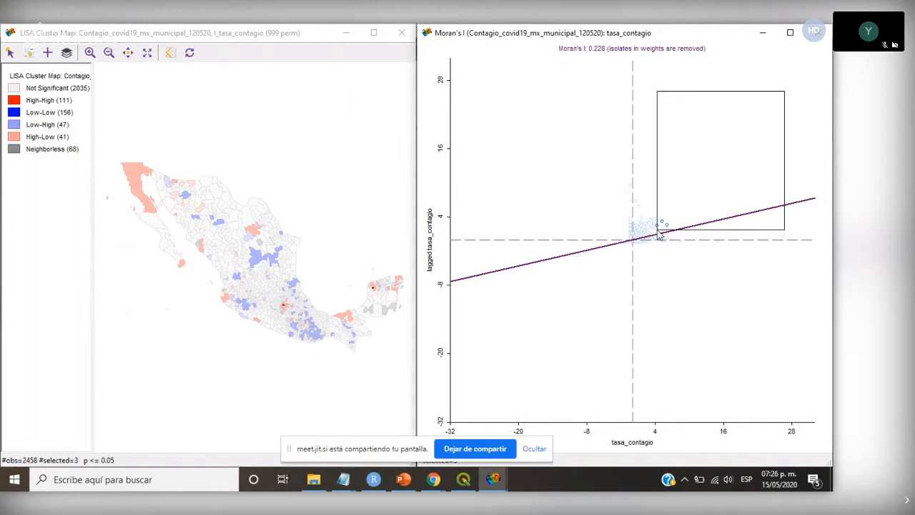
drag(658, 231, 634, 245)
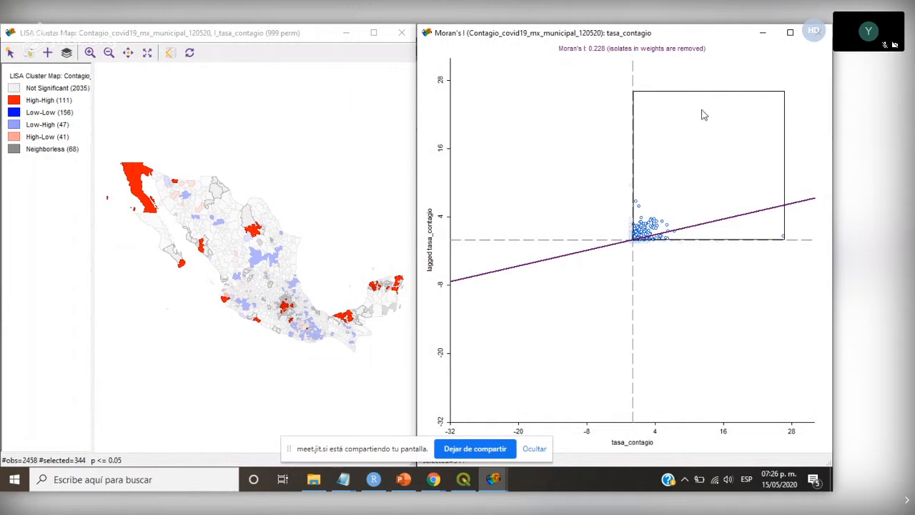
click(714, 315)
mouse_move(729, 350)
mouse_down()
mouse_move(626, 242)
mouse_move(636, 245)
mouse_up()
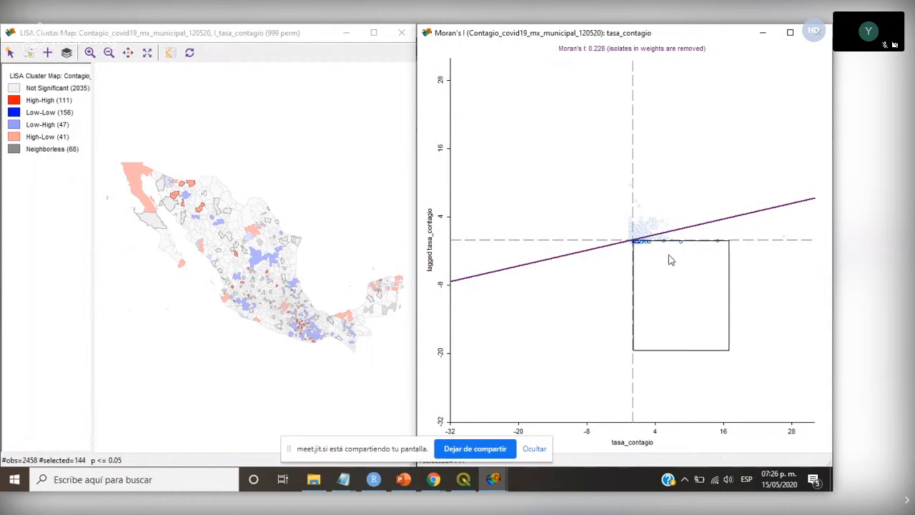
- Select the points in the scatter plot's low-low quadrant, clearing and redrawing the selection until it covers the quadrant up to the axes' crossing
mouse_move(632, 301)
mouse_down()
mouse_move(611, 241)
mouse_move(593, 245)
mouse_up()
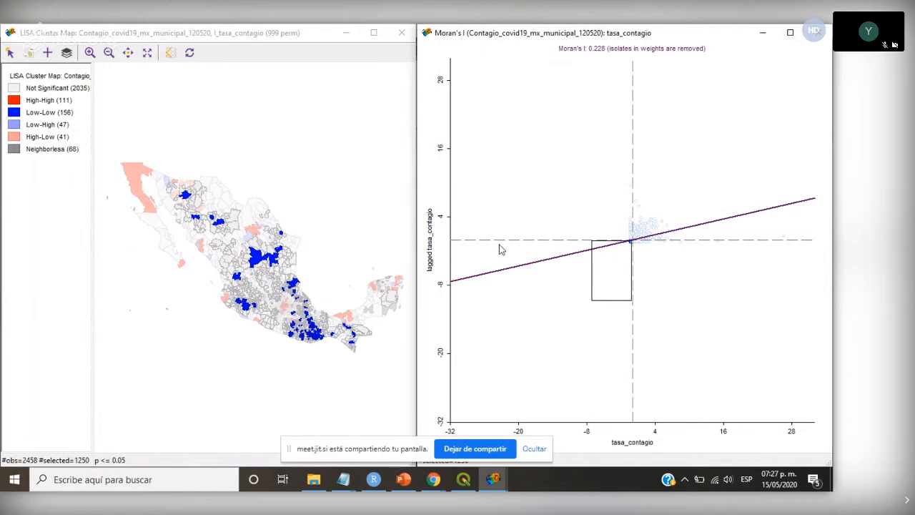
click(685, 299)
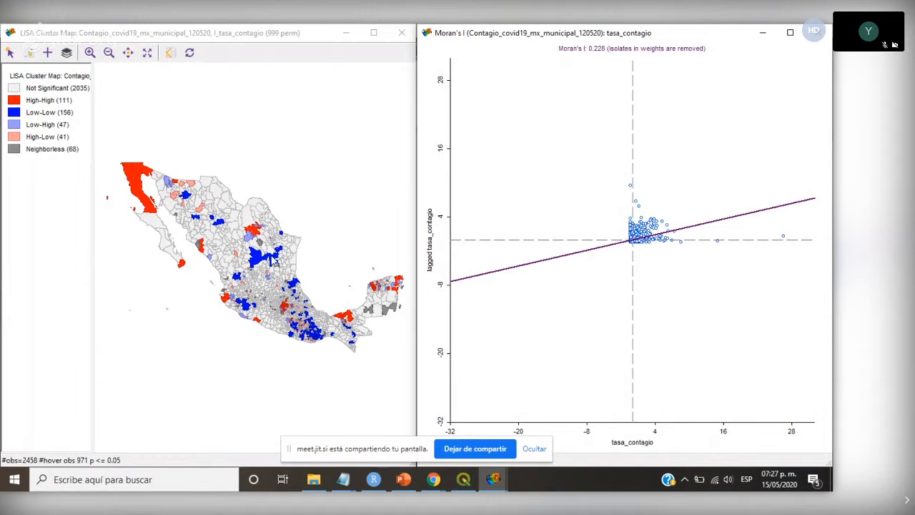
drag(619, 322, 613, 245)
click(626, 334)
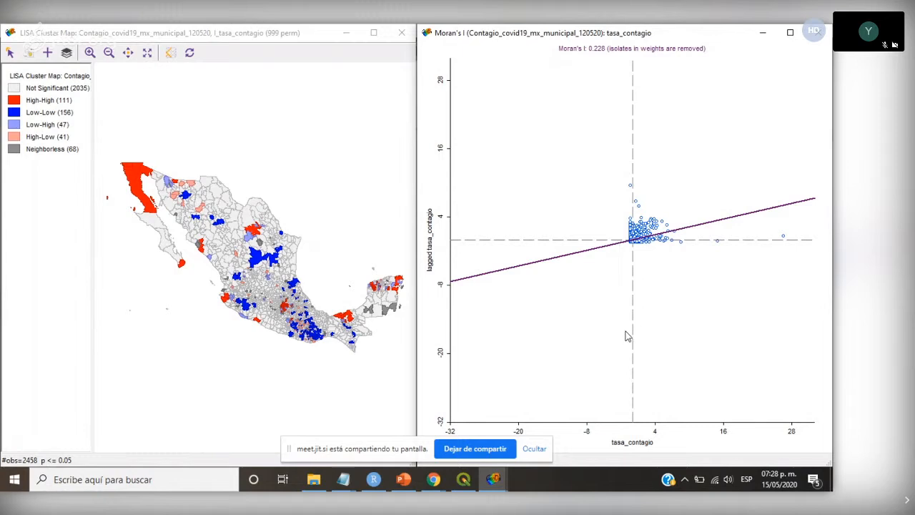
drag(629, 334, 622, 262)
click(612, 340)
drag(574, 350, 632, 240)
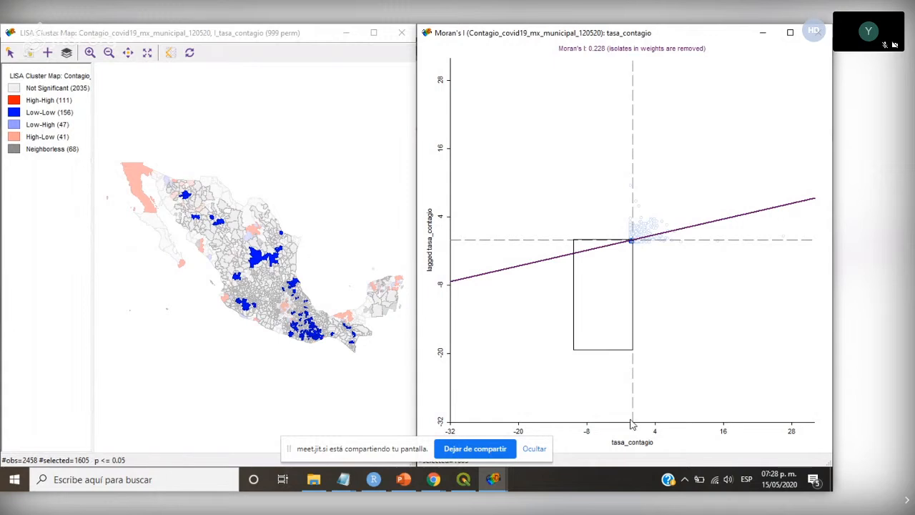
- Reselect the high-high points in the Moran scatter plot to locate them on the cluster map, and clear the selection
click(744, 341)
drag(808, 61, 633, 238)
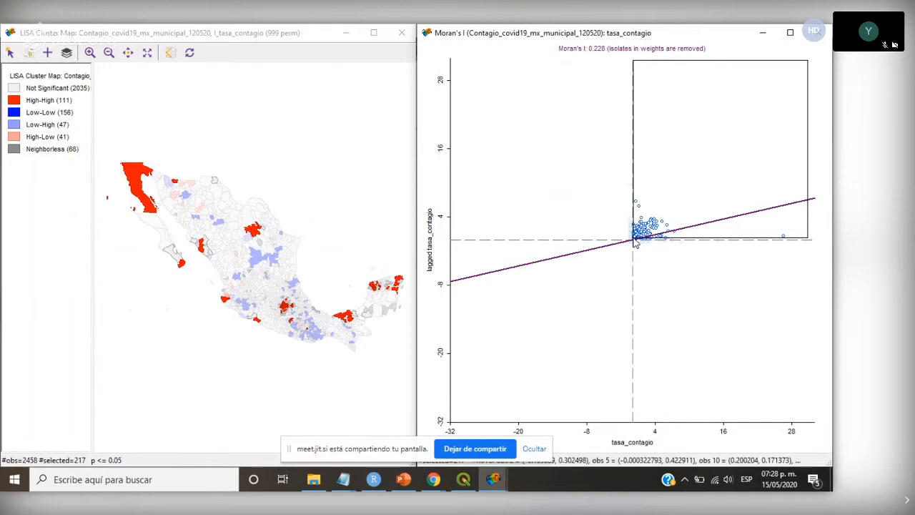
click(708, 282)
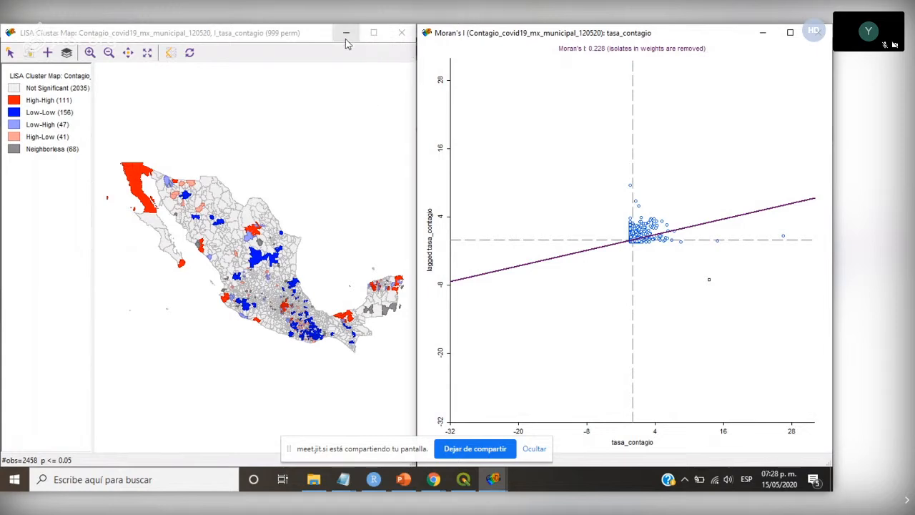
- Save the LISA indices, clusters and significance from the cluster map as variables LISA_I, LISA_CL and LISA_P
right_click(333, 106)
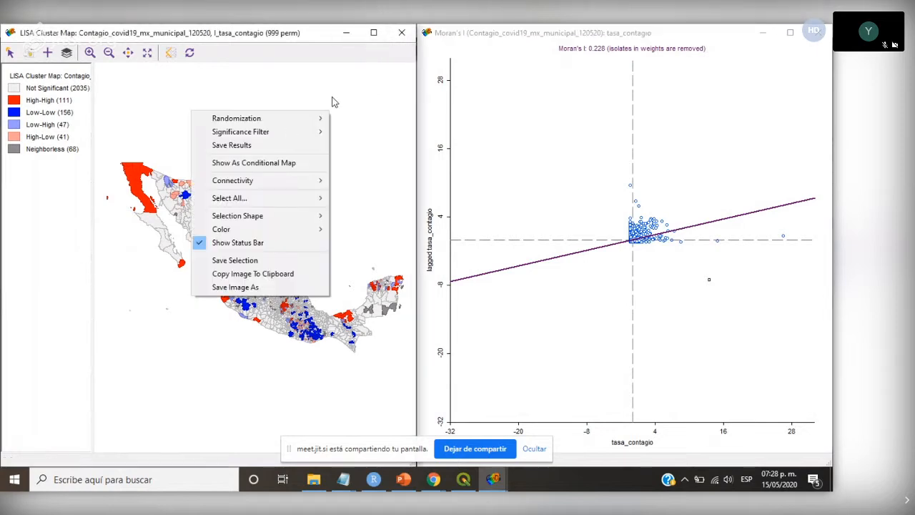
click(259, 146)
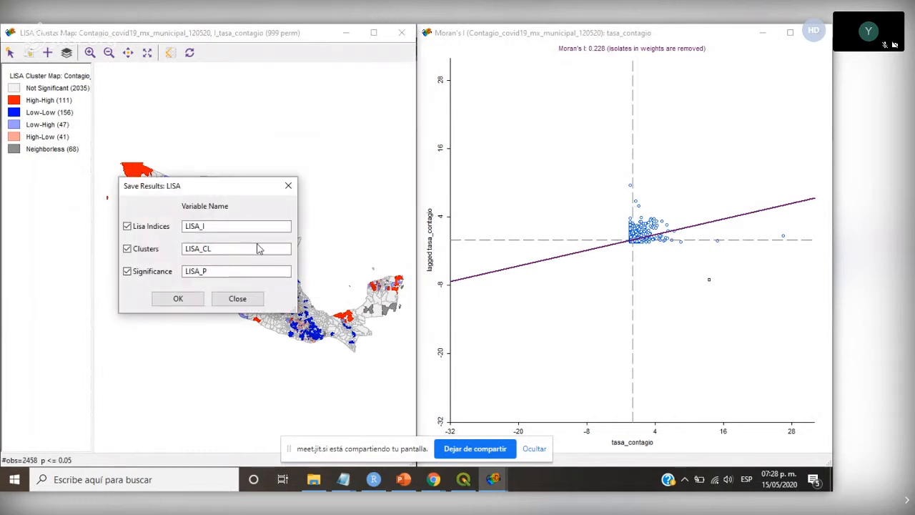
click(218, 248)
click(208, 271)
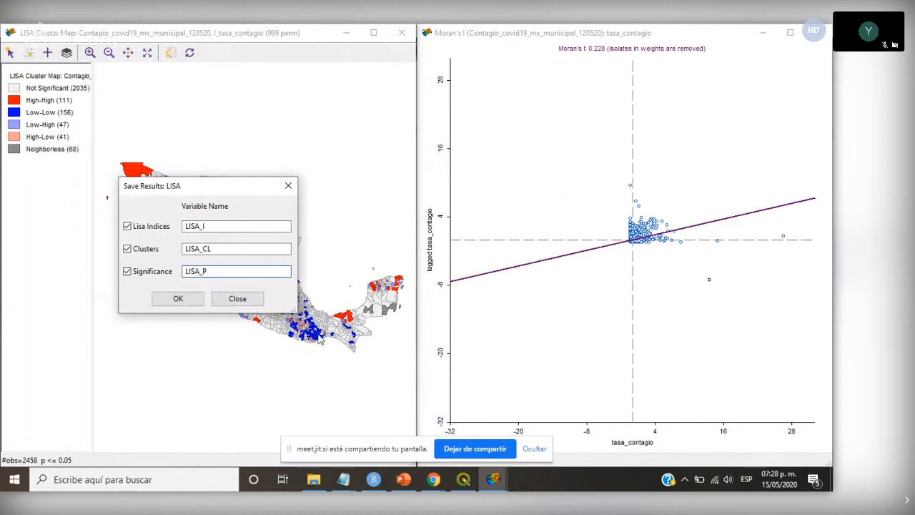
double_click(211, 225)
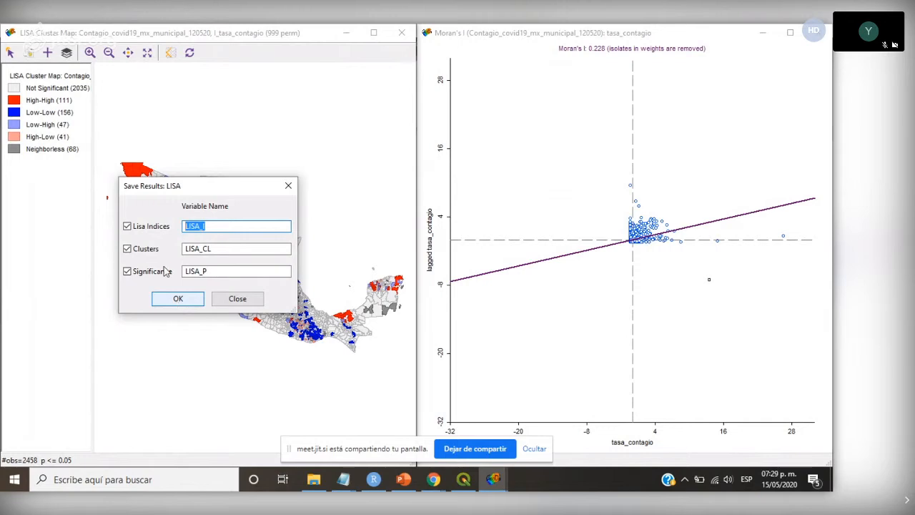
click(178, 300)
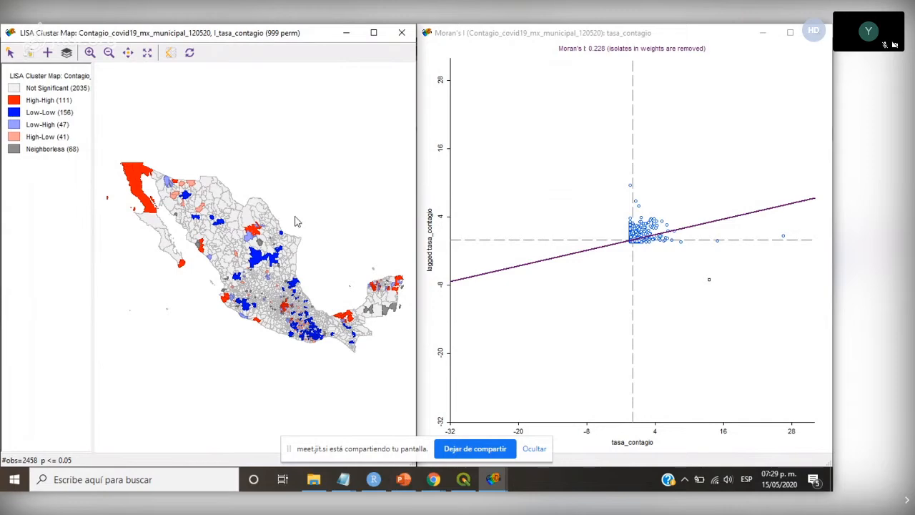
- Switch to PowerPoint, present slide 18 comparing random and observed contagion rates full screen, and exit the slide show
click(404, 484)
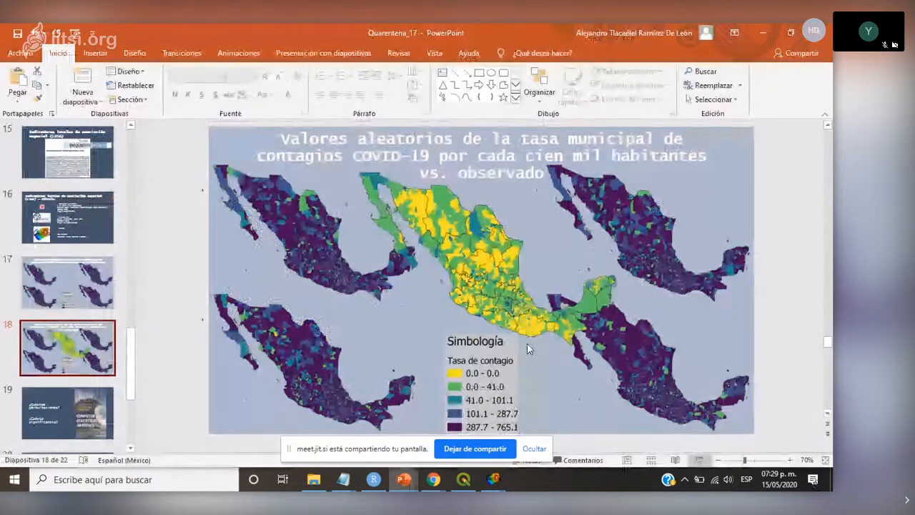
key(shift+F5)
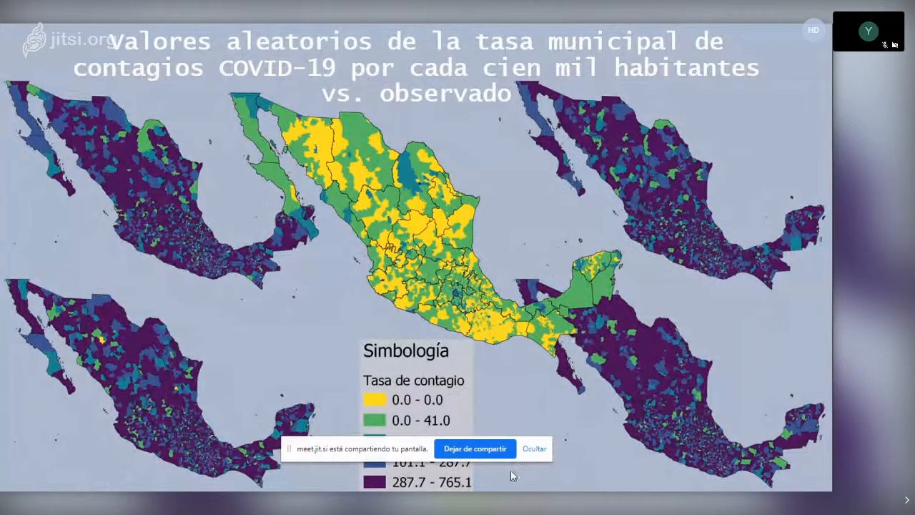
key(Escape)
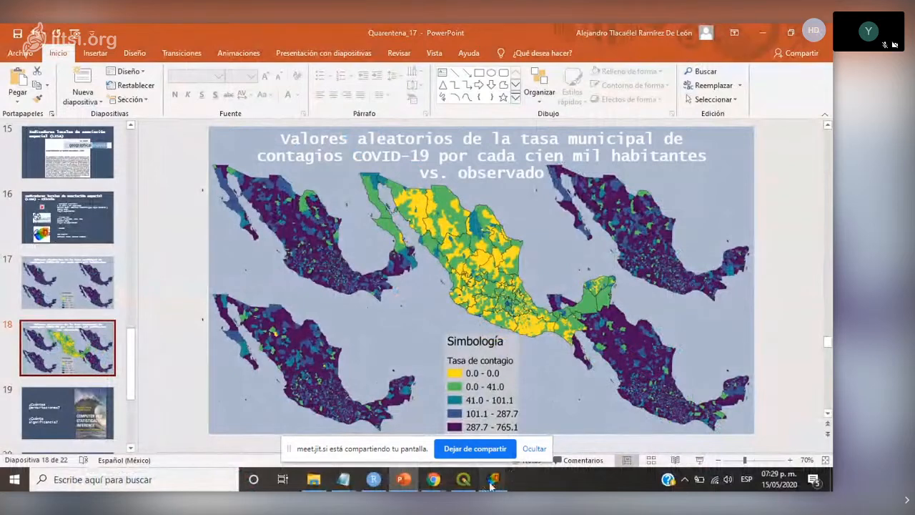
- Return to GeoDa's cluster map and Moran scatter plot, select the high-high quadrant's points once more, and clear the selection
mouse_move(491, 484)
click(629, 427)
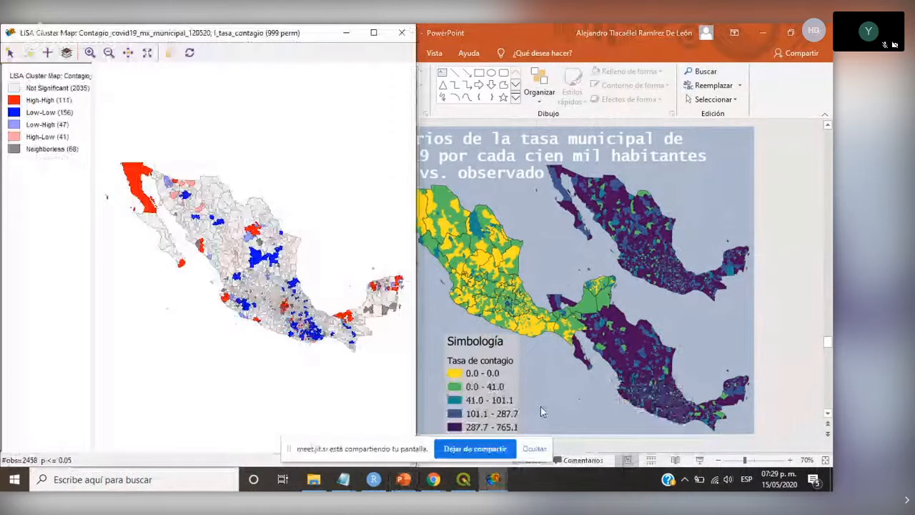
click(593, 425)
drag(799, 92, 632, 238)
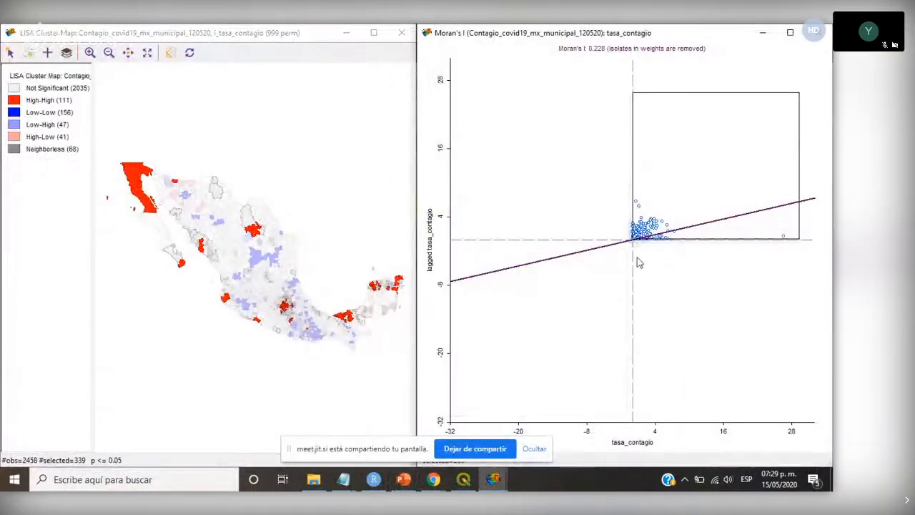
click(697, 330)
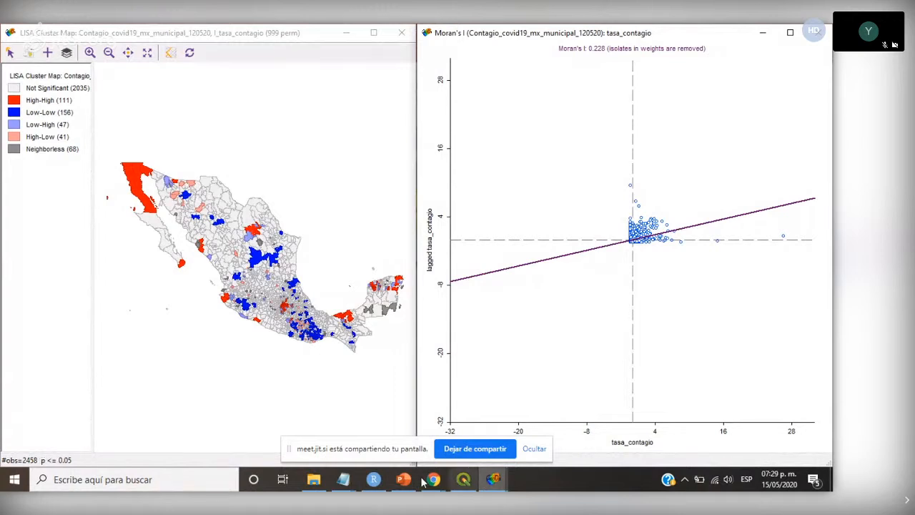
- Open the attribute table from GeoDa's main window and examine the LISA_I, LISA_CL and LISA_P columns alongside the municipality data
mouse_move(498, 484)
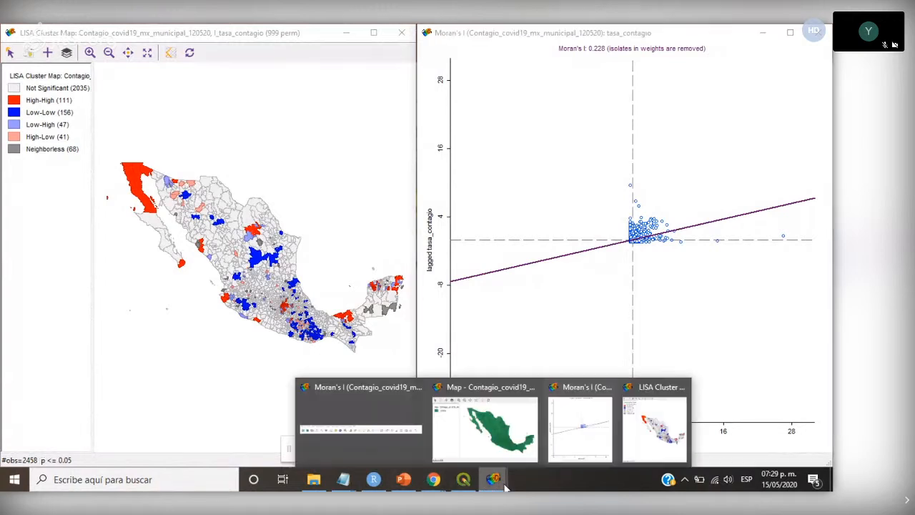
click(405, 408)
click(157, 110)
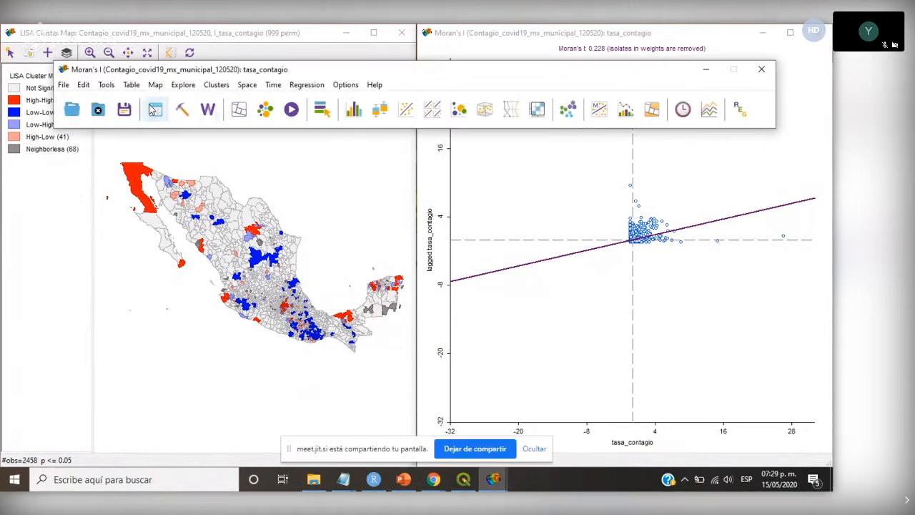
drag(331, 353, 479, 353)
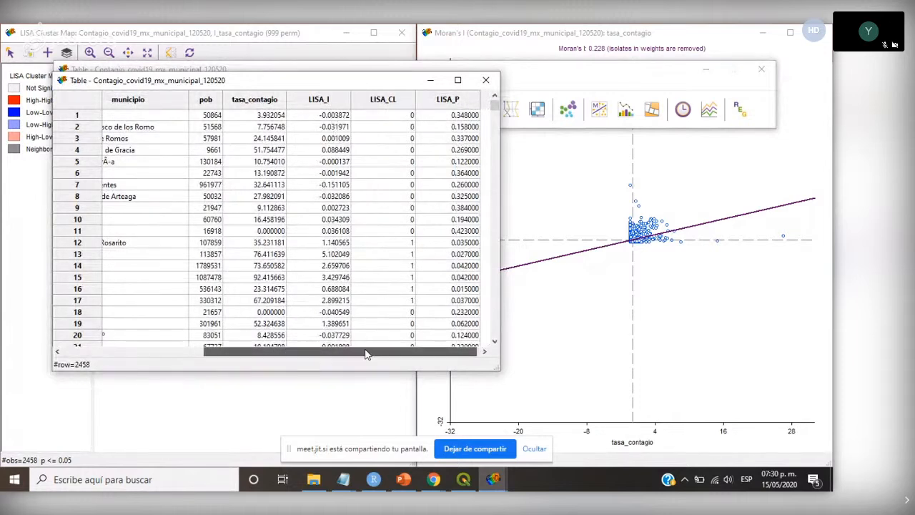
drag(365, 355, 303, 354)
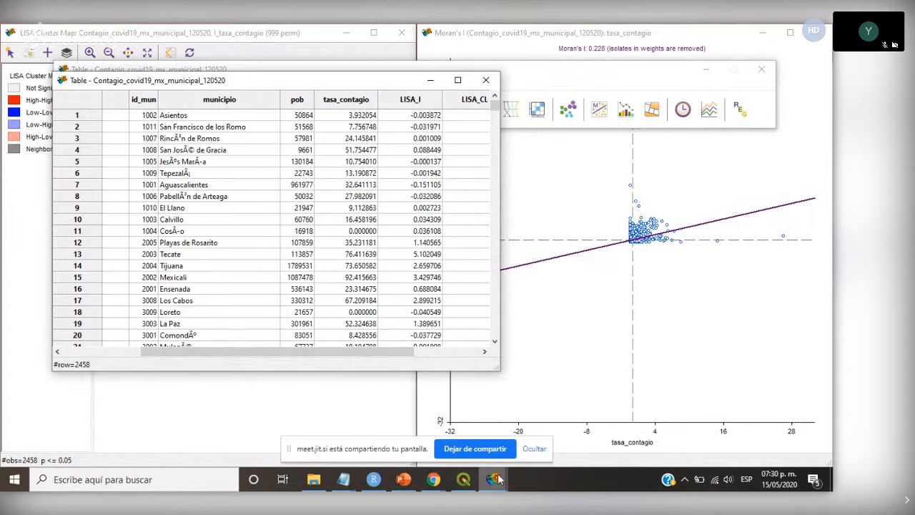
- Switch to QGIS to check its empty project window, and return to GeoDa's LISA cluster map
click(464, 479)
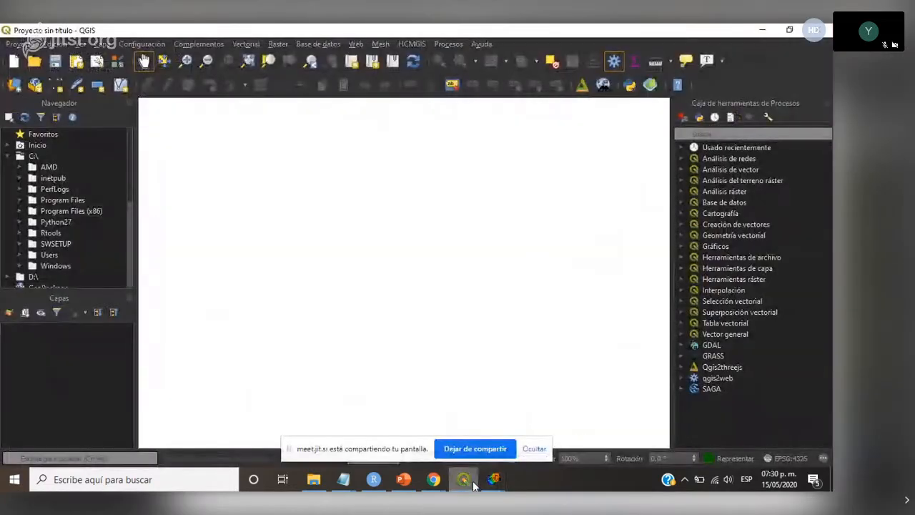
click(493, 479)
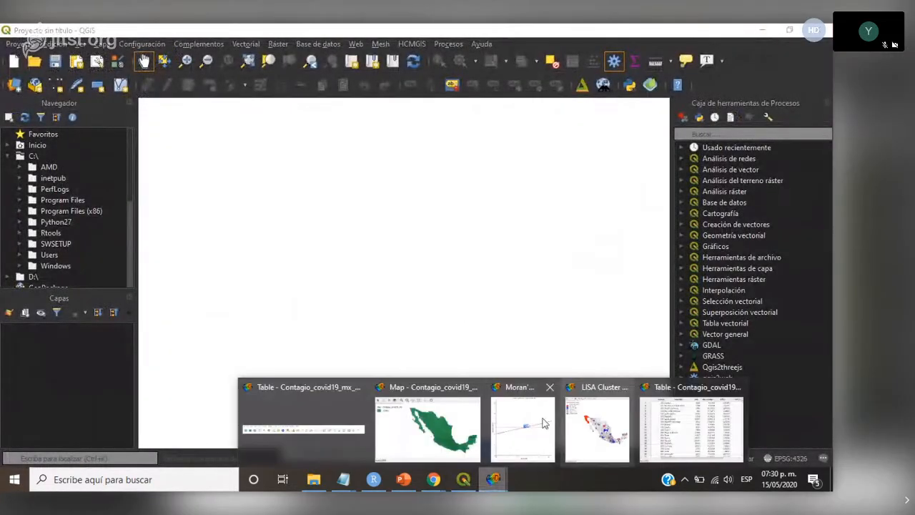
click(592, 422)
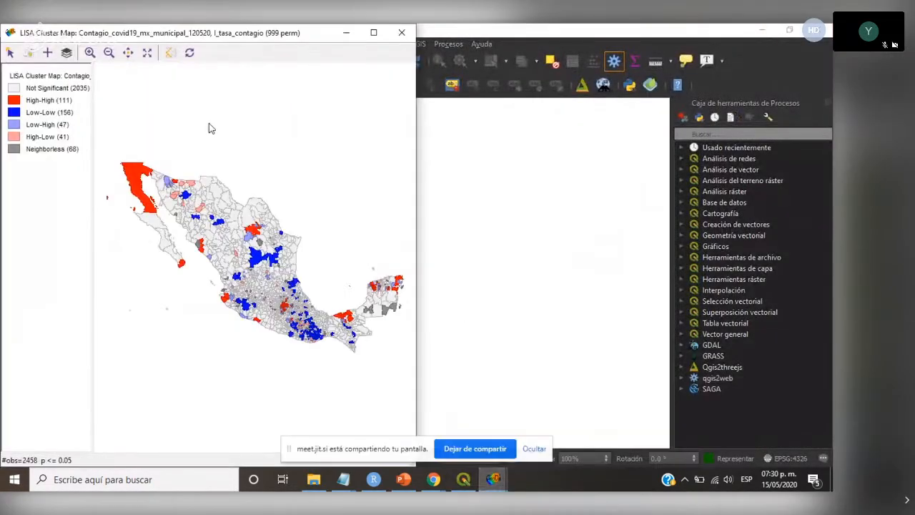
- Bring GeoDa's attribute table forward and examine the municipality rows together with the LISA_CL and LISA_P columns
click(493, 479)
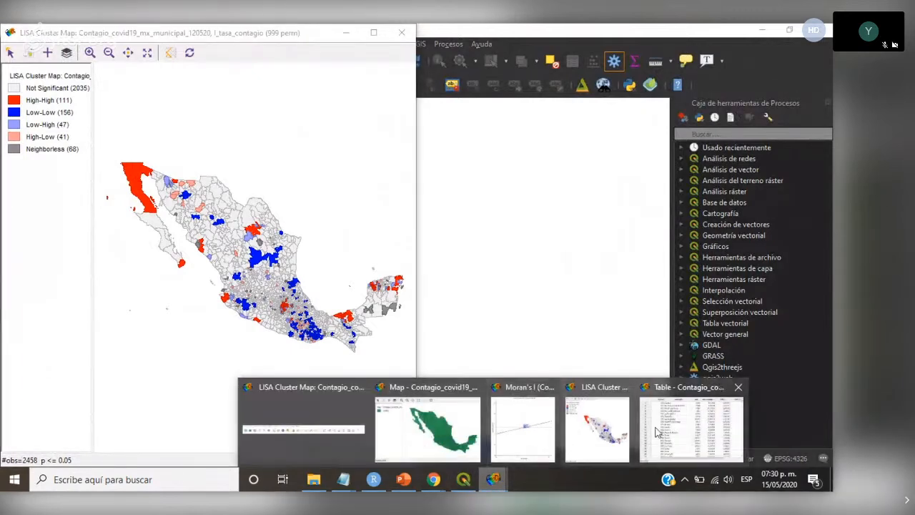
click(656, 432)
scroll(245, 245, down, 4)
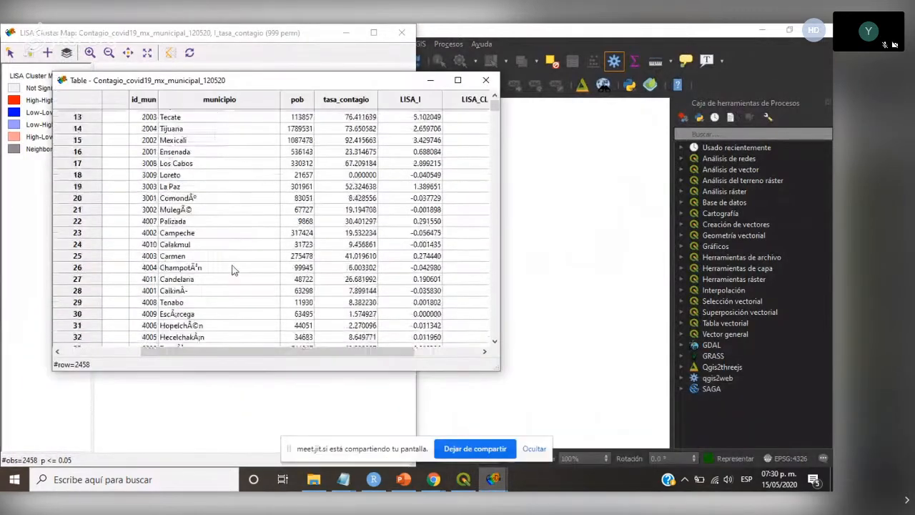
scroll(171, 229, up, 4)
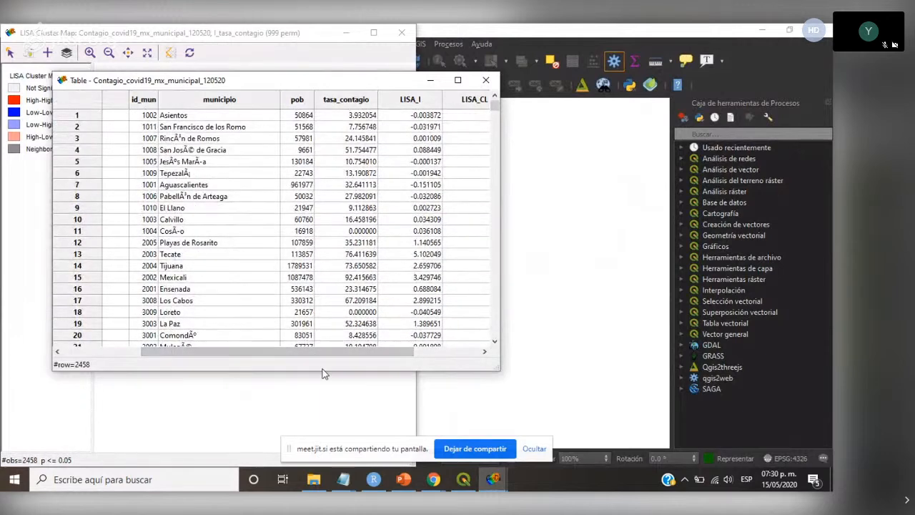
drag(319, 357, 385, 357)
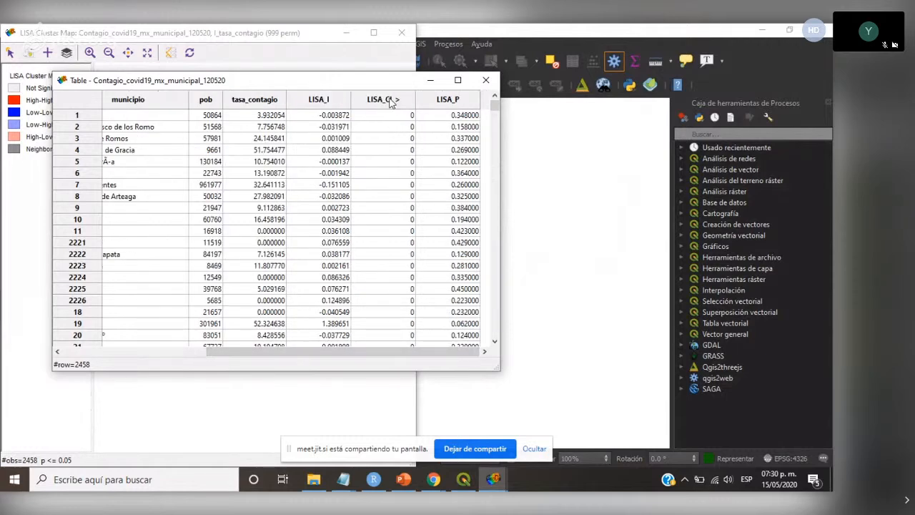
- Close the attribute table and LISA cluster map, and save the Contagio_covid19_mx_municipal_120520 data source from GeoDa's main window
click(486, 81)
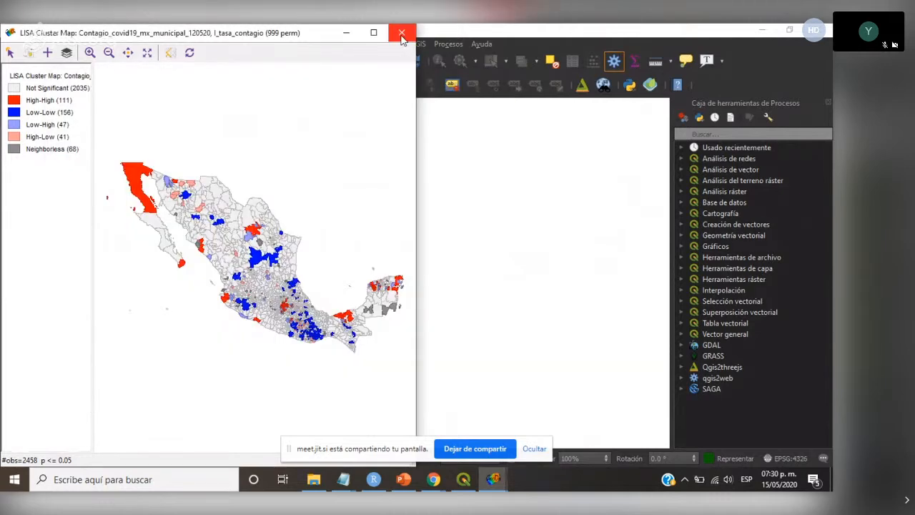
click(401, 34)
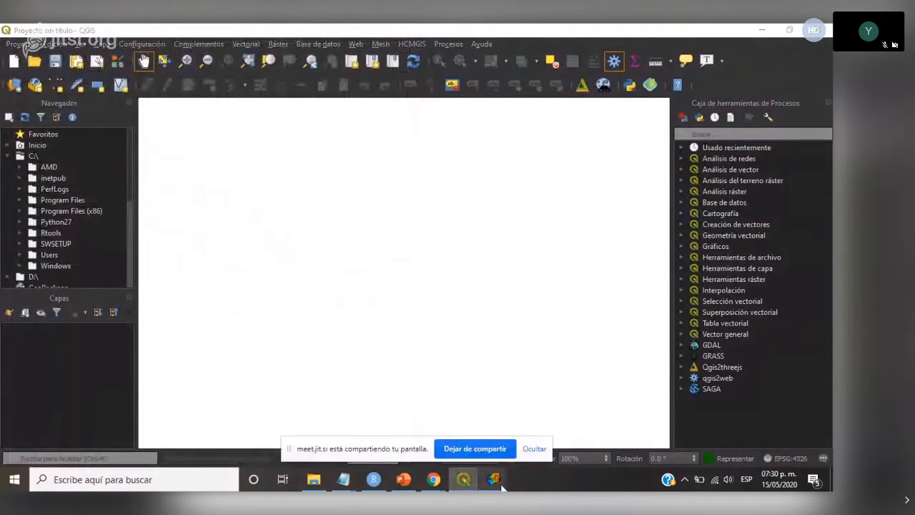
mouse_move(493, 479)
click(419, 426)
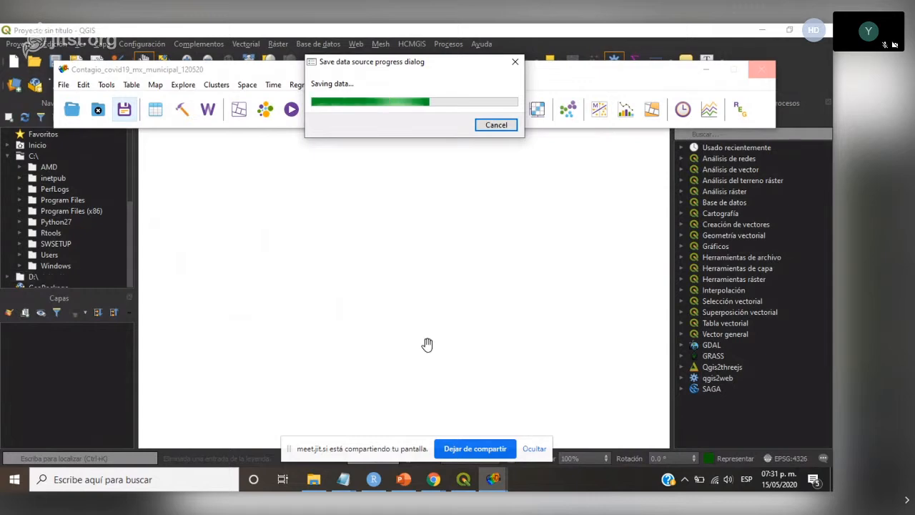
- Switch from QGIS to the PowerPoint presentation, look through the thumbnails following slide 18, and check GeoDa's data saving progress
click(463, 479)
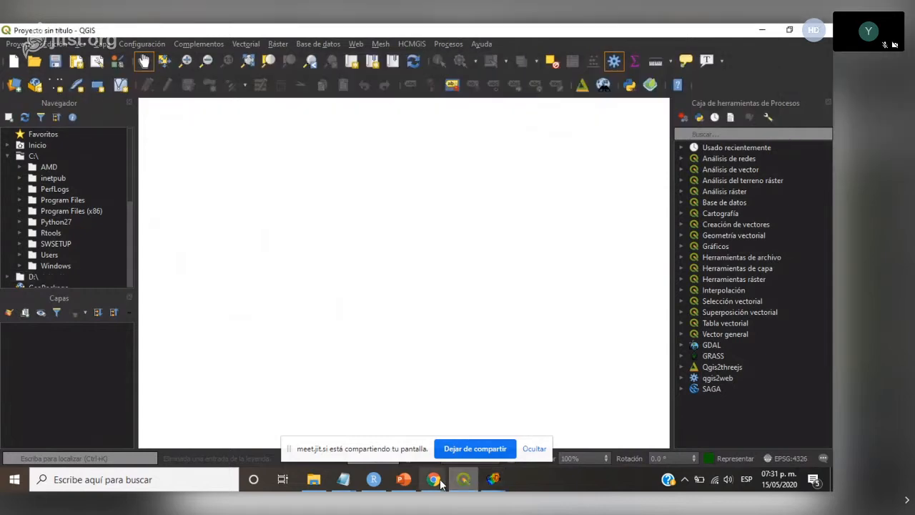
click(465, 482)
click(463, 480)
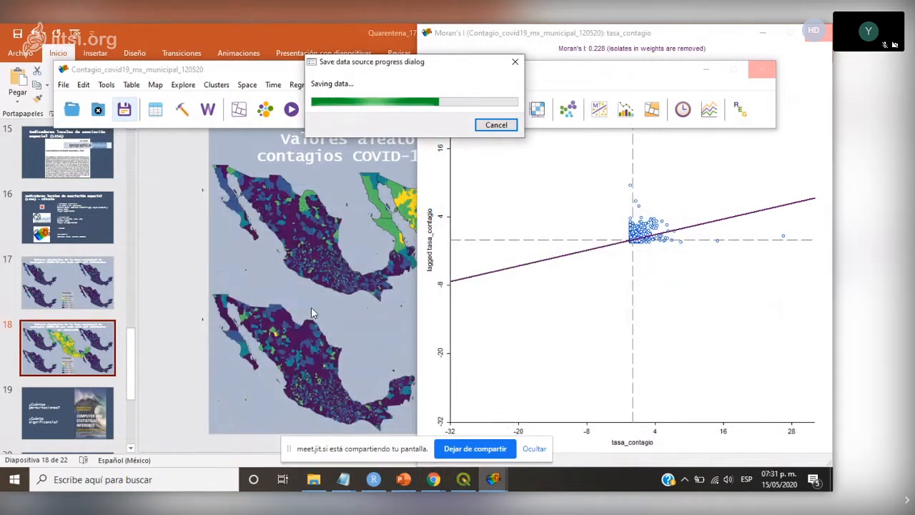
click(330, 32)
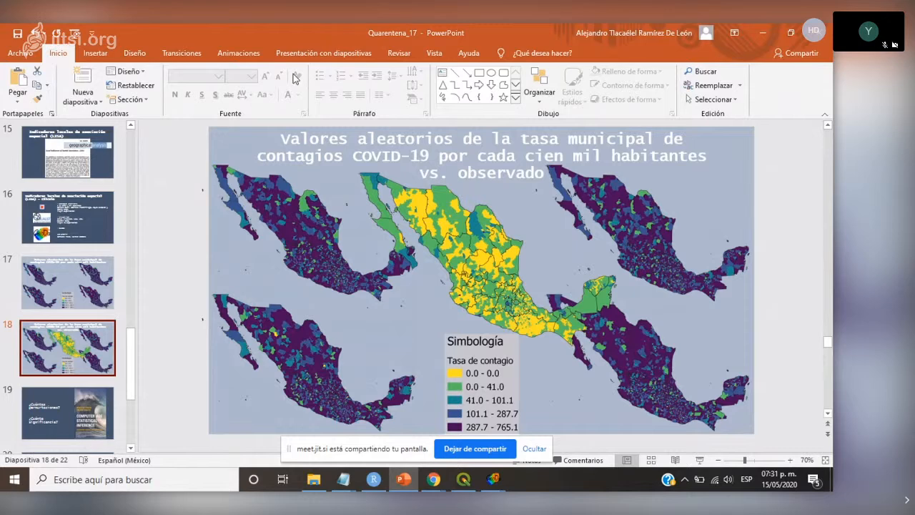
scroll(131, 369, down, 3)
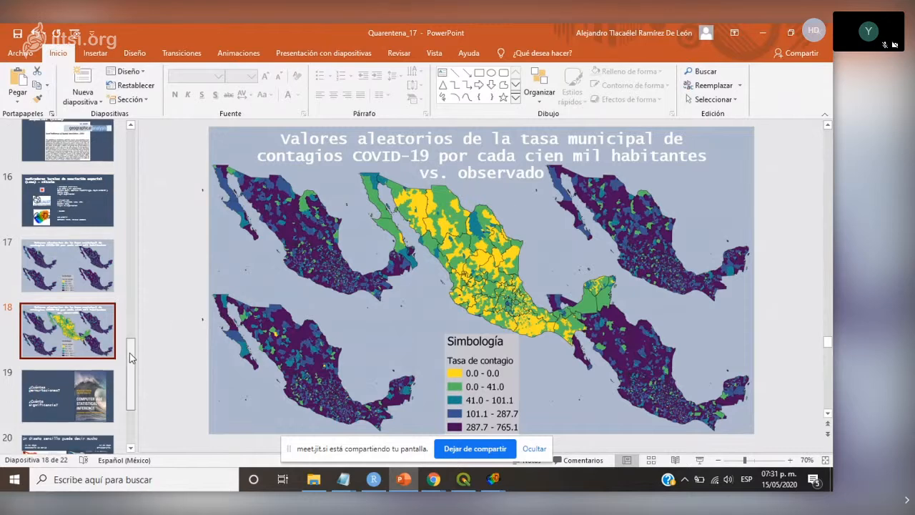
scroll(131, 368, down, 1)
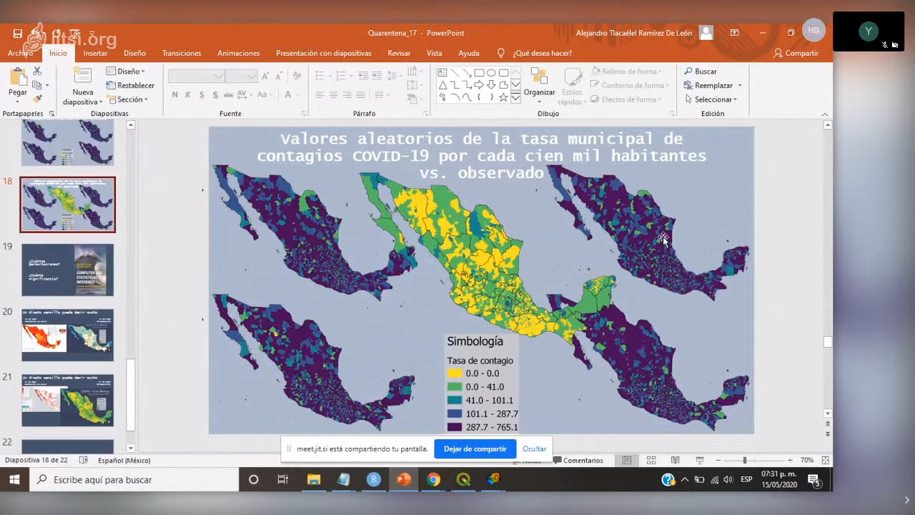
click(493, 480)
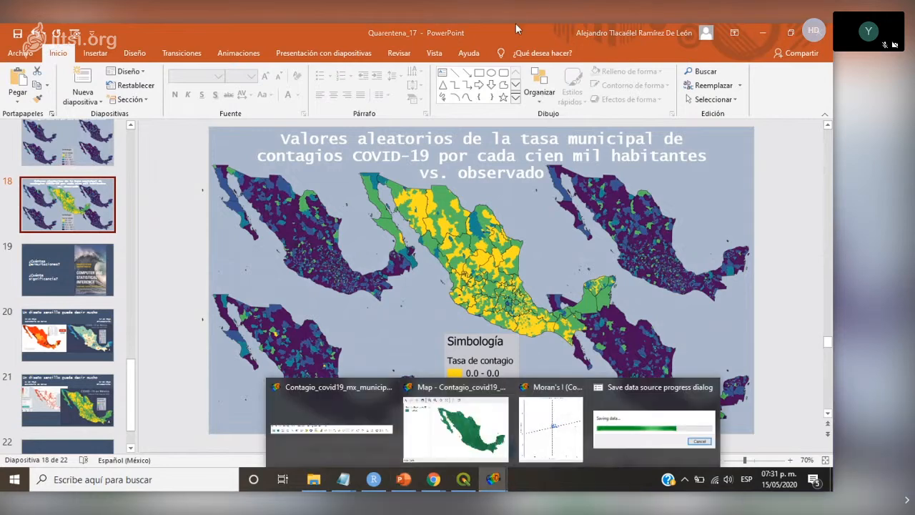
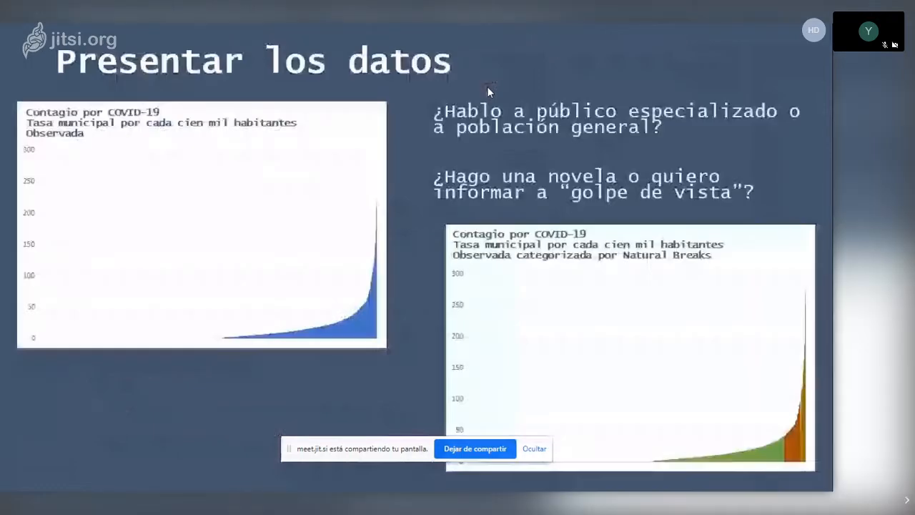
- Page through the slideshow from "Presentar los datos" to the permutations and significance slide, and exit the presentation view
key(Right)
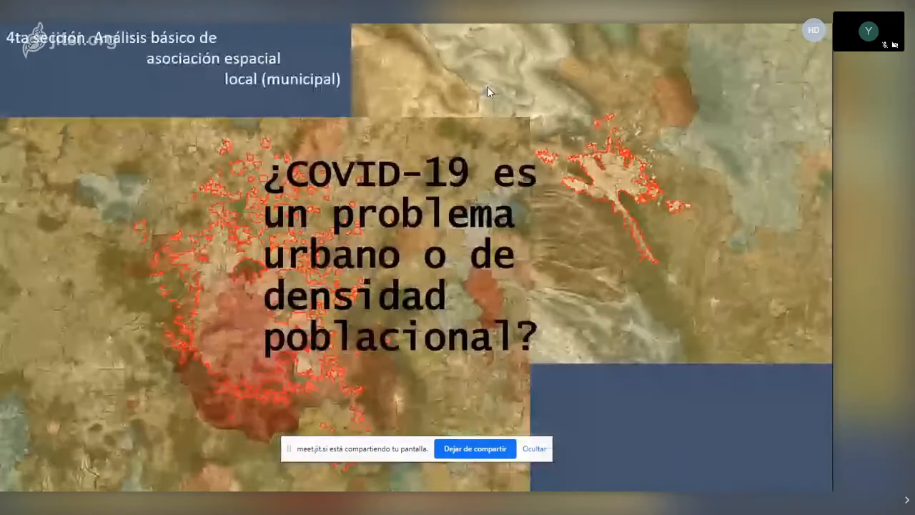
key(Right)
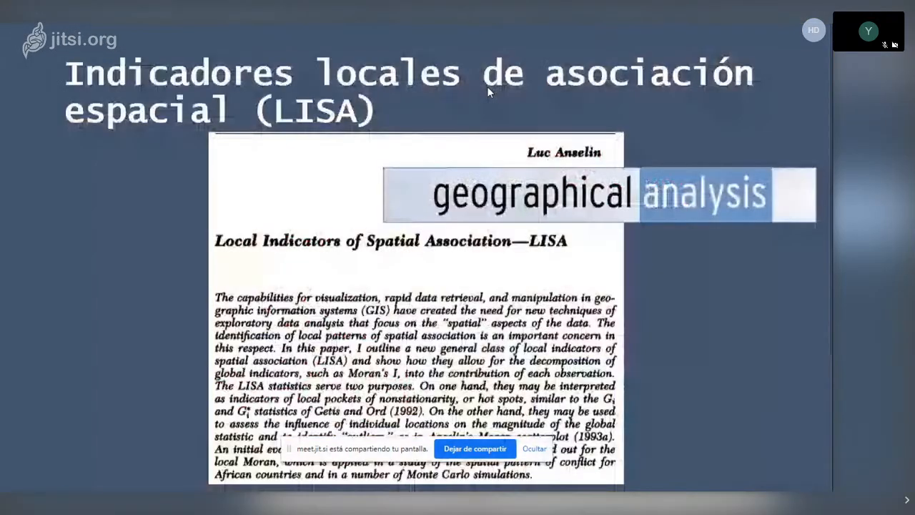
key(Right)
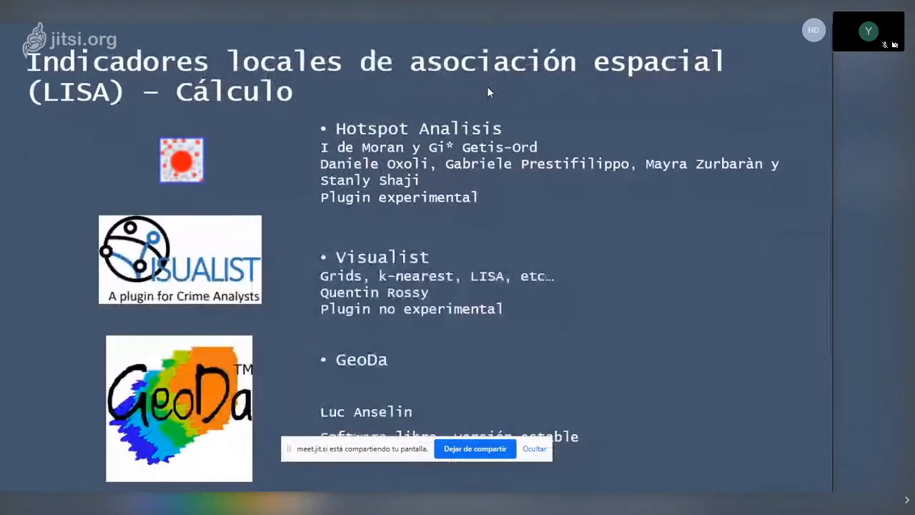
key(Right)
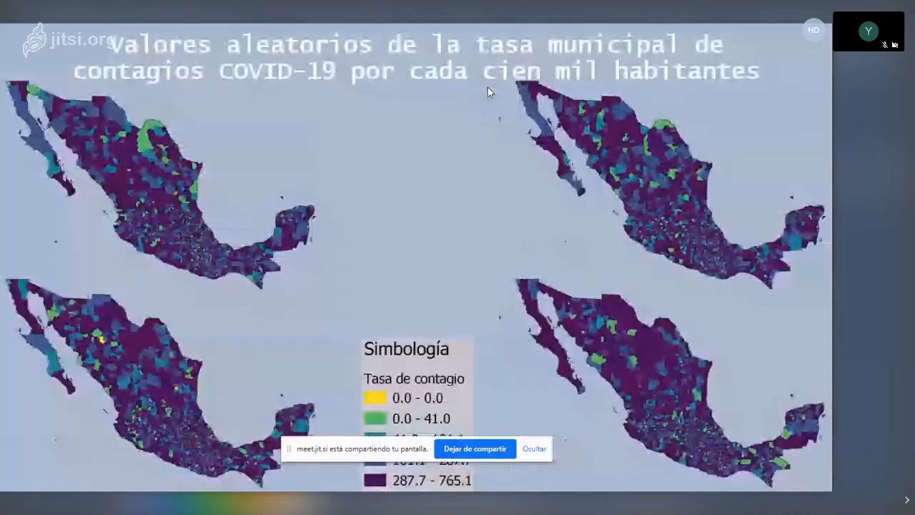
key(Right)
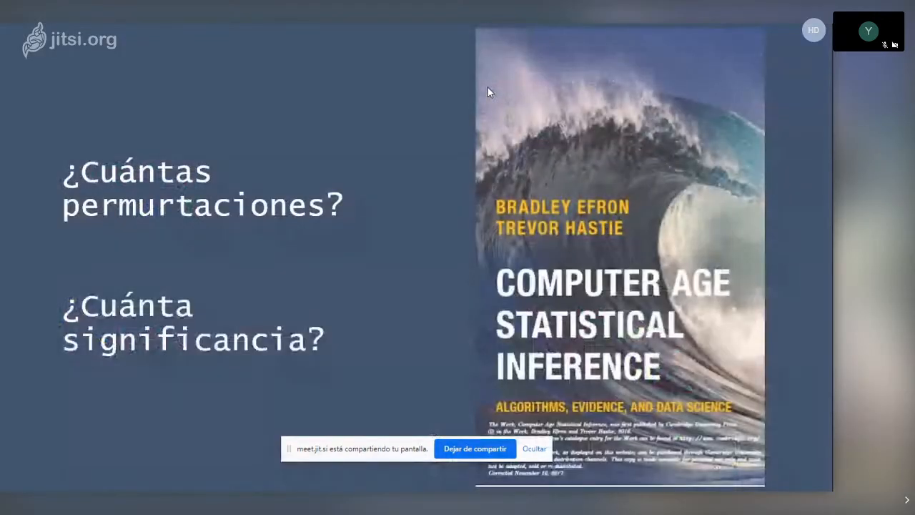
key(Escape)
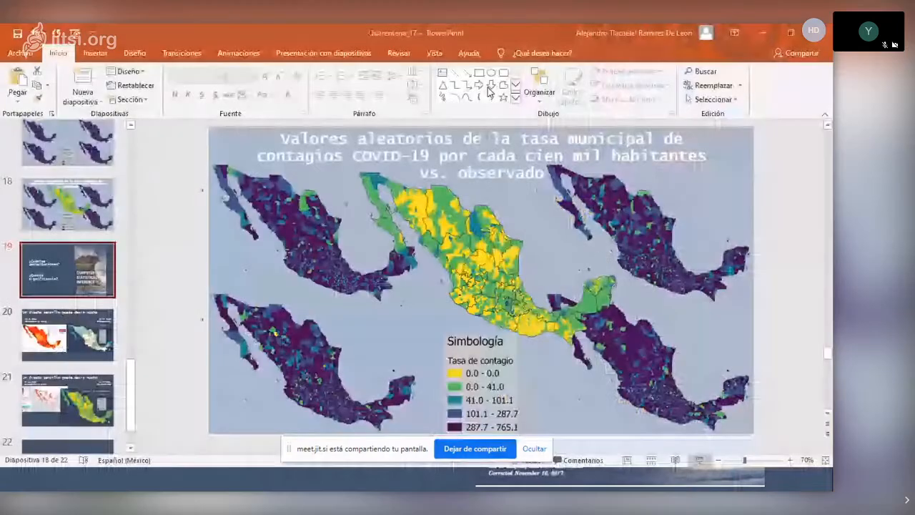
- Switch through QGIS to GeoDa, bring up its Moran's I plot of tasa_contagio, and close GeoDa
click(463, 481)
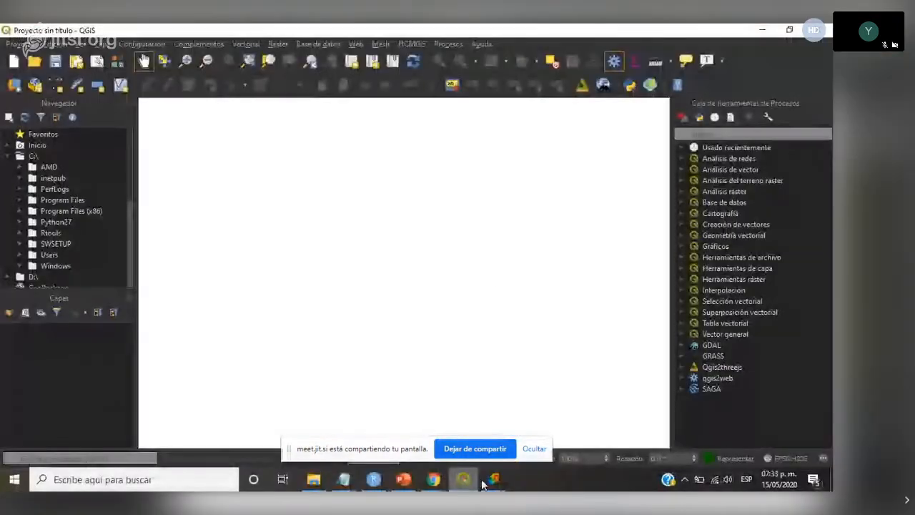
mouse_move(490, 485)
click(617, 425)
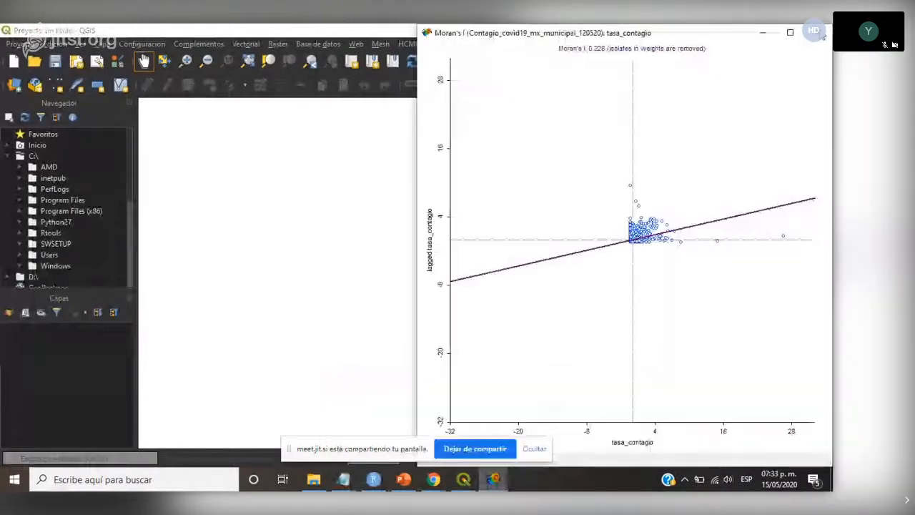
mouse_move(493, 480)
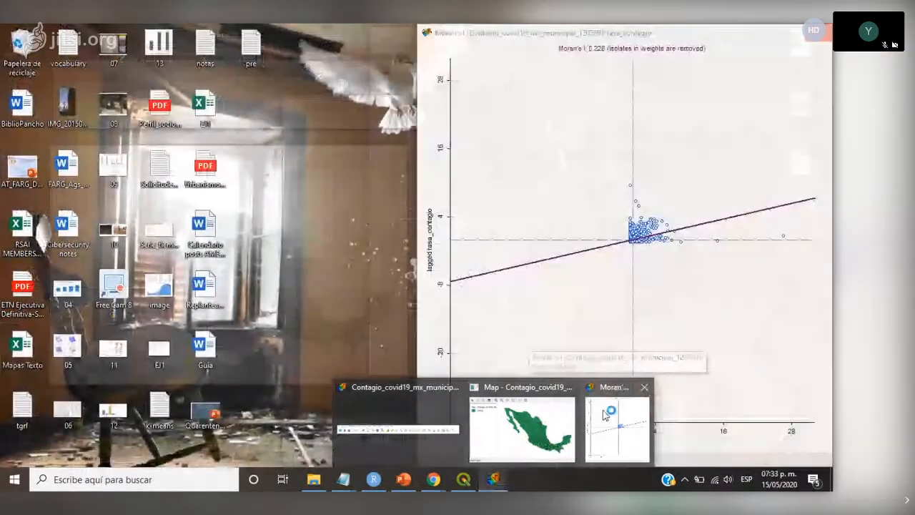
click(604, 415)
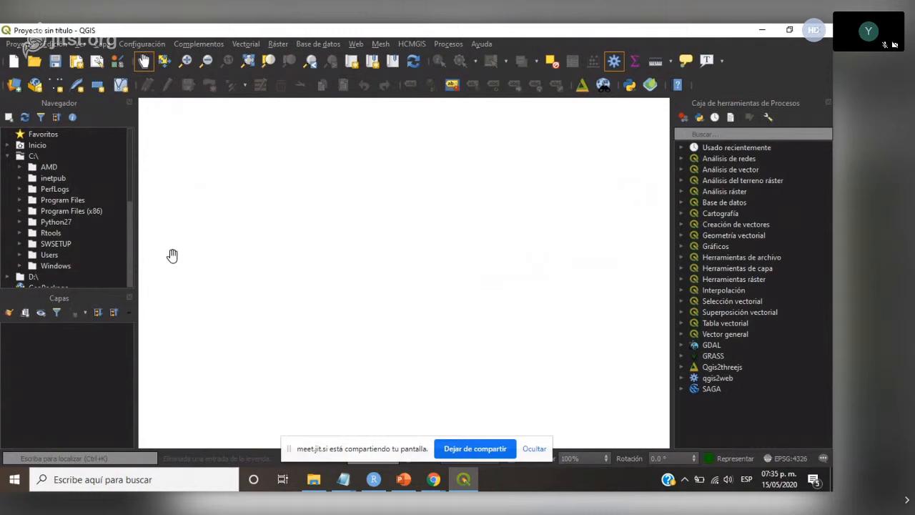
- Switch to File Explorer and open the Quarentena_1 folder under Documentos, QGISmx, 2020
click(314, 480)
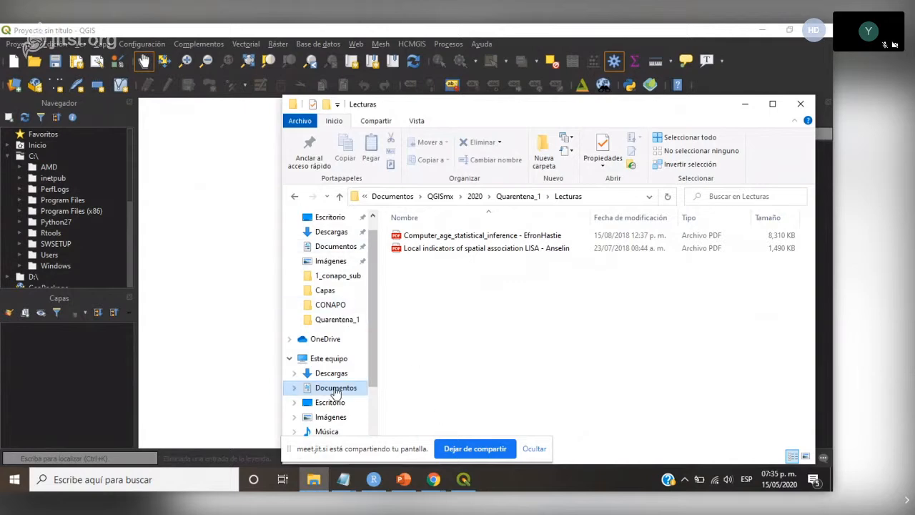
click(334, 390)
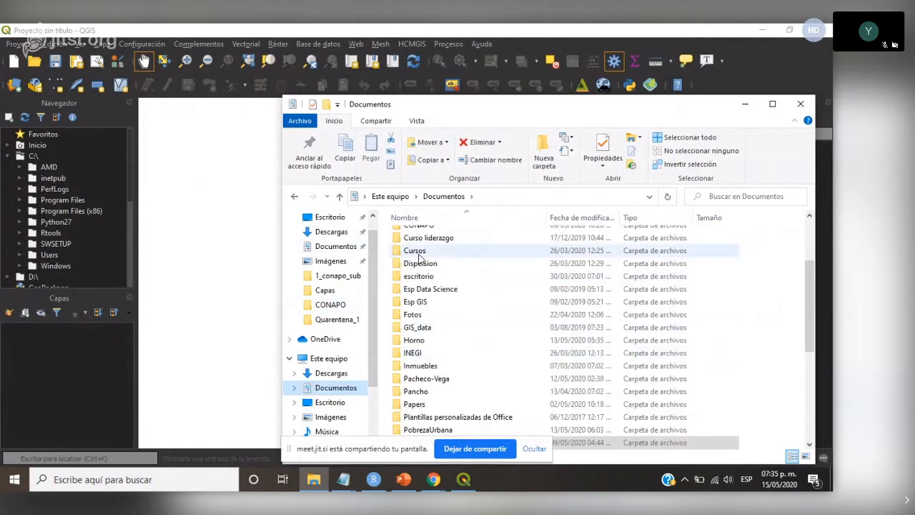
scroll(465, 372, down, 4)
double_click(417, 294)
click(435, 247)
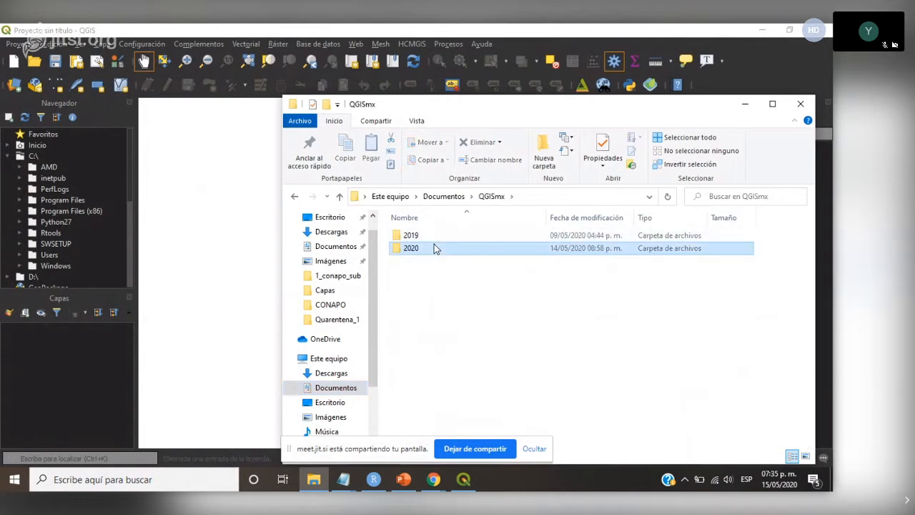
double_click(435, 248)
click(434, 262)
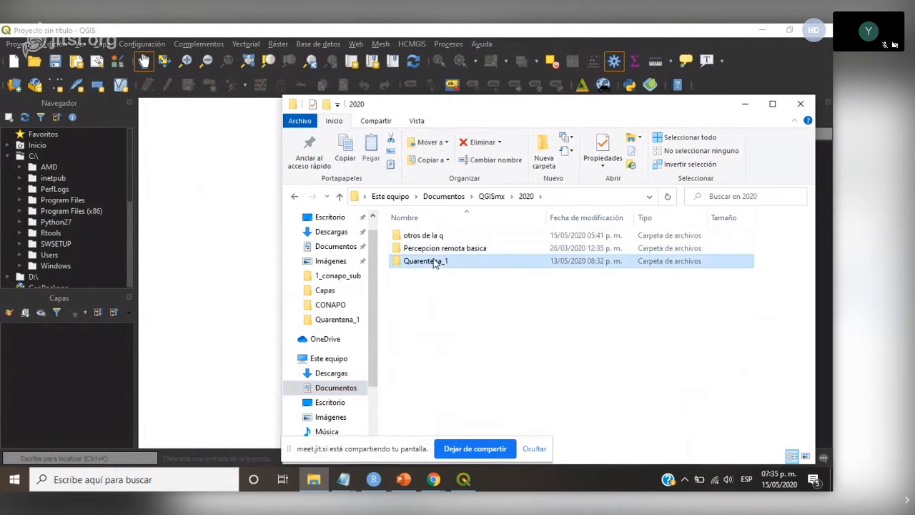
double_click(434, 262)
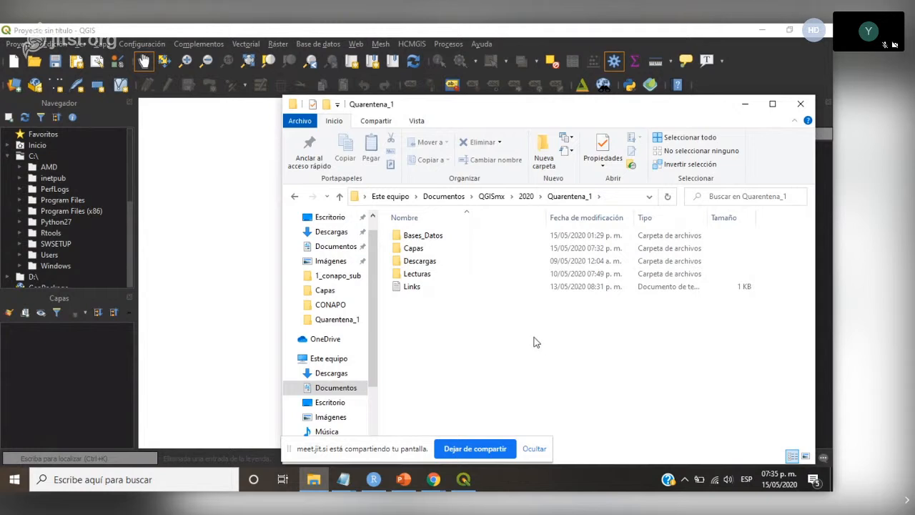
- Open the Capas folder and add Contagio_covid19_mx_municipal_120520.gpkg to the QGIS project as a layer
click(422, 248)
double_click(422, 248)
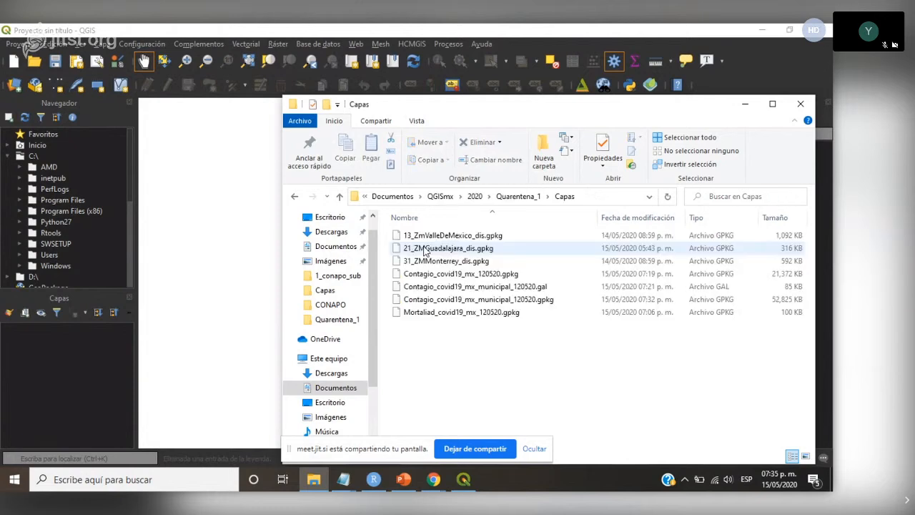
drag(529, 303, 75, 382)
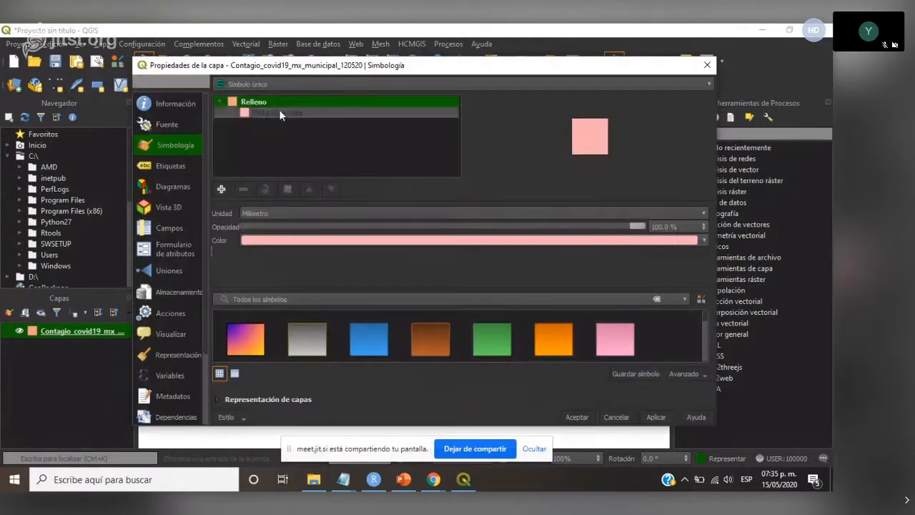
- Style the municipal layer as Graduado on Tasa_Contagio, classified into five classes with Rupturas naturales (Jenks)
click(279, 113)
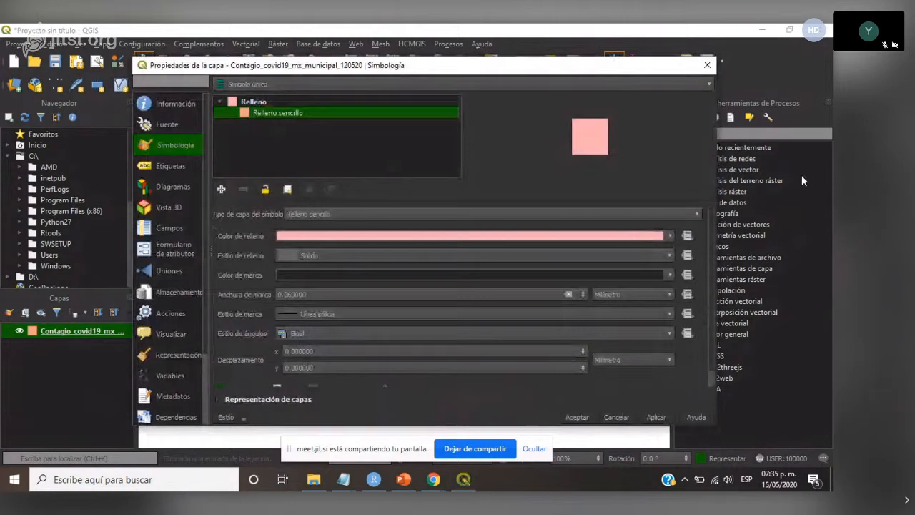
click(705, 86)
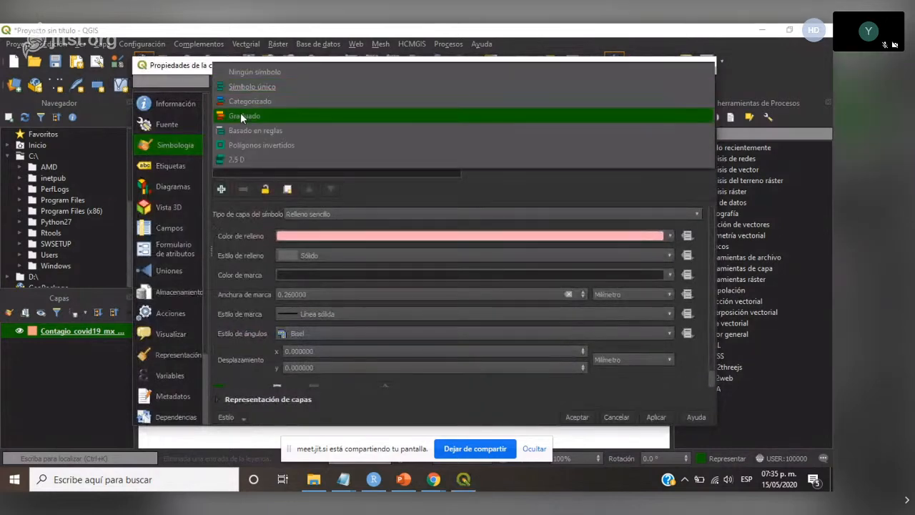
click(240, 113)
click(424, 102)
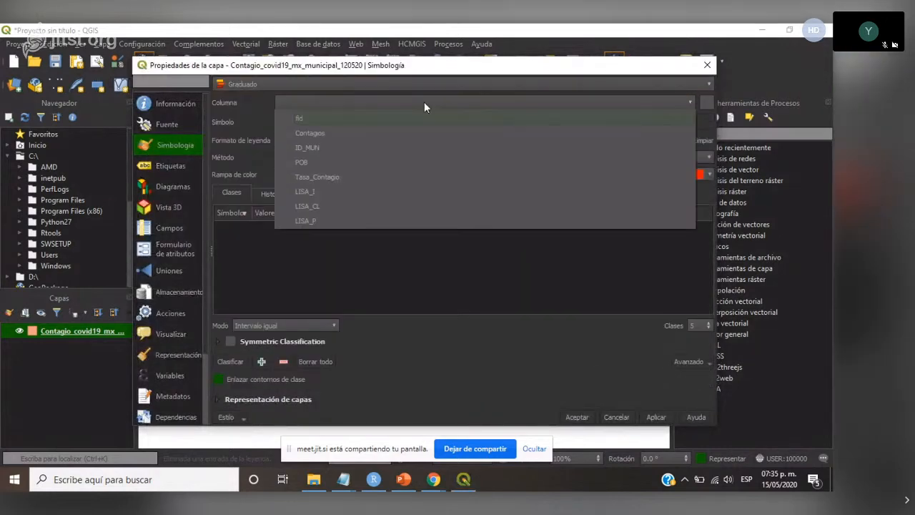
click(325, 176)
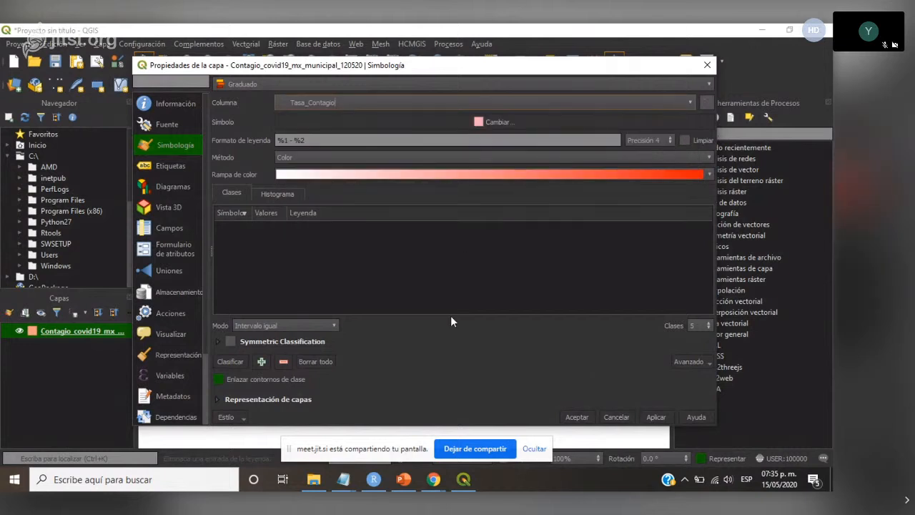
click(307, 325)
key(Escape)
click(232, 362)
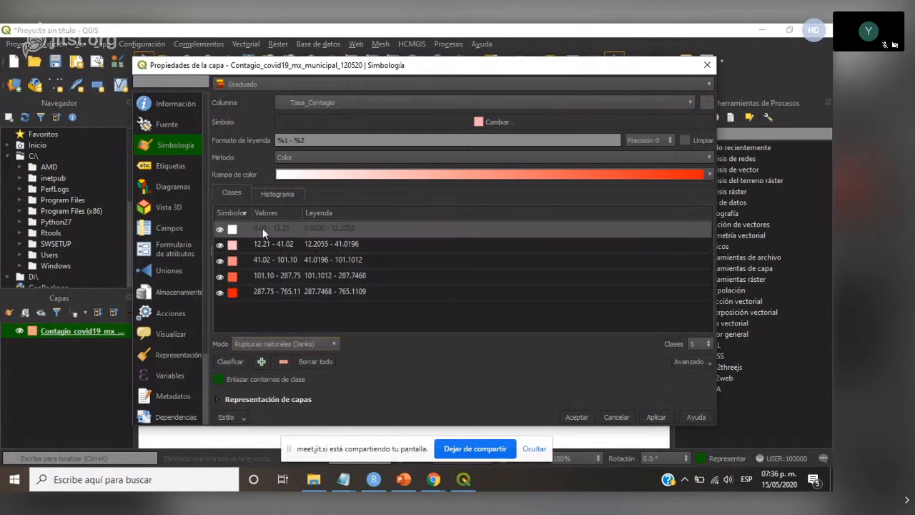
- Set the upper limit of the first Tasa_Contagio class to 0
double_click(263, 228)
text(0)
click(436, 273)
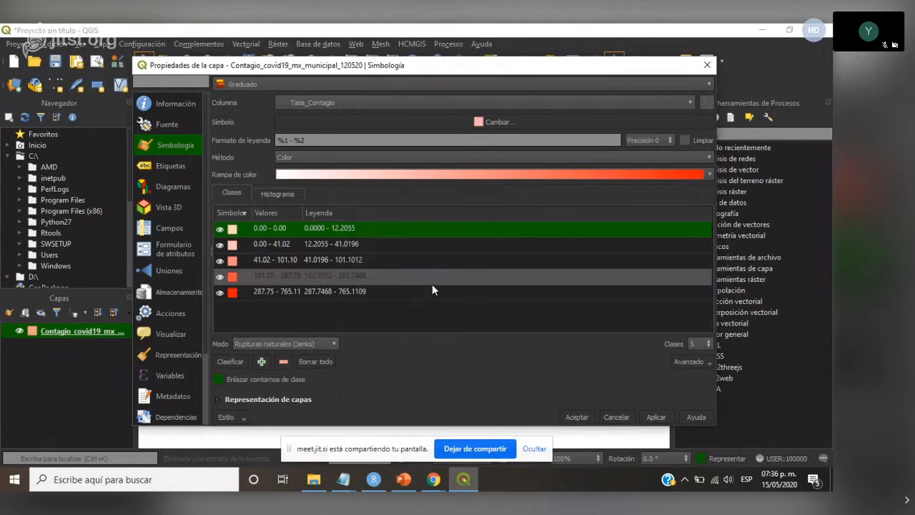
- Assign the YlOrRd color ramp to the graduated classes and apply it to the layer
click(710, 174)
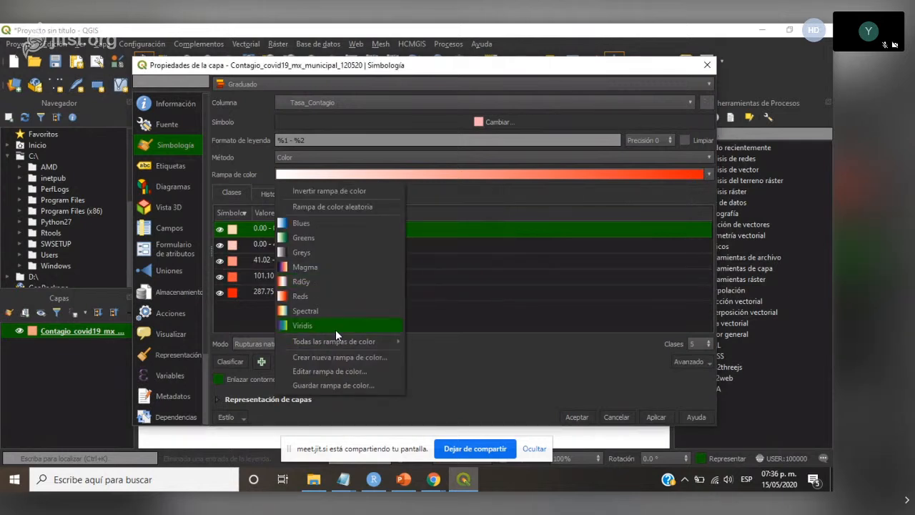
mouse_move(337, 345)
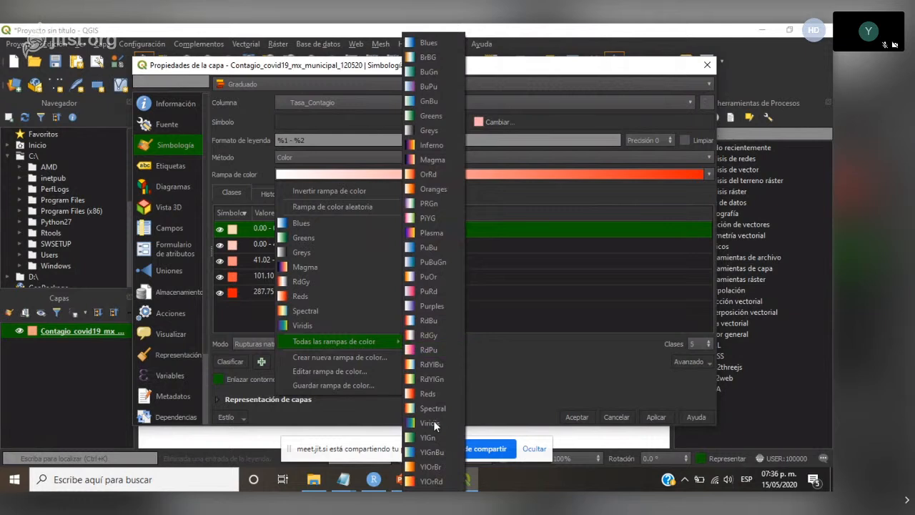
click(431, 481)
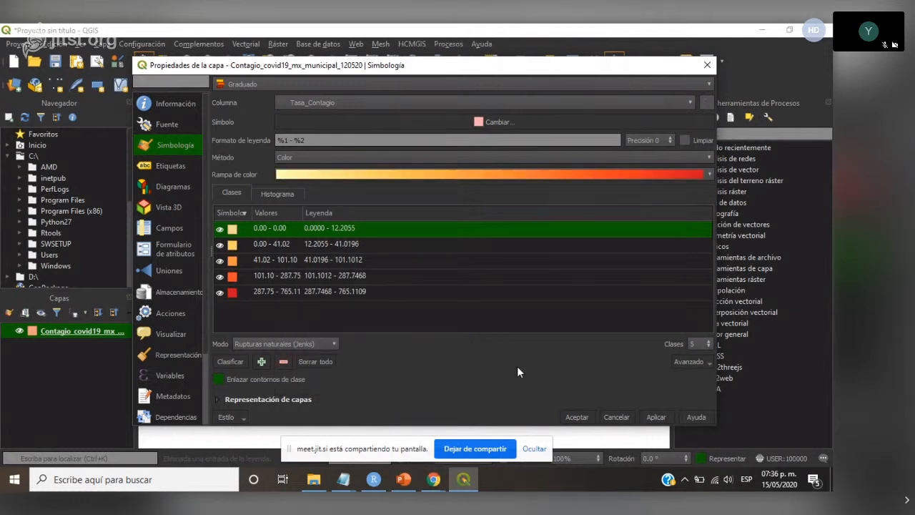
click(652, 414)
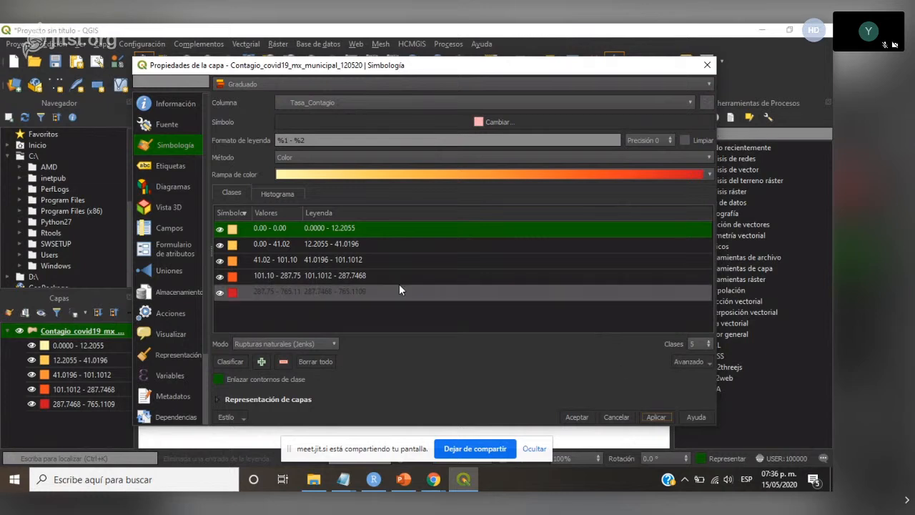
- Select all five graduated classes and remove the outline stroke from their fill symbols
ctrl+click(235, 244)
ctrl+click(231, 262)
ctrl+click(231, 277)
ctrl+click(231, 294)
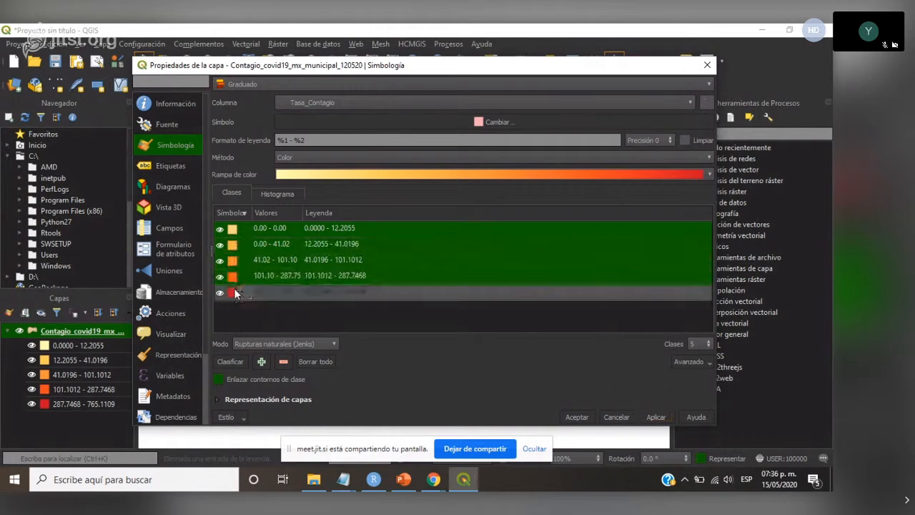
double_click(425, 276)
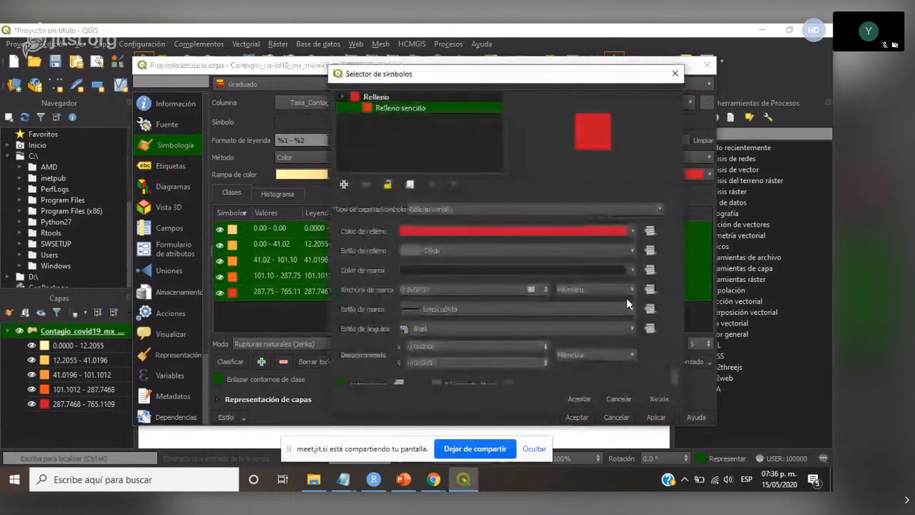
click(630, 308)
click(443, 312)
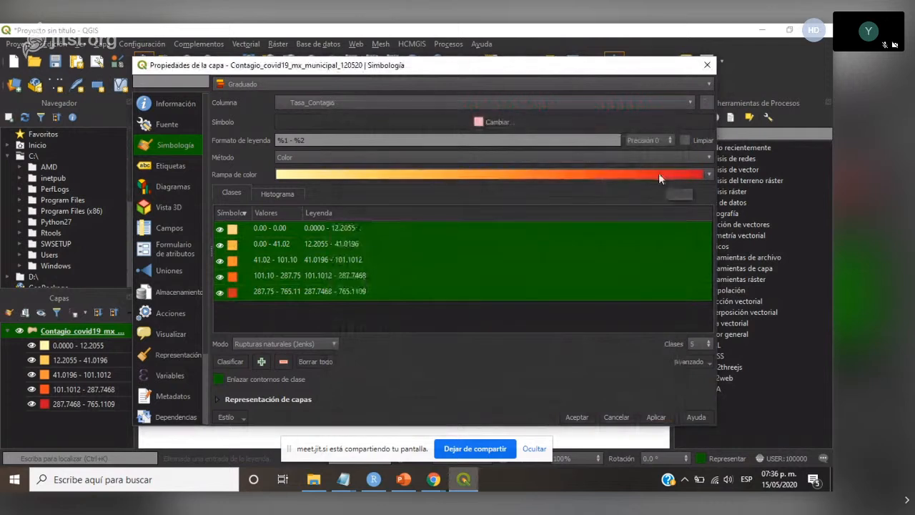
click(711, 174)
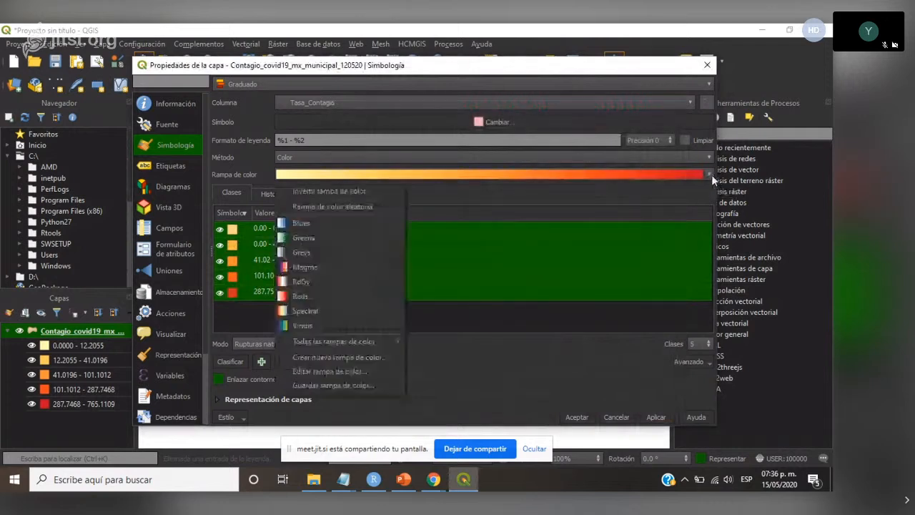
mouse_move(353, 341)
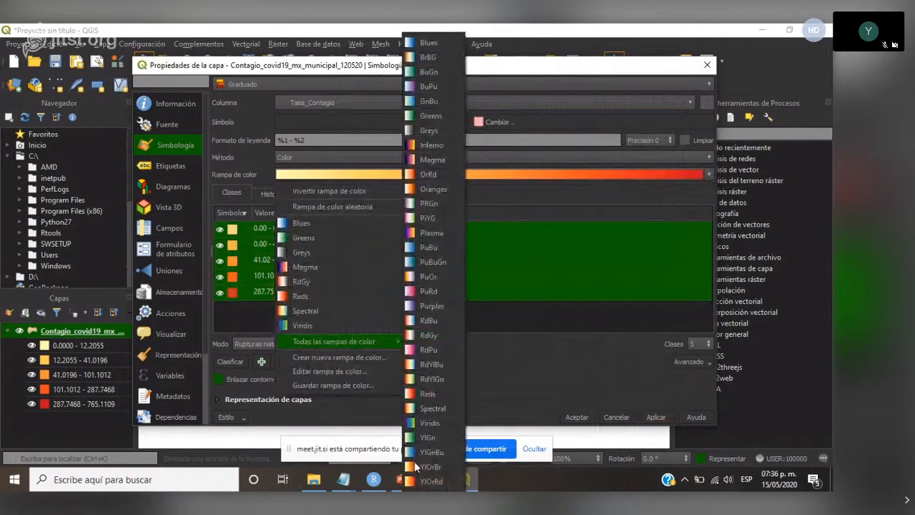
click(513, 351)
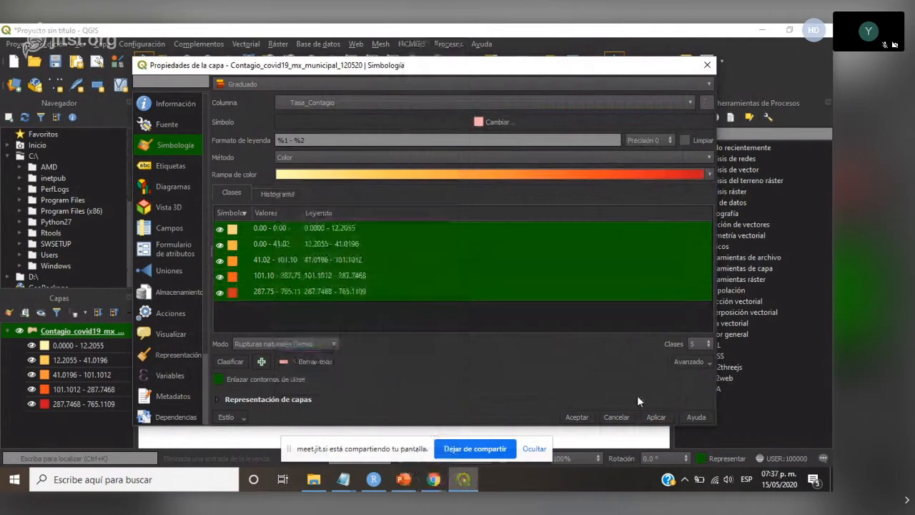
- Apply the outline-free graduated symbology to the municipal layer and close its properties
click(655, 417)
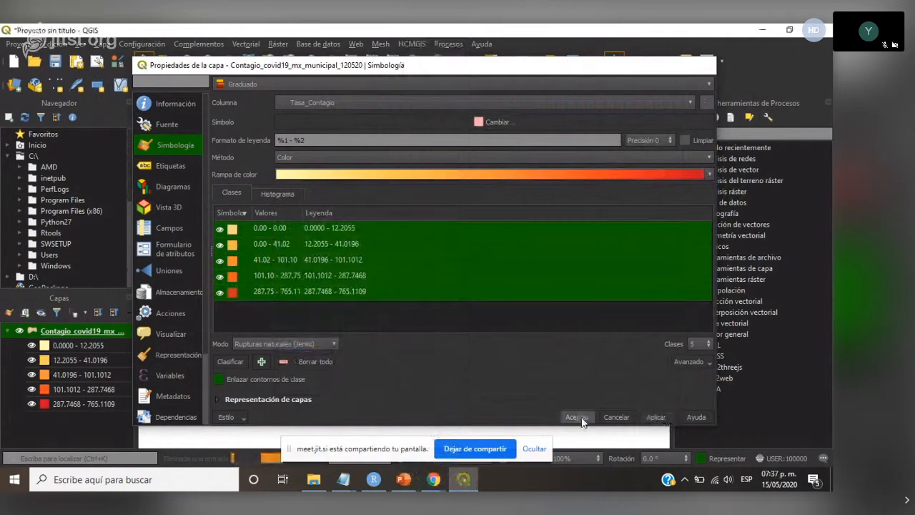
click(577, 418)
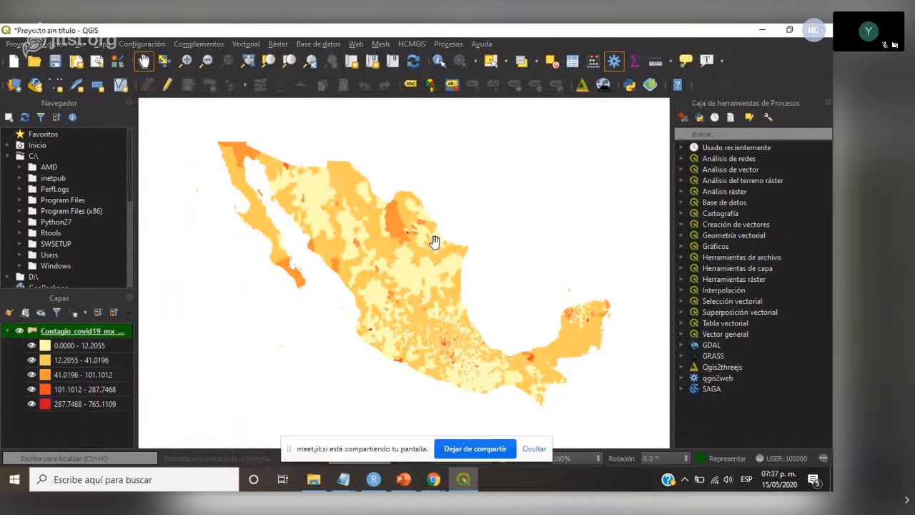
- Add 13_ZmValleDeMexico_dis.gpkg, 21_ZMGuadalajara_dis.gpkg and 31_ZMMonterrey_dis.gpkg from the Capas folder to the QGIS project
click(341, 483)
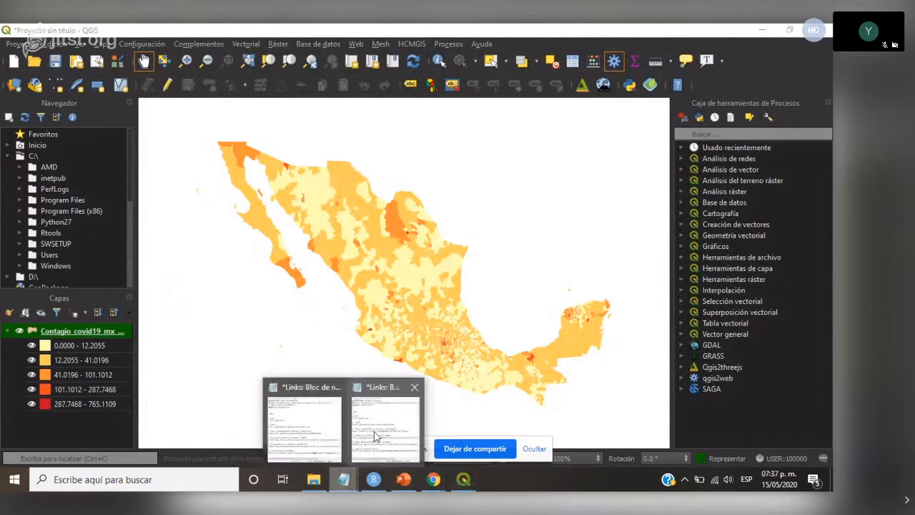
click(324, 484)
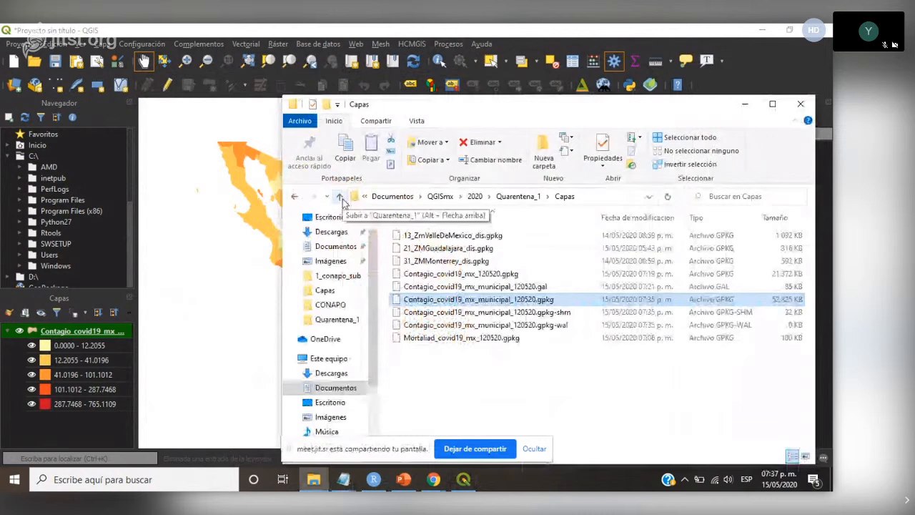
drag(471, 238, 229, 308)
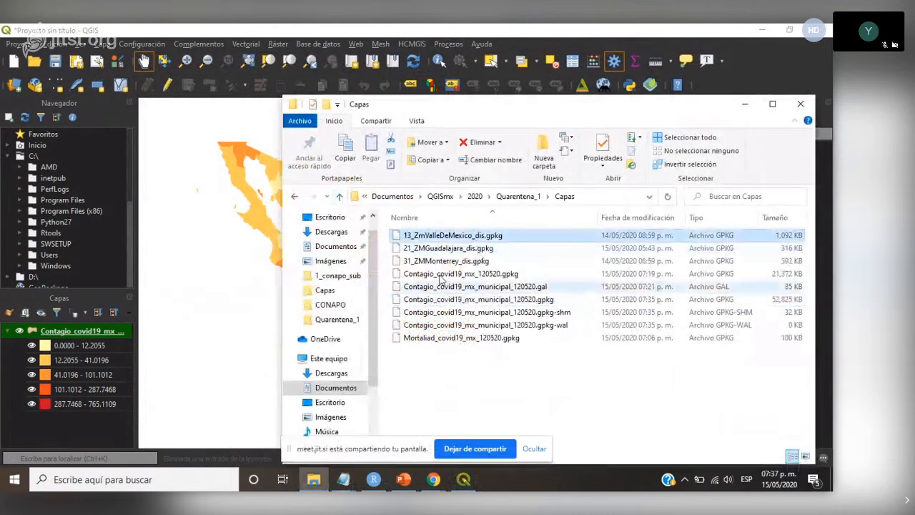
click(466, 250)
drag(466, 251, 265, 311)
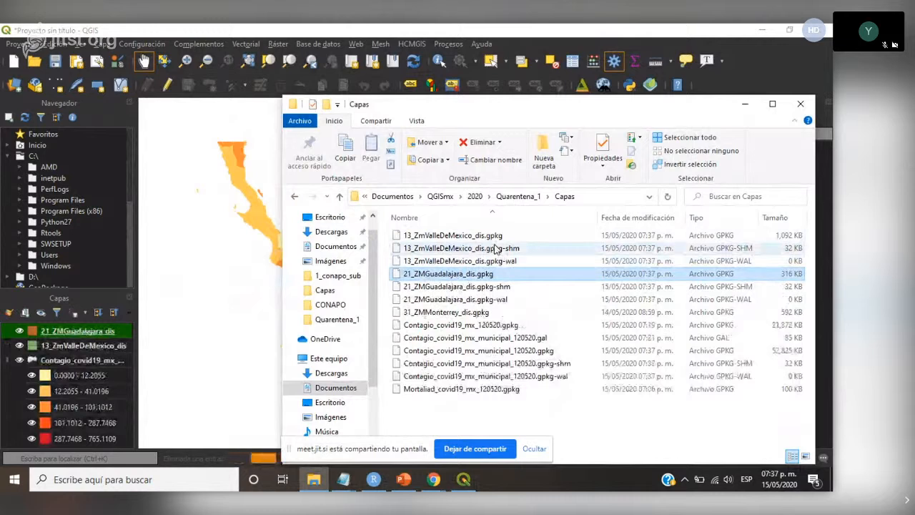
drag(454, 312, 253, 312)
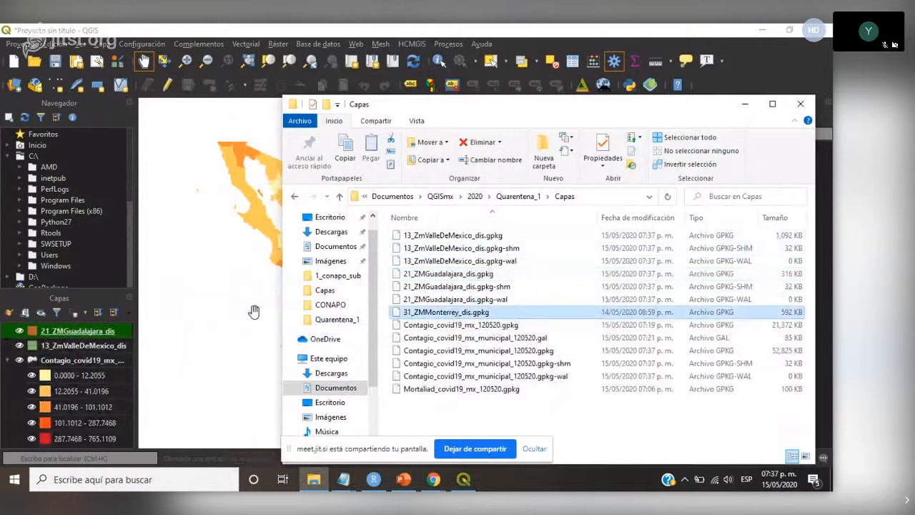
click(294, 30)
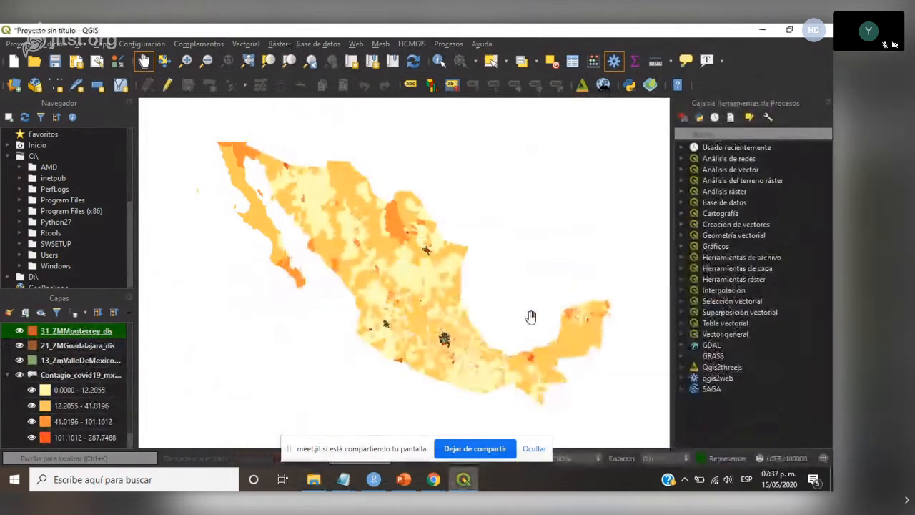
- Switch to the PowerPoint presentation to view slide 14 on COVID-19 as an urban or density problem, and return to QGIS
click(402, 480)
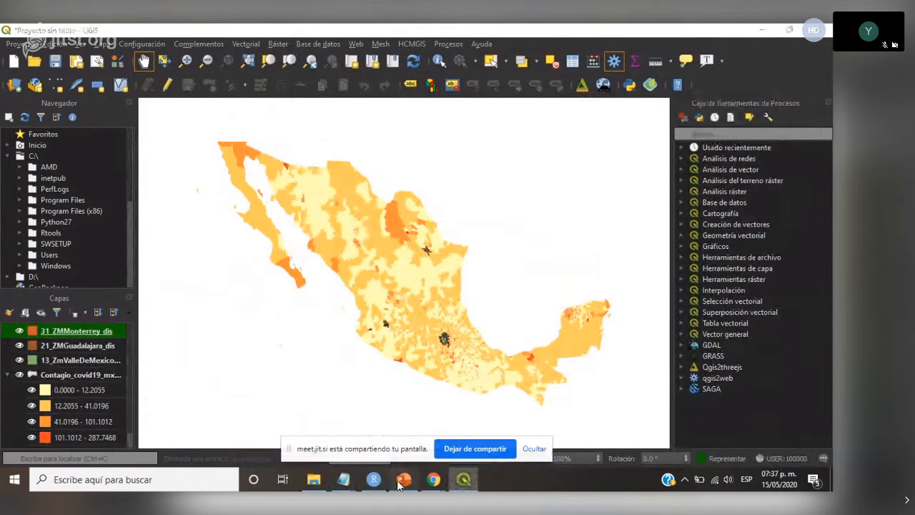
scroll(136, 323, up, 3)
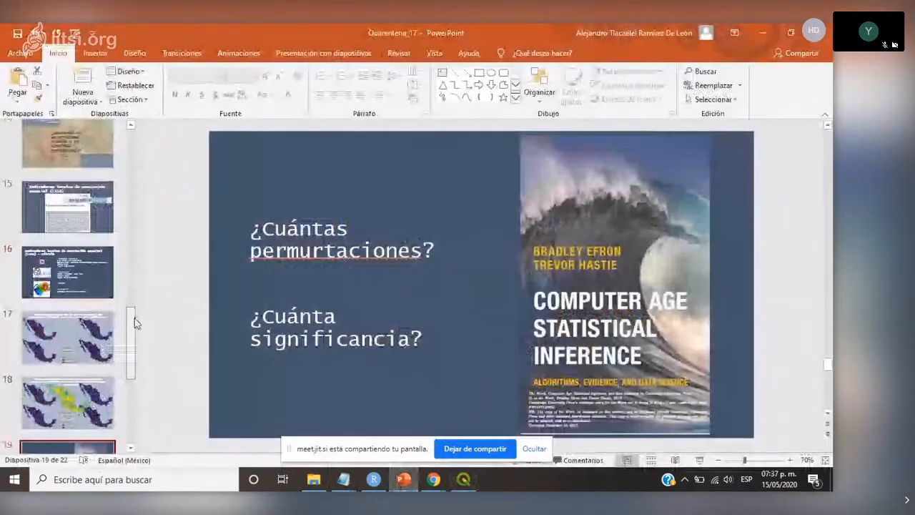
scroll(136, 323, up, 2)
click(67, 279)
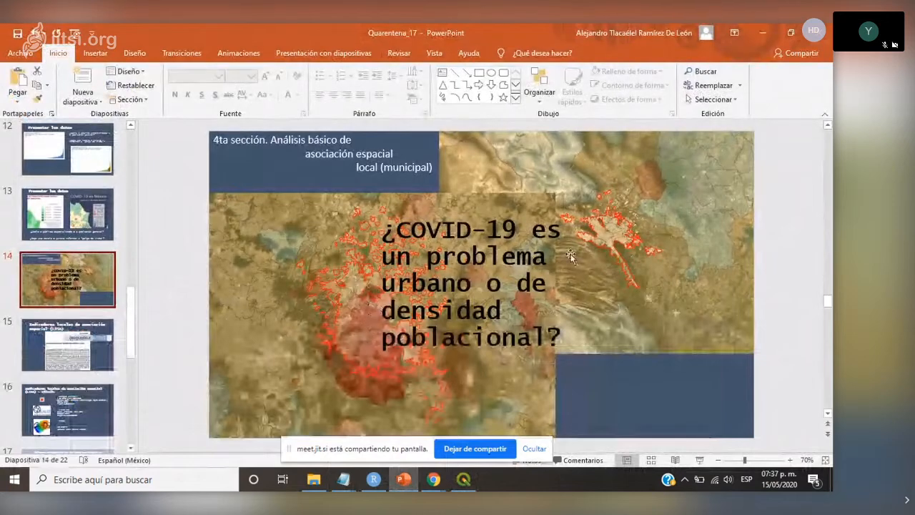
click(464, 480)
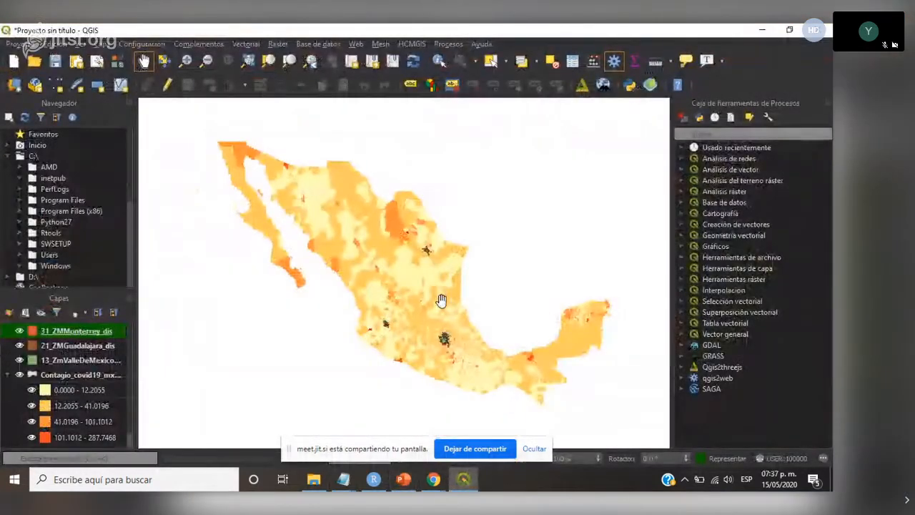
click(402, 480)
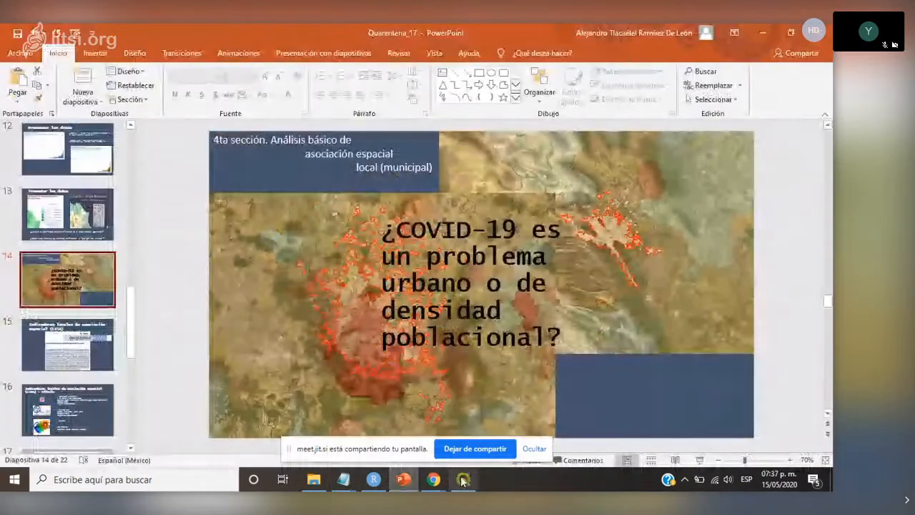
click(462, 480)
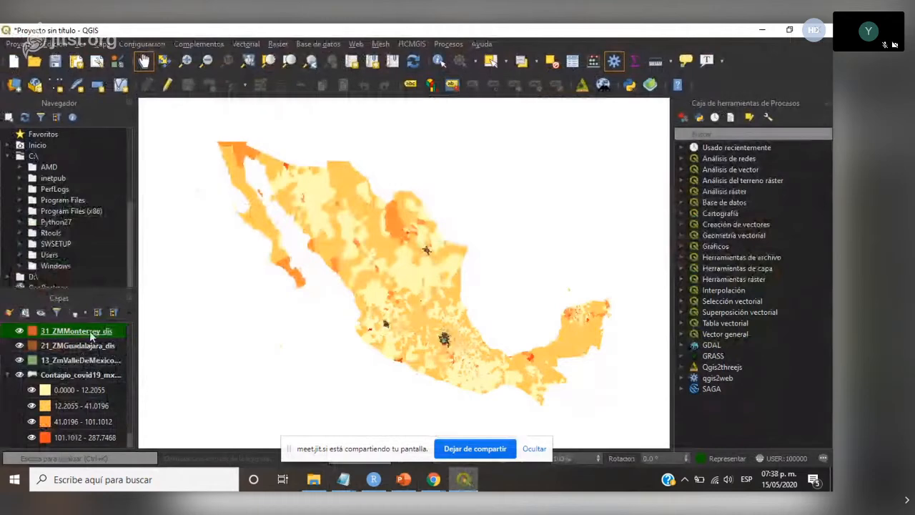
- Set the fill style of the 31_ZMMonterrey_dis layer's simple fill to Sin relleno
right_click(87, 331)
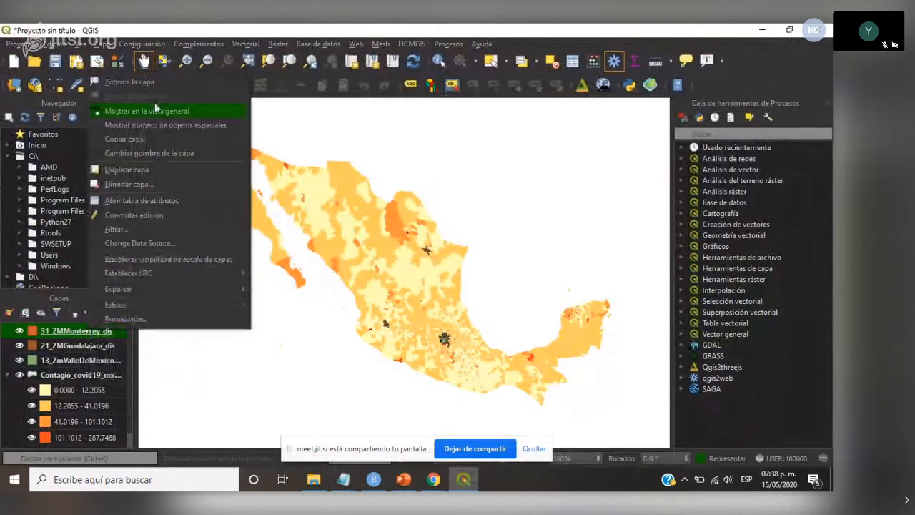
click(150, 81)
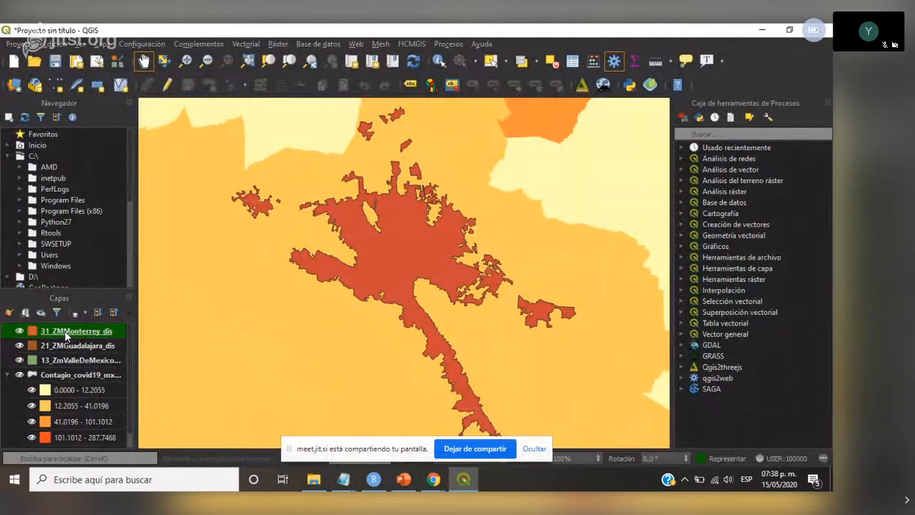
double_click(65, 330)
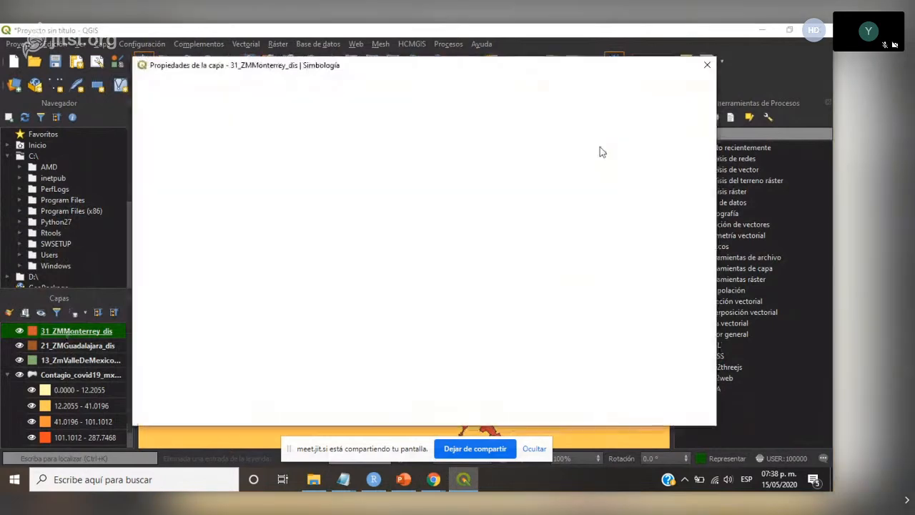
click(299, 112)
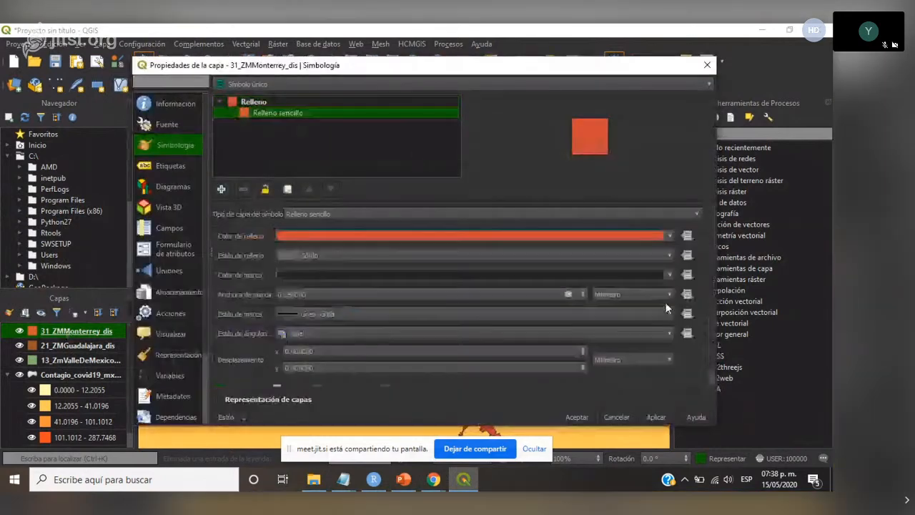
click(669, 236)
click(665, 256)
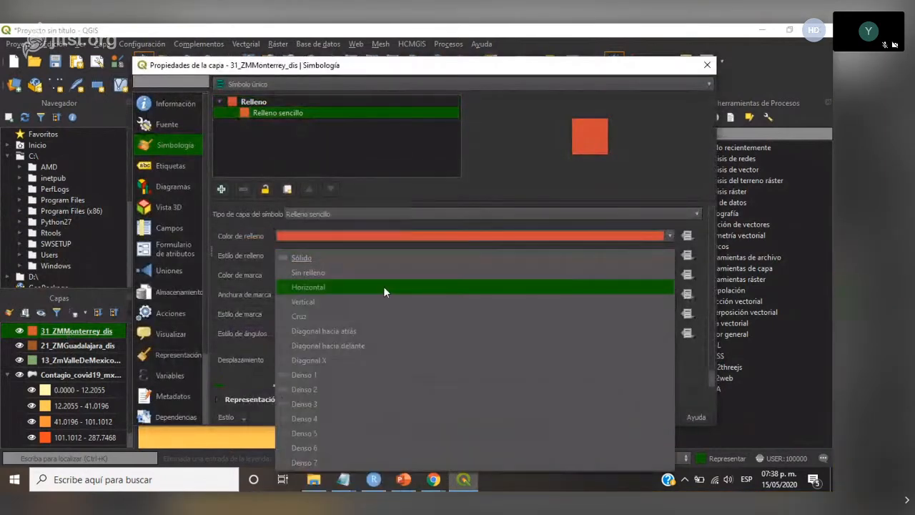
click(324, 268)
- Give the Monterrey polygons a yellow outline 0.46 mm wide and accept the layer's symbology
click(671, 273)
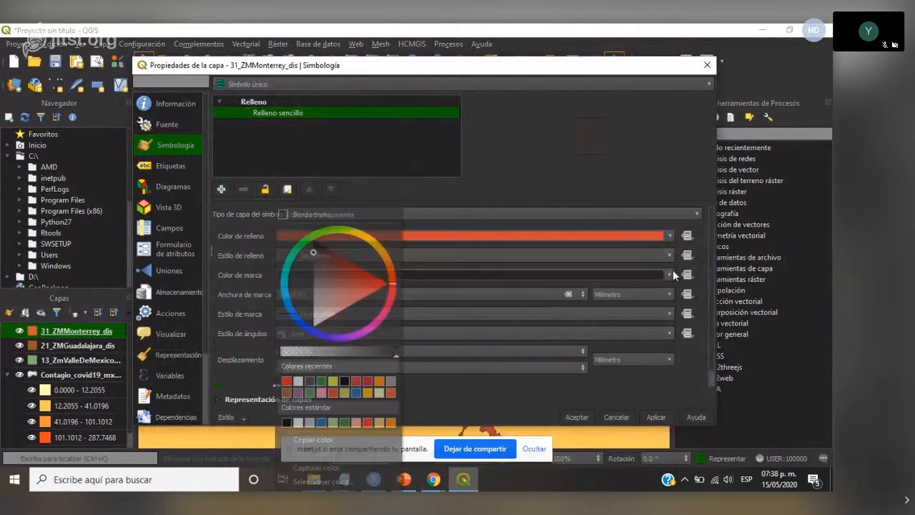
click(332, 382)
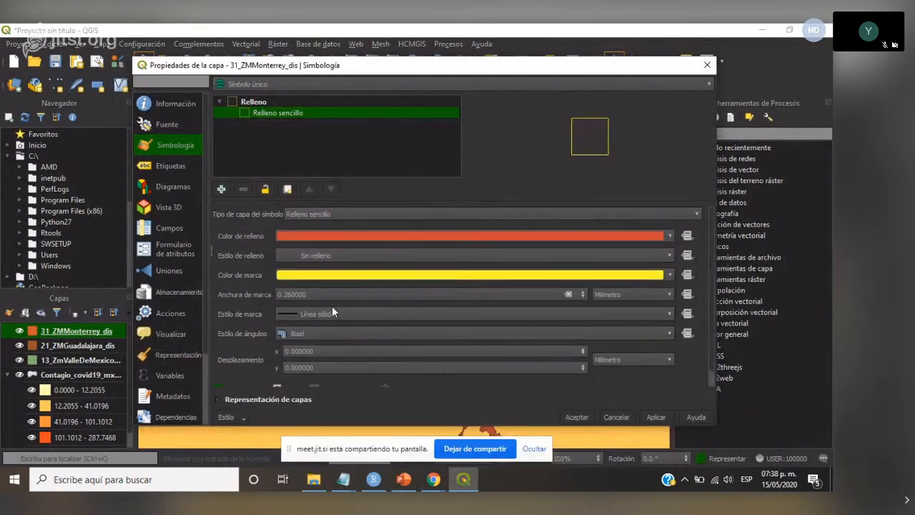
click(582, 290)
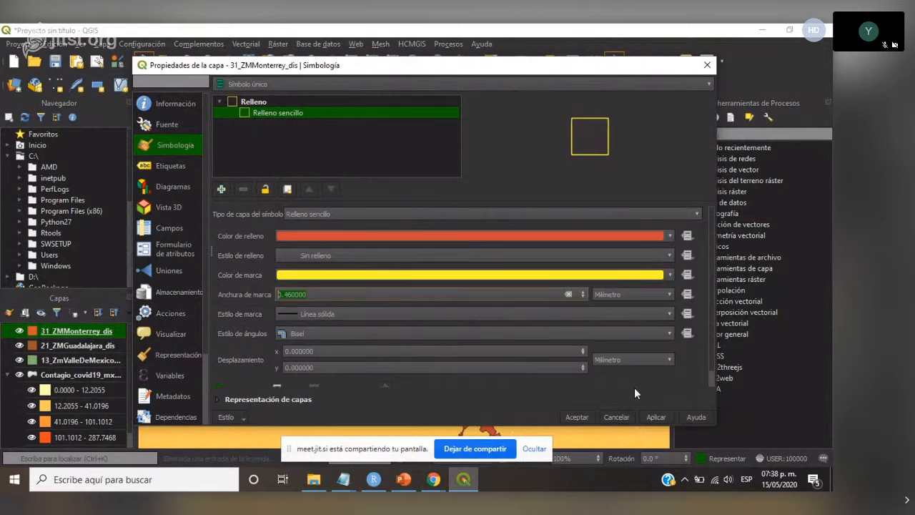
click(588, 416)
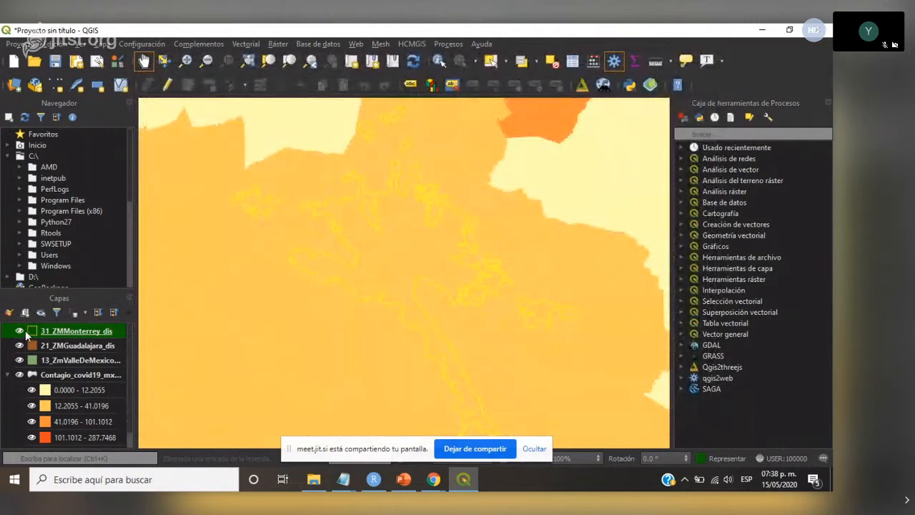
- Hide the municipal contagion layer and add the Google Satellite XYZ tiles to the map
click(20, 375)
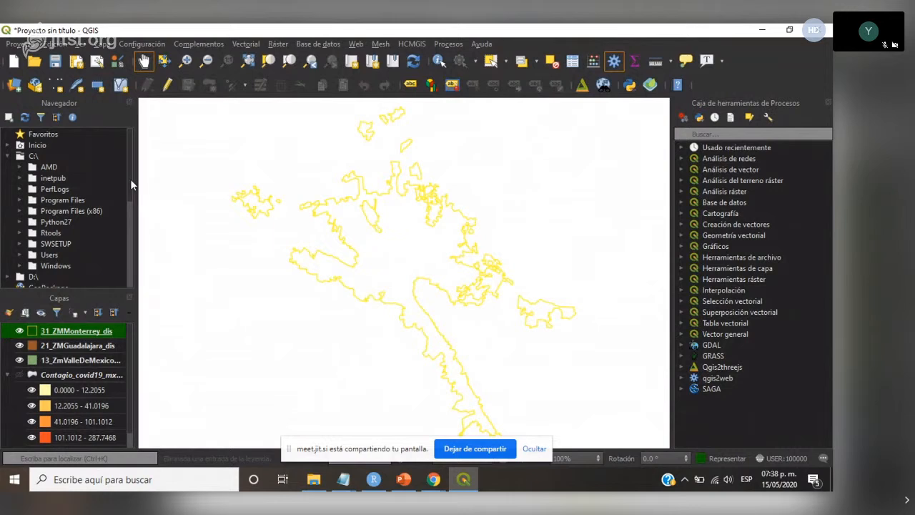
scroll(130, 178, down, 2)
scroll(108, 214, down, 3)
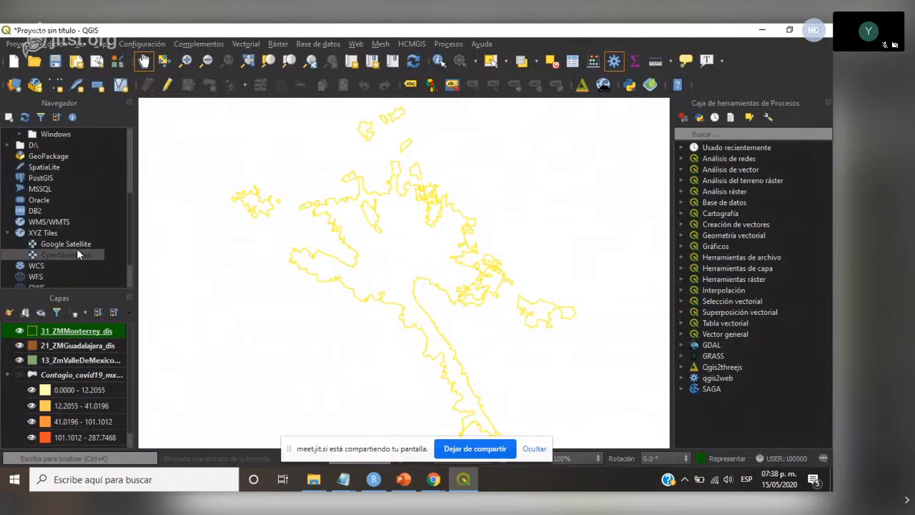
click(77, 245)
drag(104, 248, 178, 309)
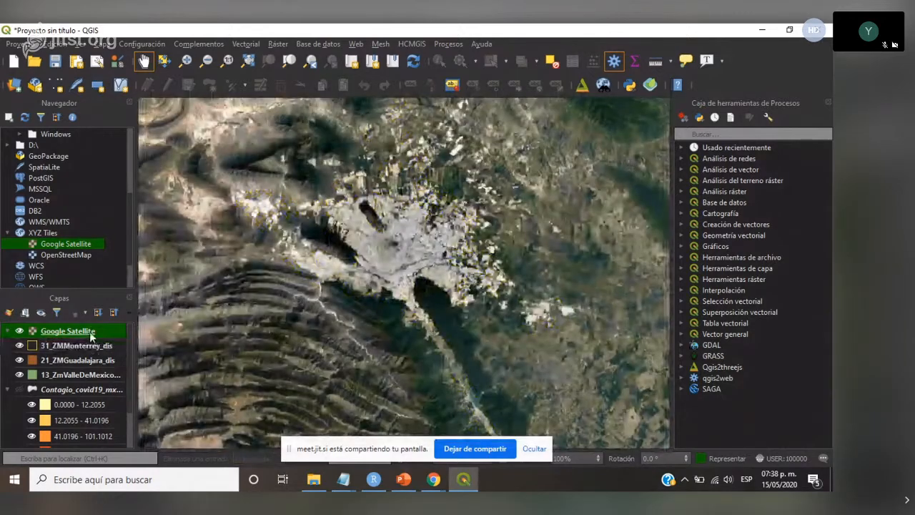
- Reorder the layers so that 31_ZMMonterrey_dis draws above Google Satellite
drag(92, 333, 113, 429)
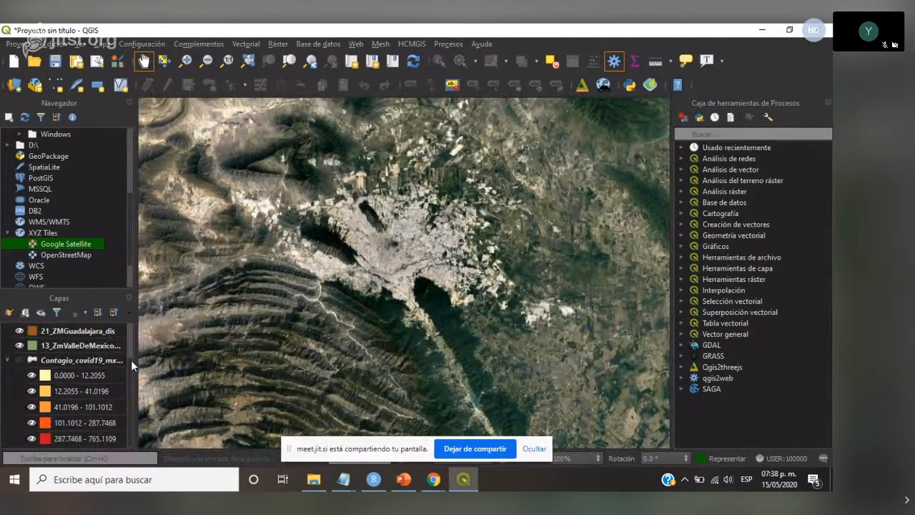
scroll(129, 369, up, 1)
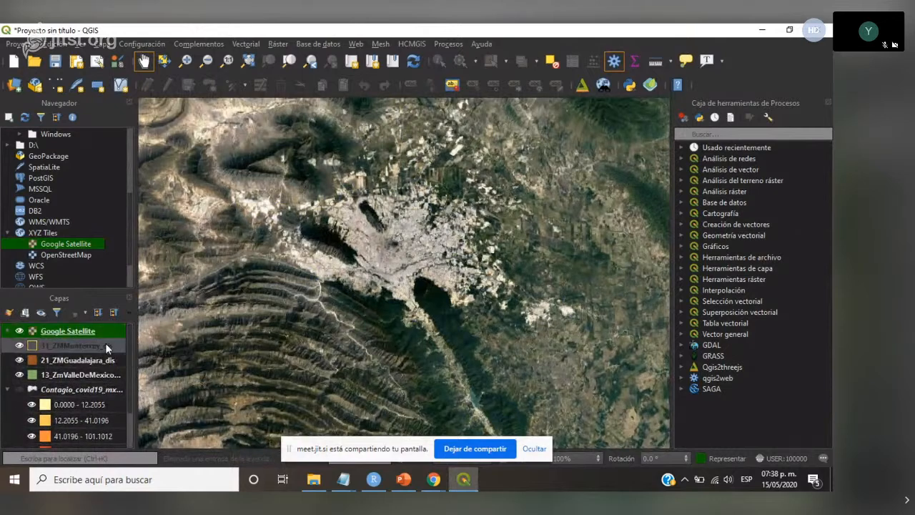
drag(105, 345, 107, 323)
- Examine how the Monterrey metropolitan outline matches the built-up area on the satellite imagery at different scales
scroll(432, 242, up, 3)
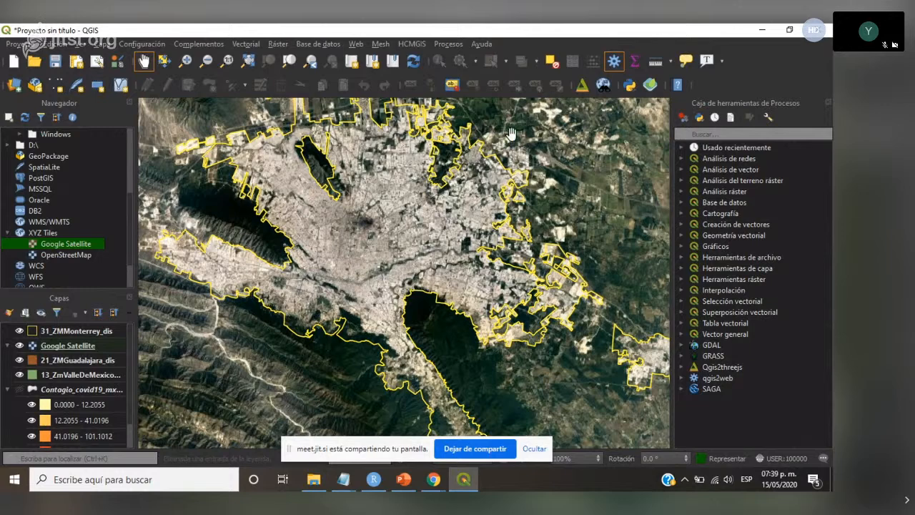
scroll(439, 201, down, 1)
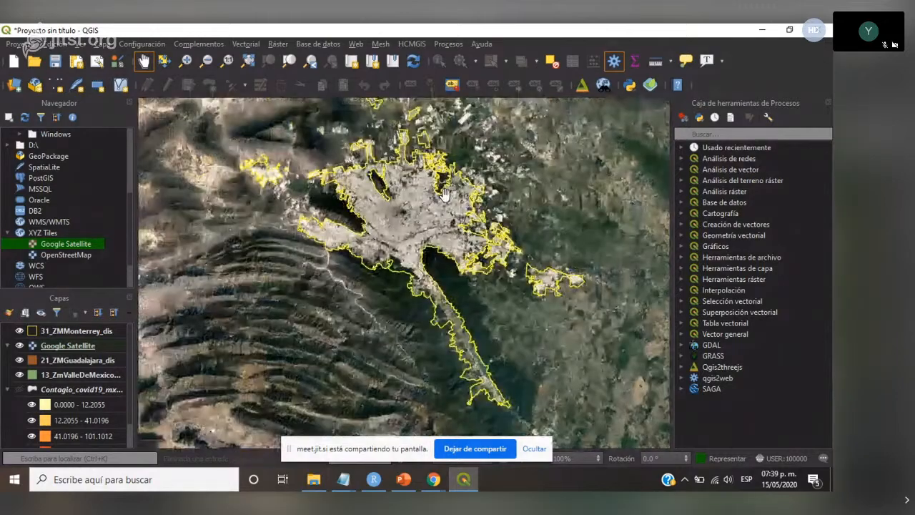
scroll(444, 195, down, 1)
scroll(441, 196, up, 1)
scroll(409, 214, down, 1)
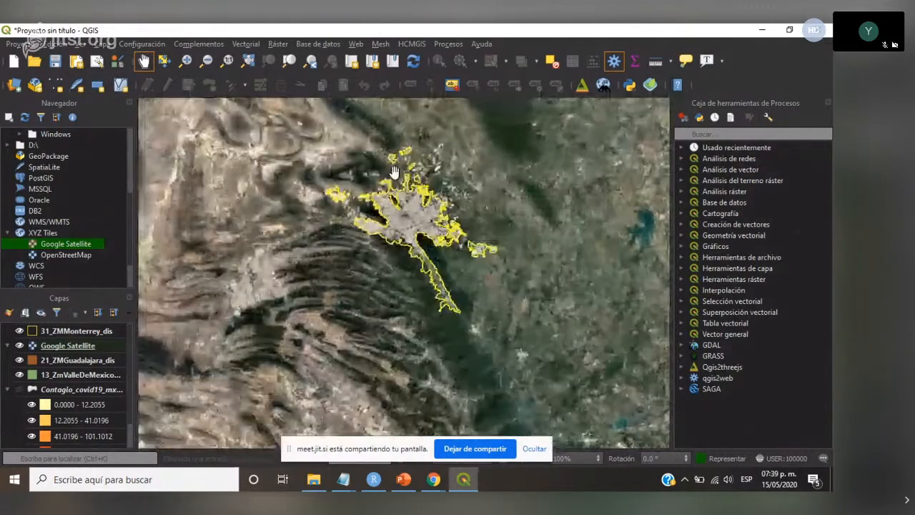
scroll(412, 209, up, 1)
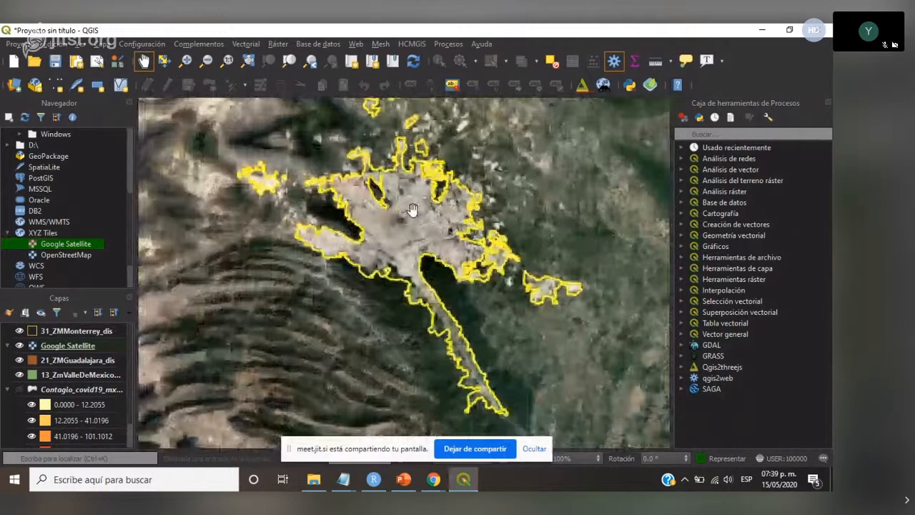
scroll(412, 209, down, 1)
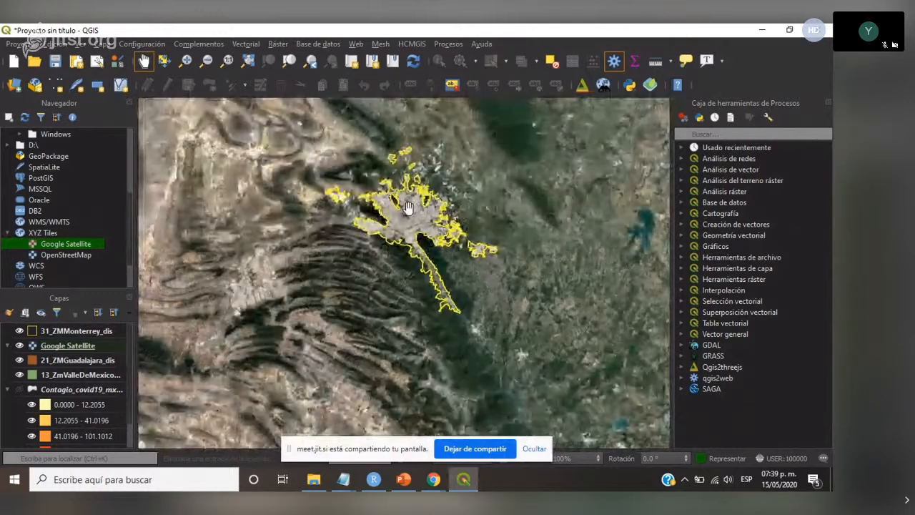
- Hide Google Satellite and show the municipal contagion layer to compare Monterrey's outline with the rates of the surrounding municipalities
click(19, 346)
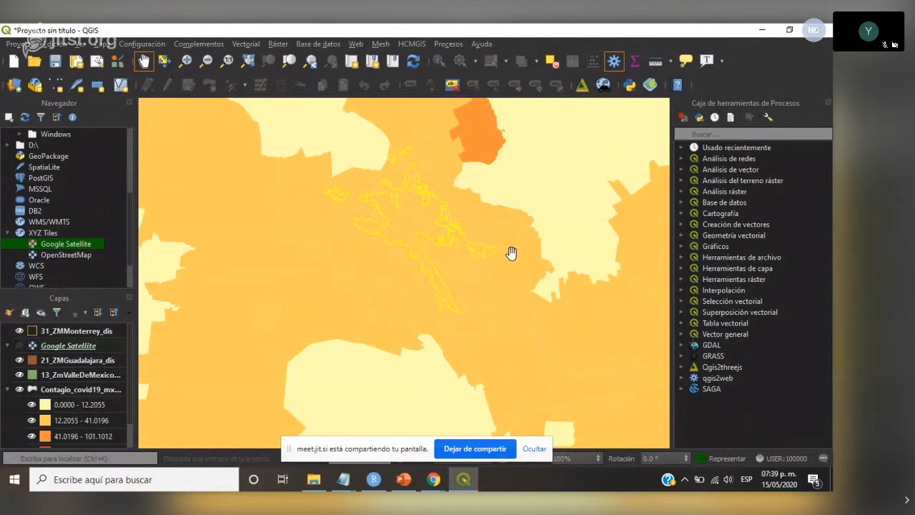
scroll(131, 373, down, 2)
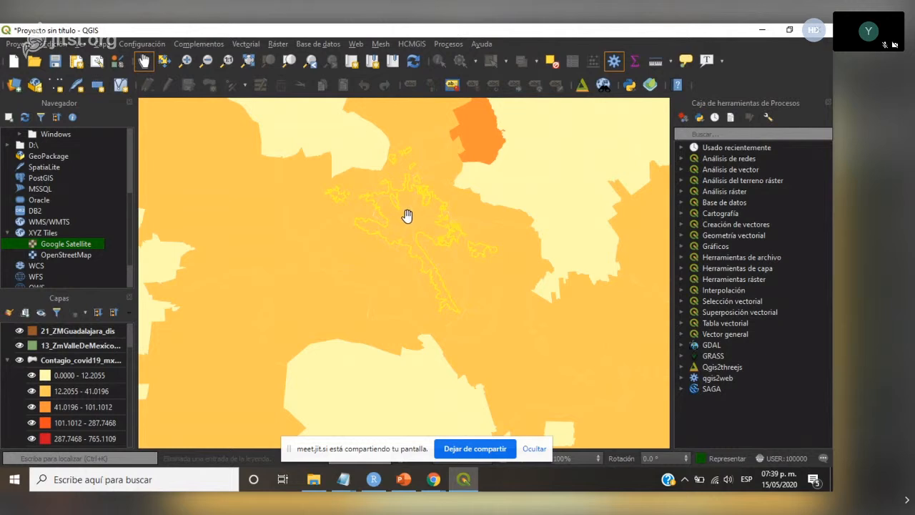
scroll(407, 215, down, 1)
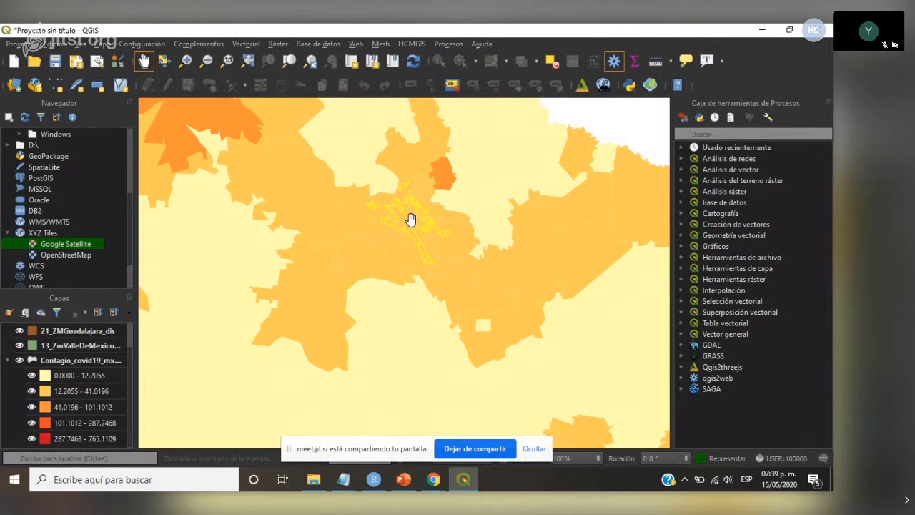
scroll(411, 218, down, 2)
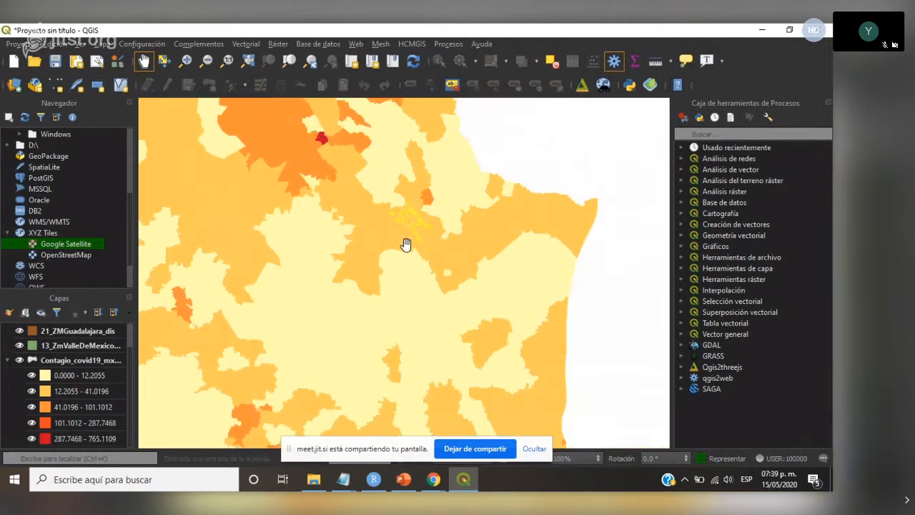
- Examine the Guadalajara and Valle de México metropolitan areas against the contagion rates of the surrounding municipalities at different scales
scroll(416, 251, down, 6)
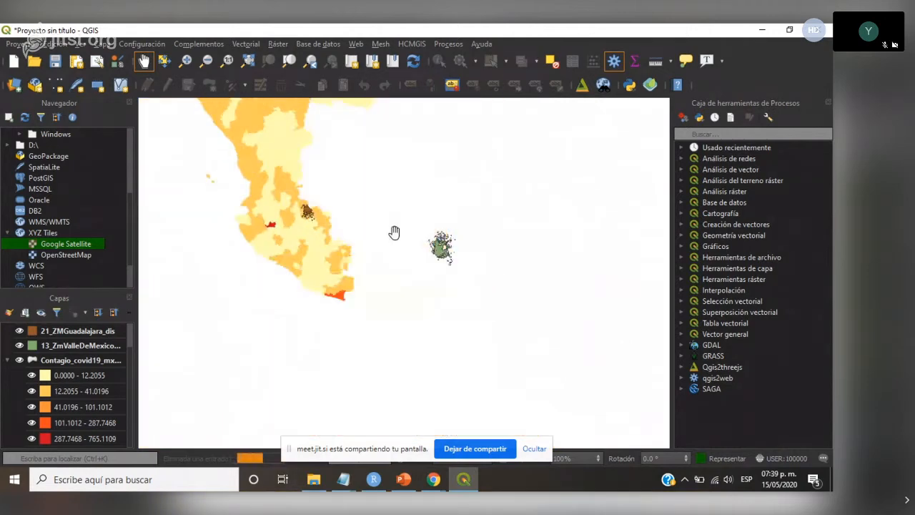
scroll(302, 201, up, 5)
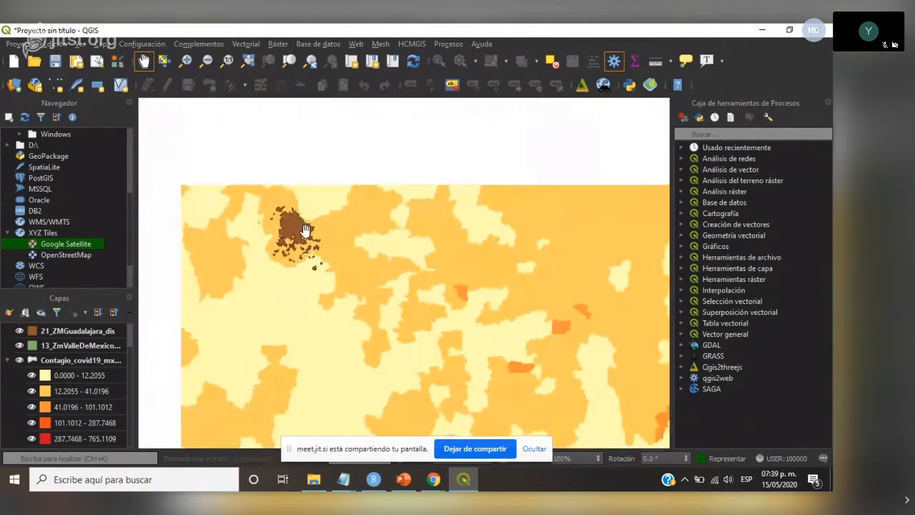
scroll(265, 219, down, 4)
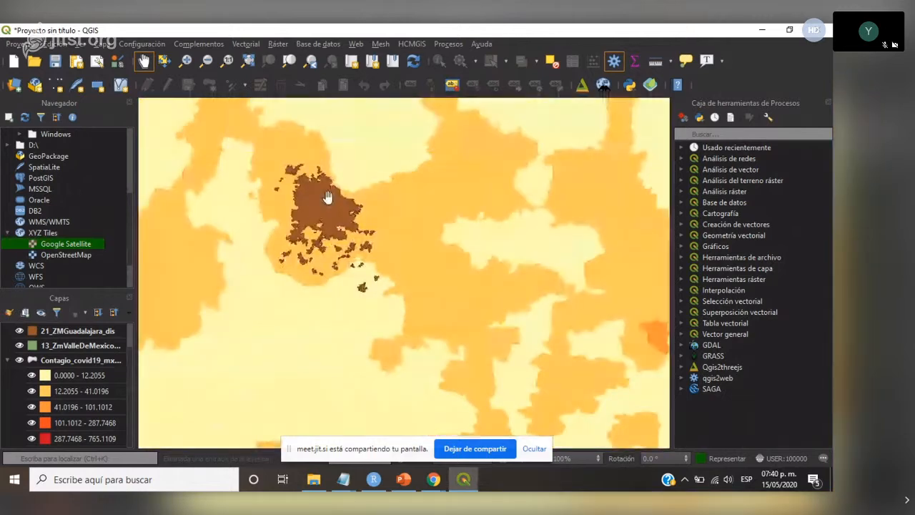
drag(327, 198, 303, 215)
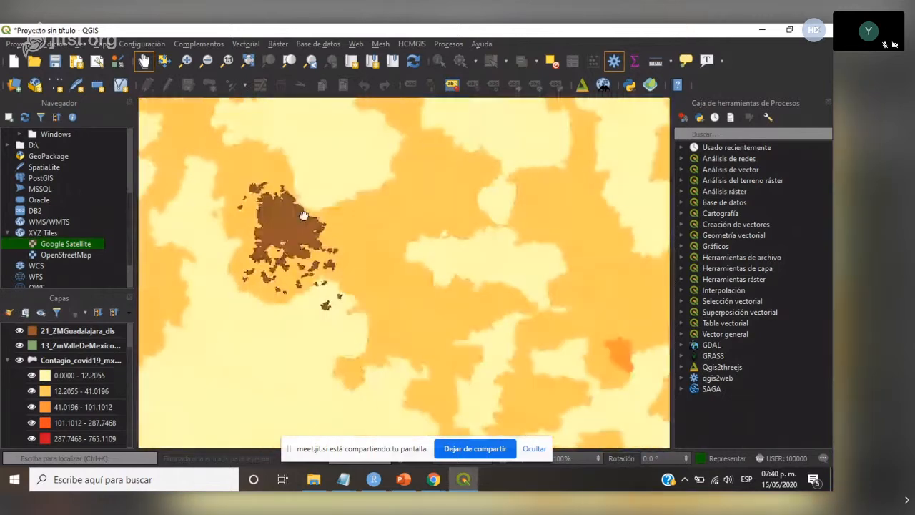
scroll(363, 247, down, 1)
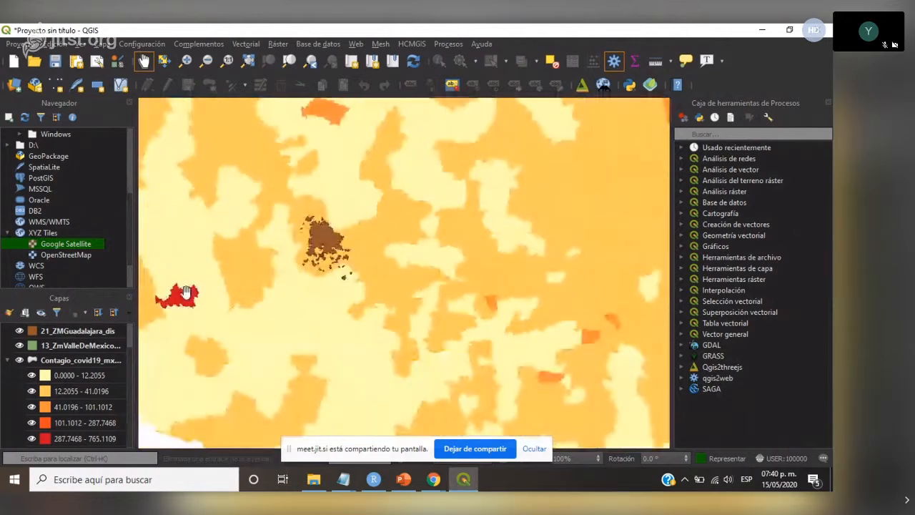
scroll(494, 278, down, 1)
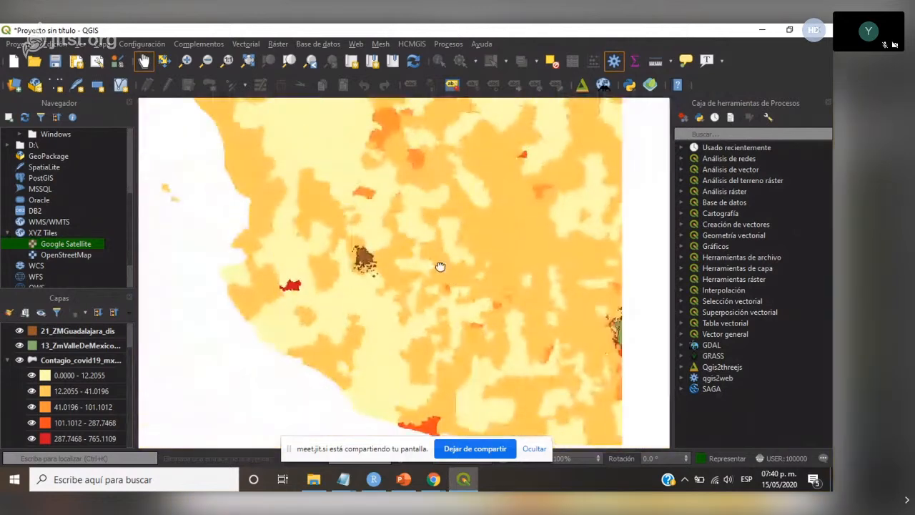
drag(441, 266, 189, 225)
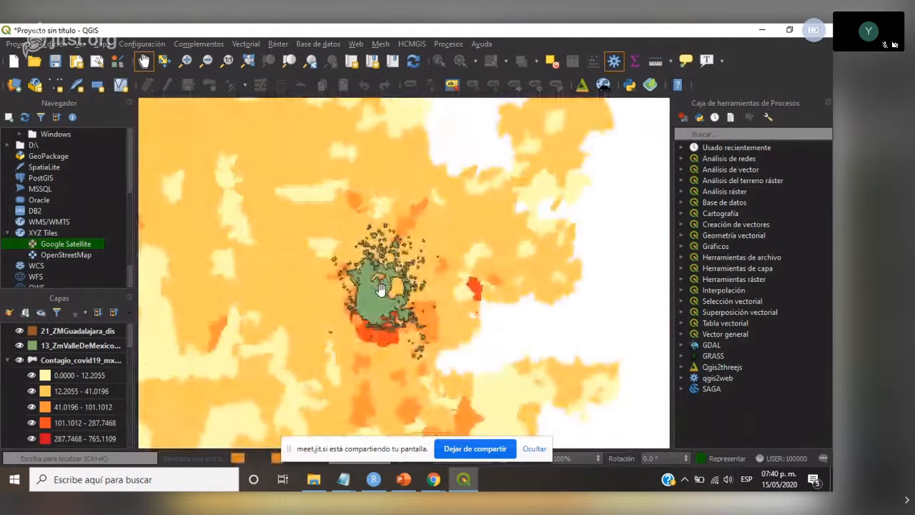
scroll(381, 288, up, 2)
scroll(132, 347, up, 1)
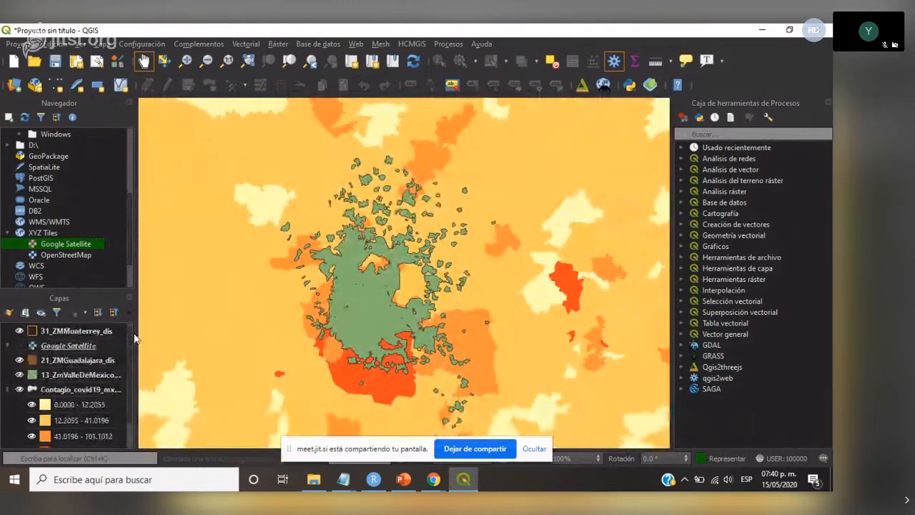
- Set the simple fill of the 13_ZmValleDeMexico_dis layer to the Sin relleno fill style
click(68, 375)
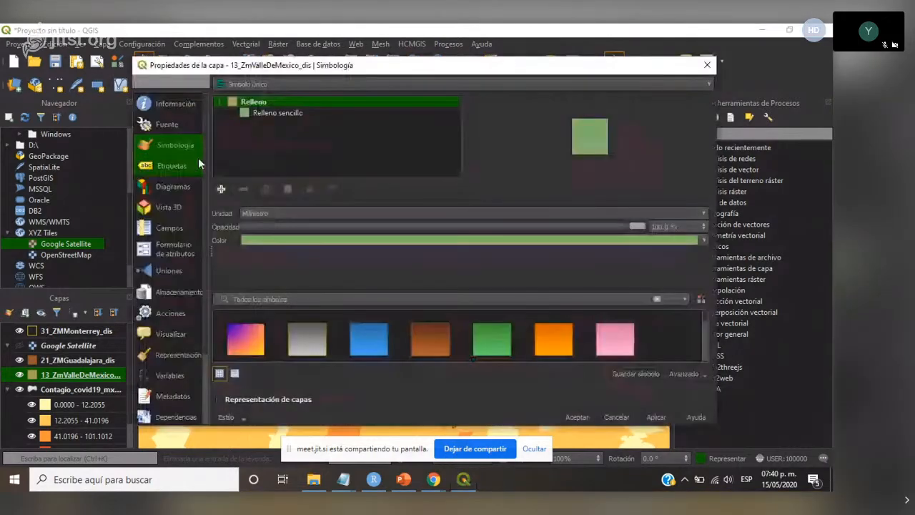
click(317, 111)
click(669, 238)
click(668, 239)
click(667, 256)
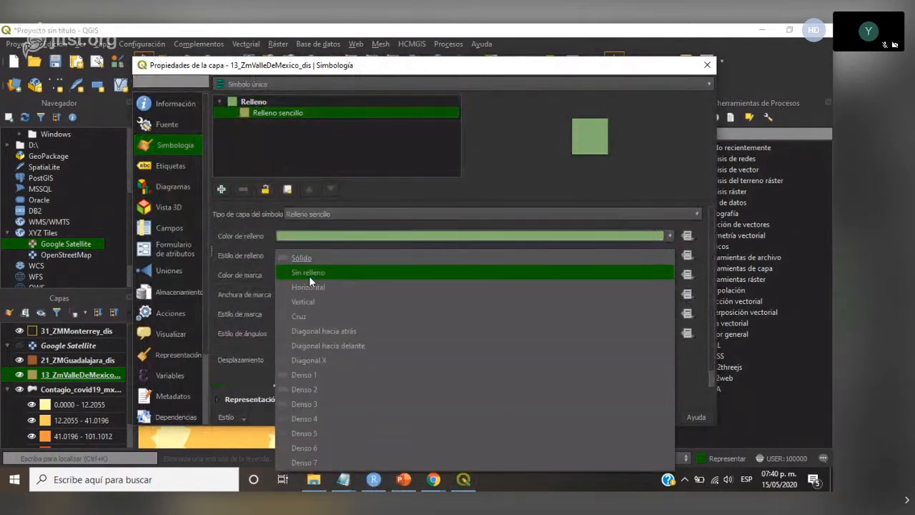
click(308, 271)
- Give the 13_ZmValleDeMexico_dis polygons a green outline 0.46 mm wide and accept the symbology
click(670, 275)
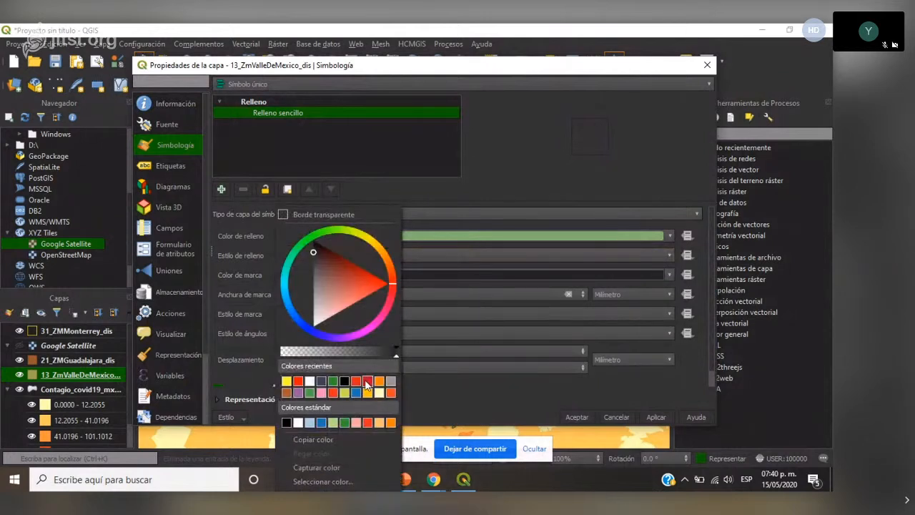
click(334, 382)
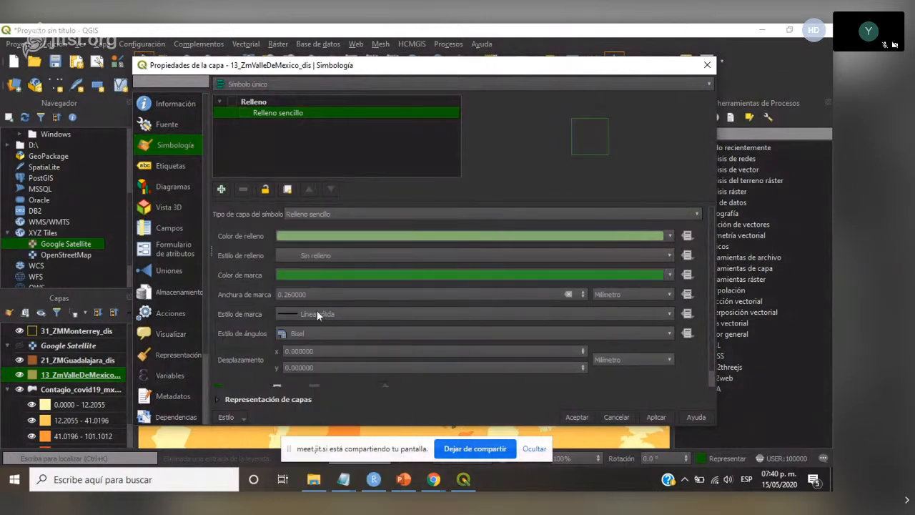
click(583, 291)
click(655, 416)
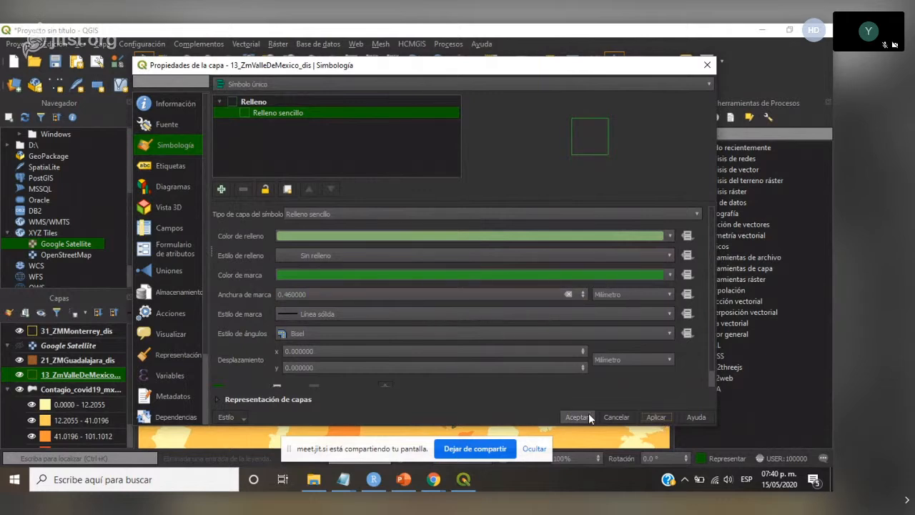
click(576, 417)
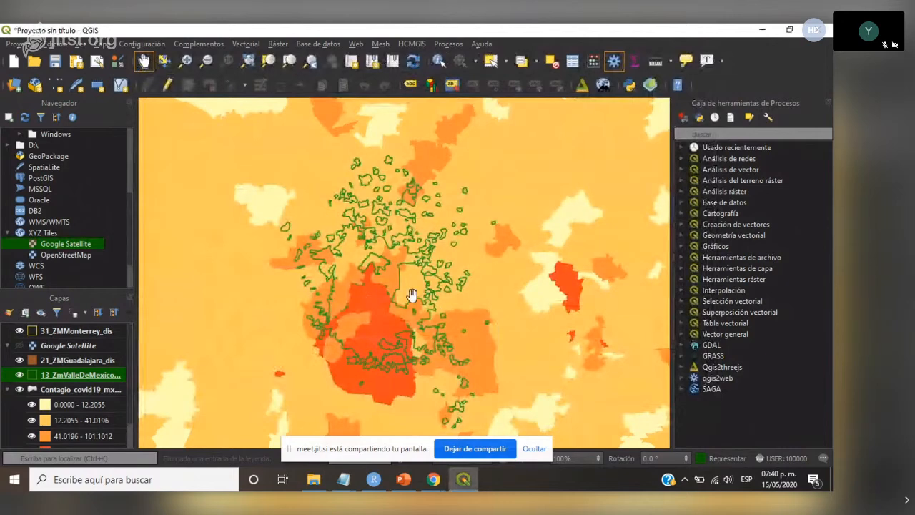
- Show Google Satellite and reorder the layers so that 13_ZmValleDeMexico_dis draws above the imagery
drag(418, 293, 419, 279)
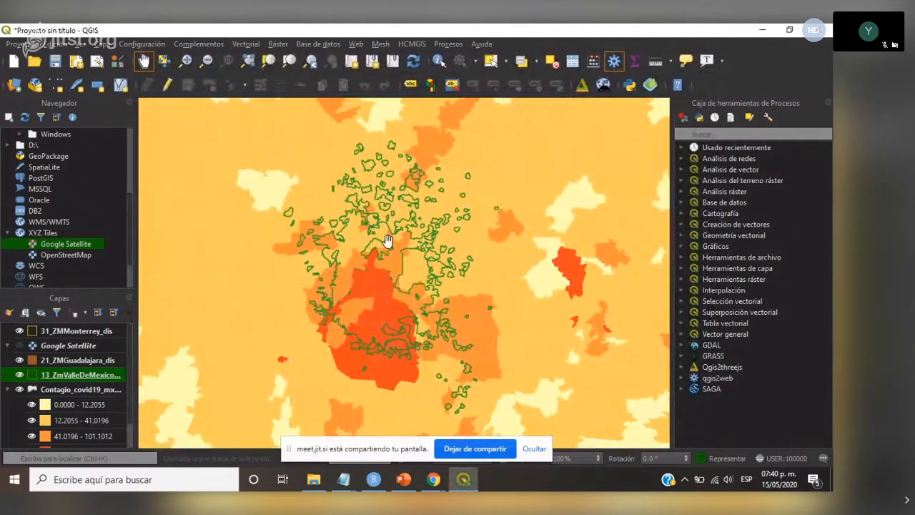
scroll(429, 269, up, 2)
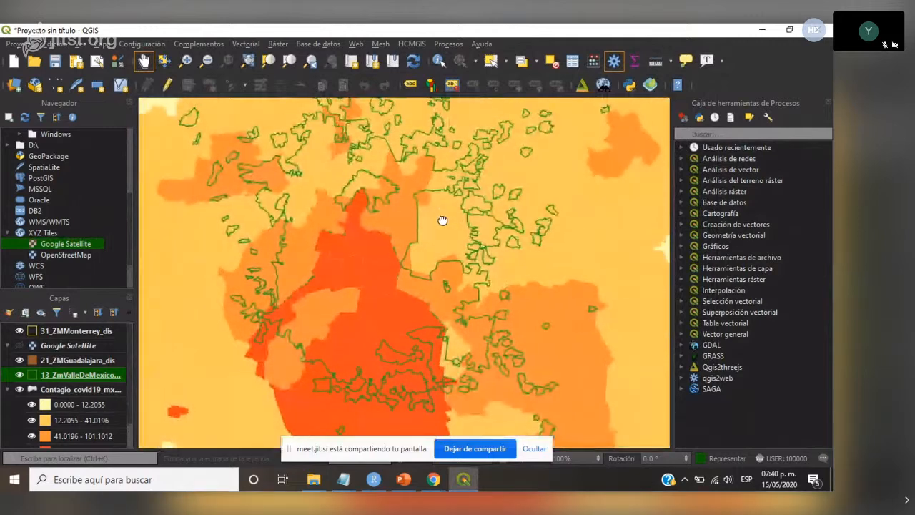
drag(439, 218, 443, 210)
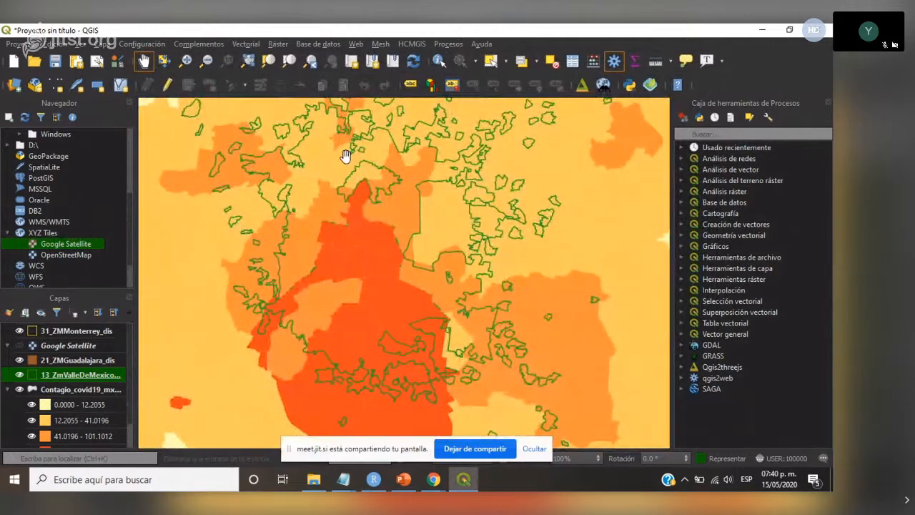
click(20, 346)
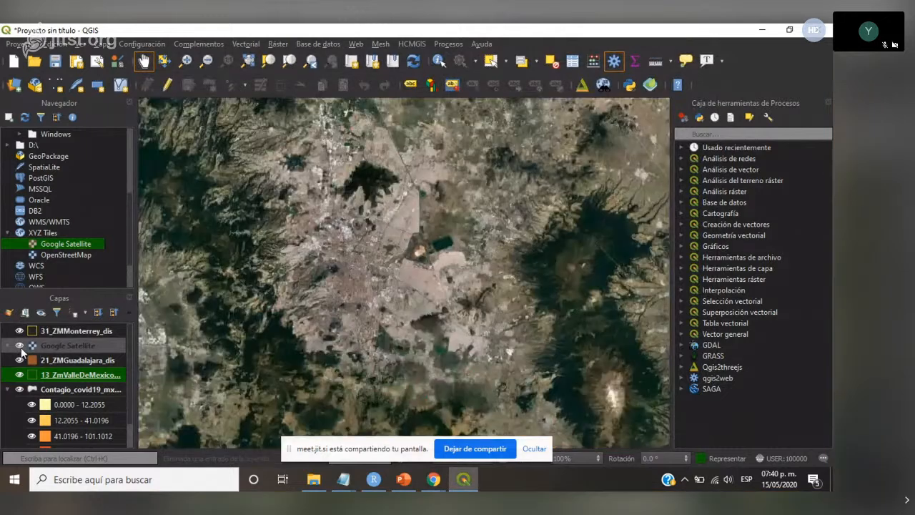
drag(22, 350, 82, 338)
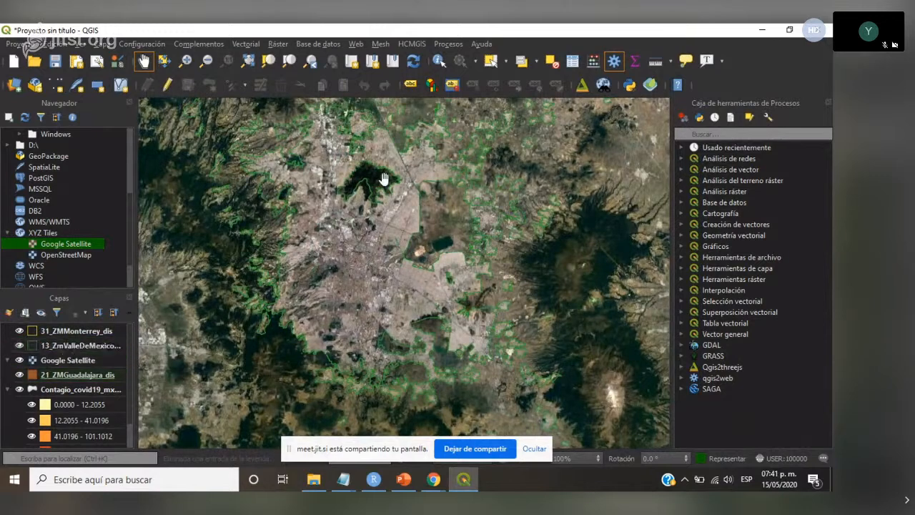
- Change the outline colour of the 13_ZmValleDeMexico_dis layer to red and accept the symbology
click(71, 343)
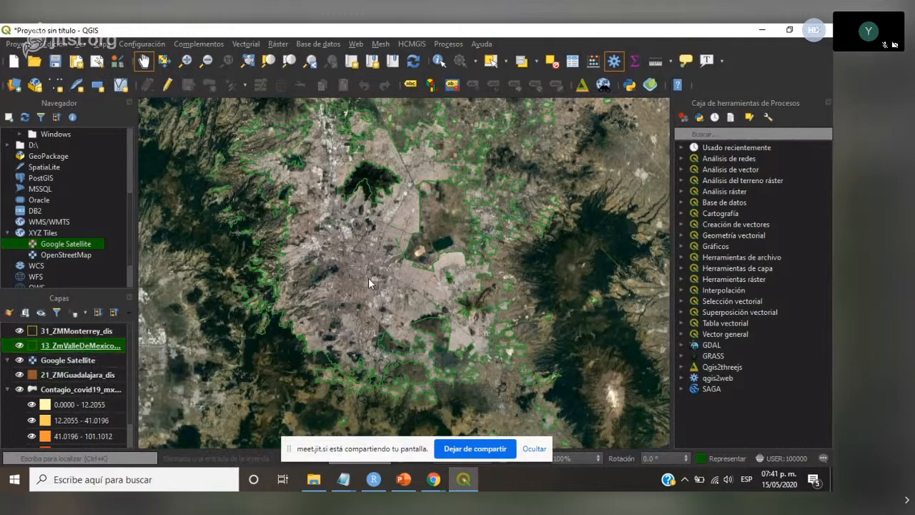
double_click(91, 347)
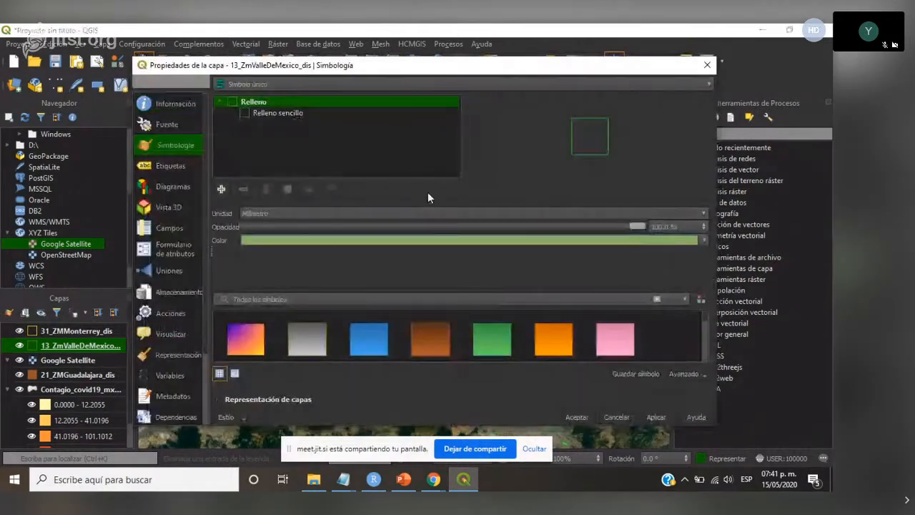
click(297, 117)
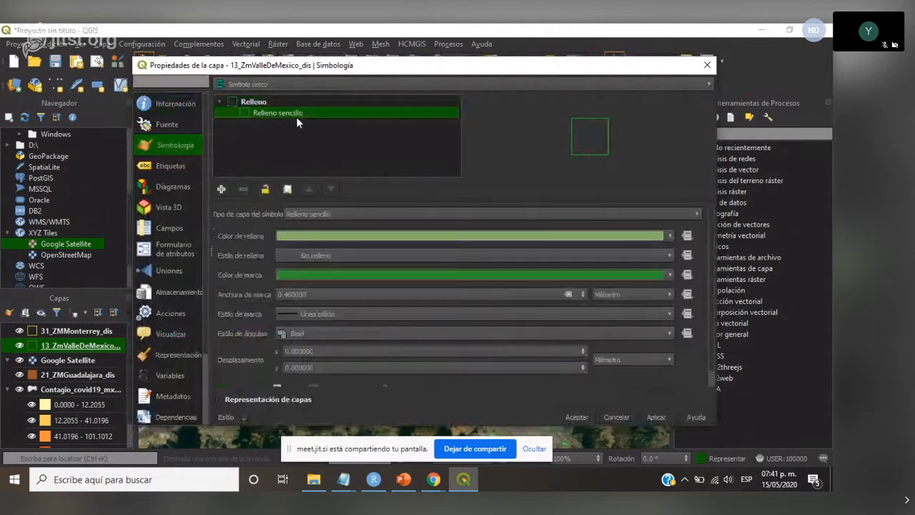
click(670, 275)
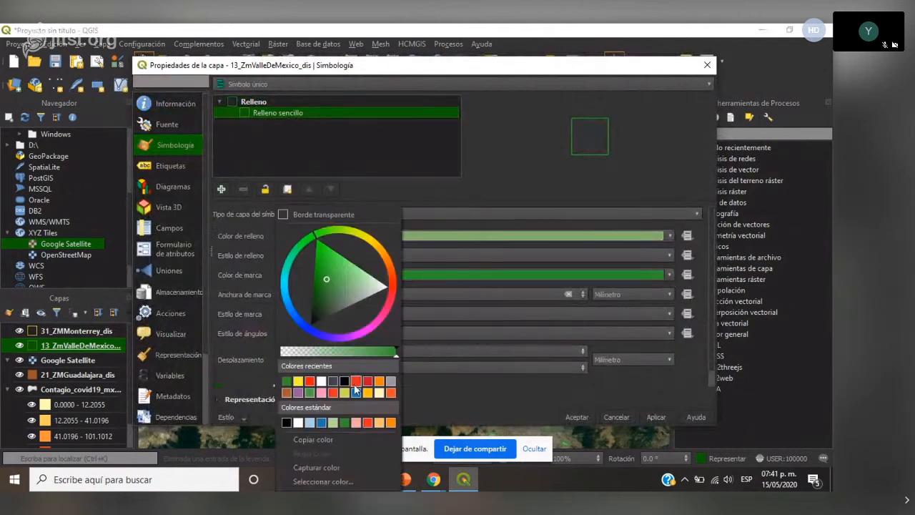
click(311, 384)
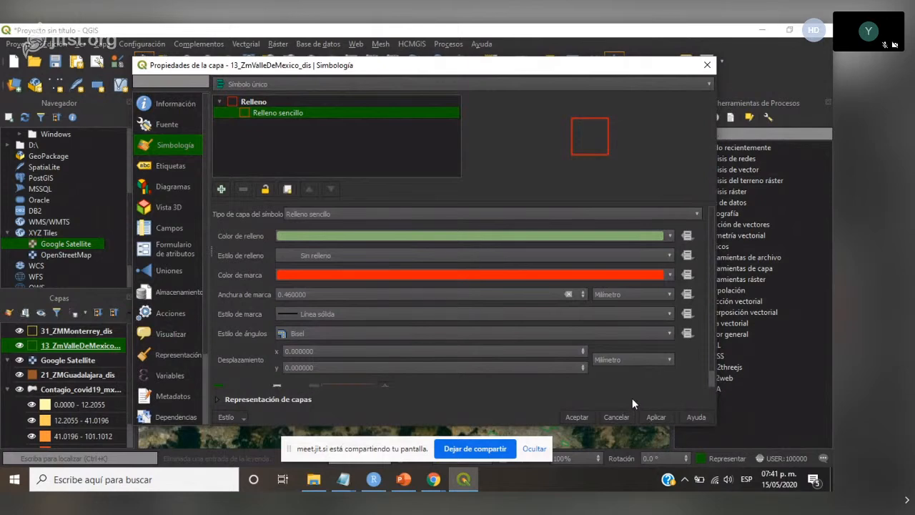
click(576, 416)
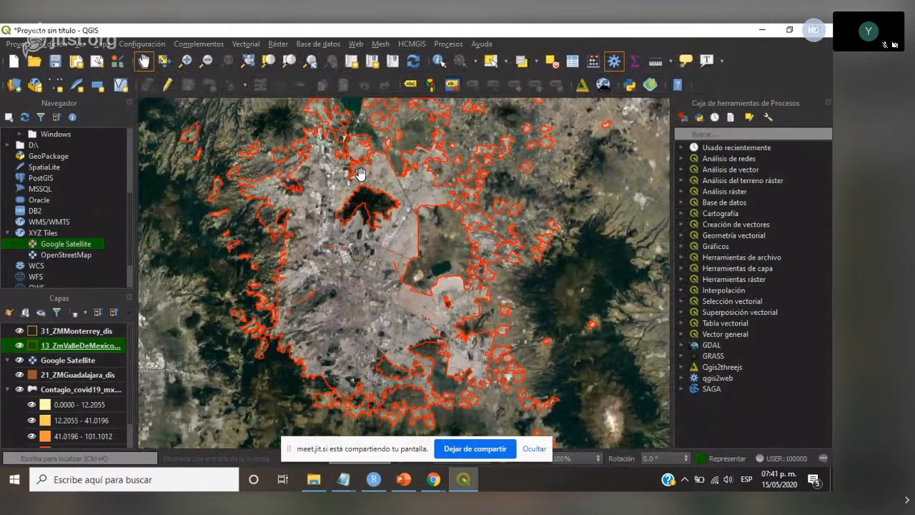
- Move the municipal contagion layer above Google Satellite, hiding 13_ZmValleDeMexico_dis during the reordering and showing it again over the rates
click(19, 348)
drag(50, 386, 55, 356)
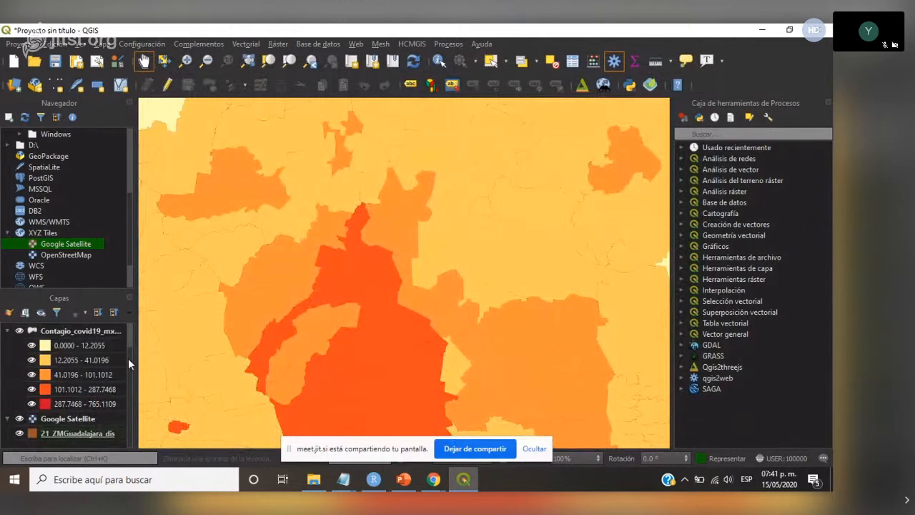
scroll(128, 358, up, 1)
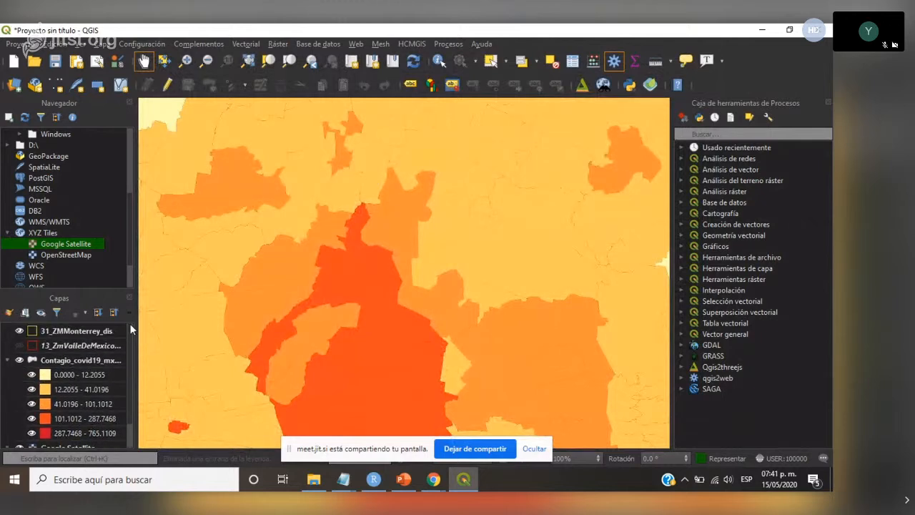
click(19, 346)
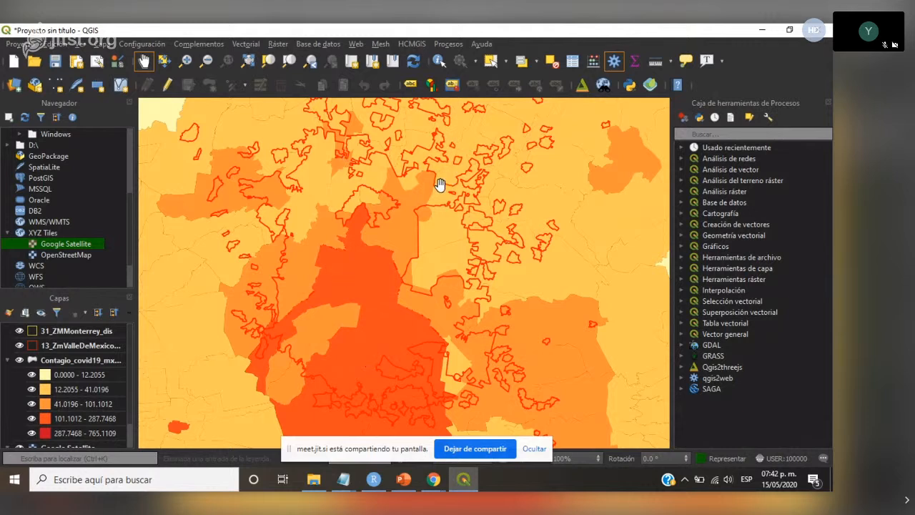
- Switch to PowerPoint, present slide 14 on whether COVID-19 is an urban or density problem, and return to QGIS
click(406, 485)
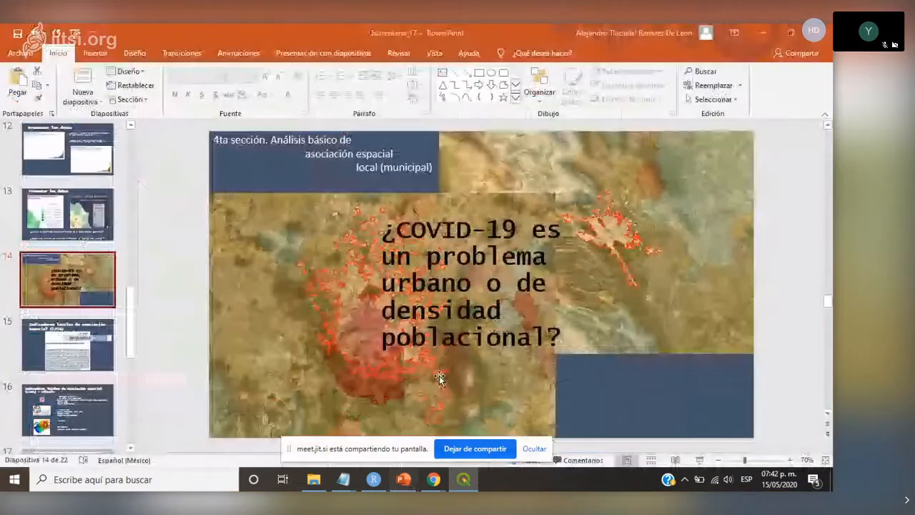
key(shift+F5)
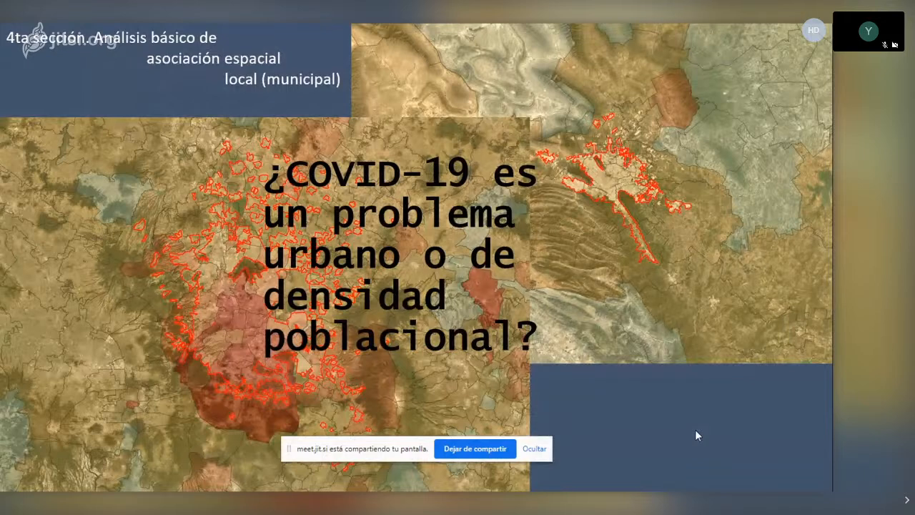
key(Escape)
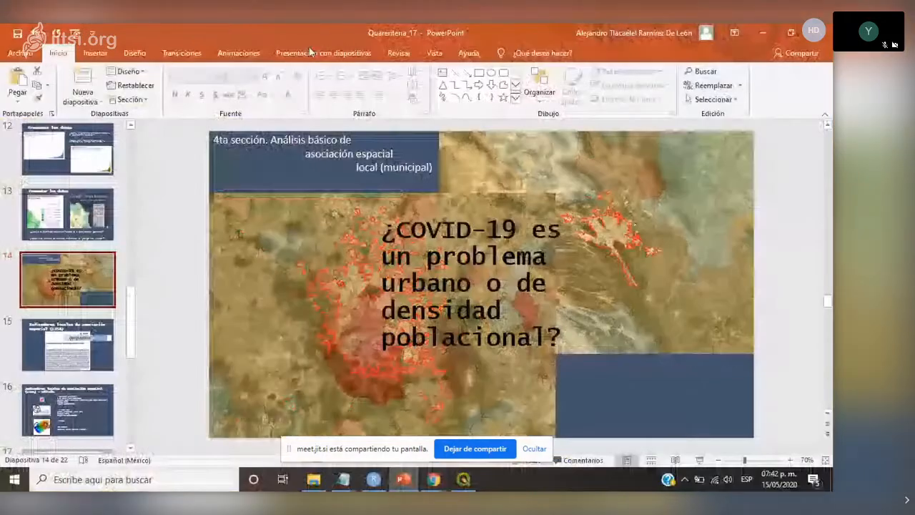
click(466, 485)
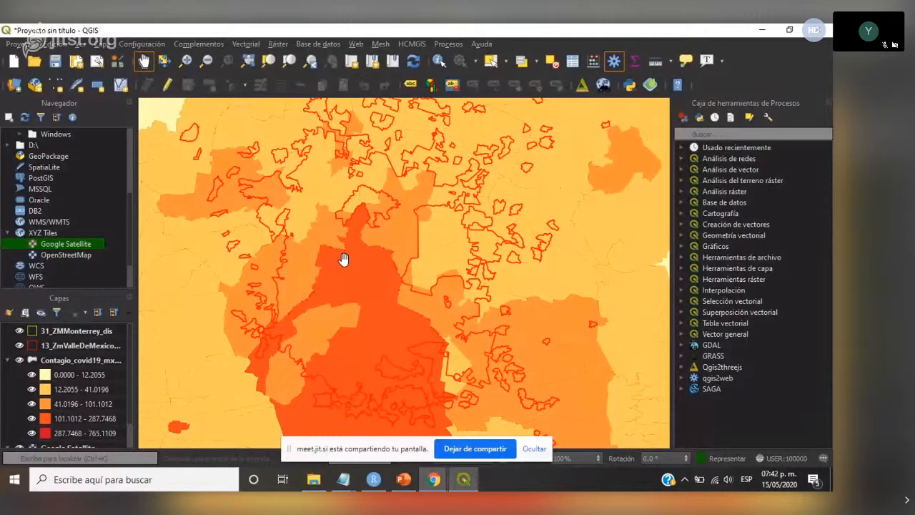
- Switch to the Quarentena_17 presentation in PowerPoint and present slide 20 onward through the COVID-19 map comparisons to the closing quote
click(412, 479)
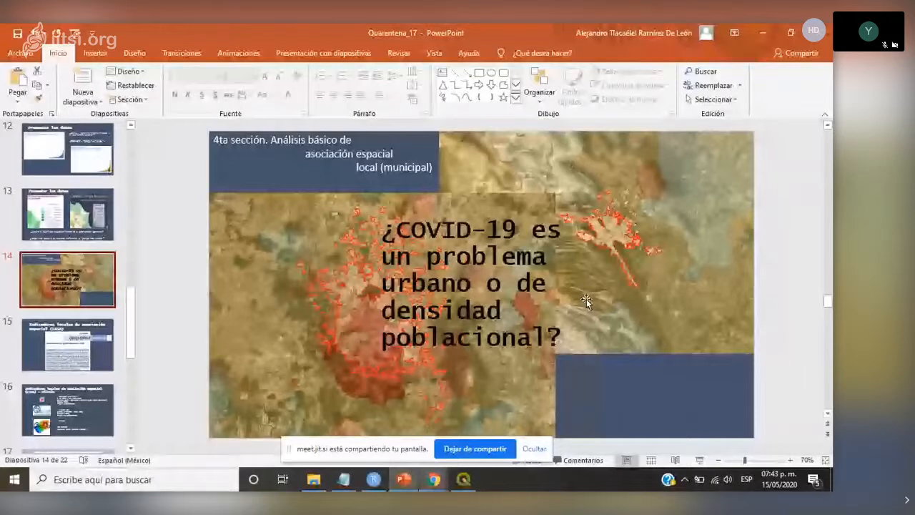
drag(127, 333, 131, 388)
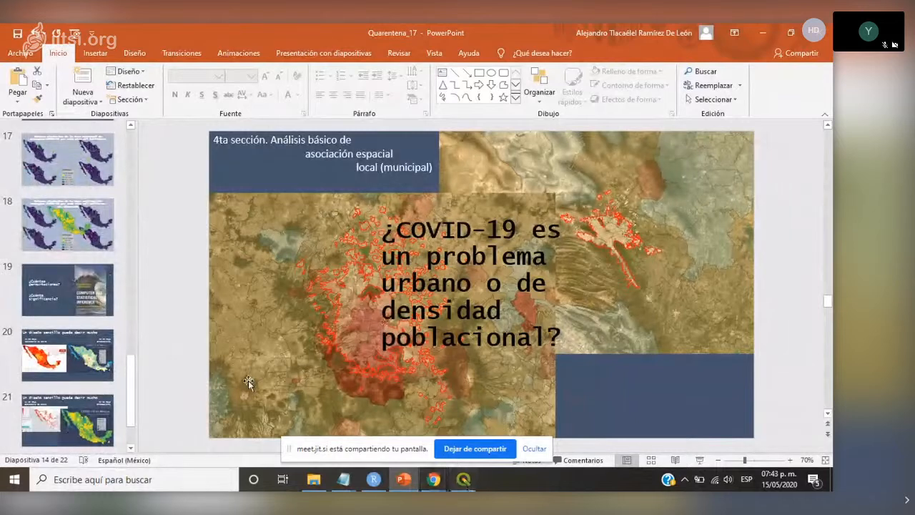
click(75, 358)
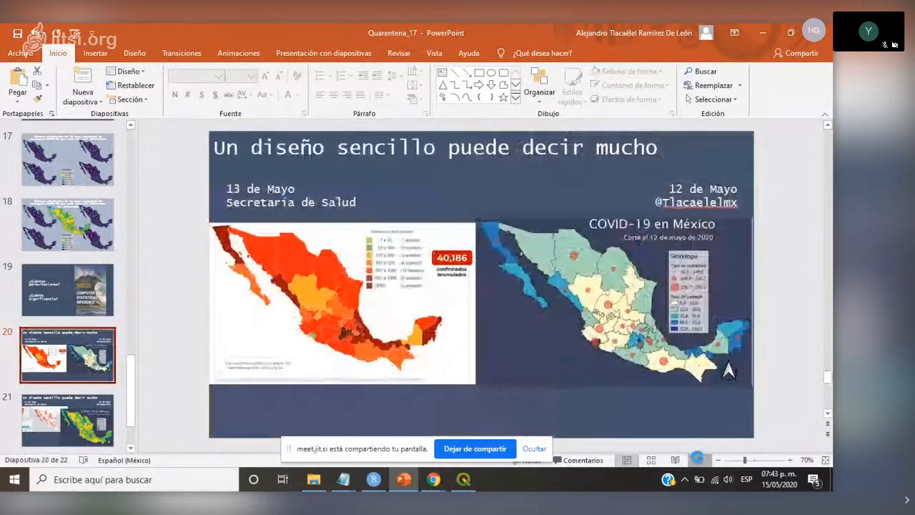
click(698, 459)
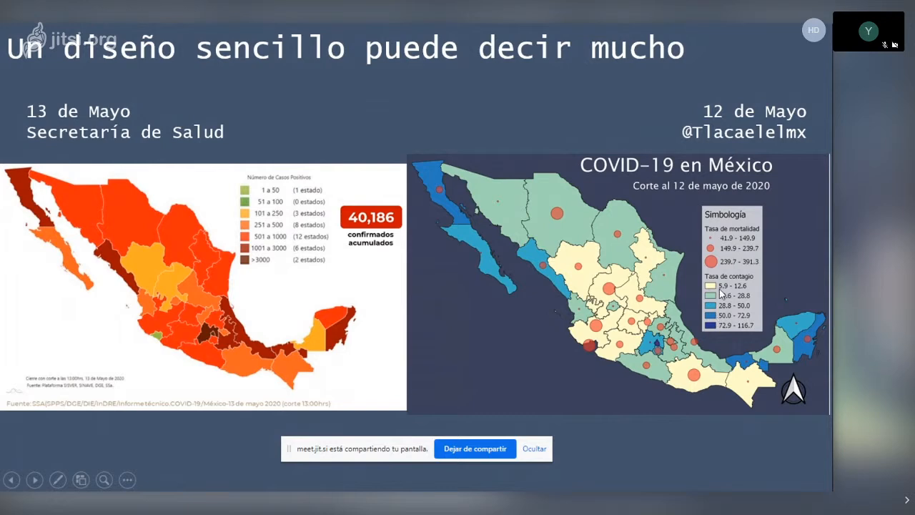
click(350, 180)
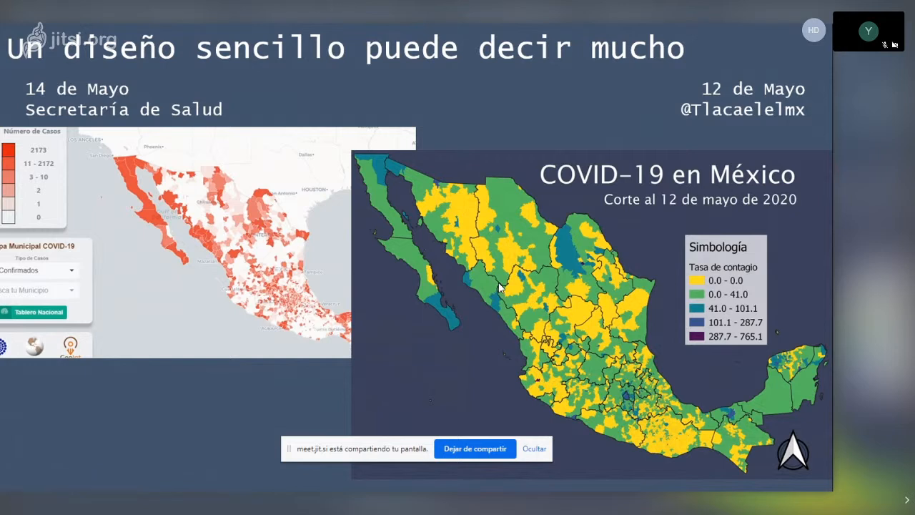
click(380, 264)
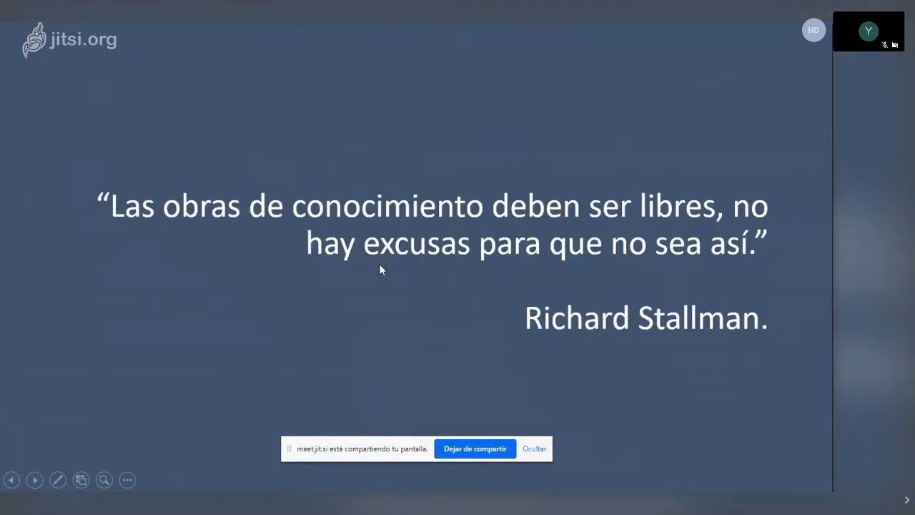